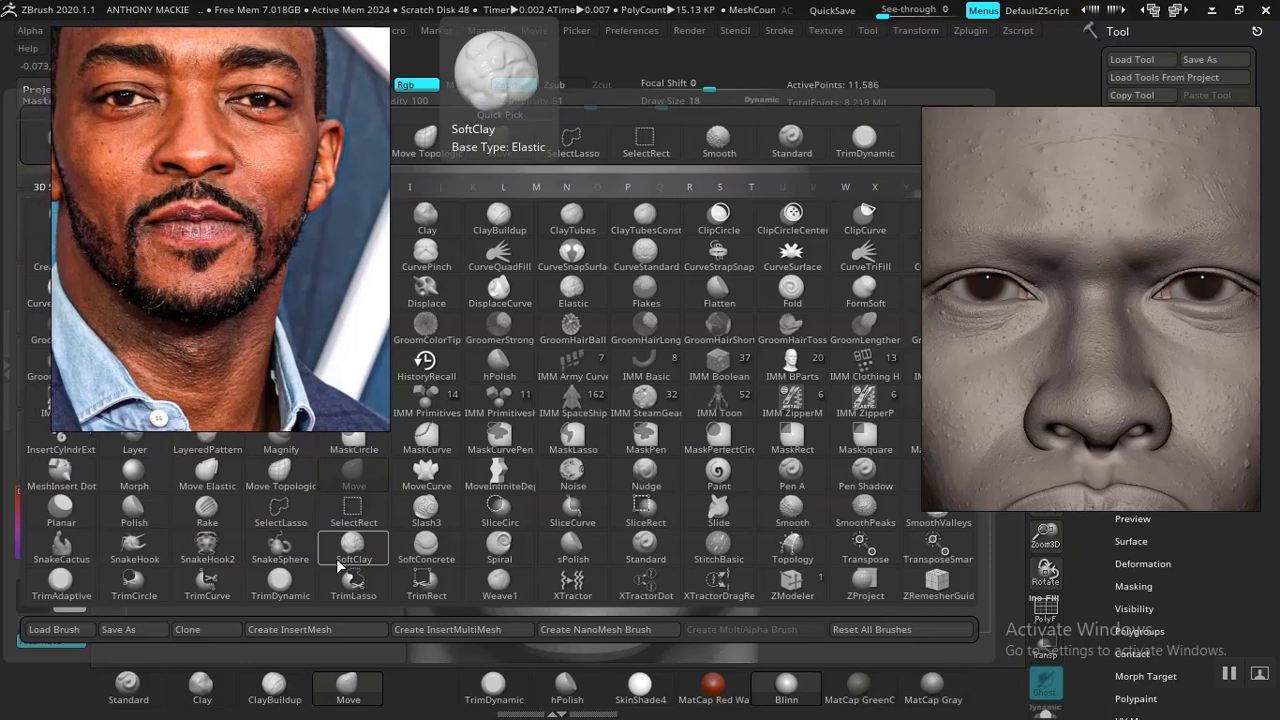
- Load the Move Topological and DamStandard brushes, shifting the portrait reference photo aside and back beside the head
left_click(283, 477)
left_click_drag(275, 351, 695, 484)
left_click(493, 686)
key("b")
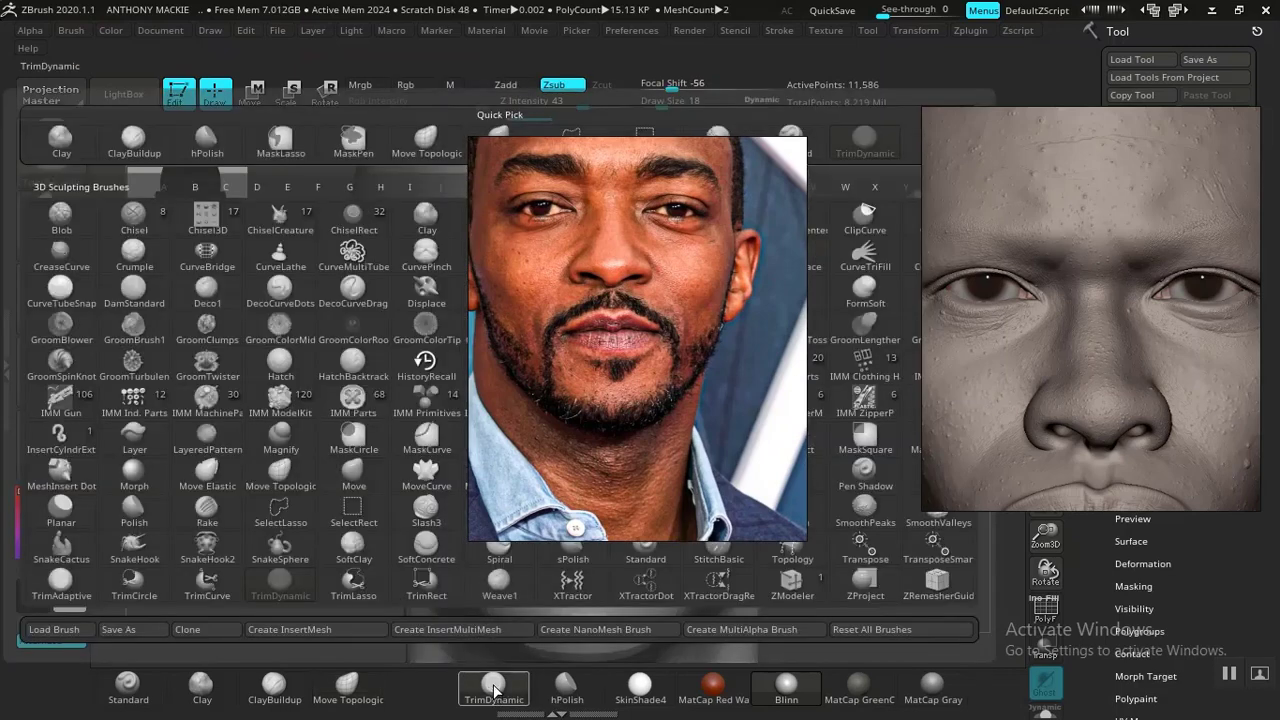
left_click(136, 292)
left_click_drag(636, 337, 188, 320)
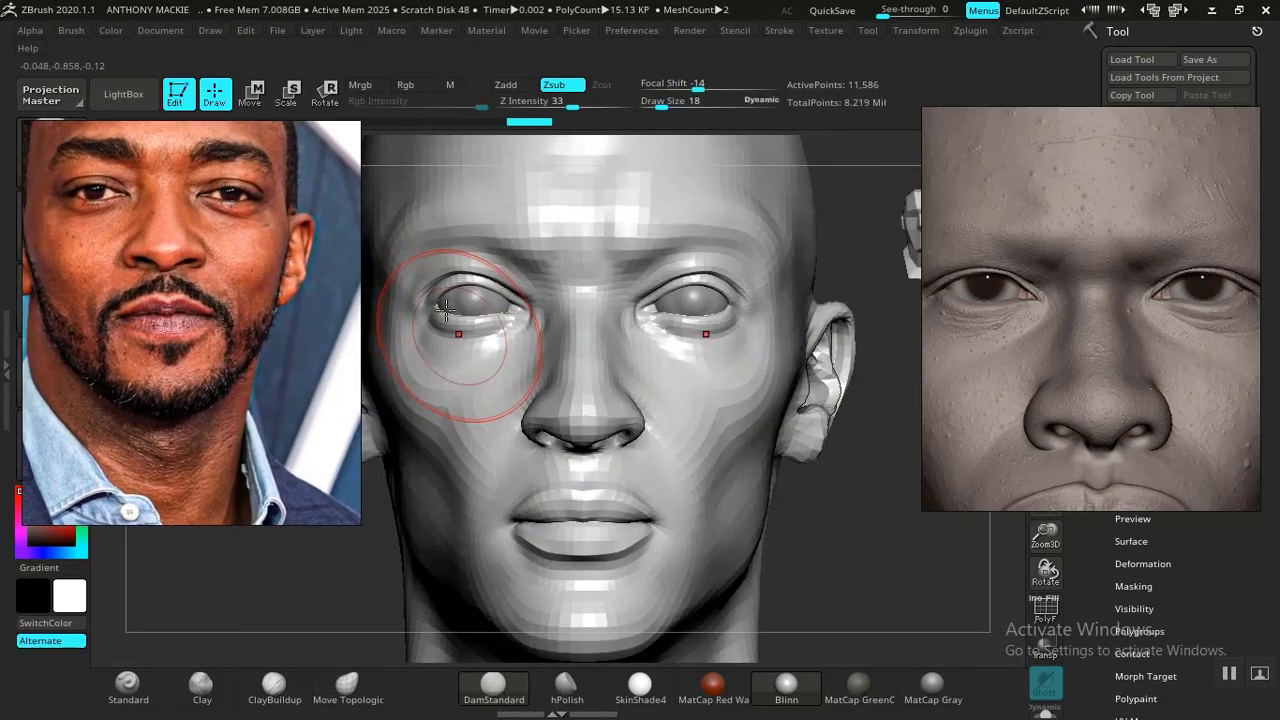
- Switch to the Clay brush and set its Z Intensity to 15
mouse_move(851, 503)
right_mouse_down("ctrl")
mouse_move(841, 483)
mouse_move(849, 540)
right_mouse_up("ctrl")
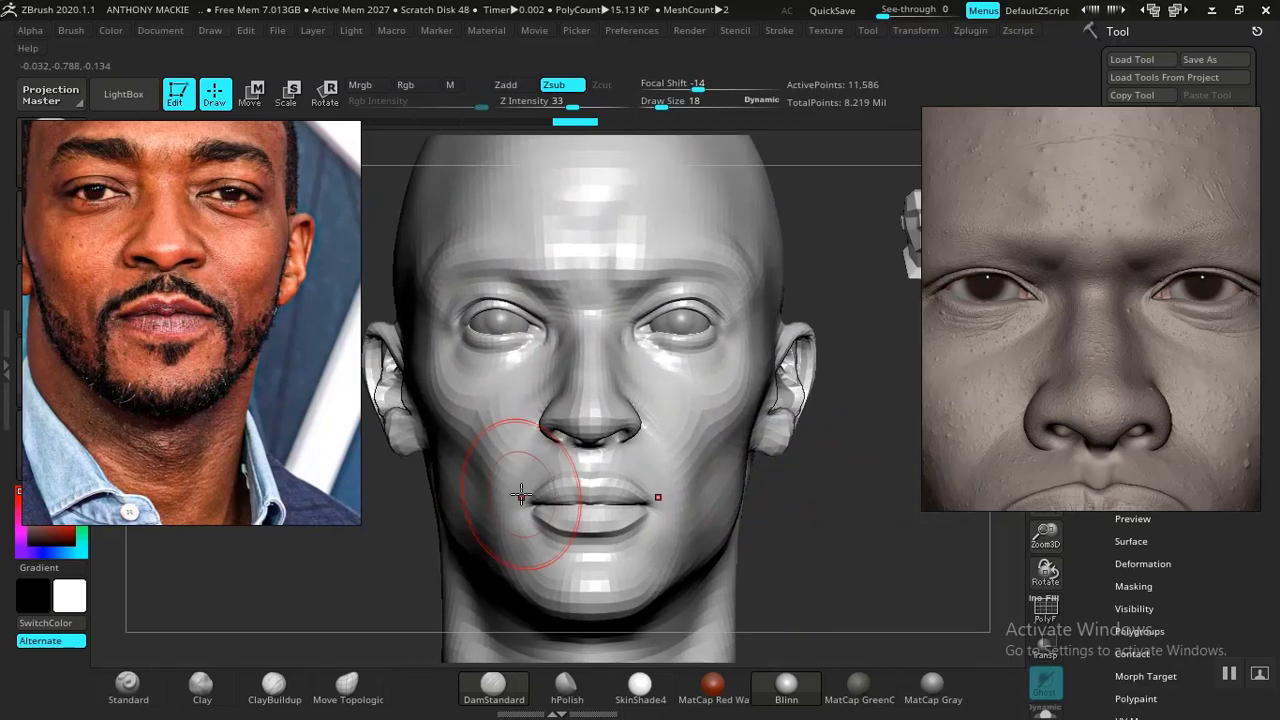
left_click(202, 690)
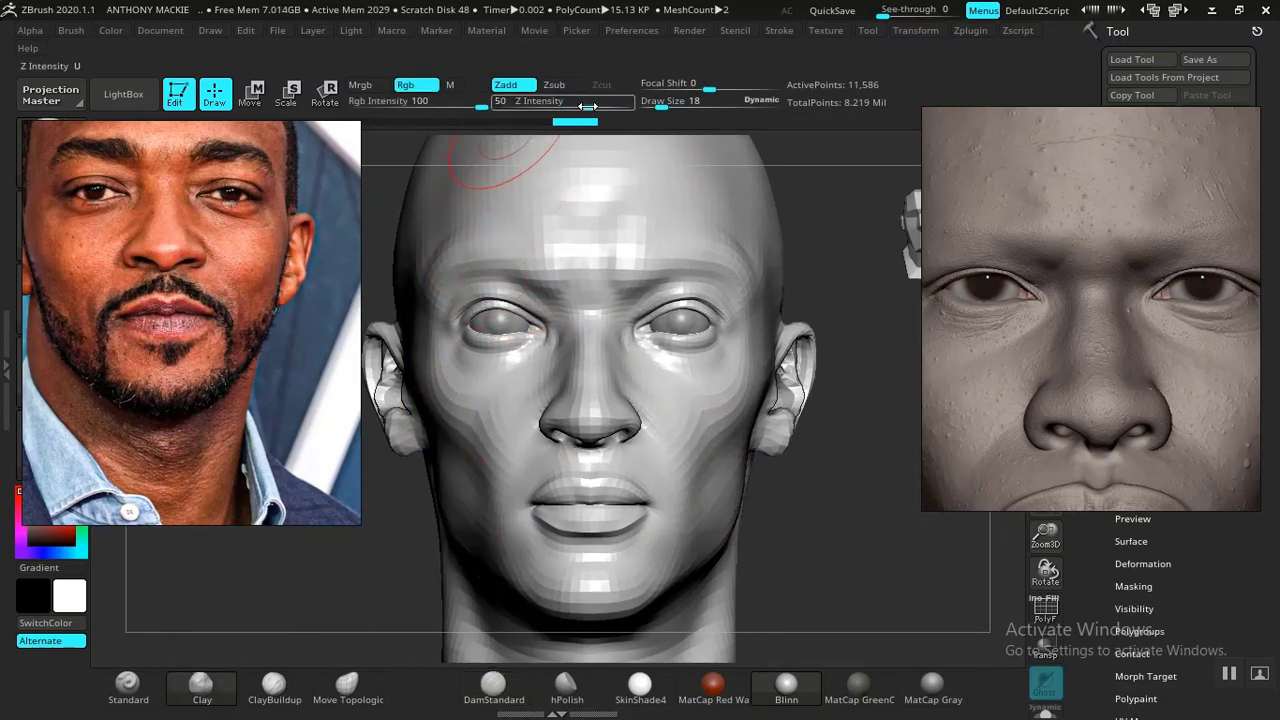
left_click_drag(588, 106, 567, 105)
left_click(780, 30)
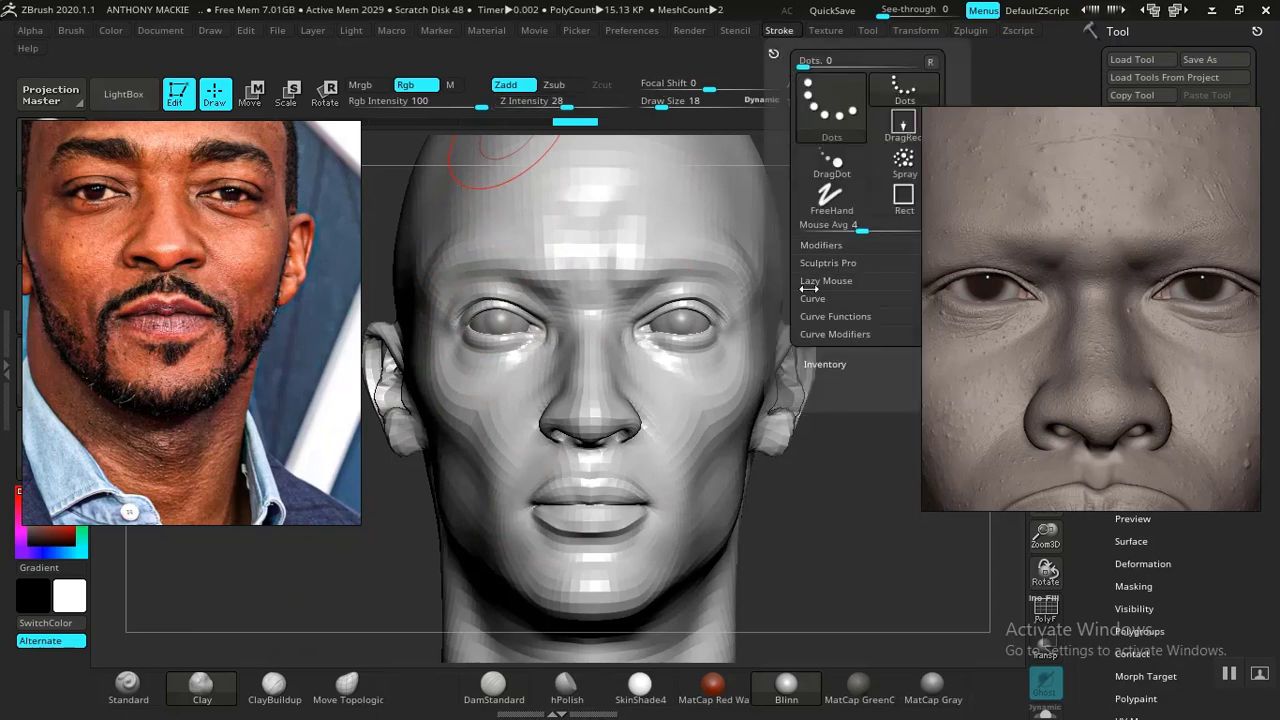
left_click(823, 280)
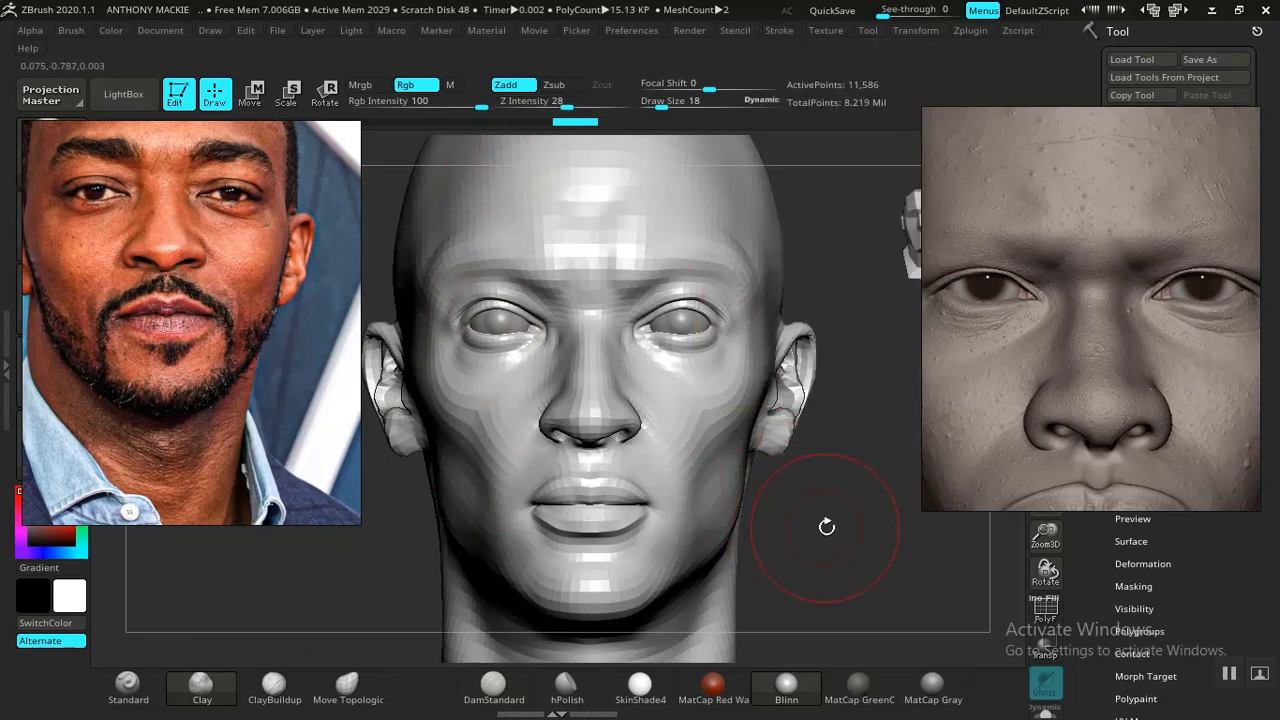
left_click_drag(849, 550, 834, 560, "alt")
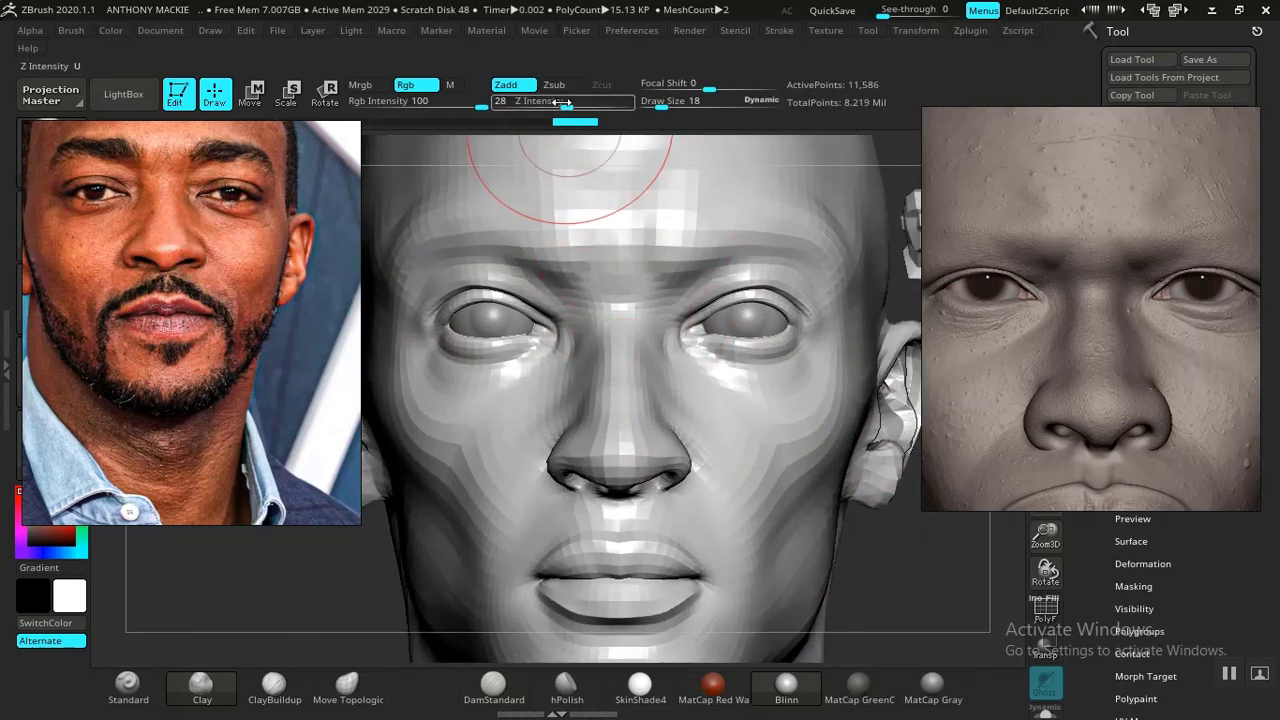
left_click_drag(564, 103, 549, 103)
- Try a Clay stroke on the cheek below the eye, and undo it
left_click_drag(917, 554, 914, 541)
mouse_move(926, 591)
left_mouse_down("alt")
mouse_move(906, 546)
mouse_move(866, 543)
mouse_move(878, 561)
mouse_move(847, 551)
left_mouse_up("alt")
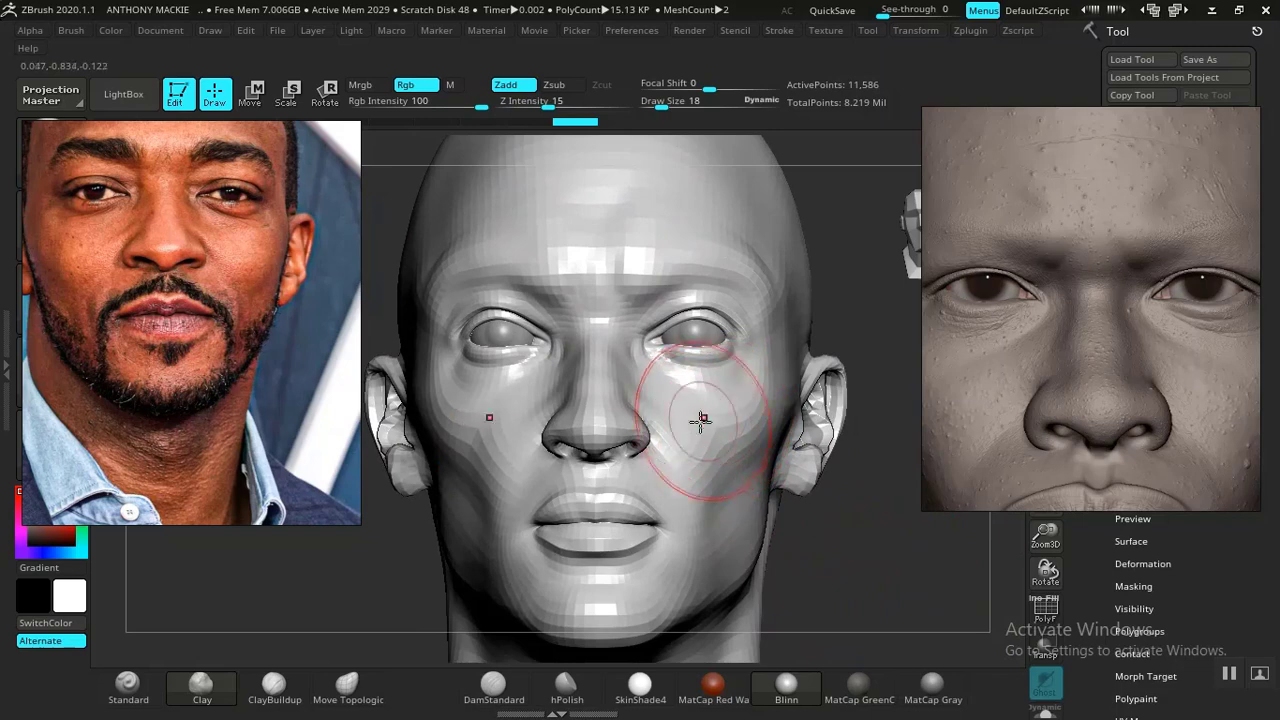
mouse_move(722, 423)
left_mouse_down()
mouse_move(714, 440)
mouse_move(708, 415)
left_mouse_up()
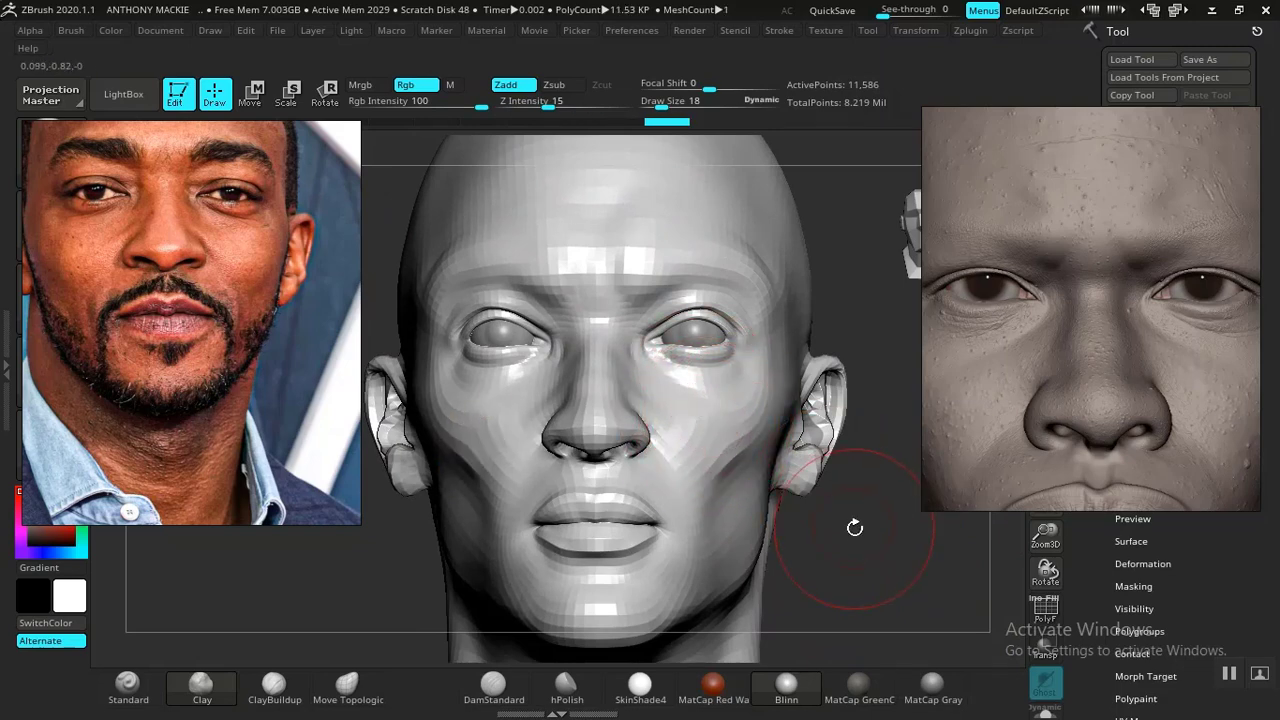
key("ctrl")
key("ctrl+z")
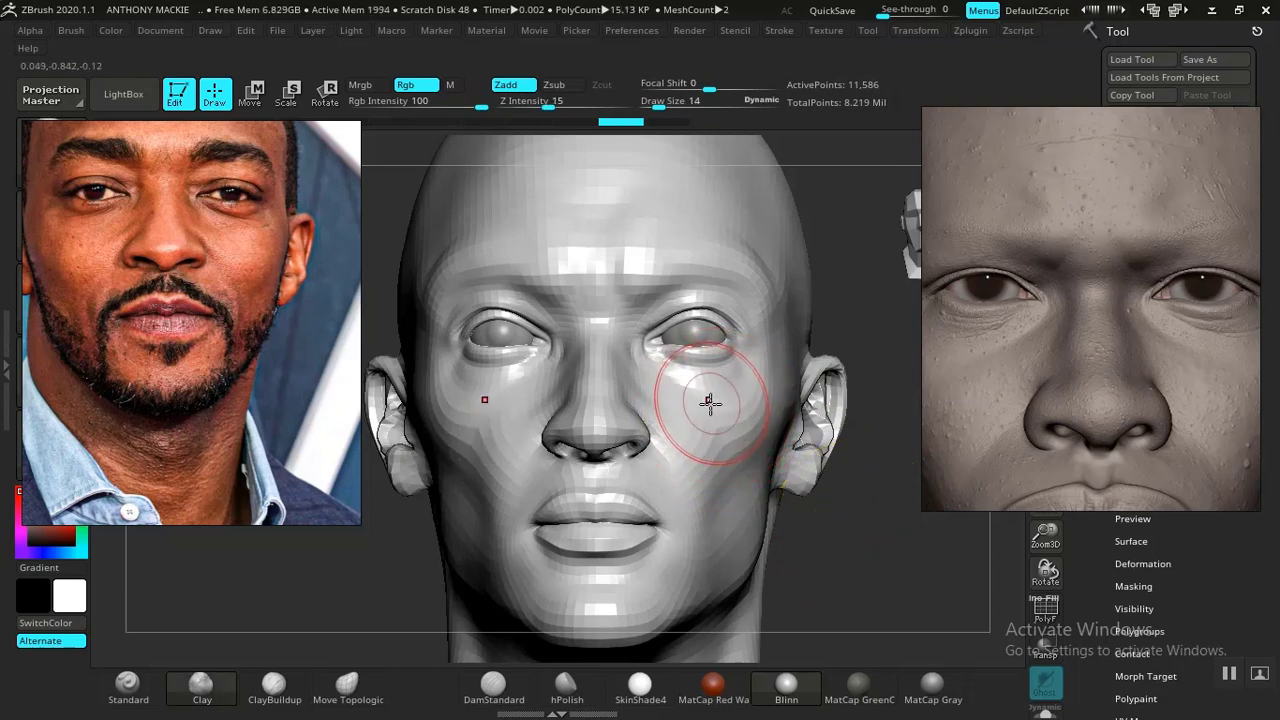
- Set the Clay brush's Z Intensity to 11 and sculpt the cheek and the area beneath the cheekbone
left_click_drag(549, 104, 541, 104)
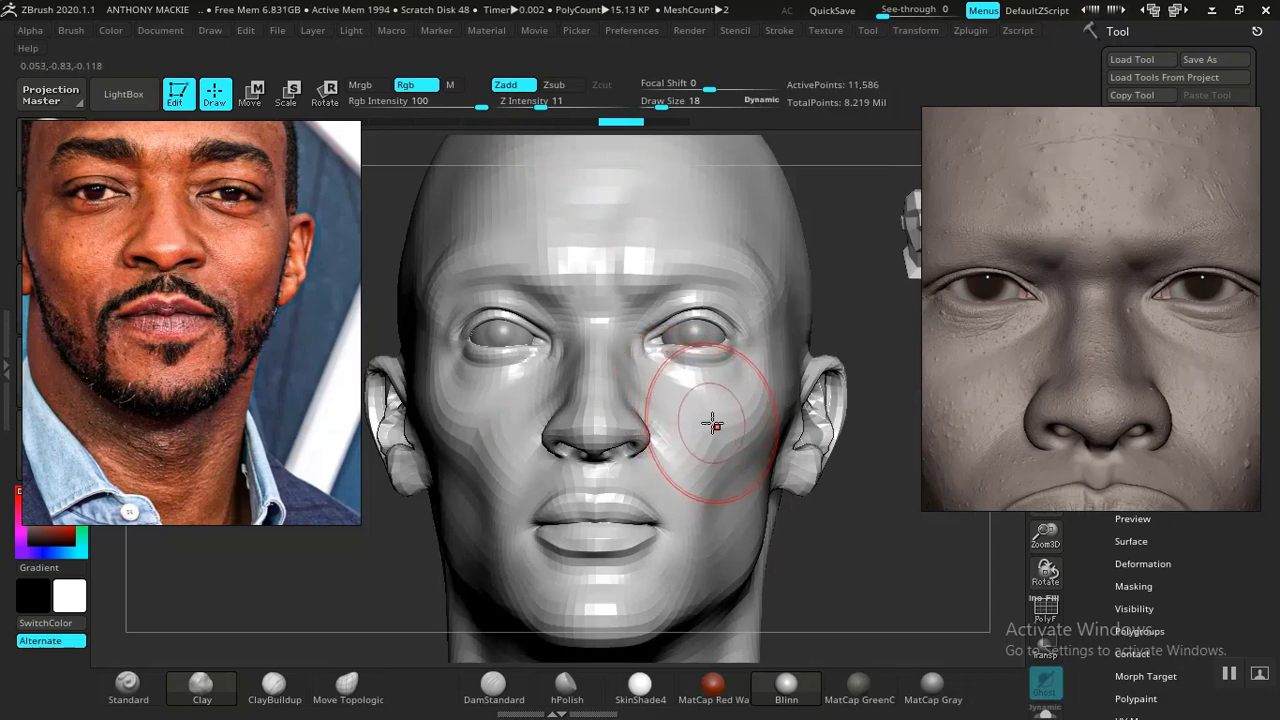
mouse_move(729, 440)
left_mouse_down()
mouse_move(716, 445)
mouse_move(709, 414)
mouse_move(707, 451)
mouse_move(737, 424)
left_mouse_up()
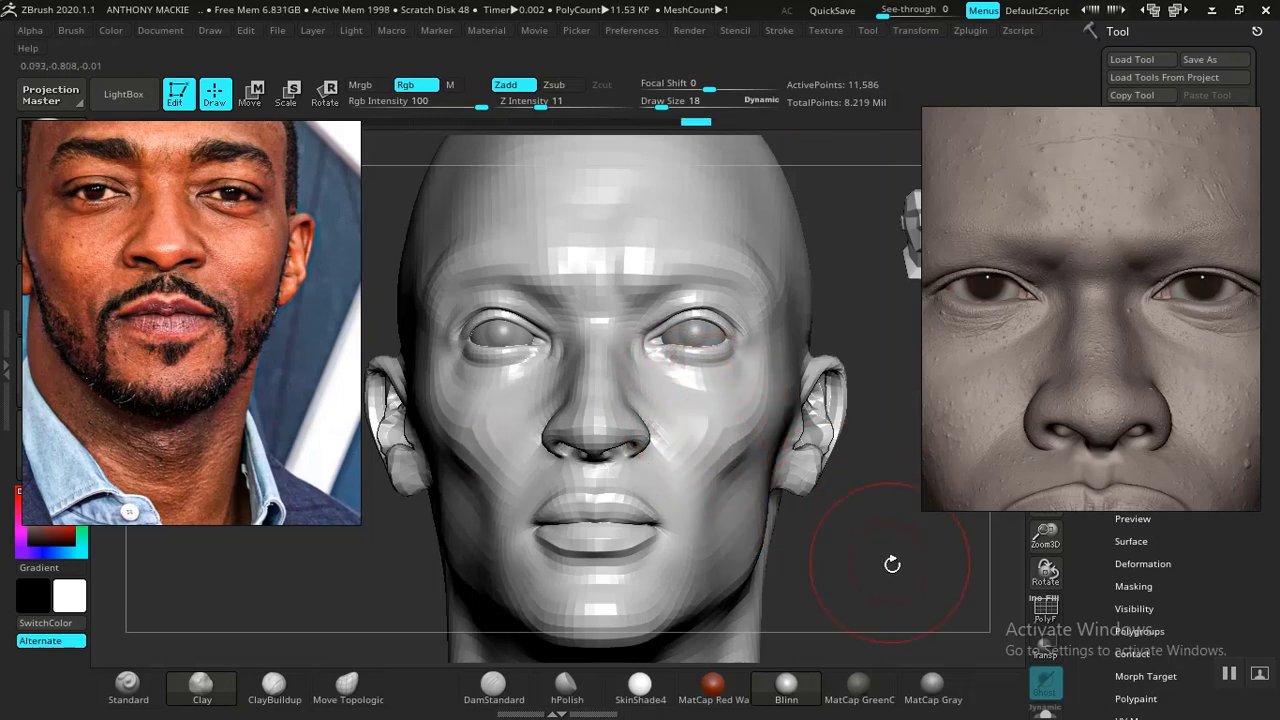
left_click_drag(892, 564, 840, 517, "alt")
mouse_move(868, 422)
left_mouse_down("alt")
mouse_move(774, 434)
mouse_move(866, 586)
mouse_move(866, 503)
mouse_move(895, 578)
mouse_move(905, 525)
left_mouse_up("alt")
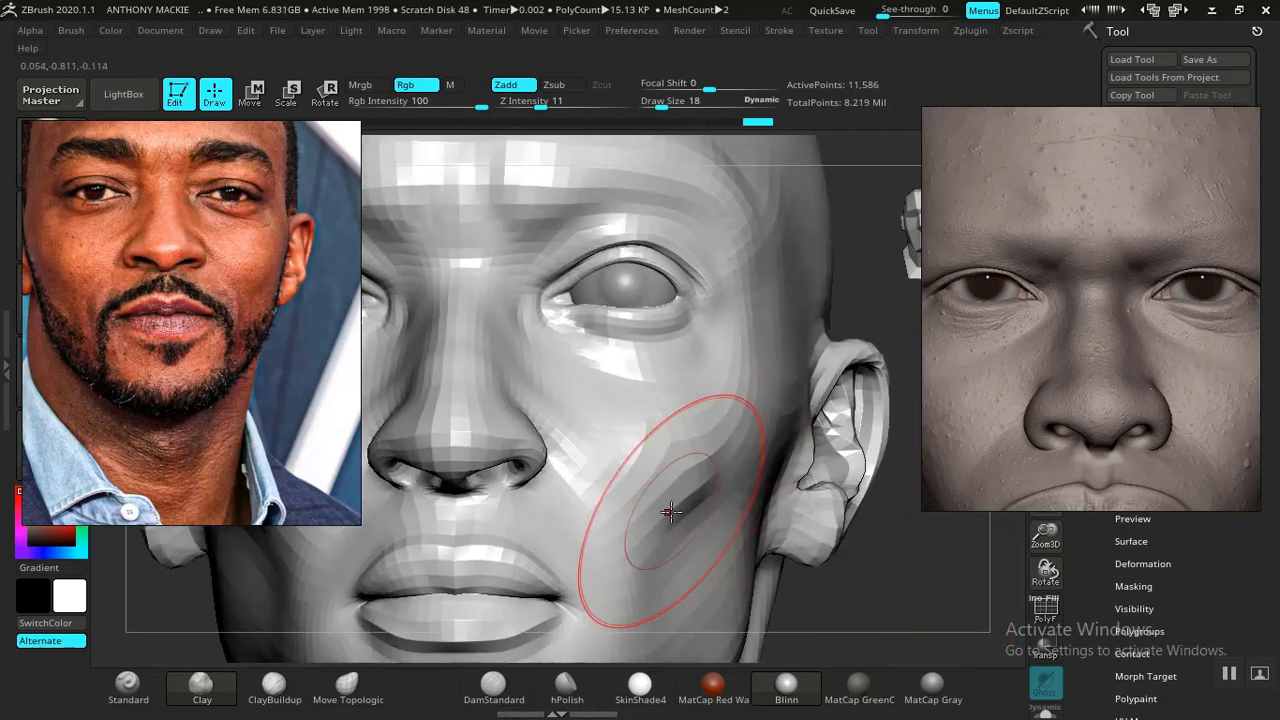
left_click_drag(671, 512, 696, 470)
- Refine the cheekbone form beneath the eye with further Clay strokes from three-quarter and side views
mouse_move(893, 583)
left_mouse_down()
mouse_move(916, 602)
mouse_move(866, 540)
left_mouse_up()
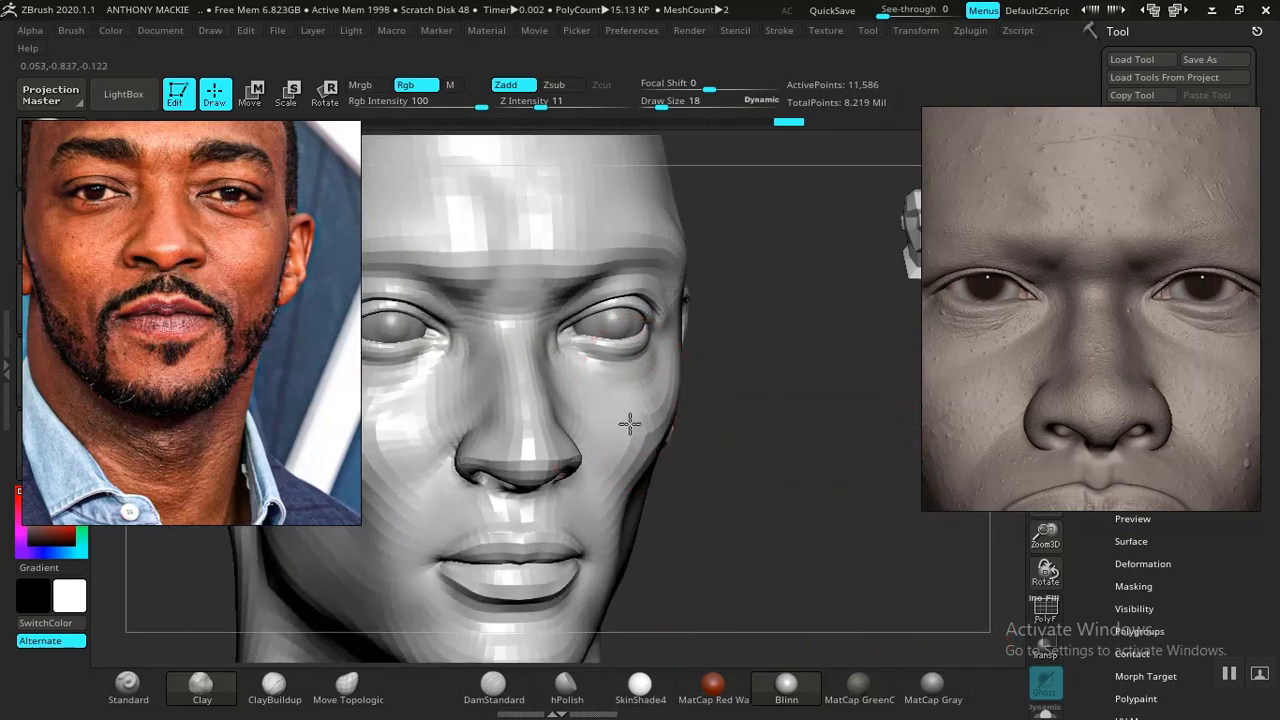
left_click_drag(630, 424, 634, 440)
left_click_drag(846, 510, 725, 500)
mouse_move(703, 457)
left_mouse_down()
mouse_move(719, 428)
mouse_move(720, 442)
left_mouse_up()
mouse_move(645, 474)
left_mouse_down()
mouse_move(618, 459)
mouse_move(637, 457)
mouse_move(629, 440)
mouse_move(656, 467)
mouse_move(691, 417)
mouse_move(674, 464)
left_mouse_up()
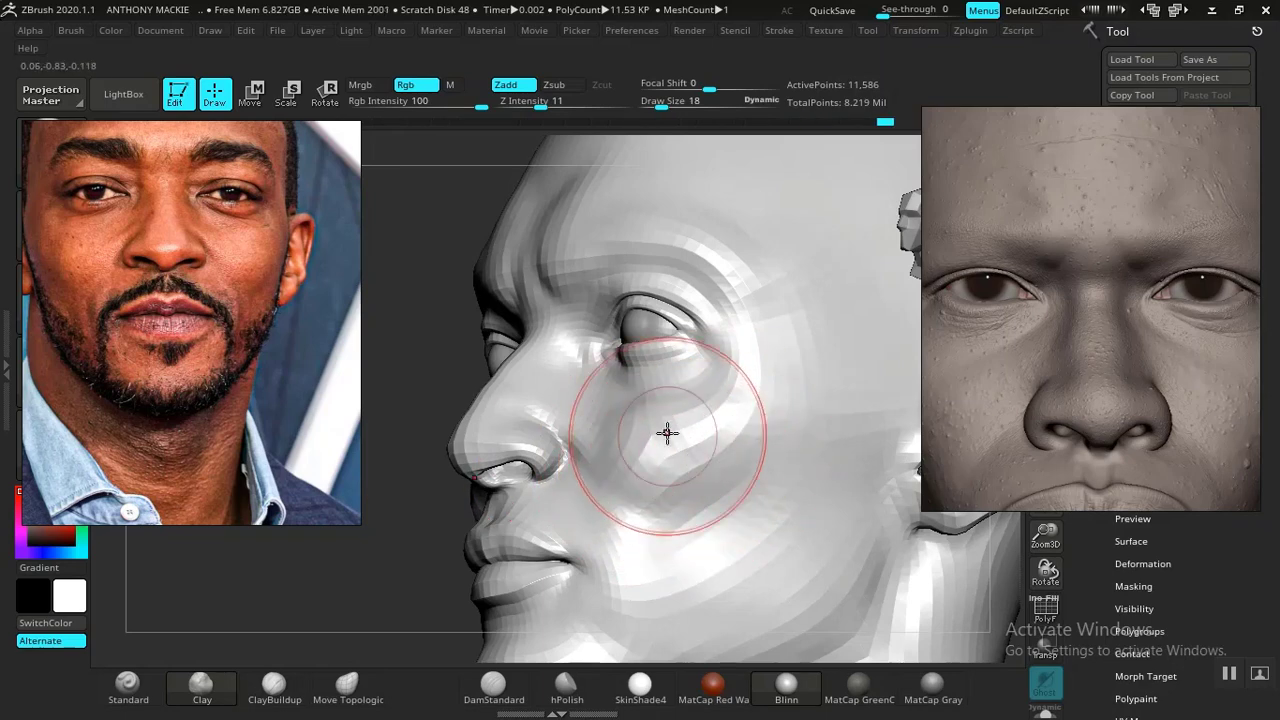
- Reduce the brush to Z Intensity 5 and Draw Size 9, and smooth the cheek beneath the eye
left_click(531, 100)
type("7")
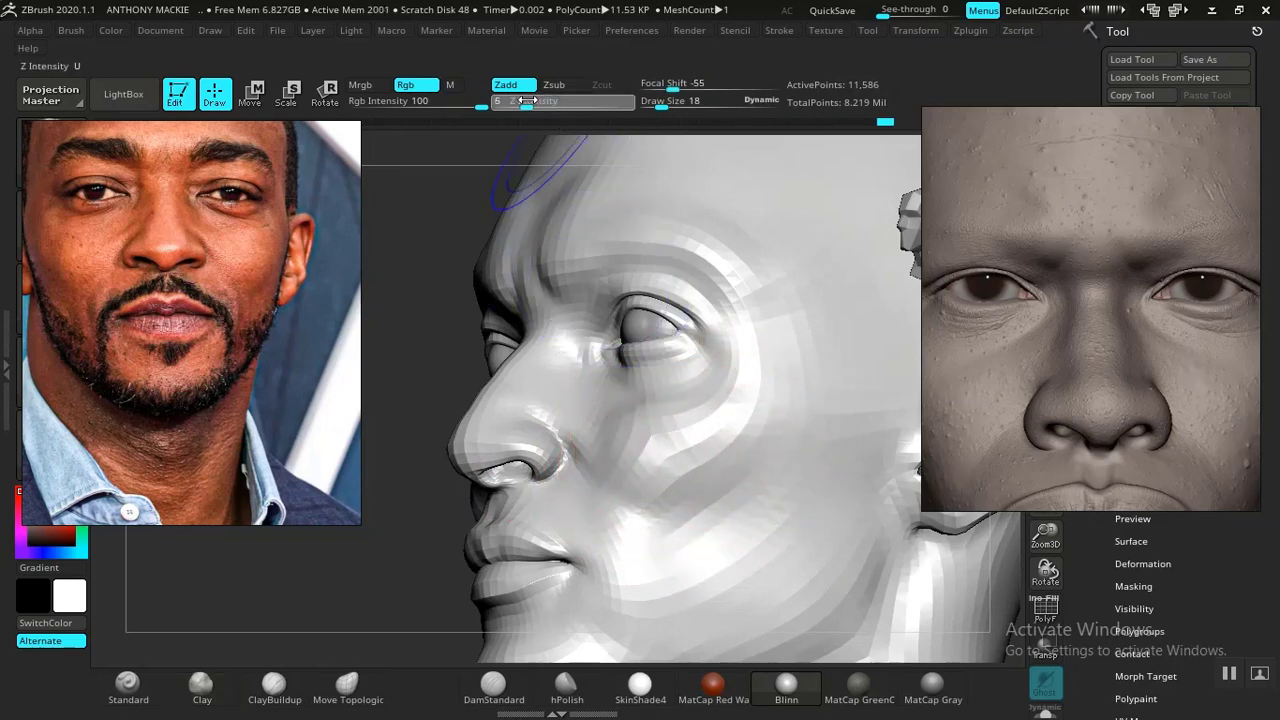
type("[")
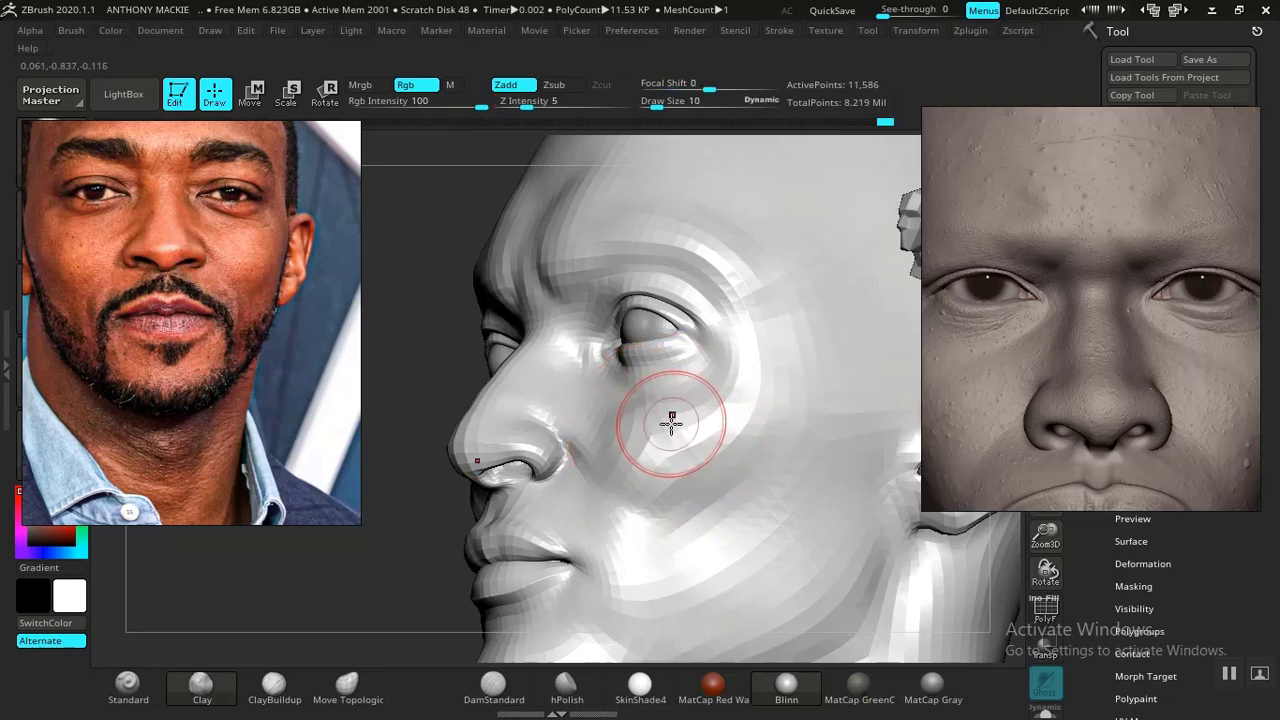
key("shift")
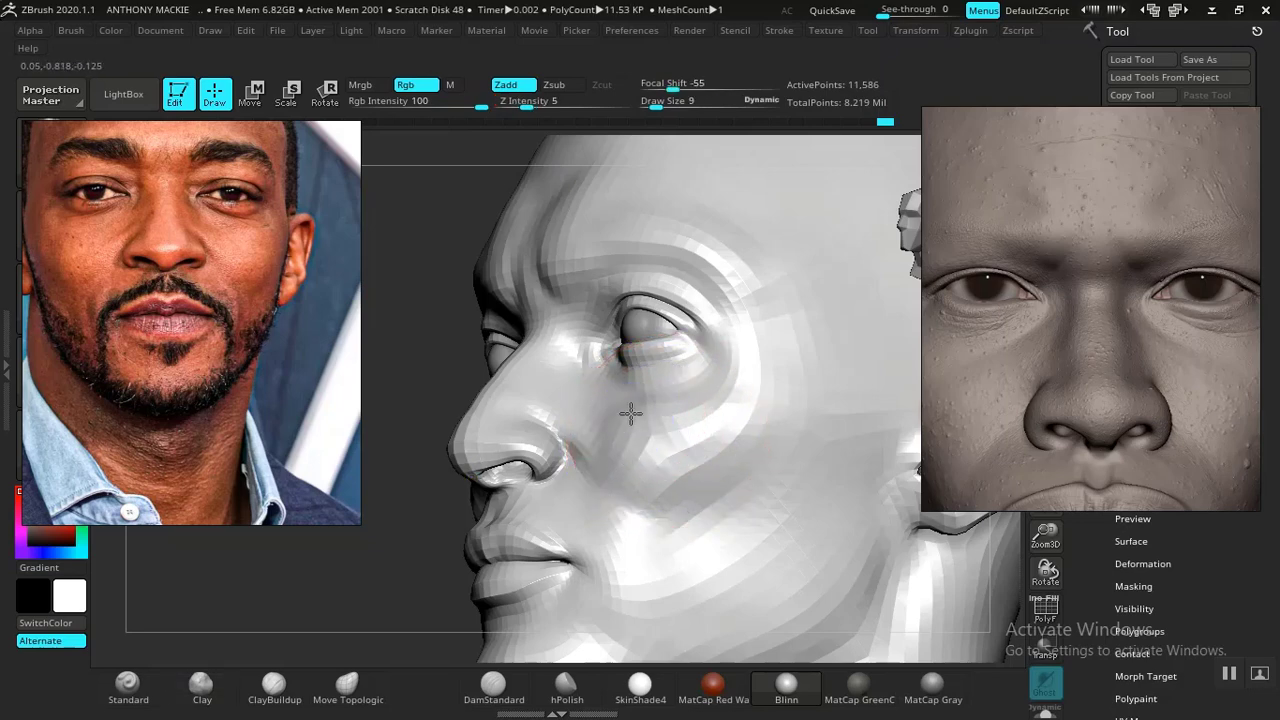
left_click_drag(645, 415, 618, 408, "shift")
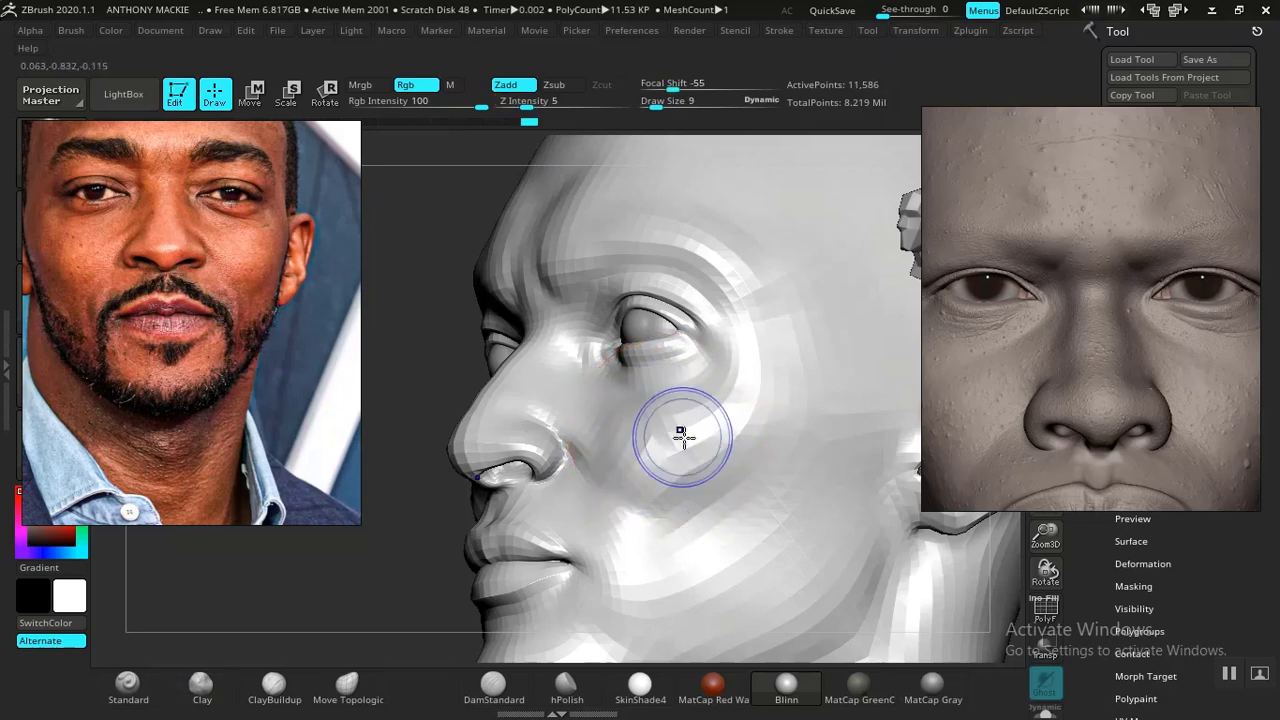
left_click_drag(730, 441, 672, 458, "shift")
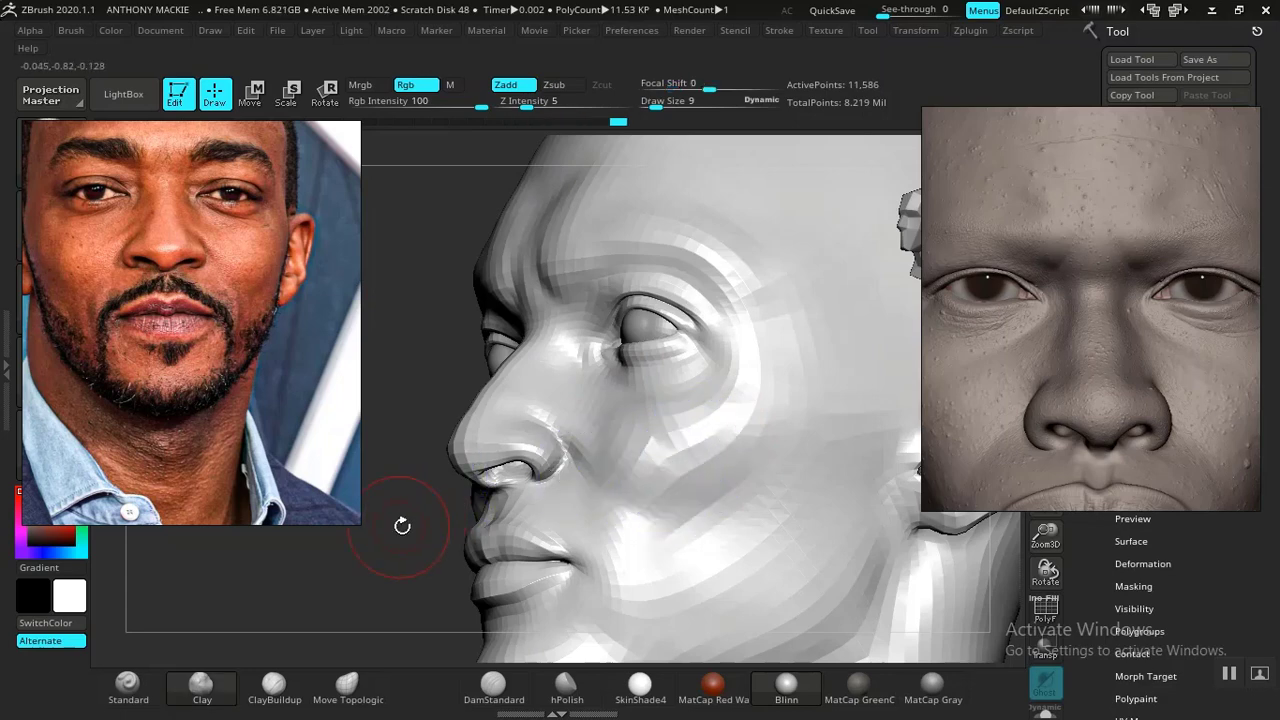
- Soften the hollow under the cheekbone toward the mouth with light Clay strokes at Draw Size 14
mouse_move(417, 509)
left_mouse_down("alt")
mouse_move(431, 351)
mouse_move(514, 386)
left_mouse_up("alt")
left_click_drag(786, 480, 832, 464, "alt")
mouse_move(851, 520)
left_mouse_down()
mouse_move(867, 560)
mouse_move(807, 467)
mouse_move(851, 591)
mouse_move(834, 531)
mouse_move(817, 526)
mouse_move(843, 535)
mouse_move(840, 498)
mouse_move(815, 485)
left_mouse_up()
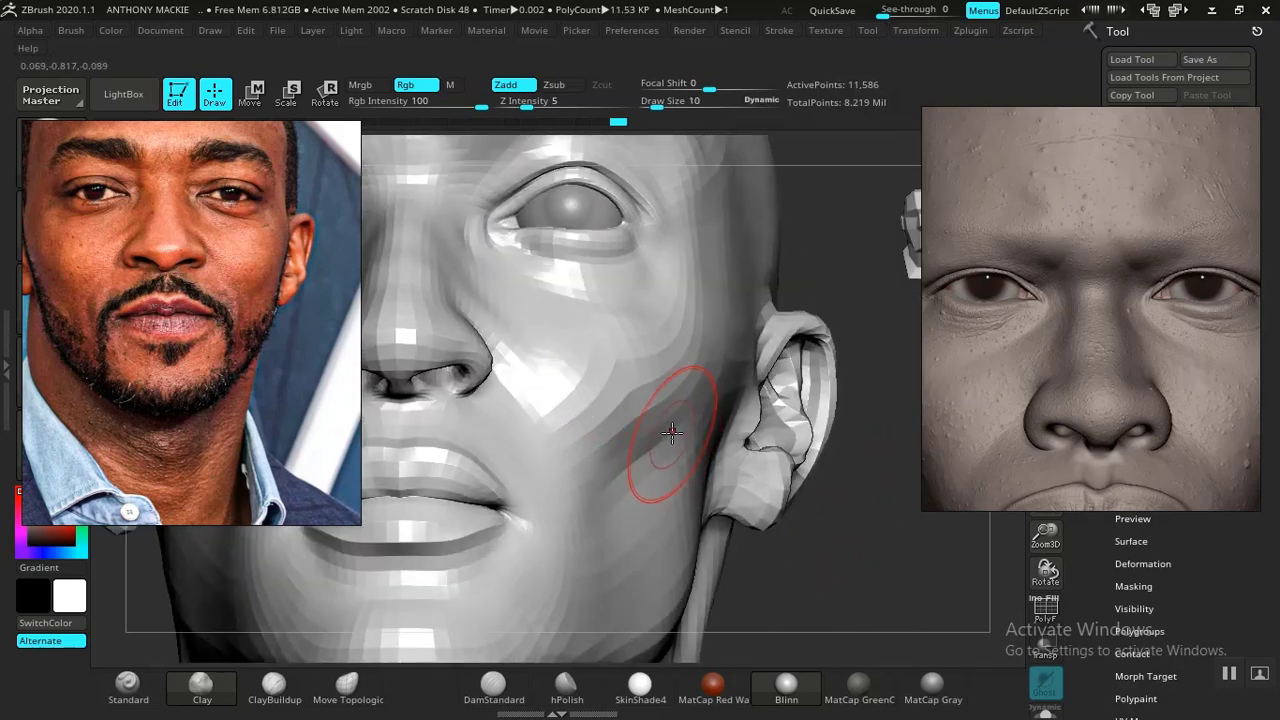
mouse_move(670, 430)
left_mouse_down()
mouse_move(613, 463)
mouse_move(688, 426)
mouse_move(594, 461)
left_mouse_up()
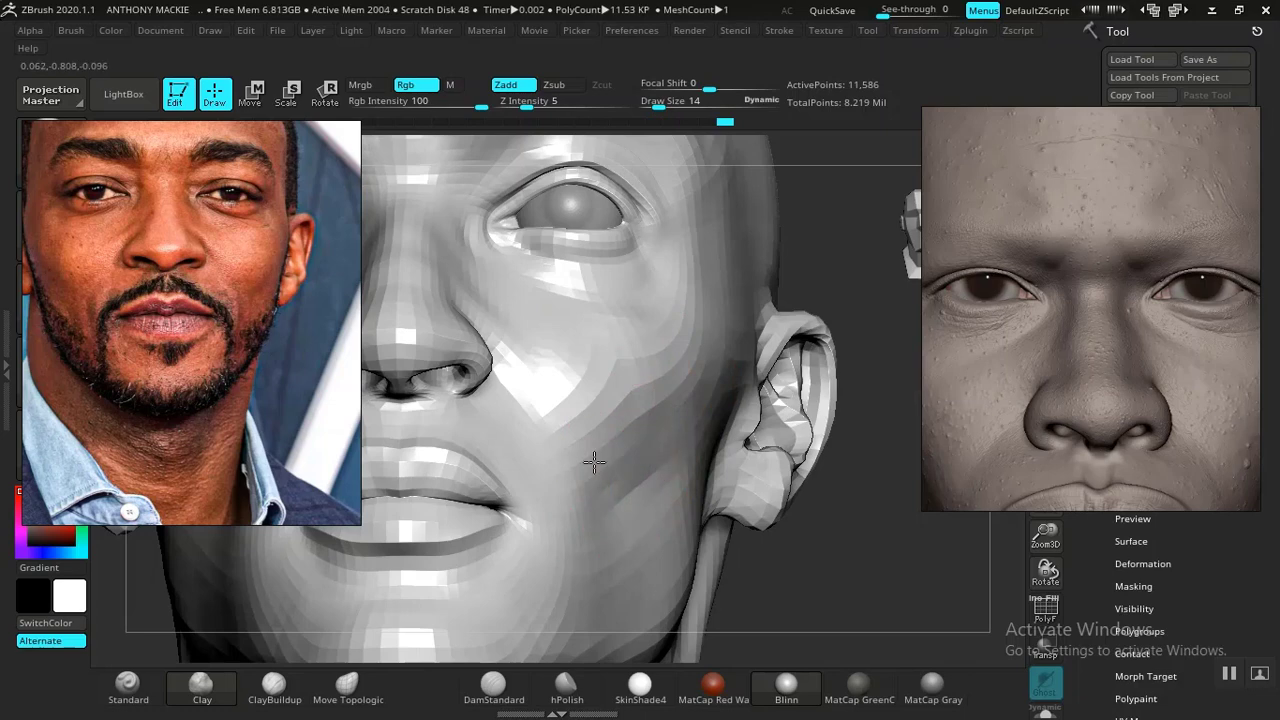
key("f")
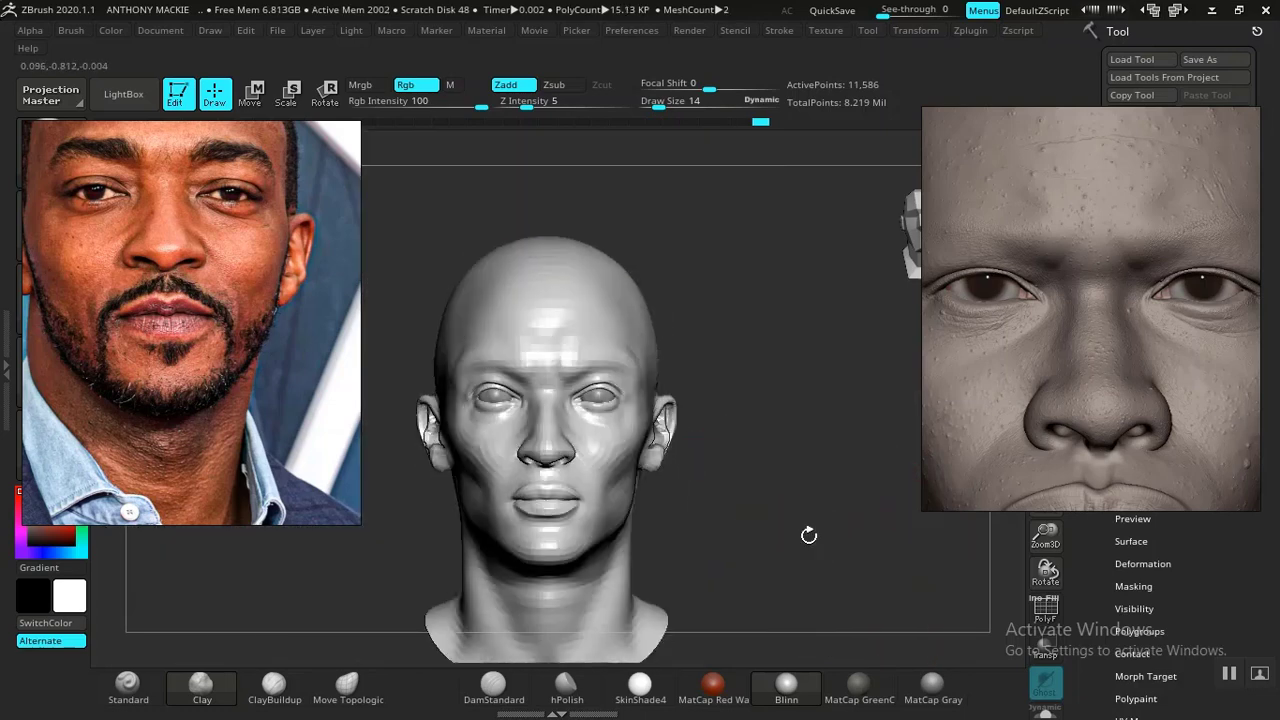
- Add Clay strokes across the upper cheek and smooth the side of the cheek in front of the ear
mouse_move(767, 509)
left_mouse_down("alt")
mouse_move(837, 600)
mouse_move(877, 571)
mouse_move(866, 537)
mouse_move(885, 594)
mouse_move(880, 551)
mouse_move(898, 581)
mouse_move(872, 560)
left_mouse_up("alt")
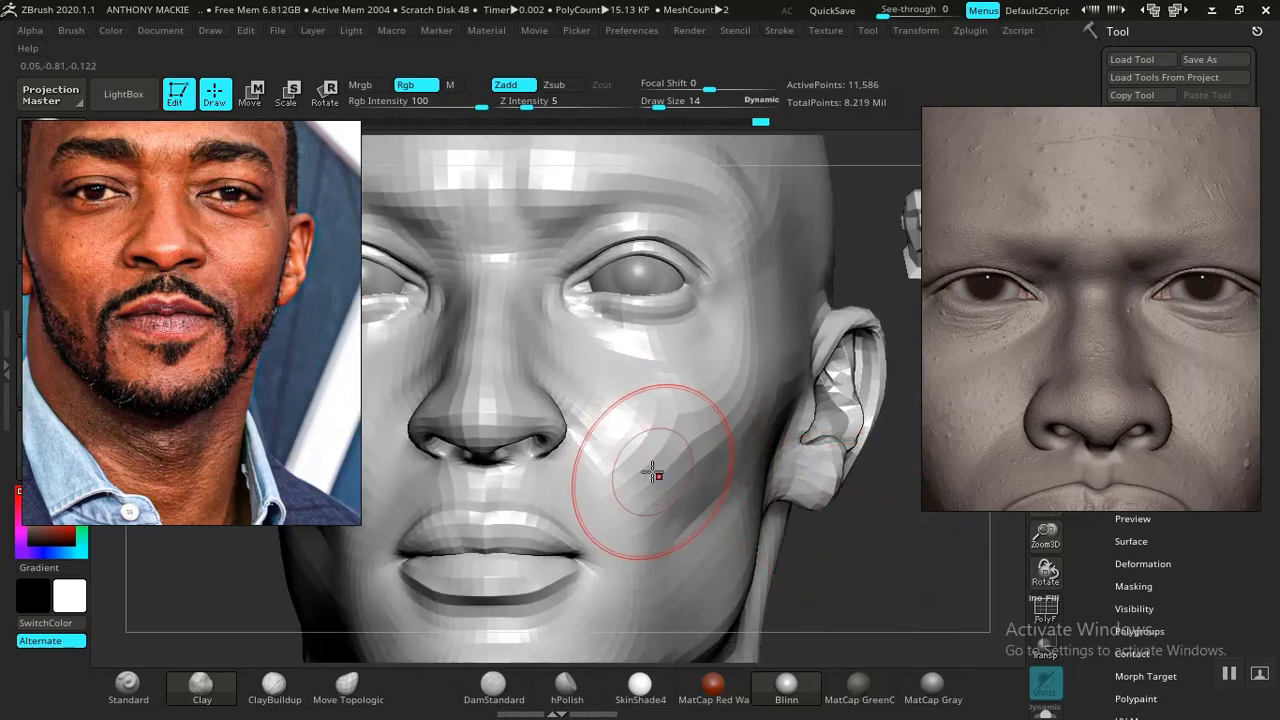
mouse_move(660, 413)
left_mouse_down()
mouse_move(680, 396)
mouse_move(728, 416)
left_mouse_up()
mouse_move(856, 538)
left_mouse_down("alt")
mouse_move(794, 506)
mouse_move(834, 514)
mouse_move(834, 597)
mouse_move(851, 517)
mouse_move(814, 500)
mouse_move(860, 531)
mouse_move(861, 561)
mouse_move(838, 572)
left_mouse_up("alt")
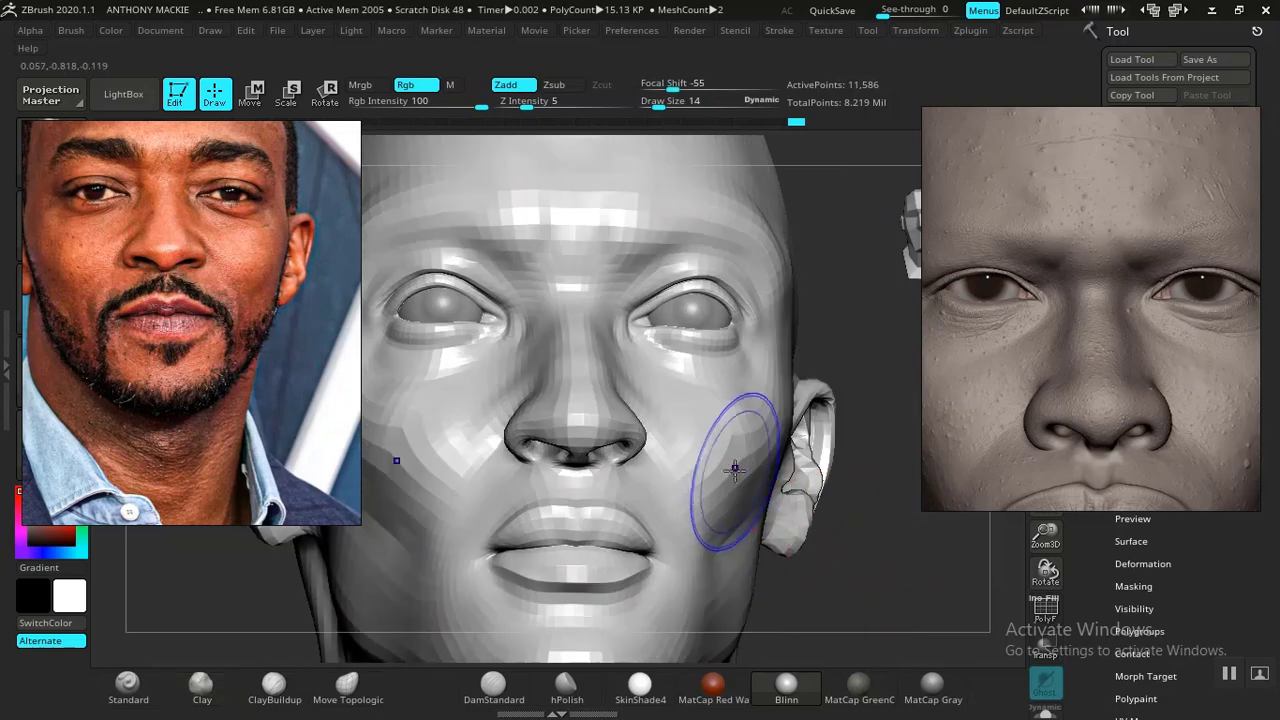
left_click_drag(734, 466, 737, 474, "shift")
- Move the close-up nose reference image off the tool settings and expand the Layers section
mouse_move(891, 586)
left_mouse_down("alt")
mouse_move(851, 530)
mouse_move(823, 517)
mouse_move(860, 490)
mouse_move(863, 503)
mouse_move(857, 474)
mouse_move(872, 530)
left_mouse_up("alt")
left_click_drag(1064, 440, 814, 310)
left_click(1129, 451)
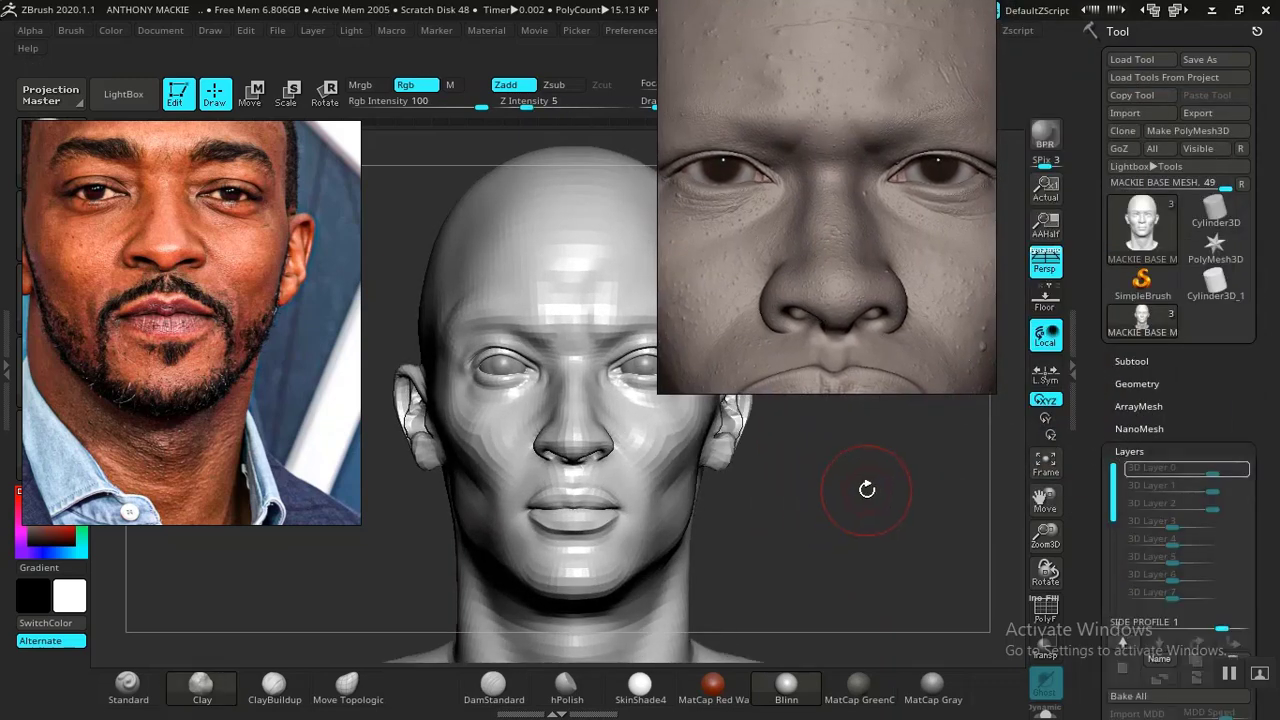
mouse_move(880, 514)
left_mouse_down("alt")
mouse_move(840, 497)
mouse_move(889, 498)
left_mouse_up("alt")
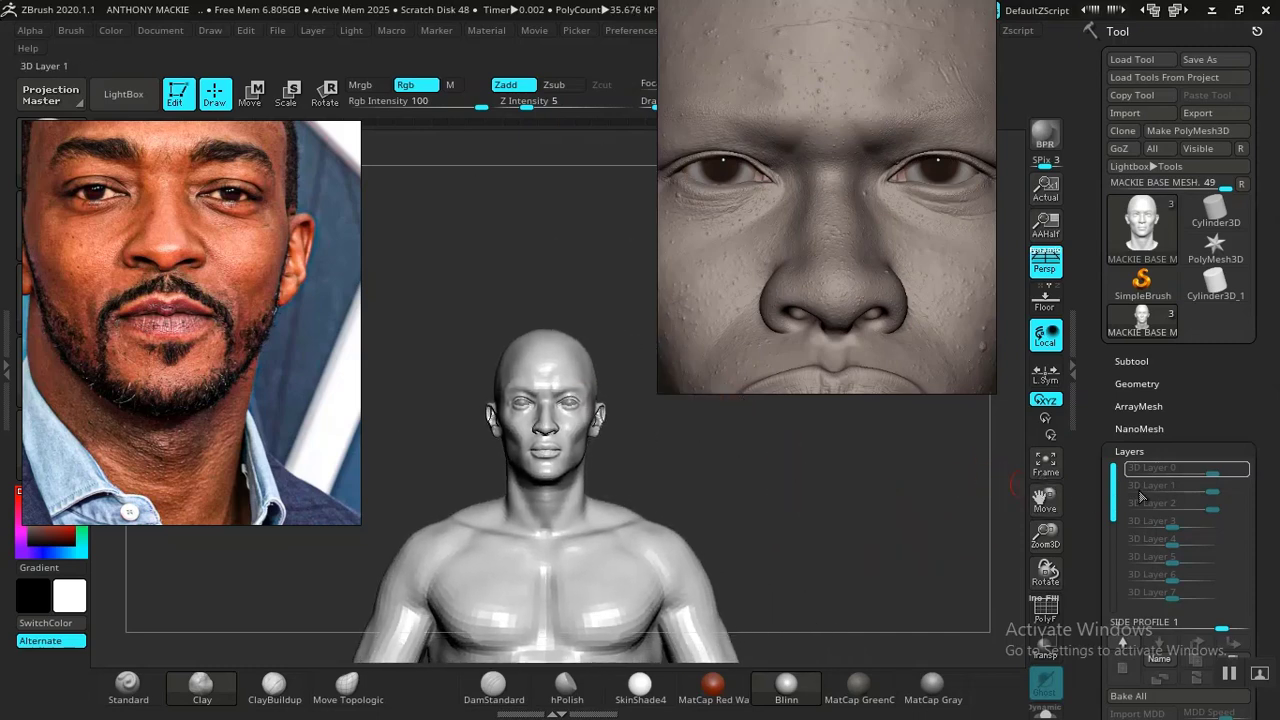
left_click_drag(826, 477, 895, 592, "alt")
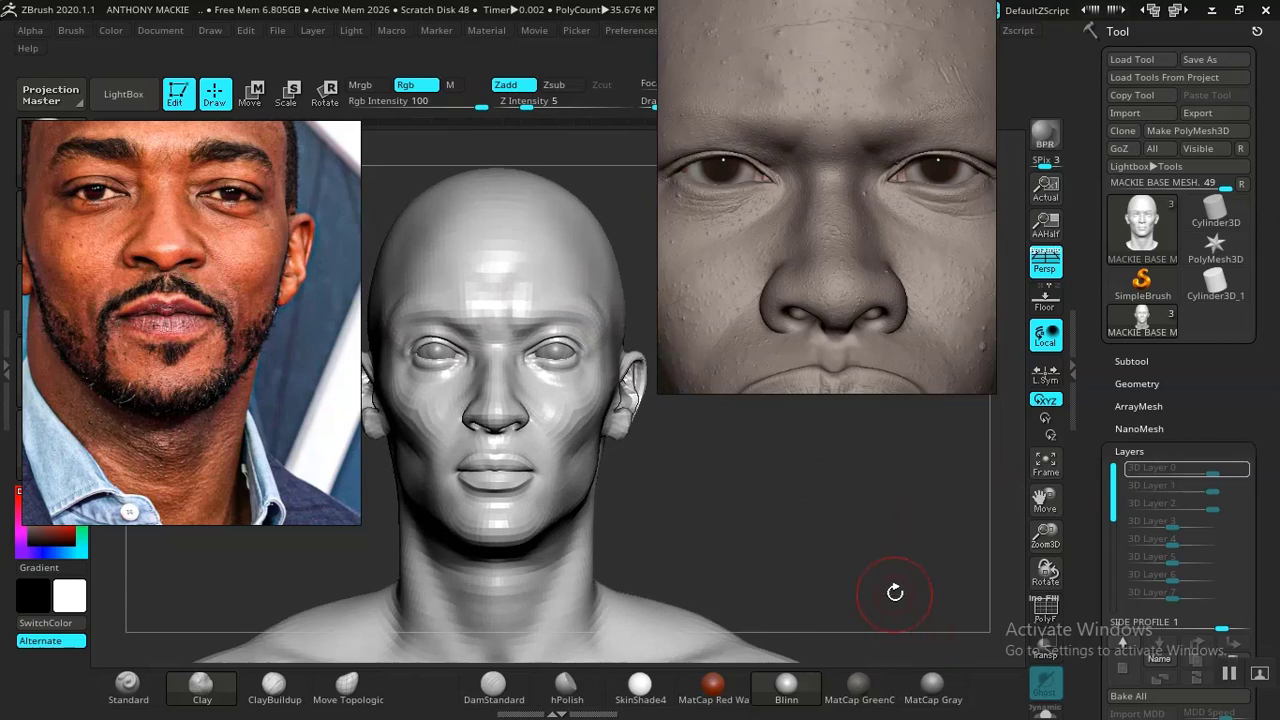
left_click_drag(773, 510, 686, 503)
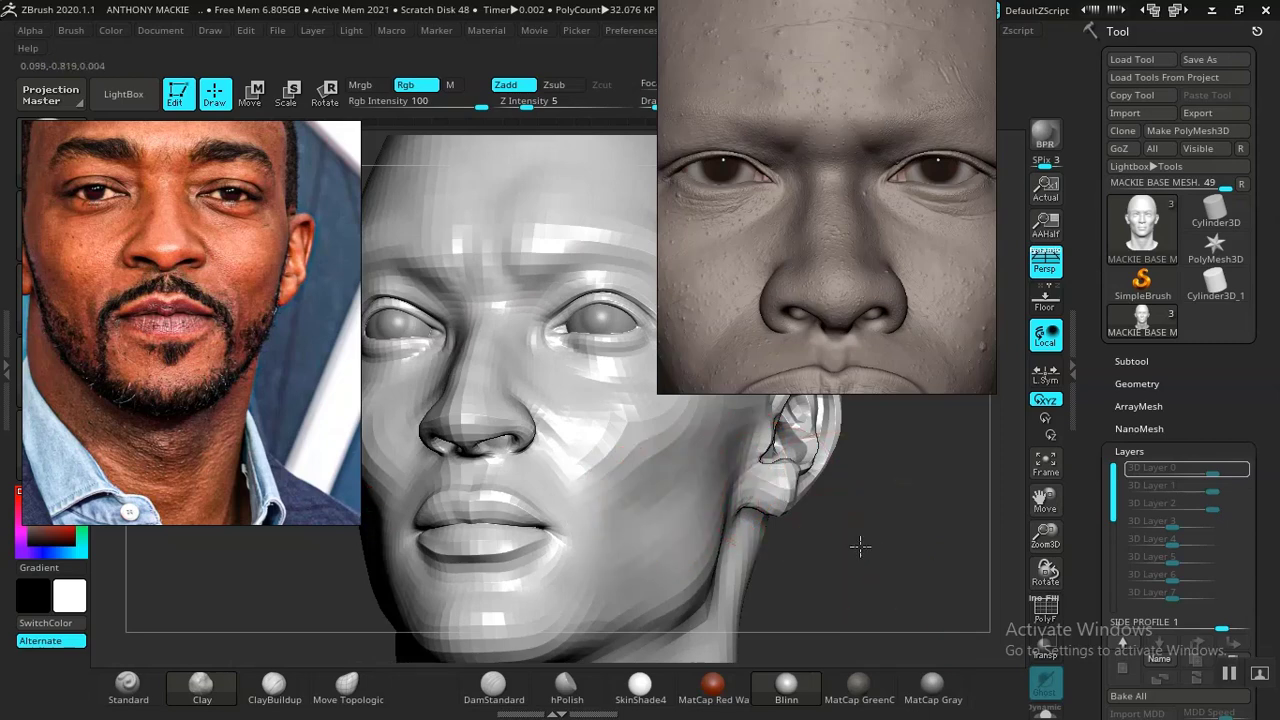
left_click_drag(861, 546, 858, 530, "alt")
left_click_drag(850, 545, 797, 523)
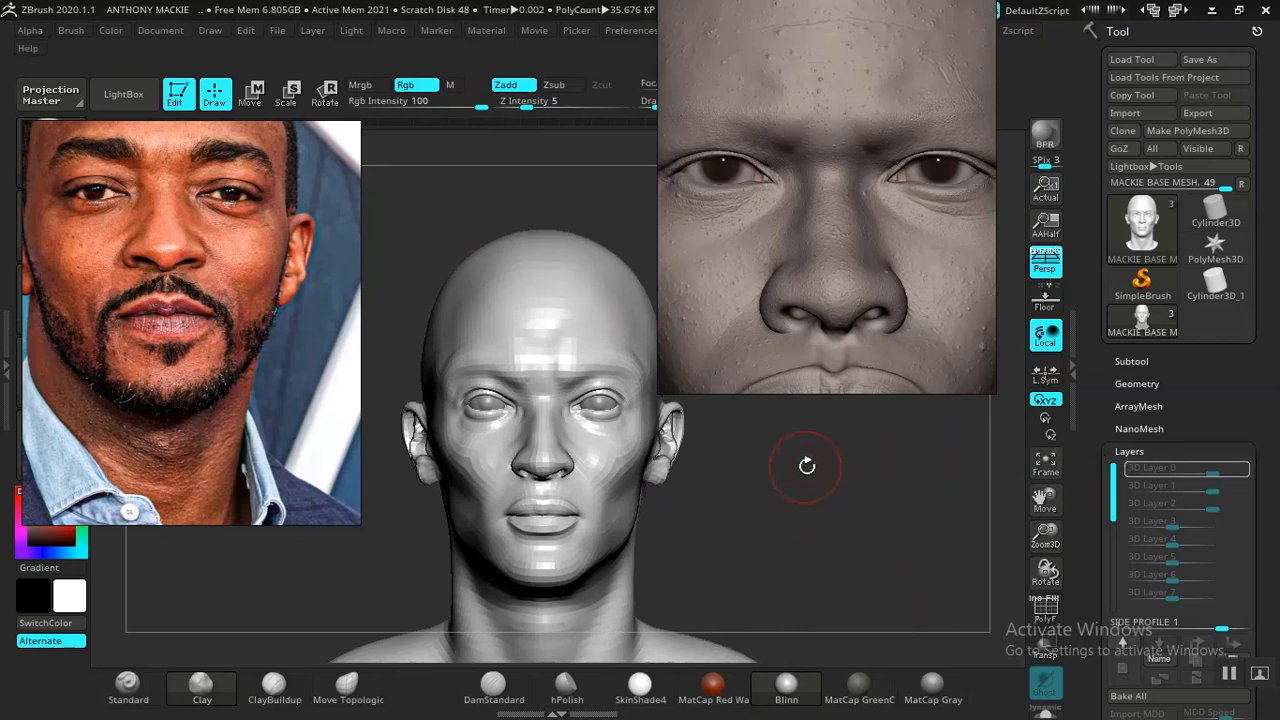
- Raise the mesh to its highest subdivision level and move the nose reference image away from the head
key("ctrl+d")
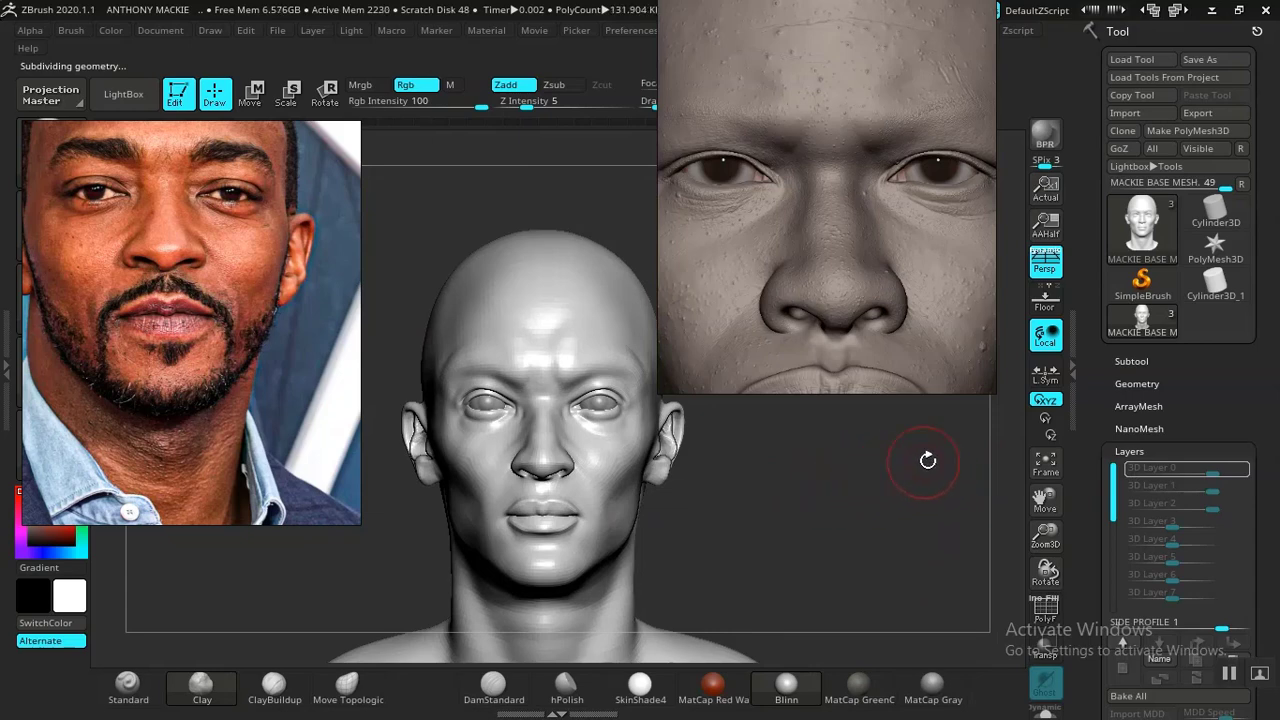
left_click_drag(830, 265, 1133, 310)
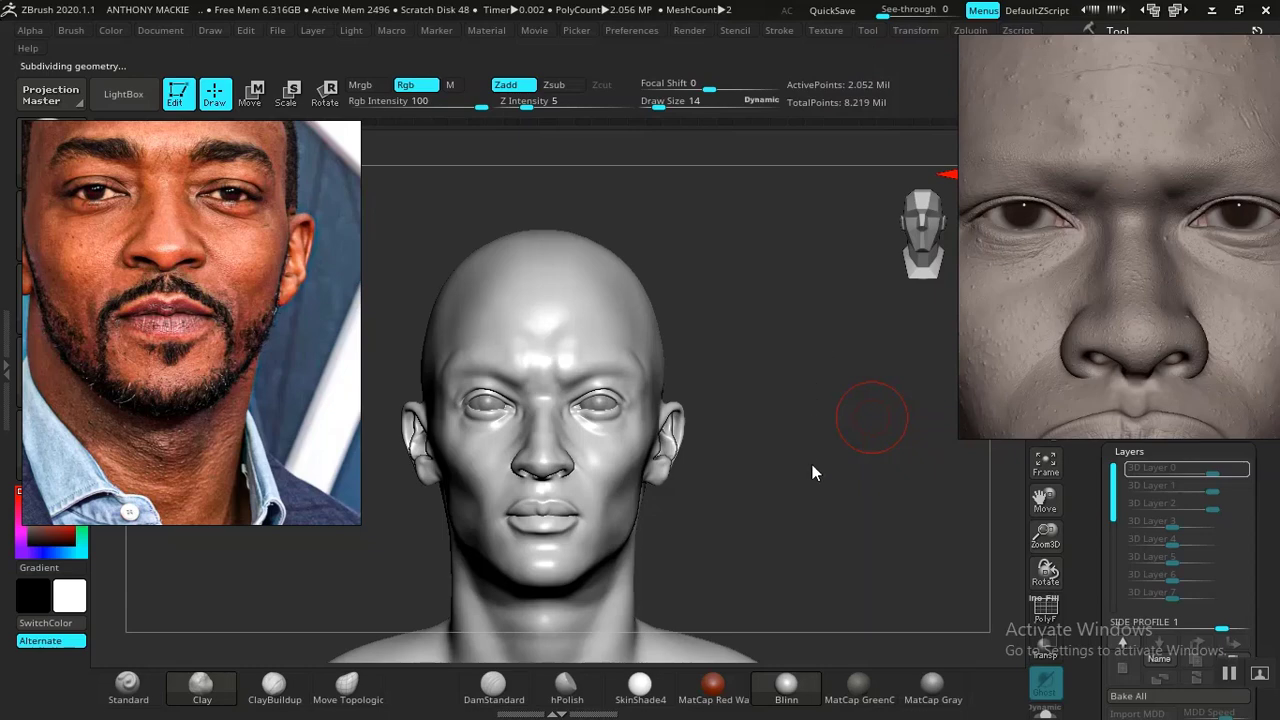
left_click_drag(820, 463, 846, 449)
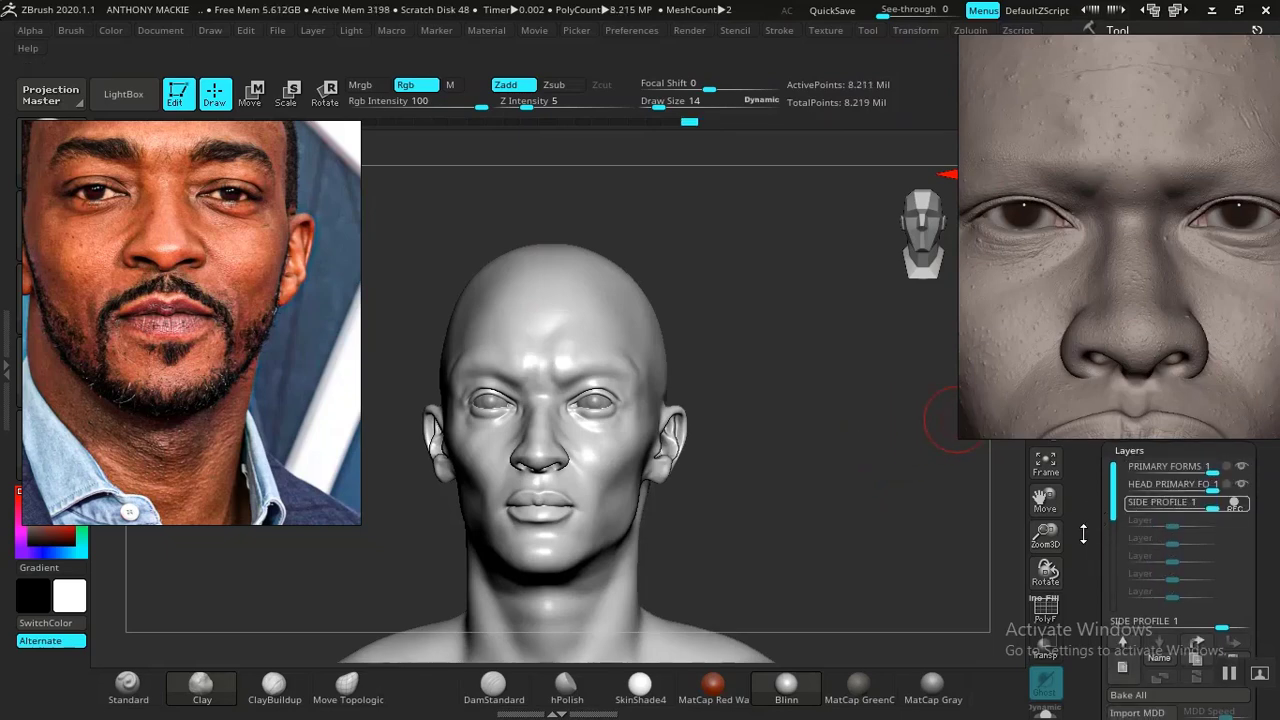
- Add a new sculpting layer above SIDE PROFILE and name it ASYMMETRY
left_click_drag(1093, 606, 1099, 567)
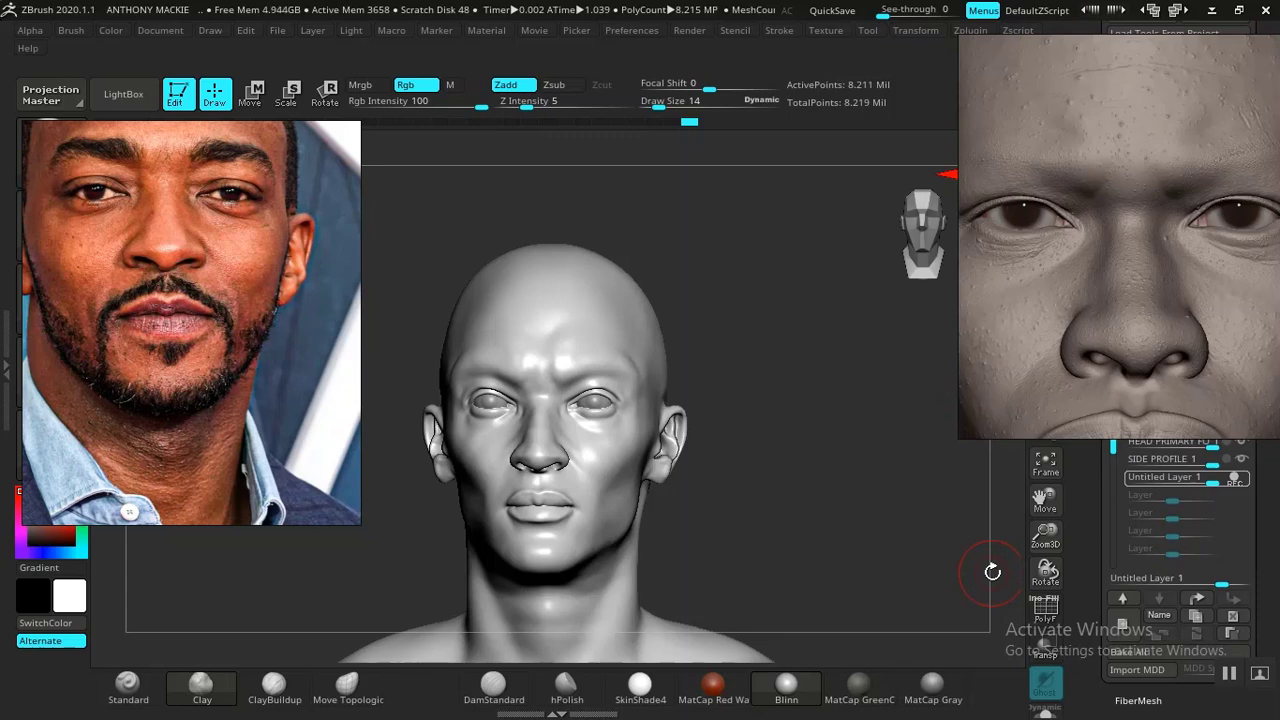
left_click(1157, 616)
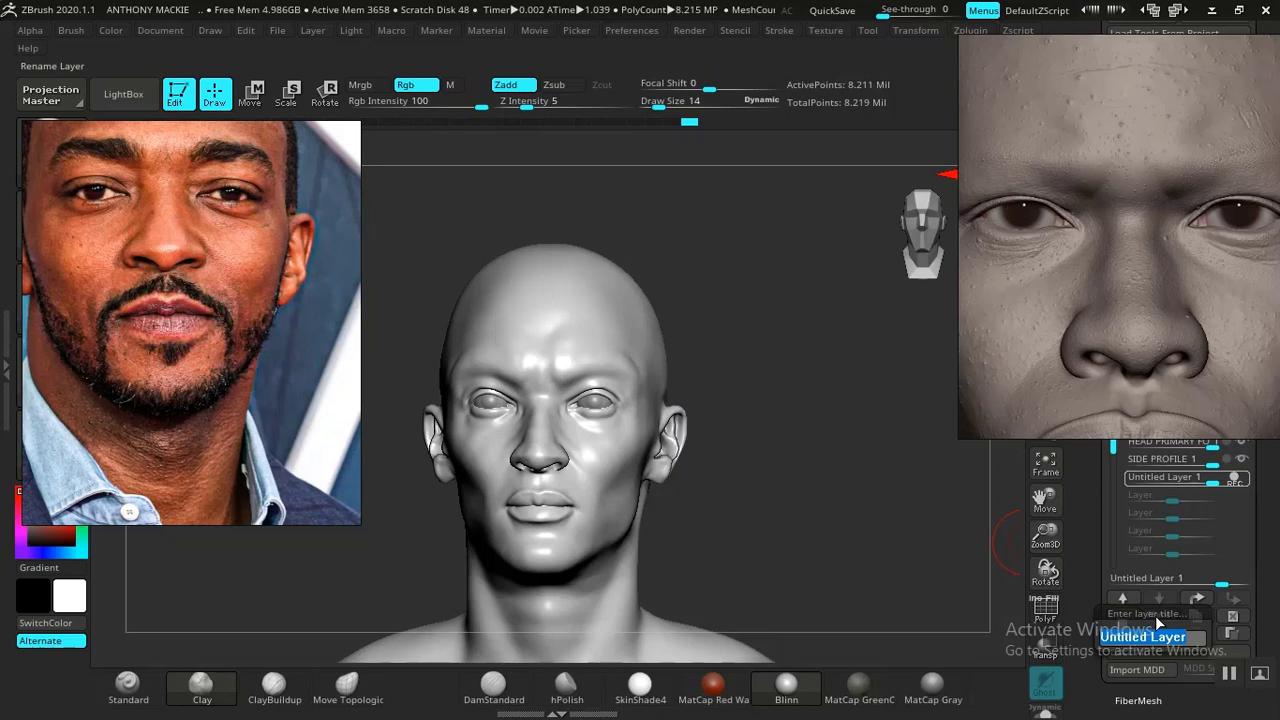
type("ASYMEETRY")
key("Return")
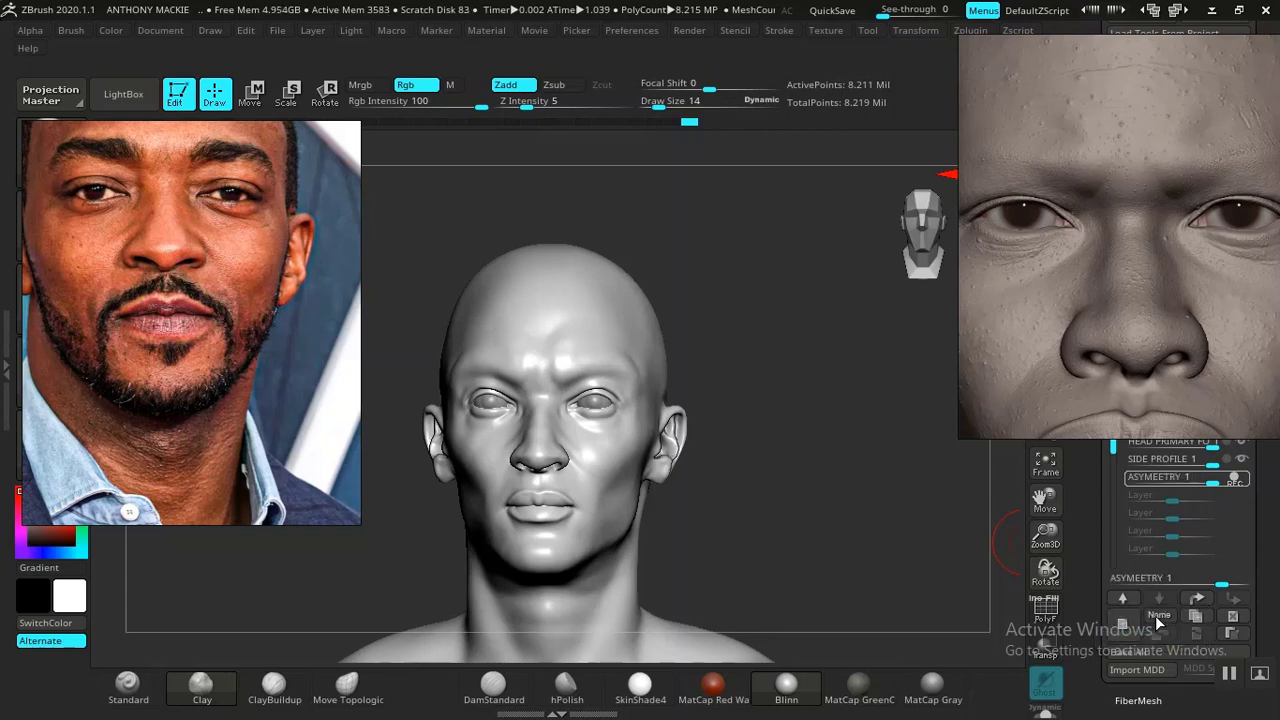
left_click(1158, 616)
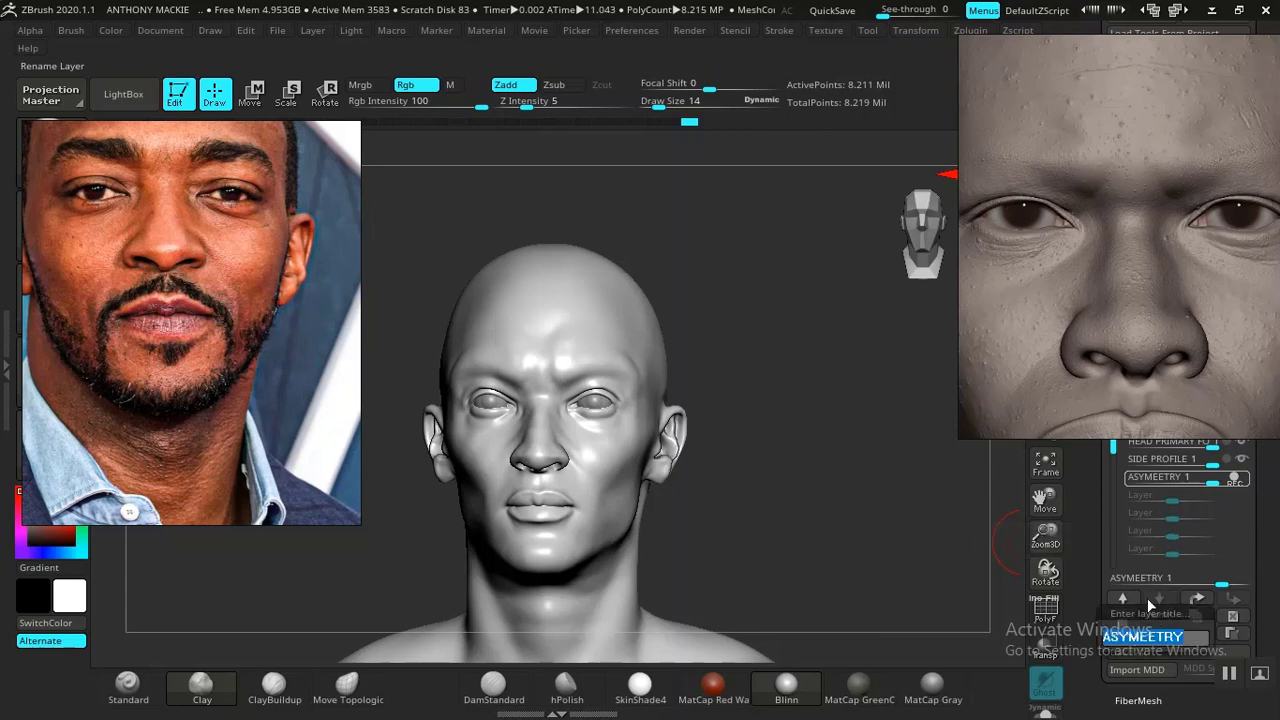
left_click(1150, 641)
type("M")
key("Return")
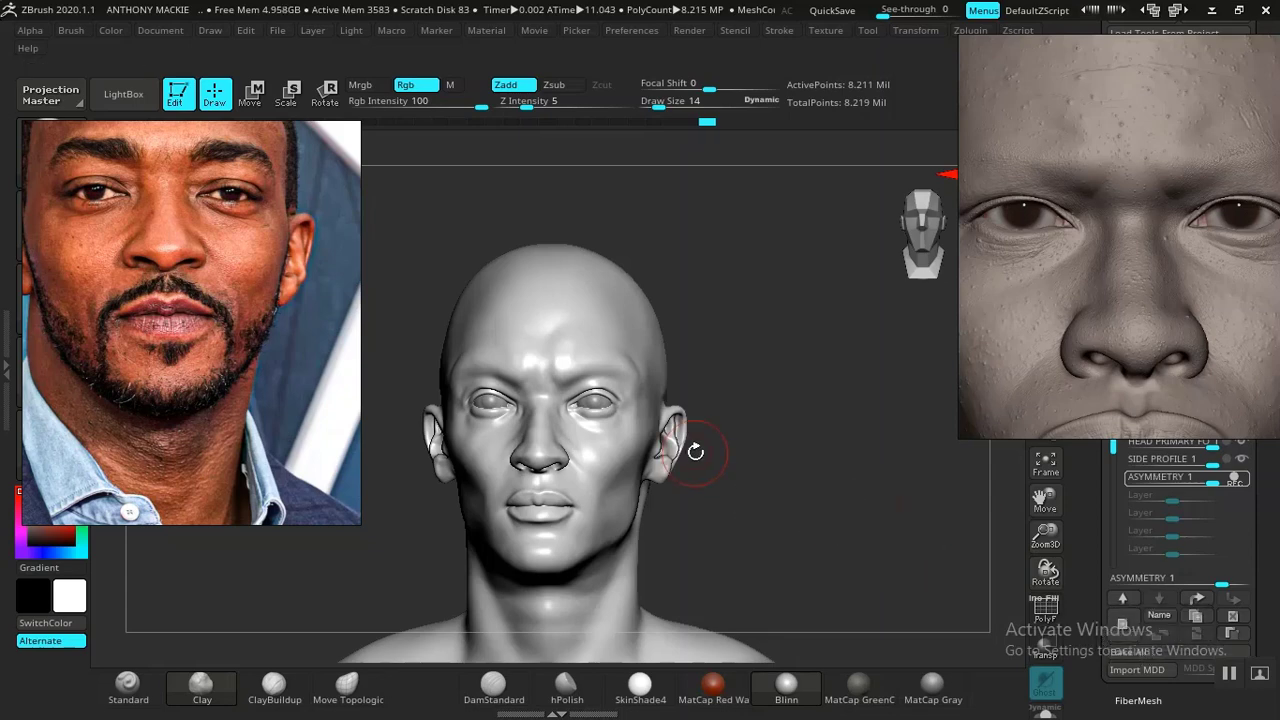
- Hide the shoulder polygroup so that only the head, neck and eyes remain for sculpting
left_click_drag(777, 471, 782, 477, "shift")
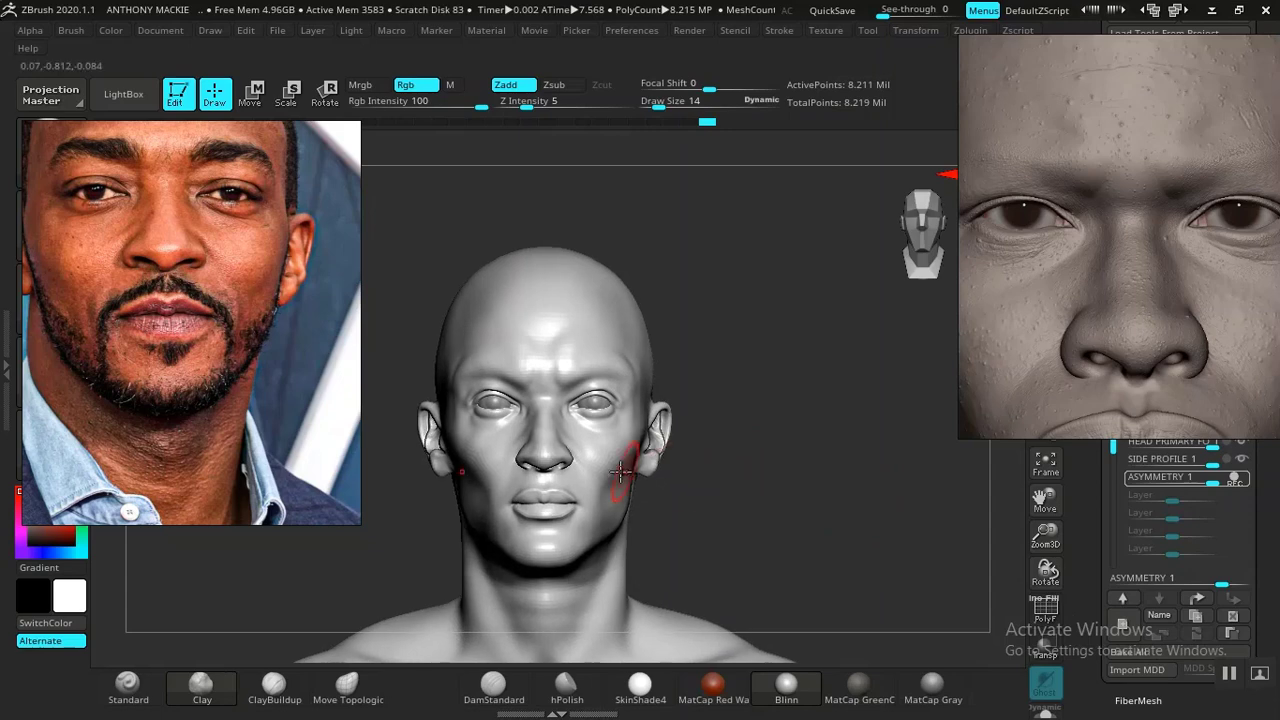
left_click_drag(606, 467, 602, 461, "shift")
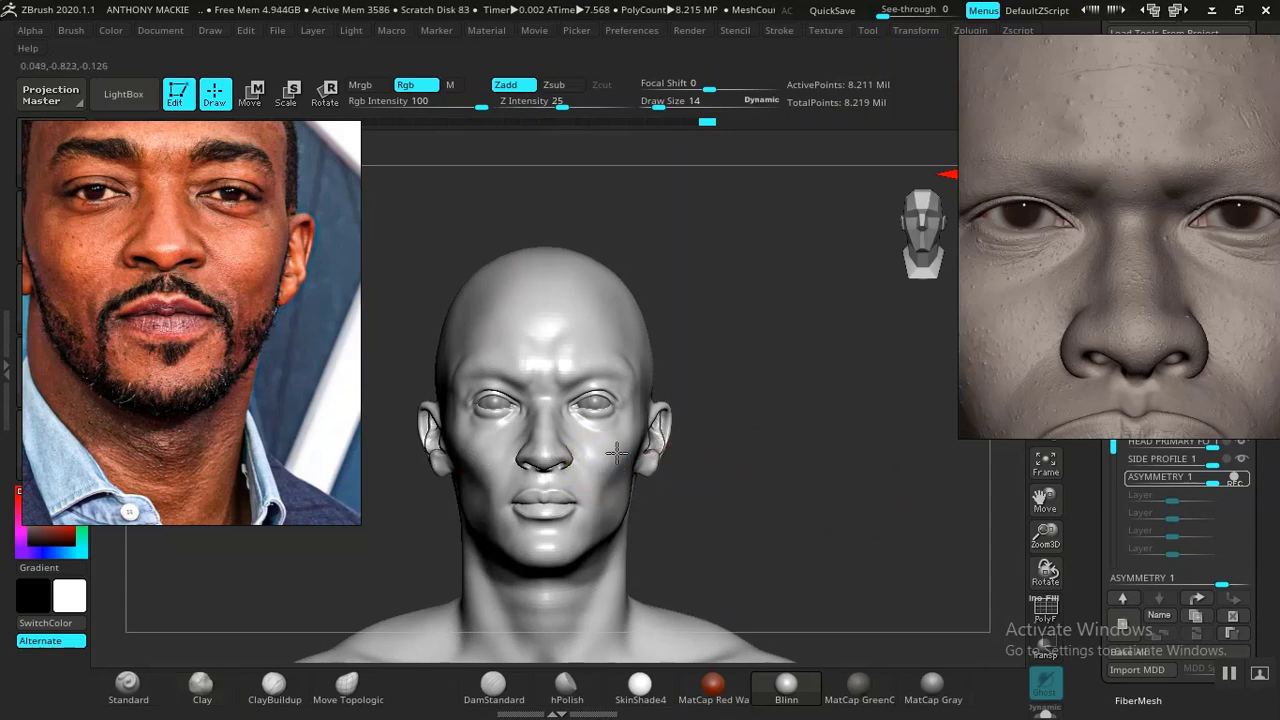
left_click(646, 458, "ctrl+shift")
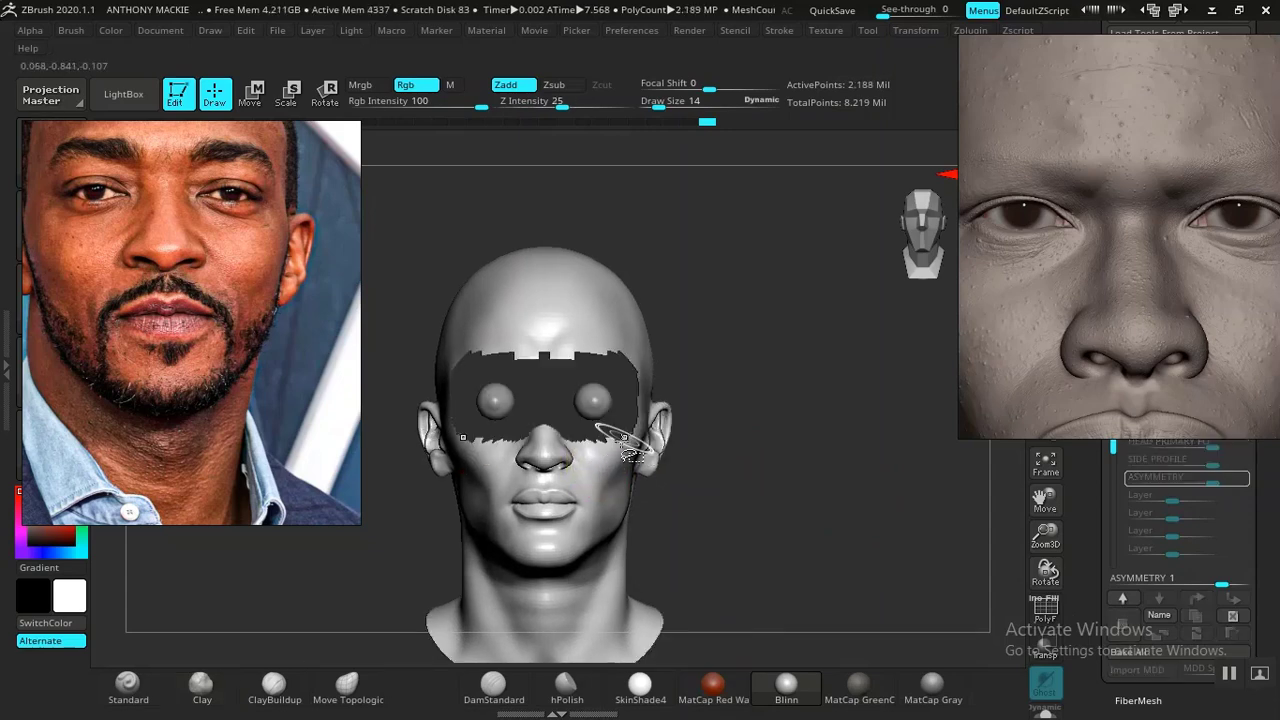
left_click(580, 403, "ctrl+shift")
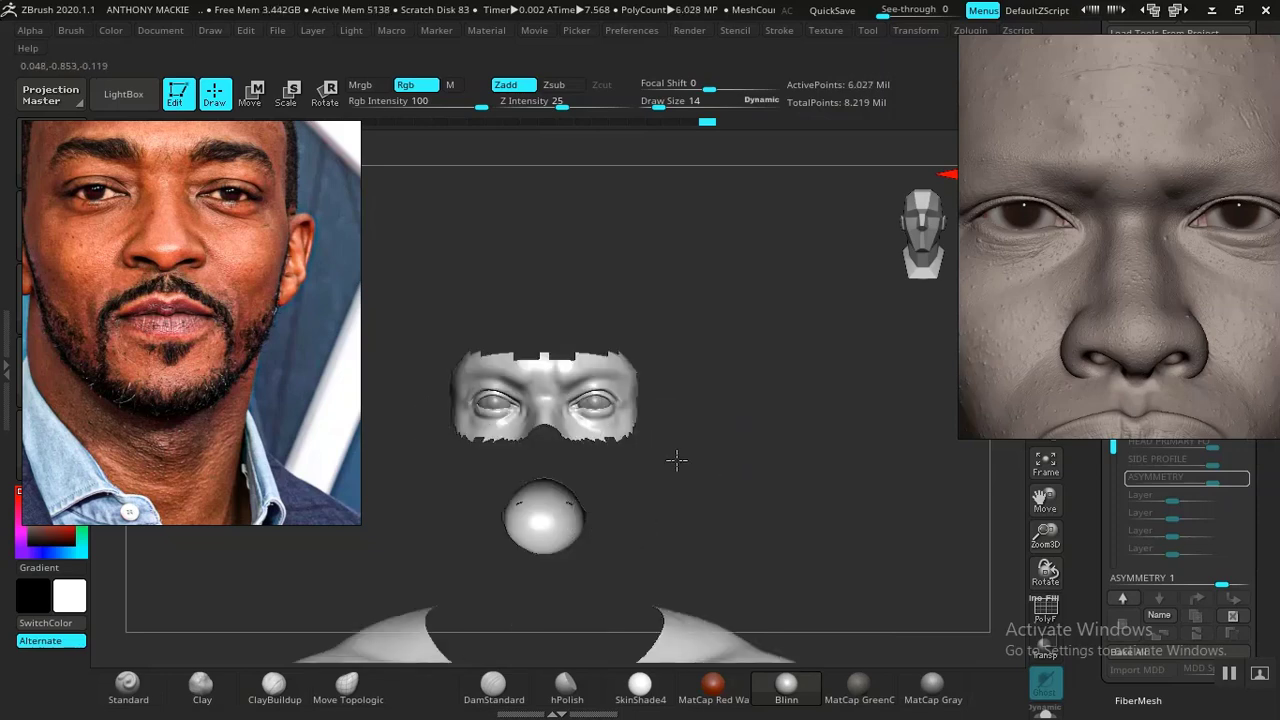
left_click(547, 516, "ctrl+shift")
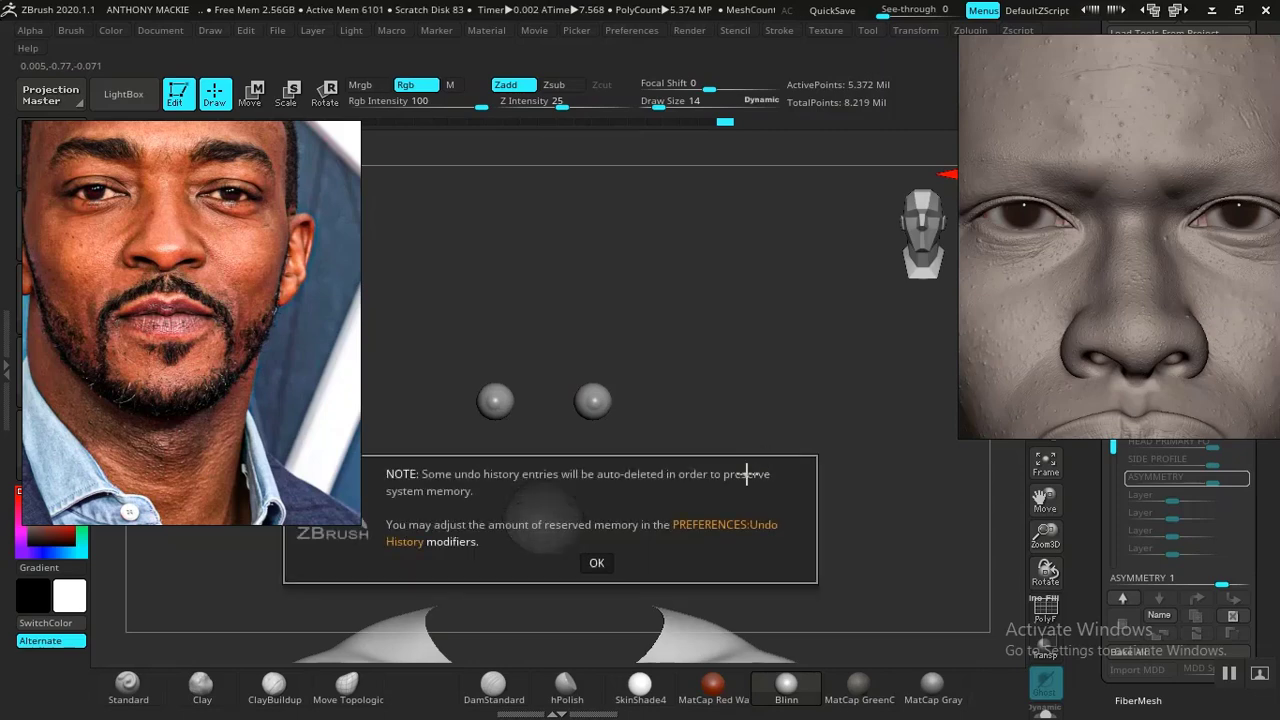
left_click(594, 562)
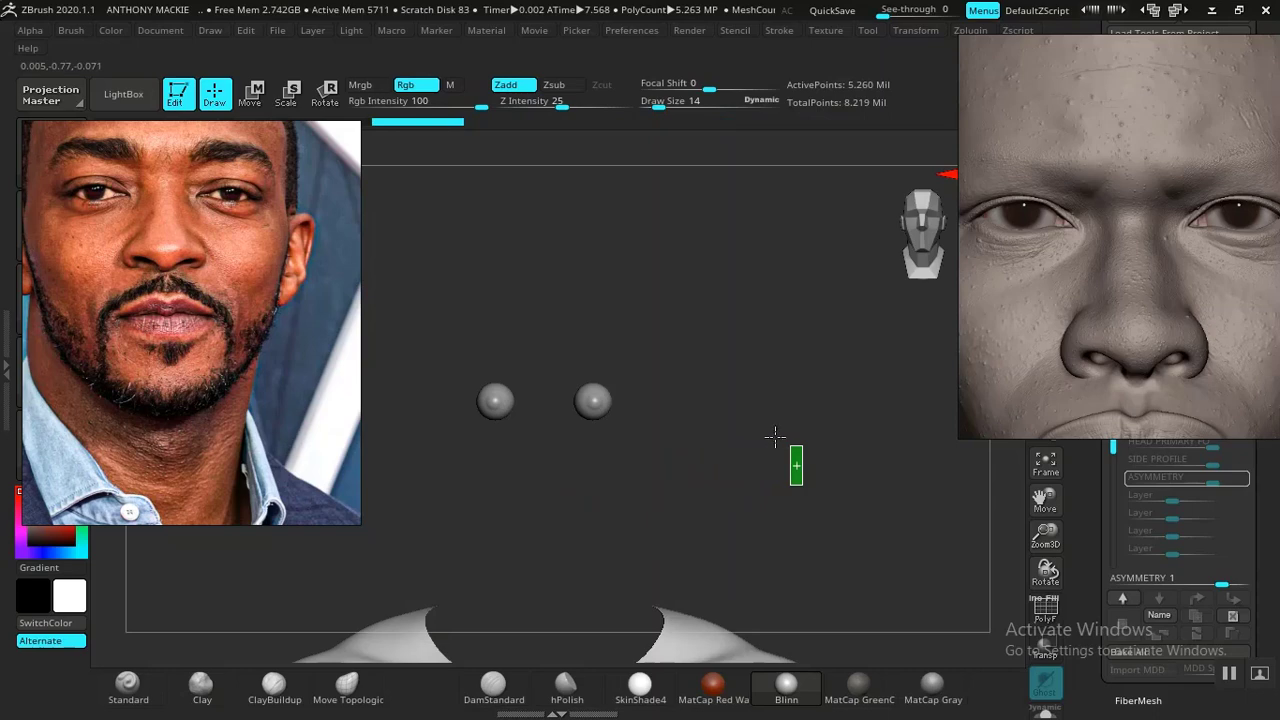
left_click(777, 431, "ctrl+shift")
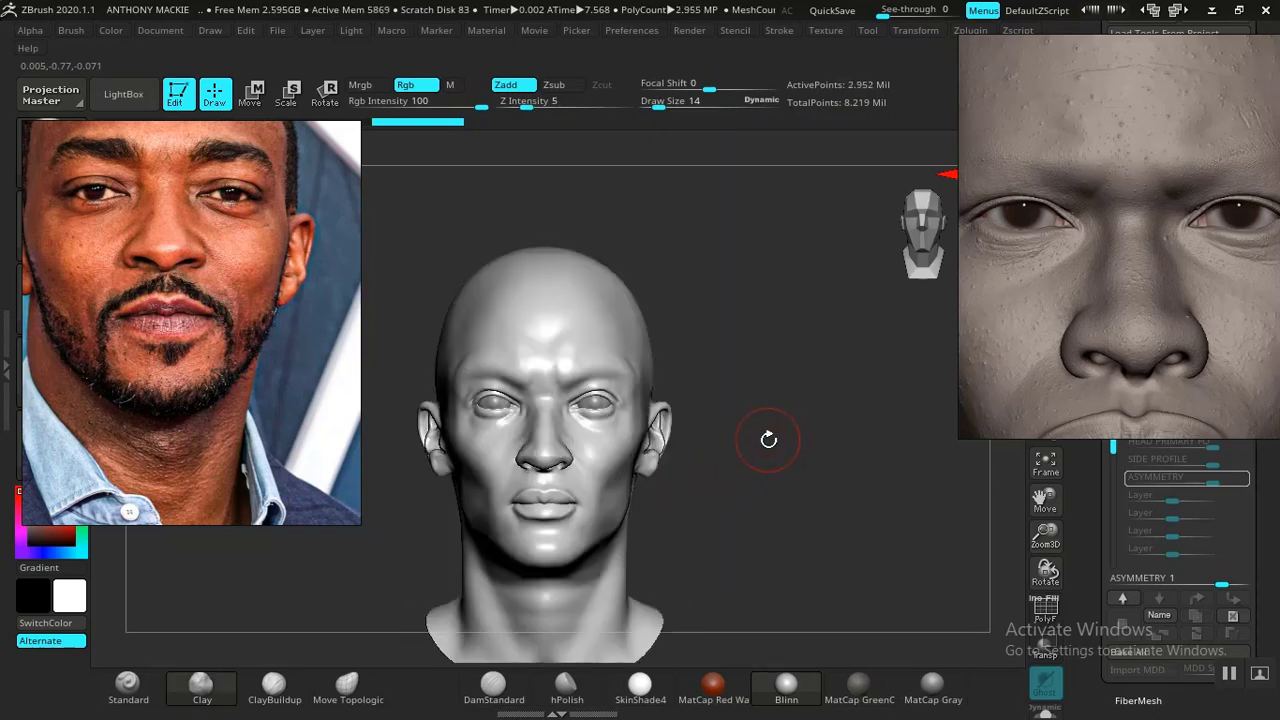
- Lower the head mesh by four subdivision levels
key("shift")
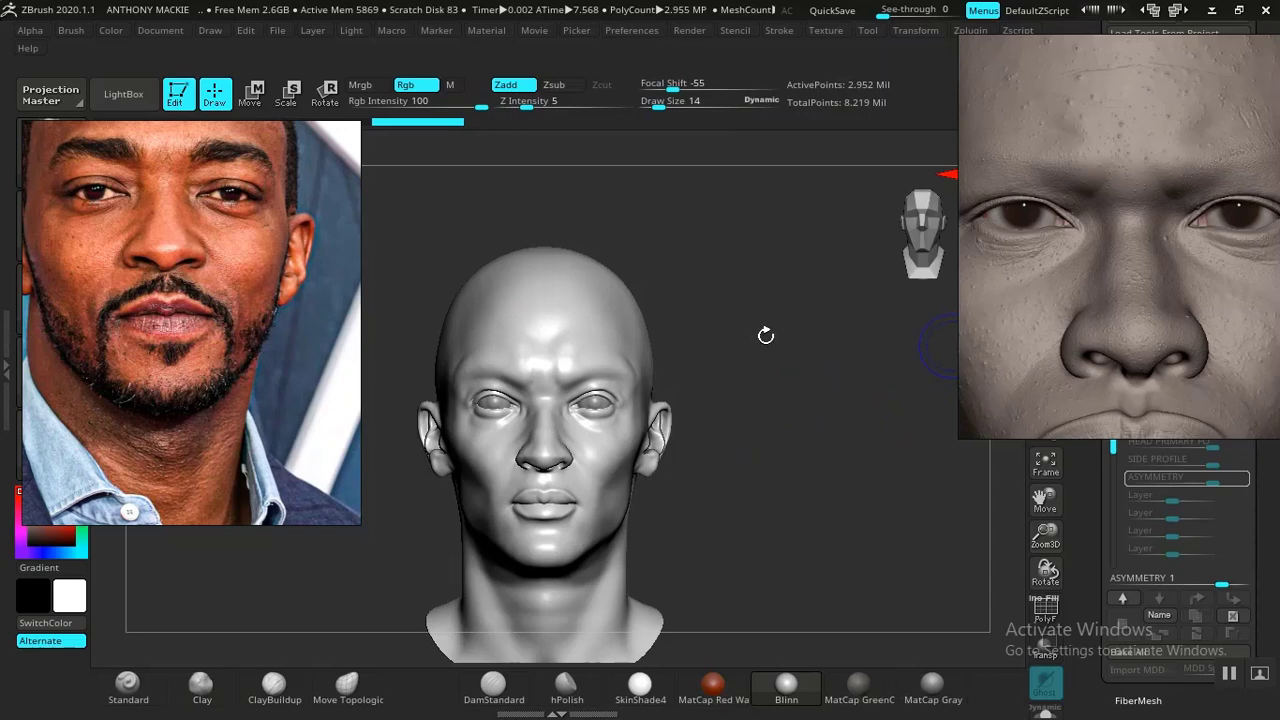
key("shift+d")
key("shift+d")
key("shift+d")
key("shift+d")
left_click_drag(772, 425, 821, 490, "alt")
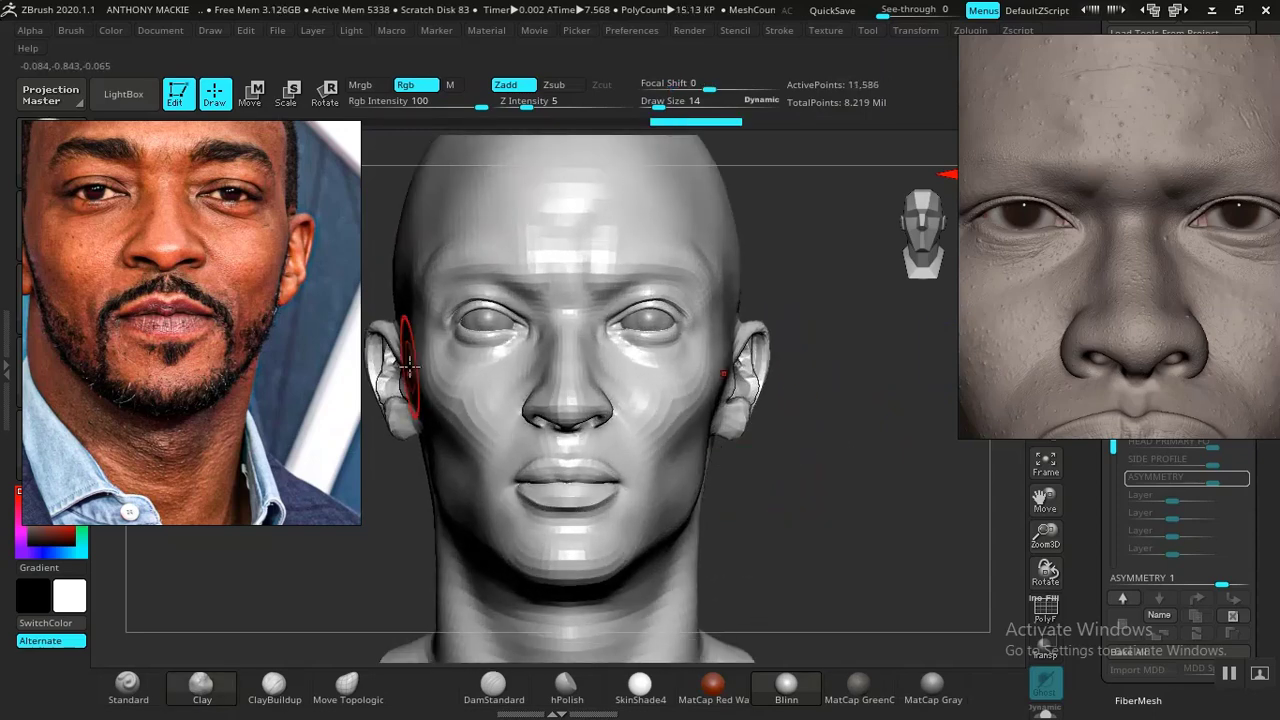
- Browse the reference photos and frame a frontal close-up of the actor's face for comparing the eyes and nose
scroll(153, 340, "down", 5)
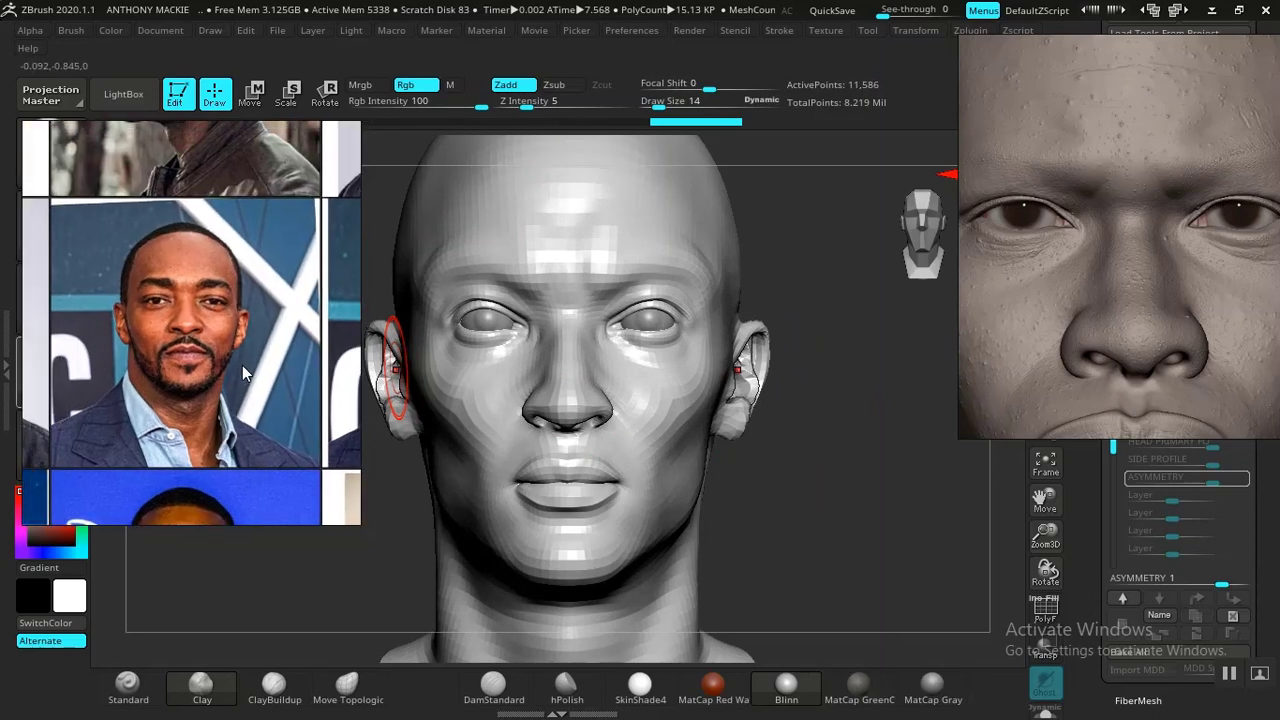
scroll(191, 369, "down", 4)
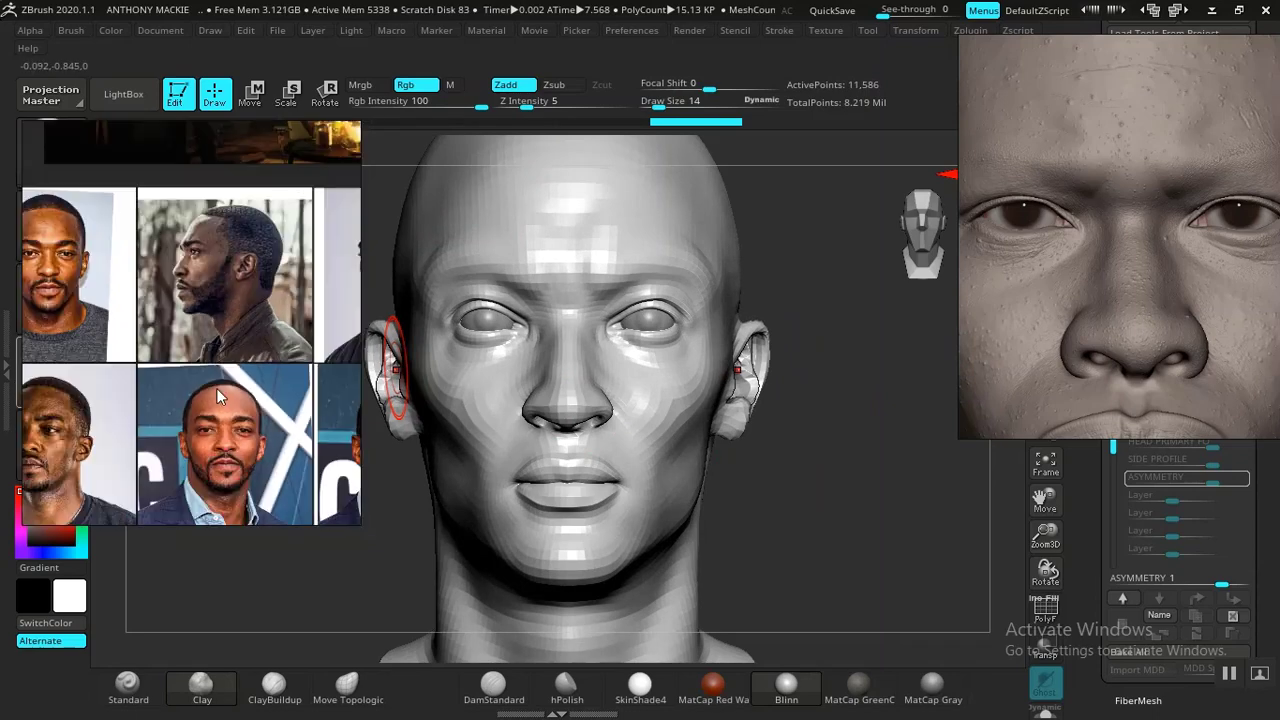
scroll(216, 388, "down", 2)
scroll(225, 335, "up", 6)
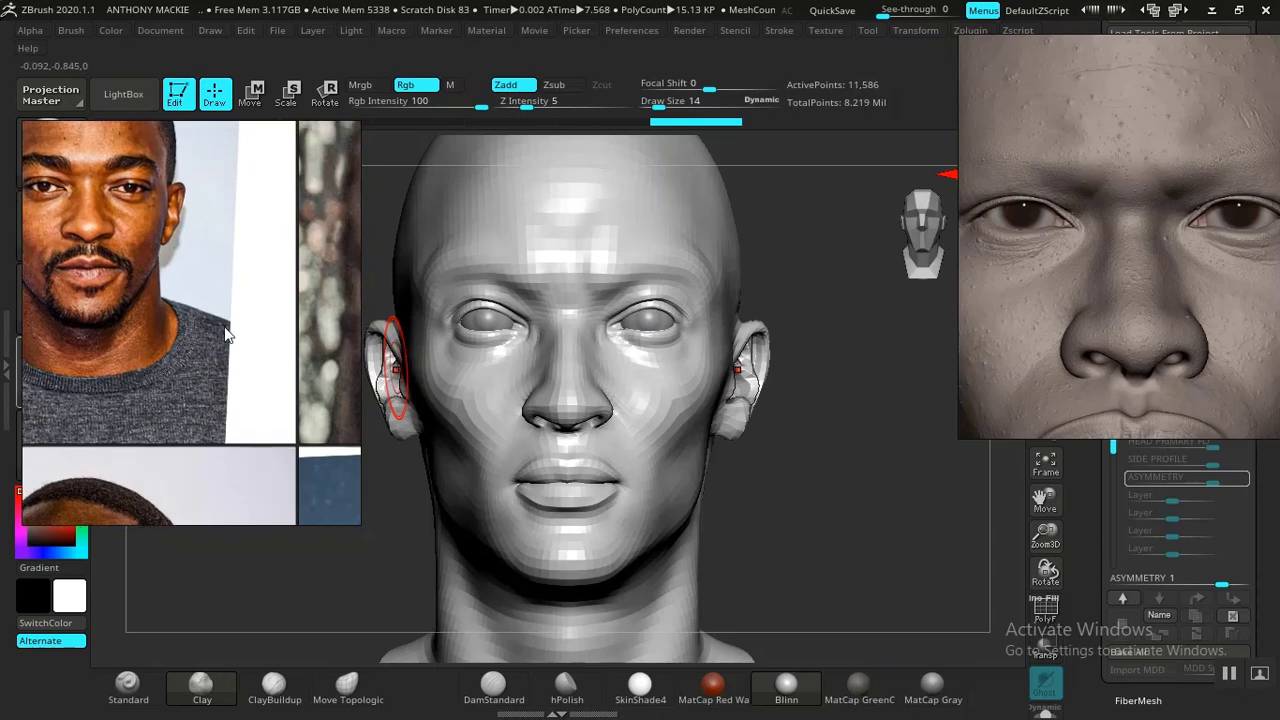
scroll(222, 324, "down", 1)
scroll(177, 317, "up", 5)
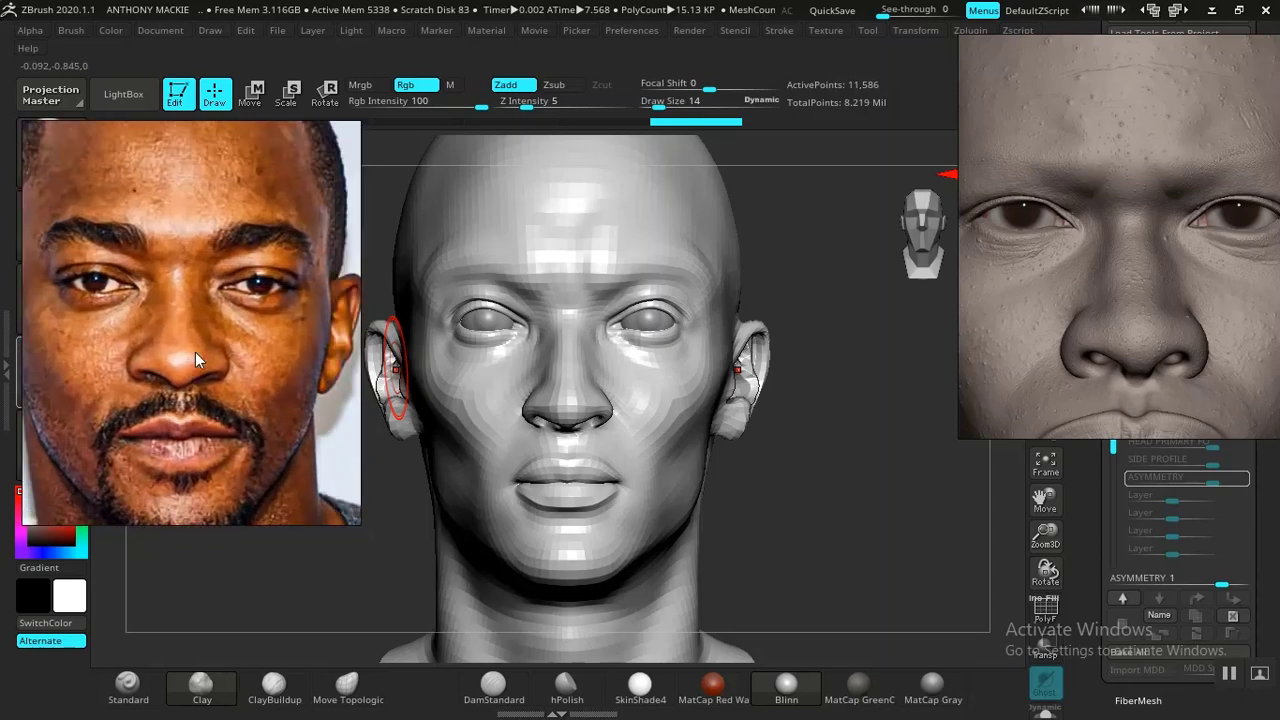
scroll(232, 339, "up", 1)
middle_click_drag(232, 339, 259, 339)
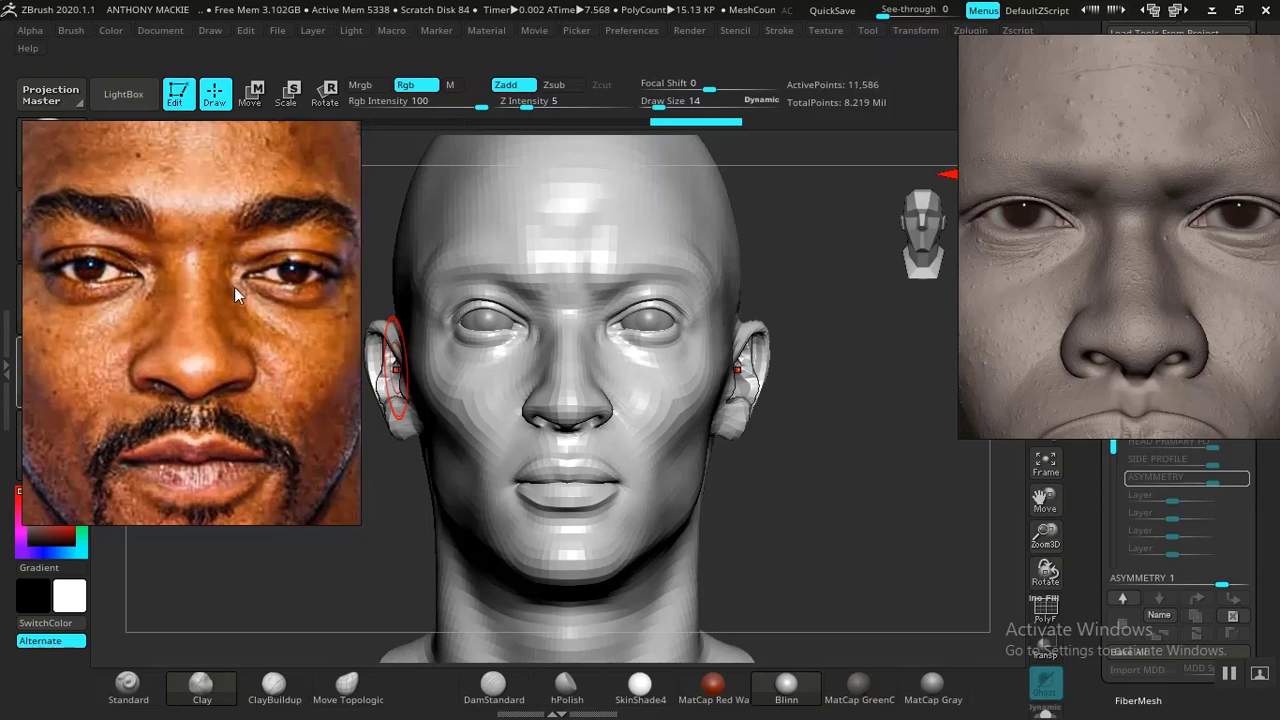
- Choose the Move Topological brush and mask a horizontal band across the lower eyelid and temple
mouse_move(783, 543)
left_mouse_down("alt")
mouse_move(854, 489)
mouse_move(877, 578)
mouse_move(914, 569)
mouse_move(900, 640)
left_mouse_up("alt")
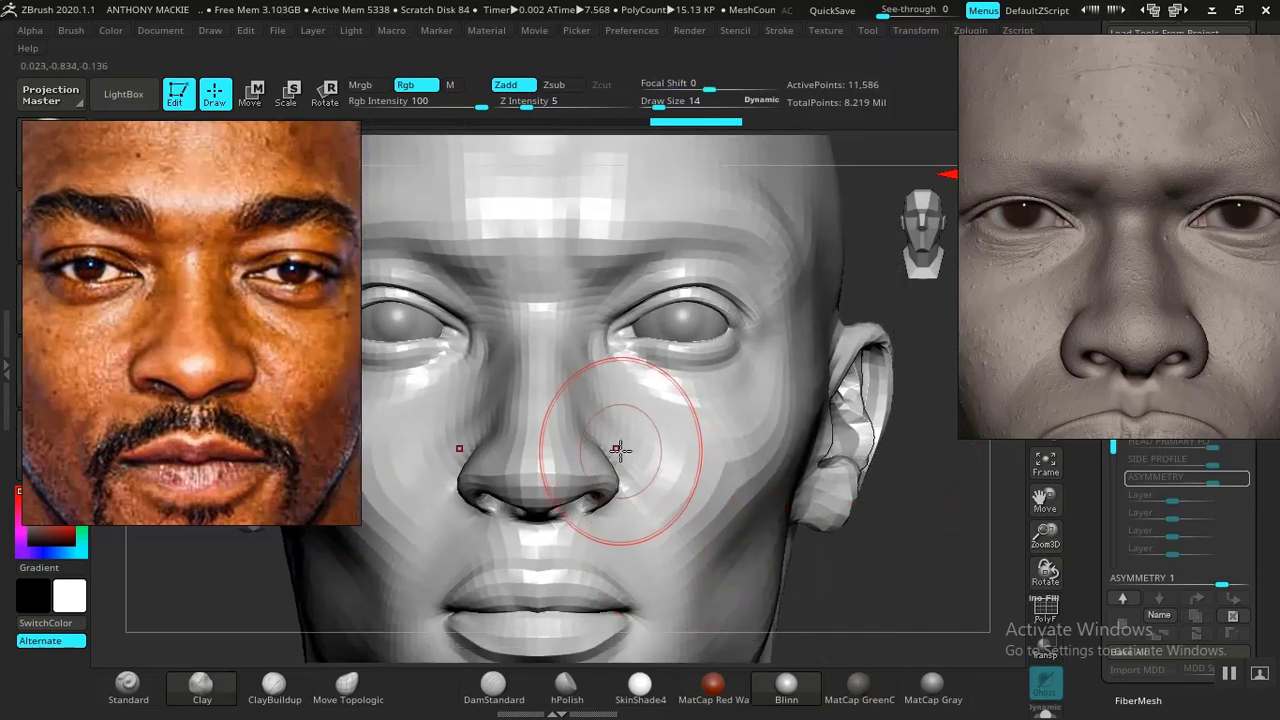
mouse_move(900, 565)
left_mouse_down("alt")
mouse_move(891, 621)
mouse_move(877, 589)
mouse_move(890, 603)
mouse_move(886, 412)
left_mouse_up("alt")
left_click_drag(897, 352, 892, 404, "alt")
left_click(346, 690)
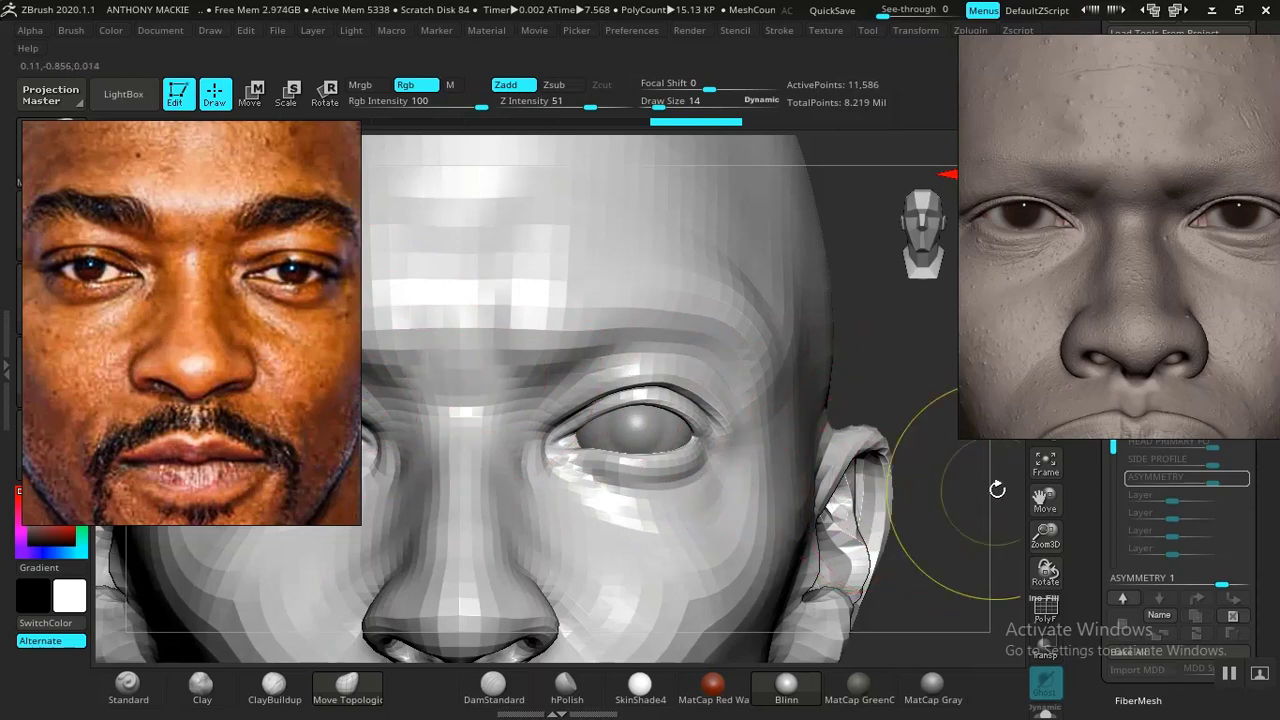
mouse_move(993, 485)
left_mouse_down("ctrl")
mouse_move(686, 441)
mouse_move(480, 441)
left_mouse_up("ctrl")
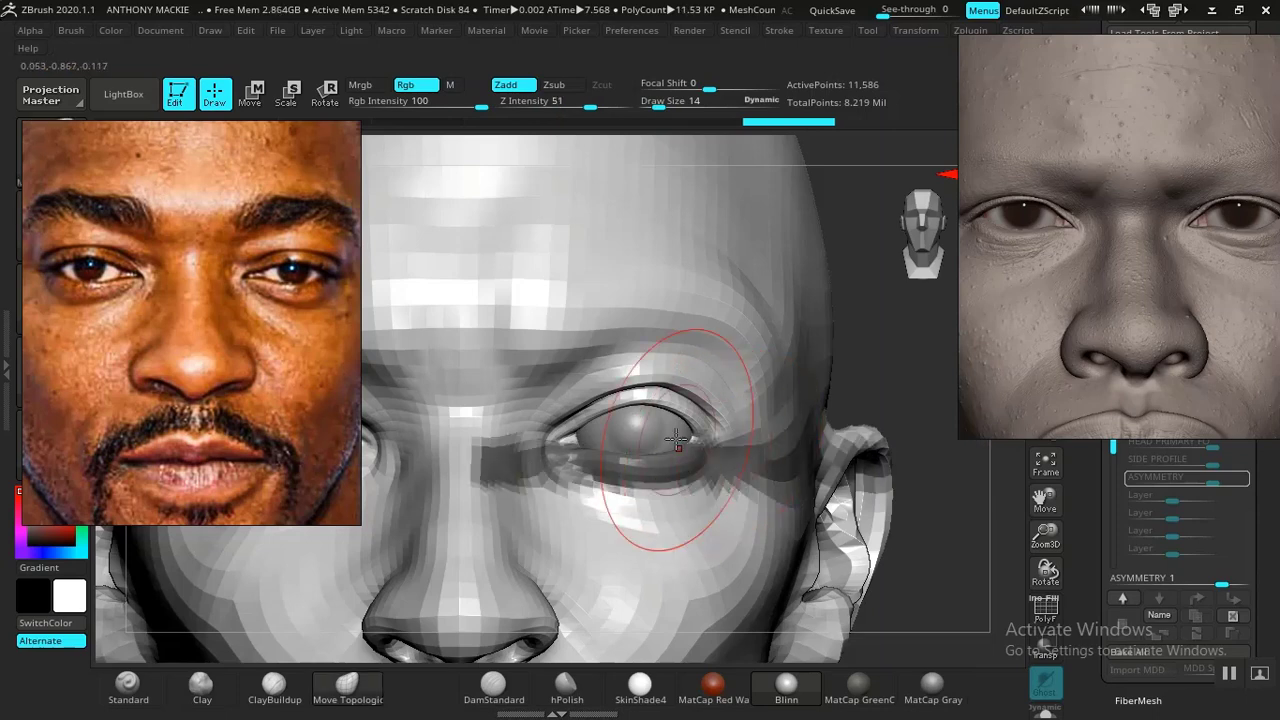
- Reshape the outer part of the upper eyelid with Move Topological down to Draw Size 6, and clear the mask
key("bracketleft")
key("bracketleft")
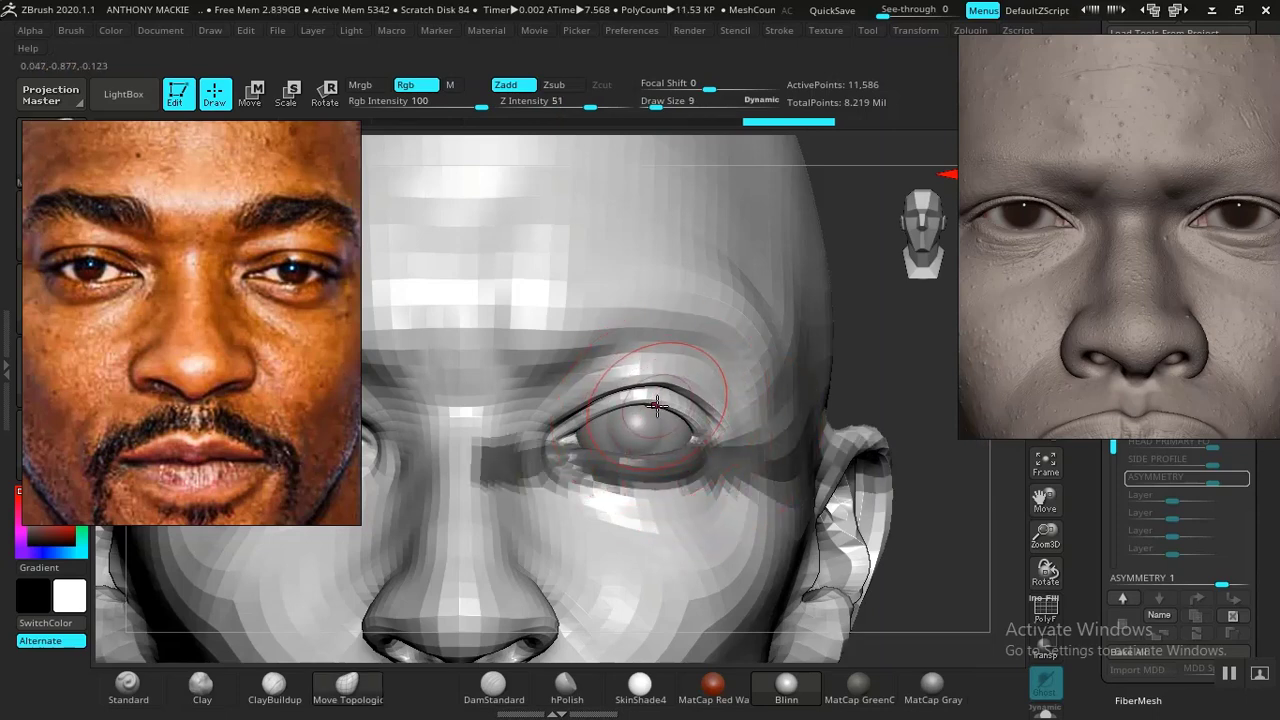
key("bracketright")
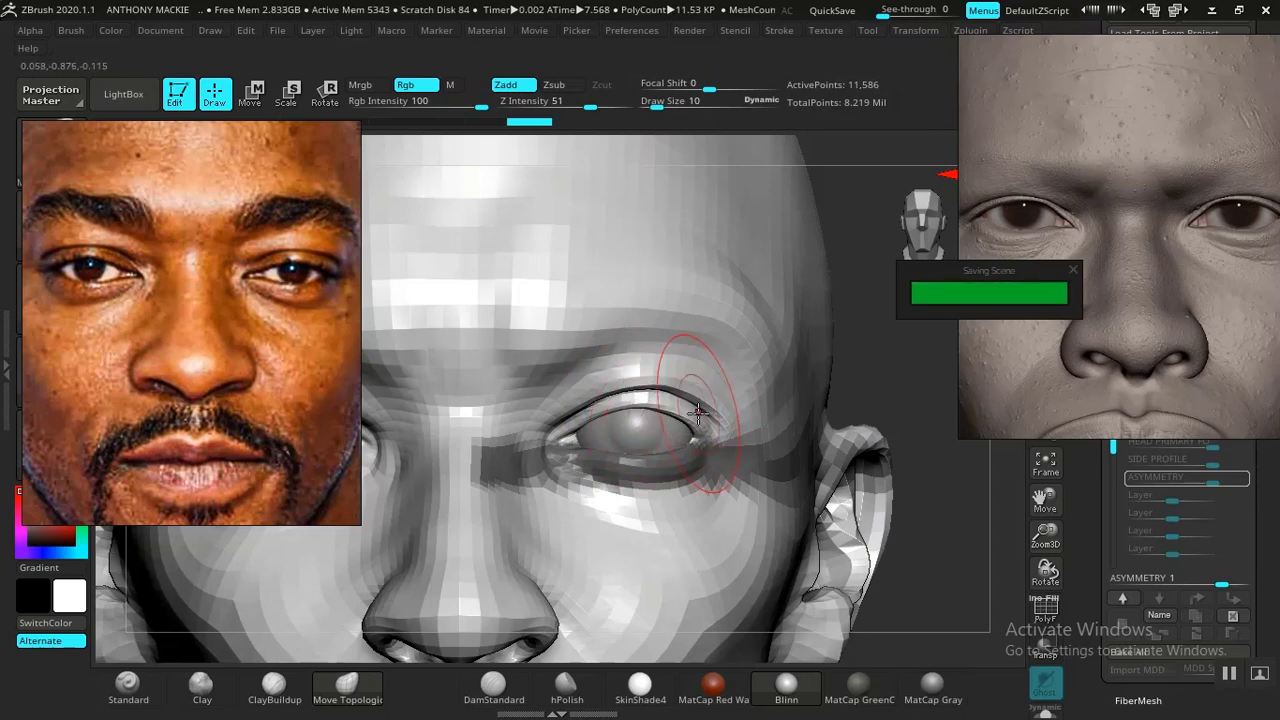
left_click_drag(881, 398, 765, 408)
key("bracketleft")
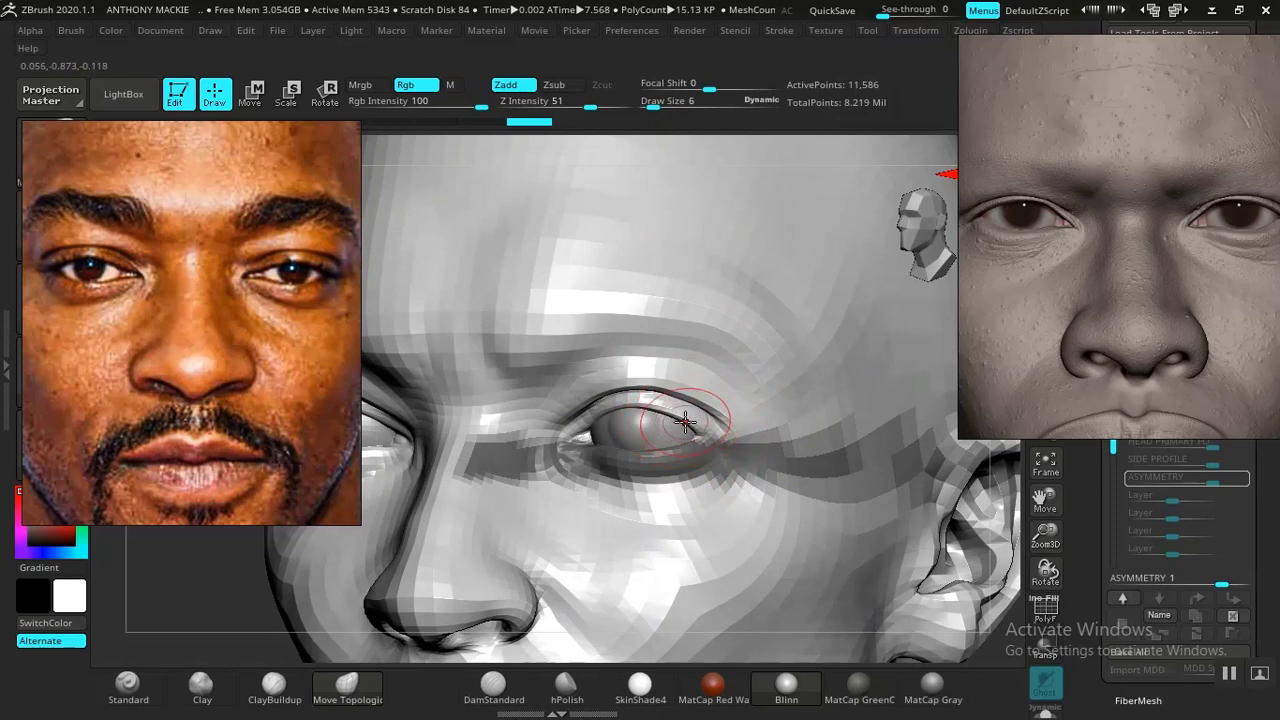
left_click_drag(679, 427, 695, 420)
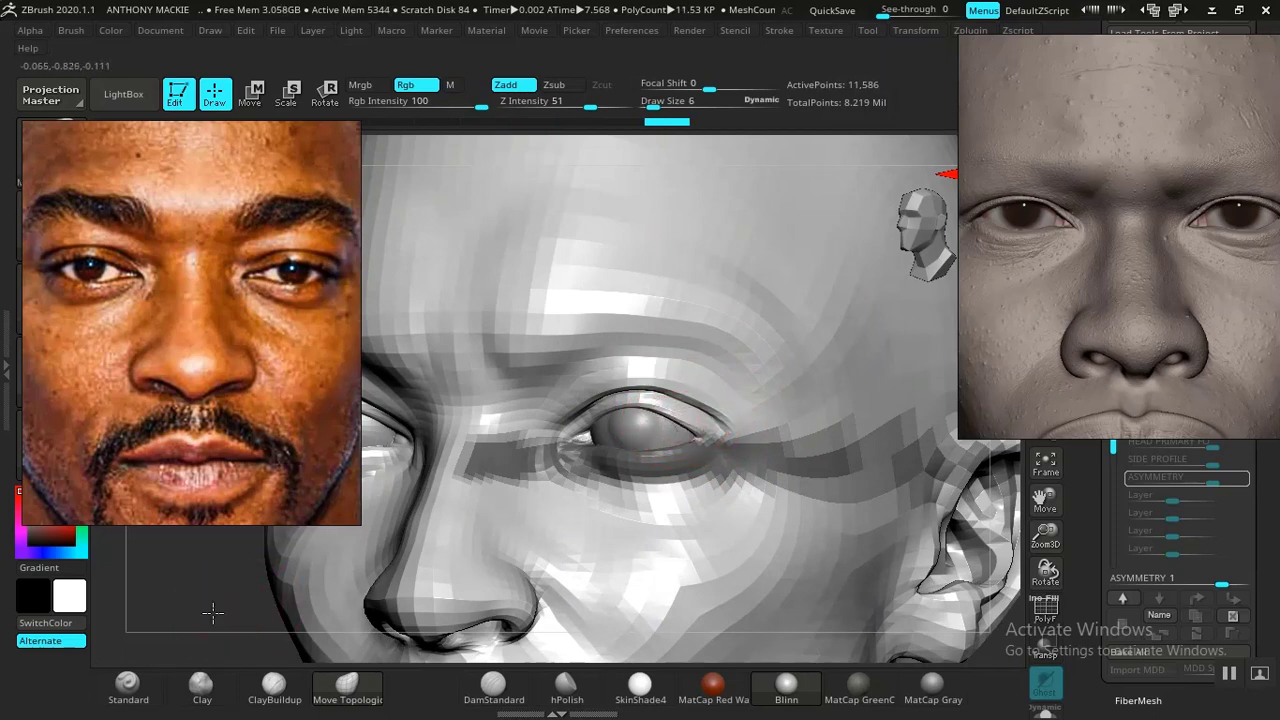
left_click_drag(213, 613, 186, 431, "alt")
mouse_move(868, 500)
left_mouse_down("shift")
mouse_move(871, 520)
mouse_move(834, 554)
mouse_move(863, 586)
left_mouse_up("shift")
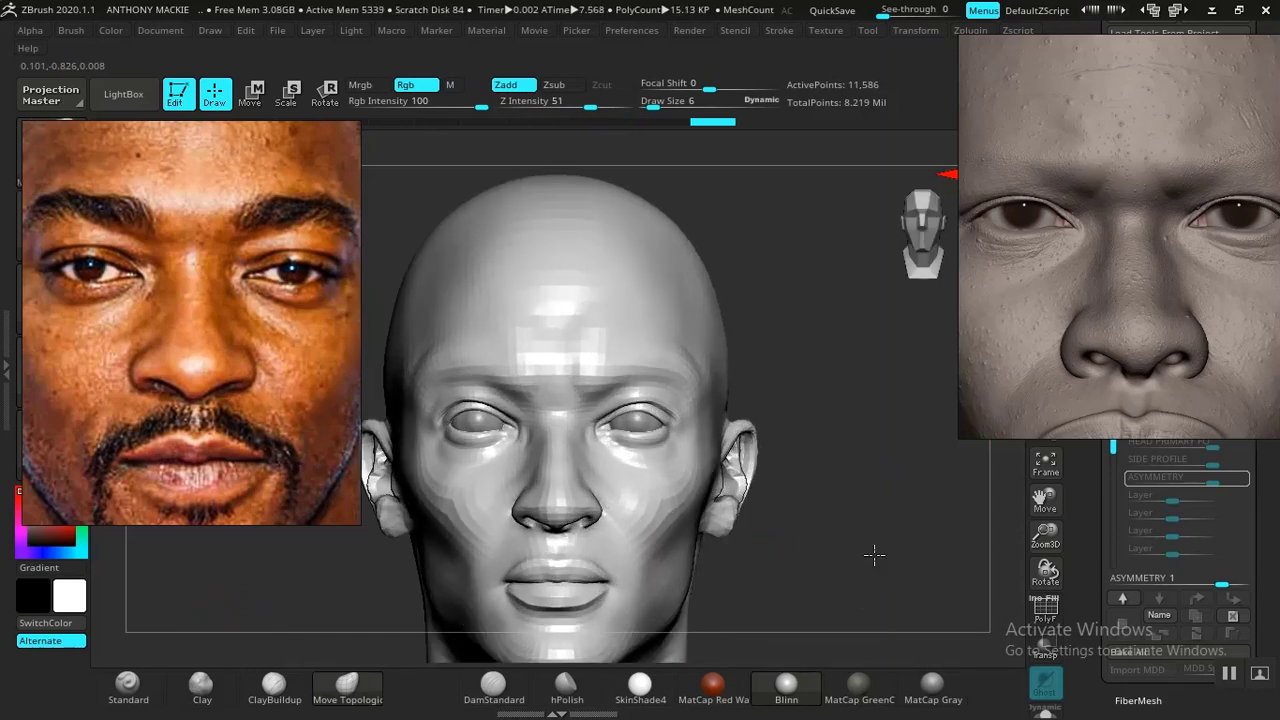
- Adjust the sides of the nose and the nostril wings with Move Topological at Draw Size 8, following the frontal photo
mouse_move(861, 526)
left_mouse_down("alt")
mouse_move(917, 620)
mouse_move(849, 463)
mouse_move(876, 563)
mouse_move(960, 503)
mouse_move(888, 483)
mouse_move(874, 506)
left_mouse_up("alt")
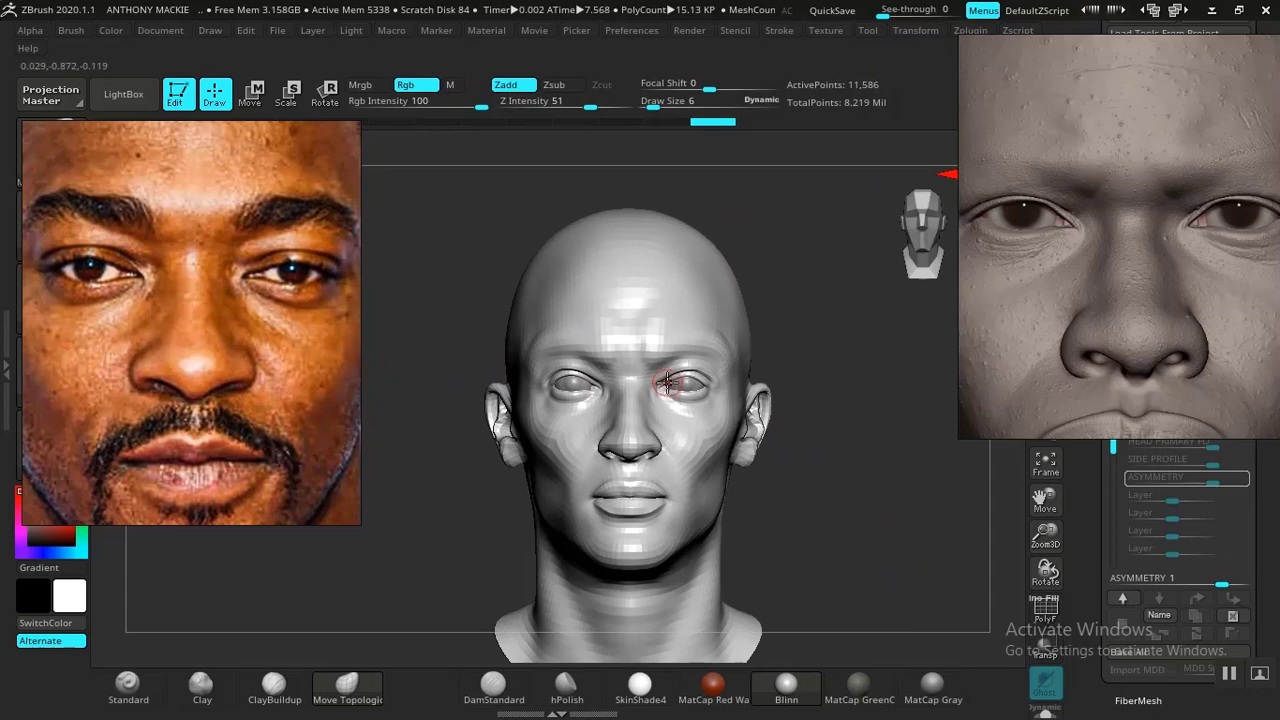
mouse_move(815, 476)
left_mouse_down()
mouse_move(829, 489)
mouse_move(803, 463)
mouse_move(863, 571)
mouse_move(869, 528)
mouse_move(880, 563)
mouse_move(927, 514)
mouse_move(885, 553)
mouse_move(818, 533)
left_mouse_up()
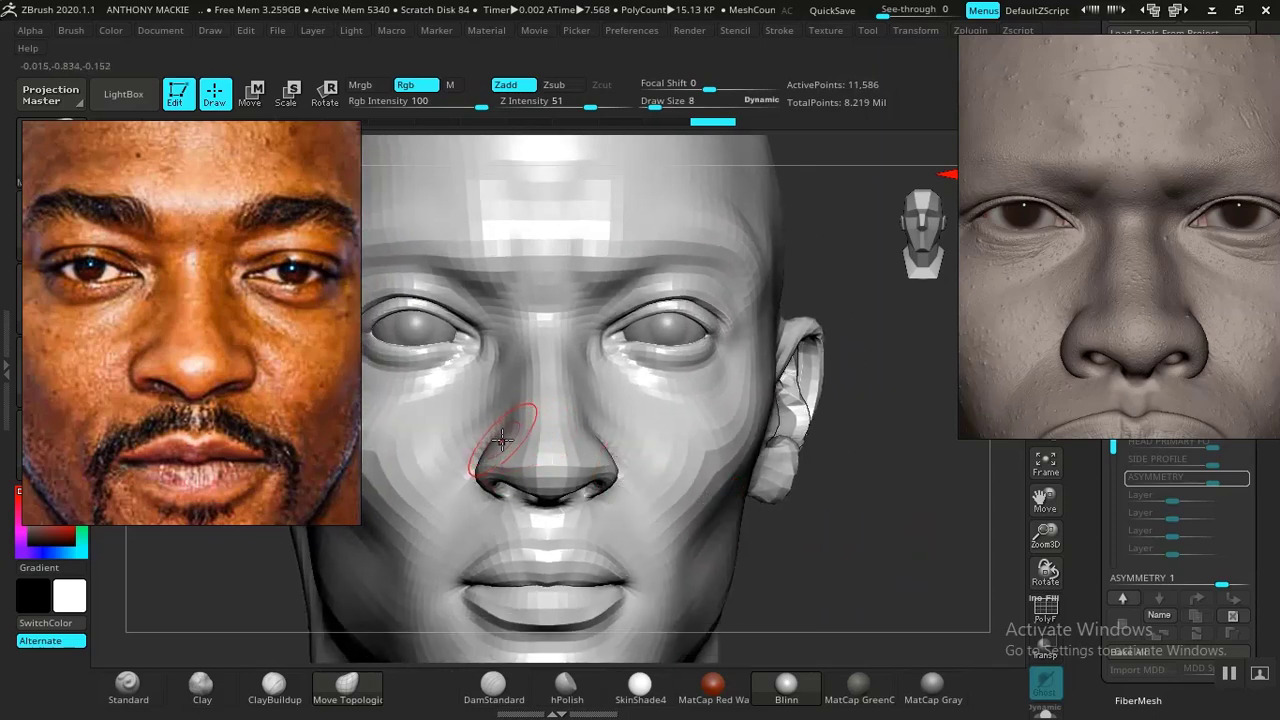
mouse_move(826, 530)
left_mouse_down()
mouse_move(883, 551)
mouse_move(869, 551)
mouse_move(851, 531)
mouse_move(923, 543)
mouse_move(927, 572)
mouse_move(908, 566)
mouse_move(929, 560)
mouse_move(942, 604)
mouse_move(873, 555)
left_mouse_up()
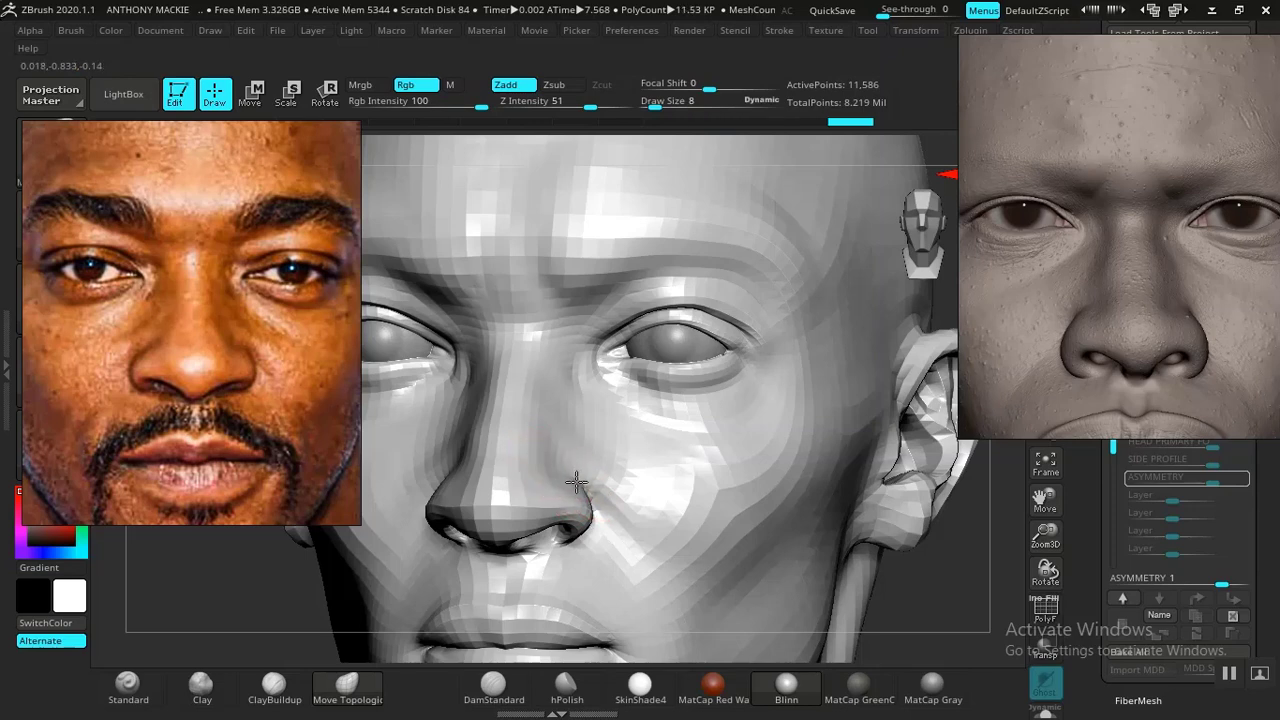
left_click_drag(959, 586, 896, 531, "alt")
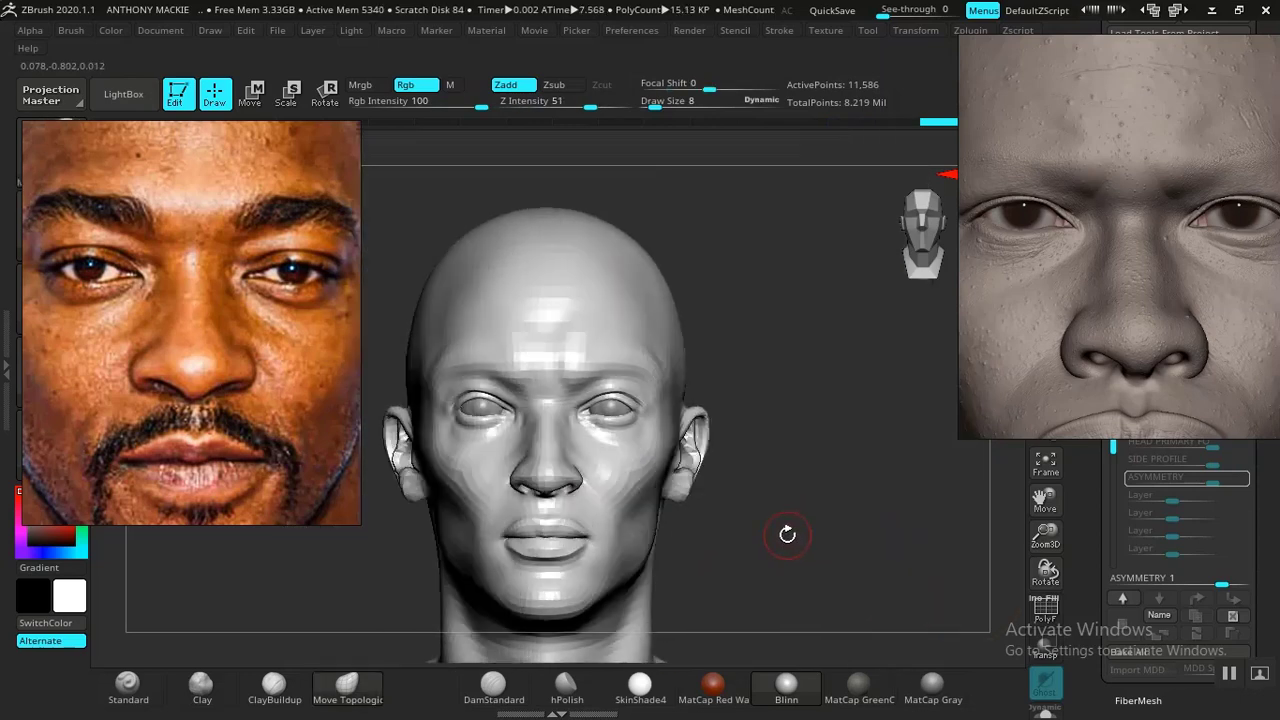
left_click_drag(787, 534, 837, 543, "alt")
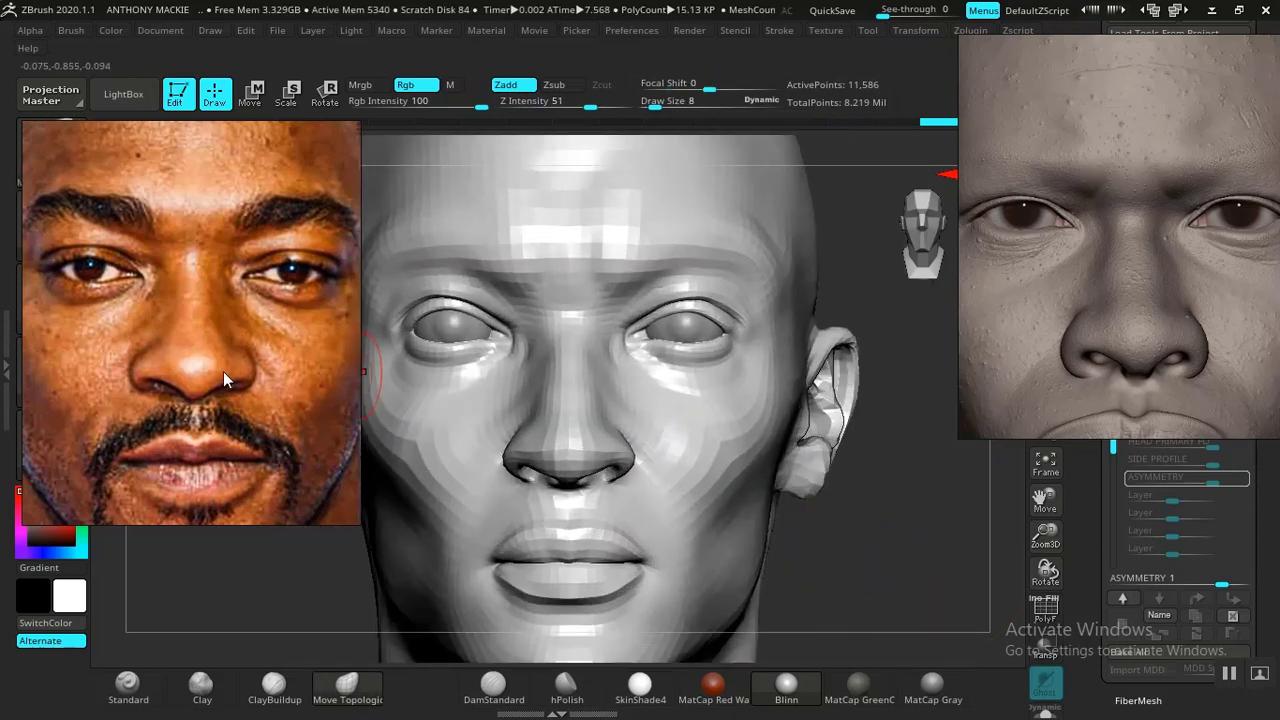
left_click_drag(859, 556, 928, 613, "alt")
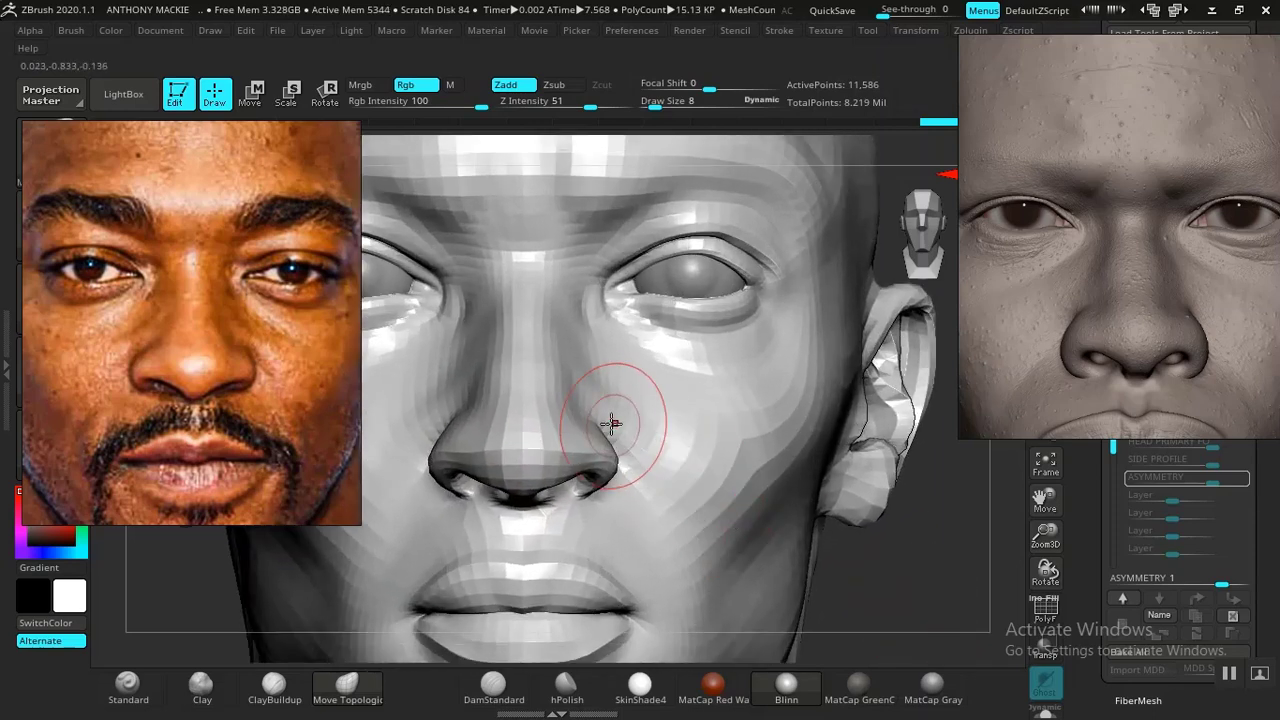
- Carve the crease behind the nostril wing with DamStandard at Draw Size 6 one subdivision level higher, and smooth its upper end
mouse_move(888, 571)
left_mouse_down()
mouse_move(840, 577)
mouse_move(866, 570)
left_mouse_up()
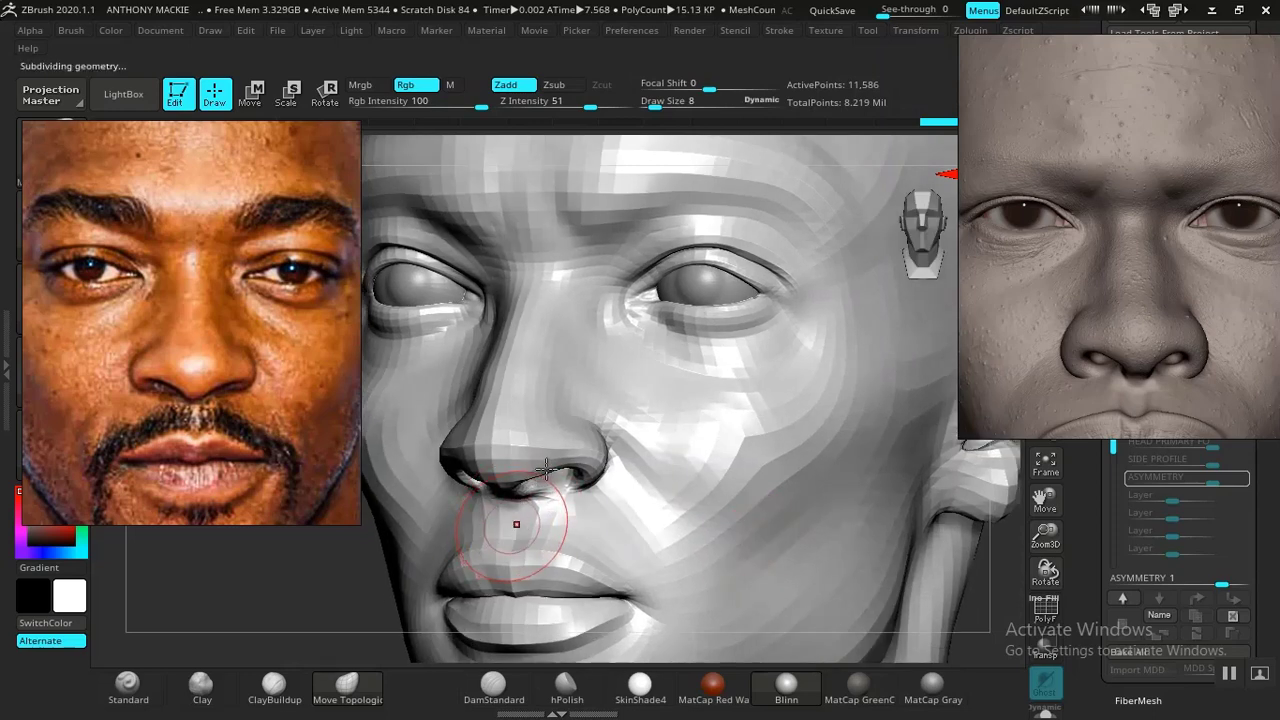
left_click(493, 685)
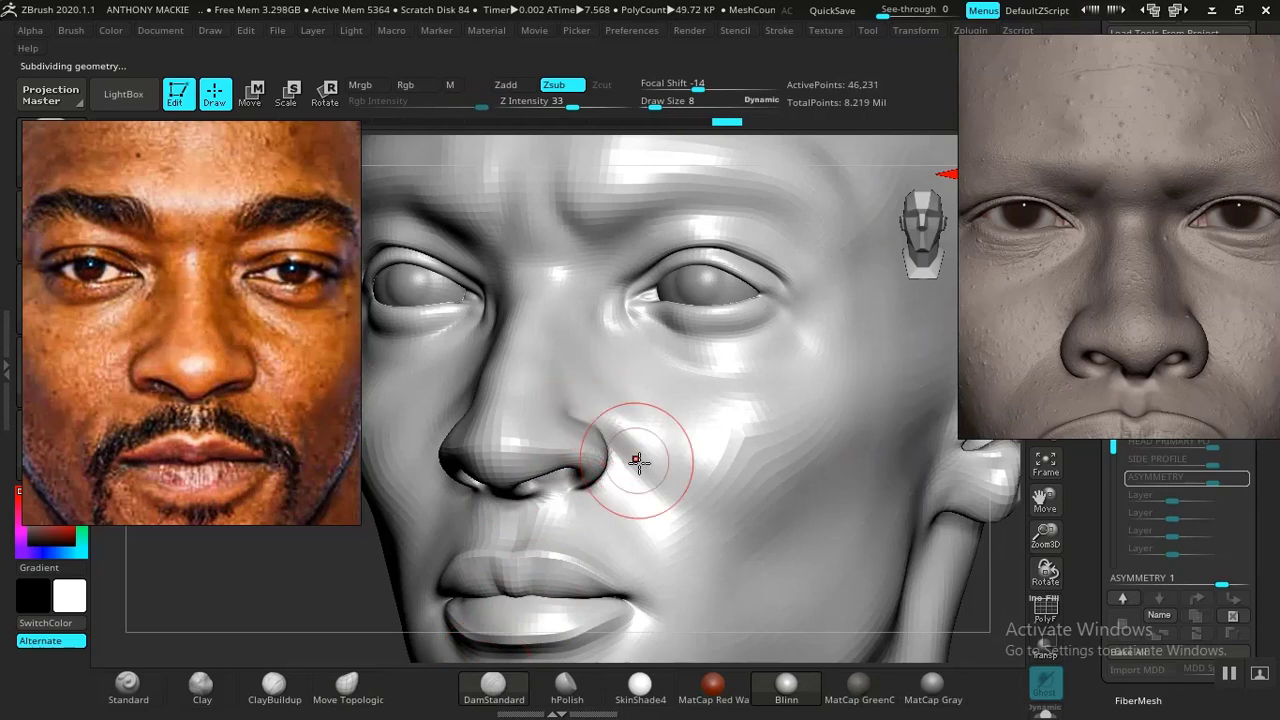
mouse_move(988, 617)
left_mouse_down()
mouse_move(949, 620)
mouse_move(1009, 609)
mouse_move(878, 567)
mouse_move(929, 577)
mouse_move(954, 623)
mouse_move(933, 574)
mouse_move(966, 614)
mouse_move(910, 606)
left_mouse_up()
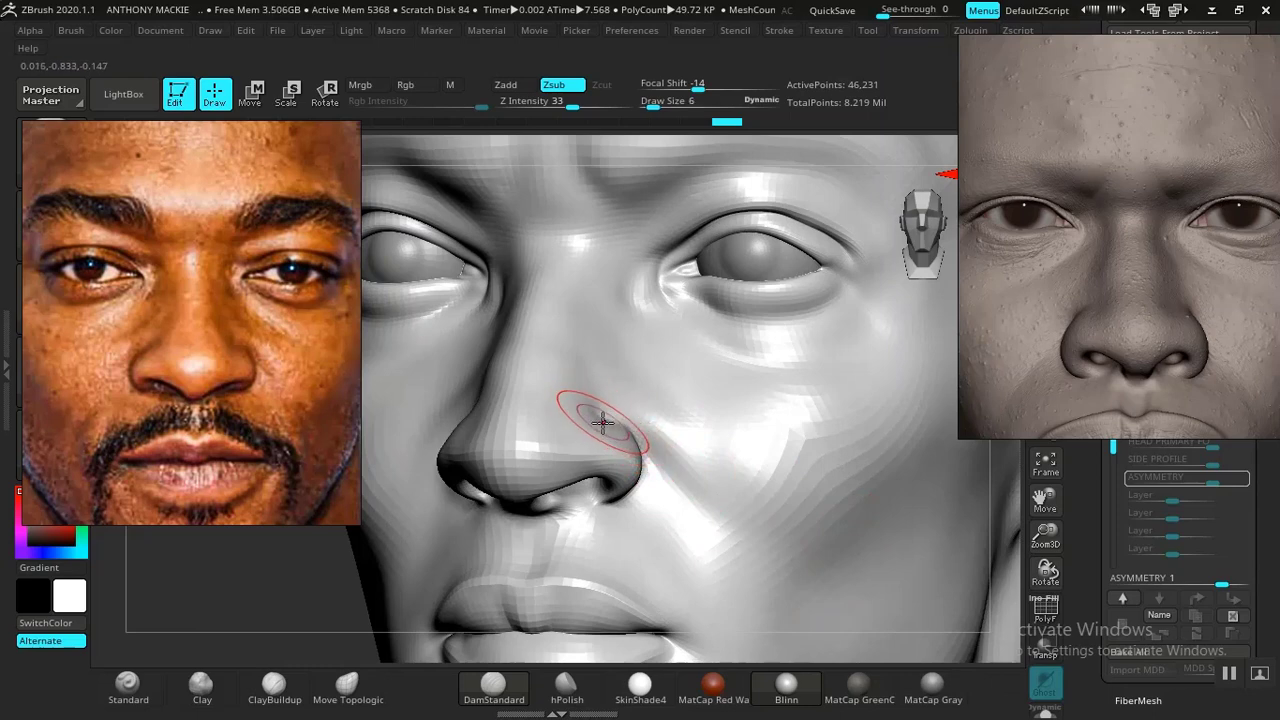
left_click_drag(602, 421, 601, 420, "shift")
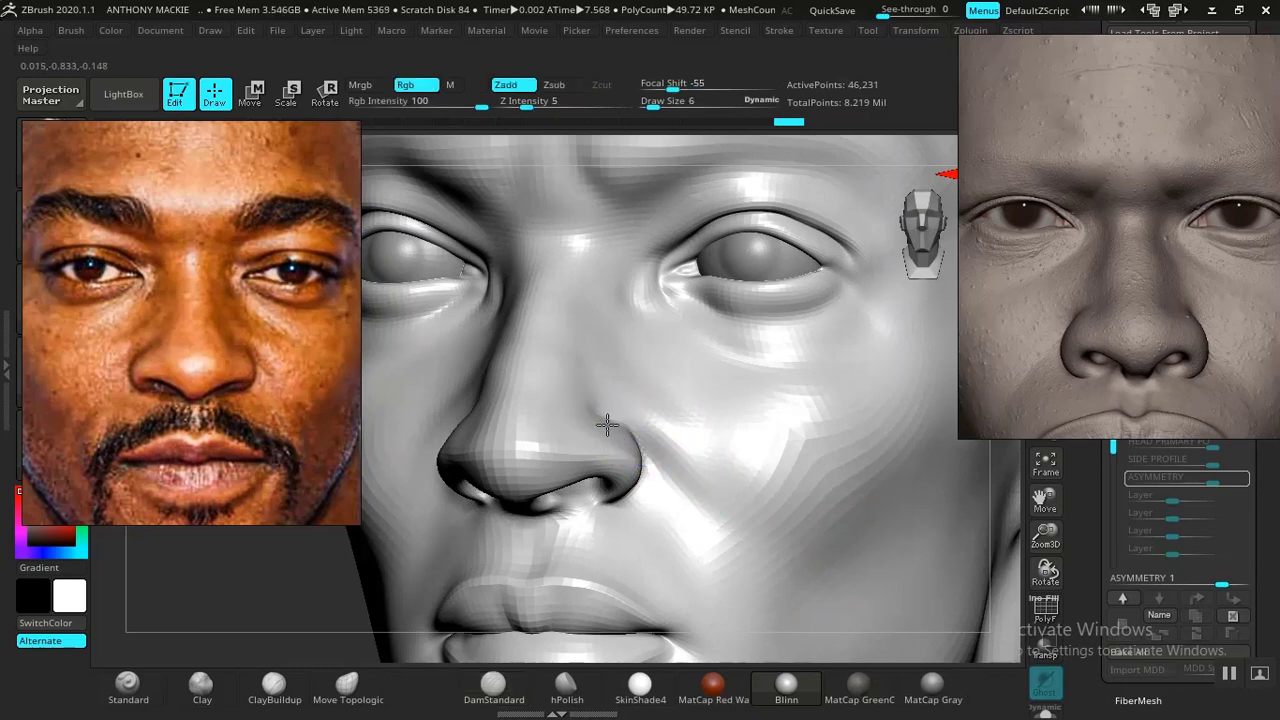
mouse_move(386, 543)
left_mouse_down()
mouse_move(209, 600)
mouse_move(366, 580)
mouse_move(407, 558)
mouse_move(406, 606)
mouse_move(343, 634)
mouse_move(431, 626)
mouse_move(194, 690)
mouse_move(950, 571)
mouse_move(877, 543)
mouse_move(923, 589)
mouse_move(846, 594)
left_mouse_up()
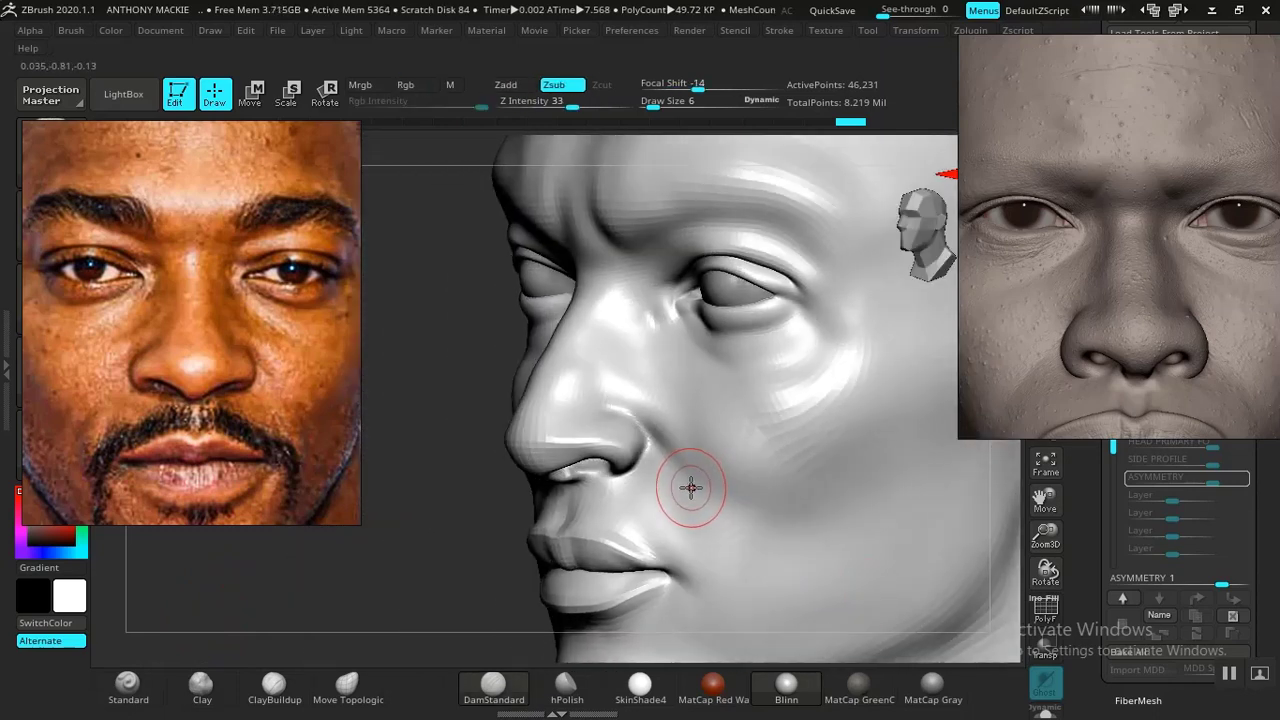
- Drop one subdivision level and deepen the folds beside both nostril wings with DamStandard at Draw Size 7
key("shift+d")
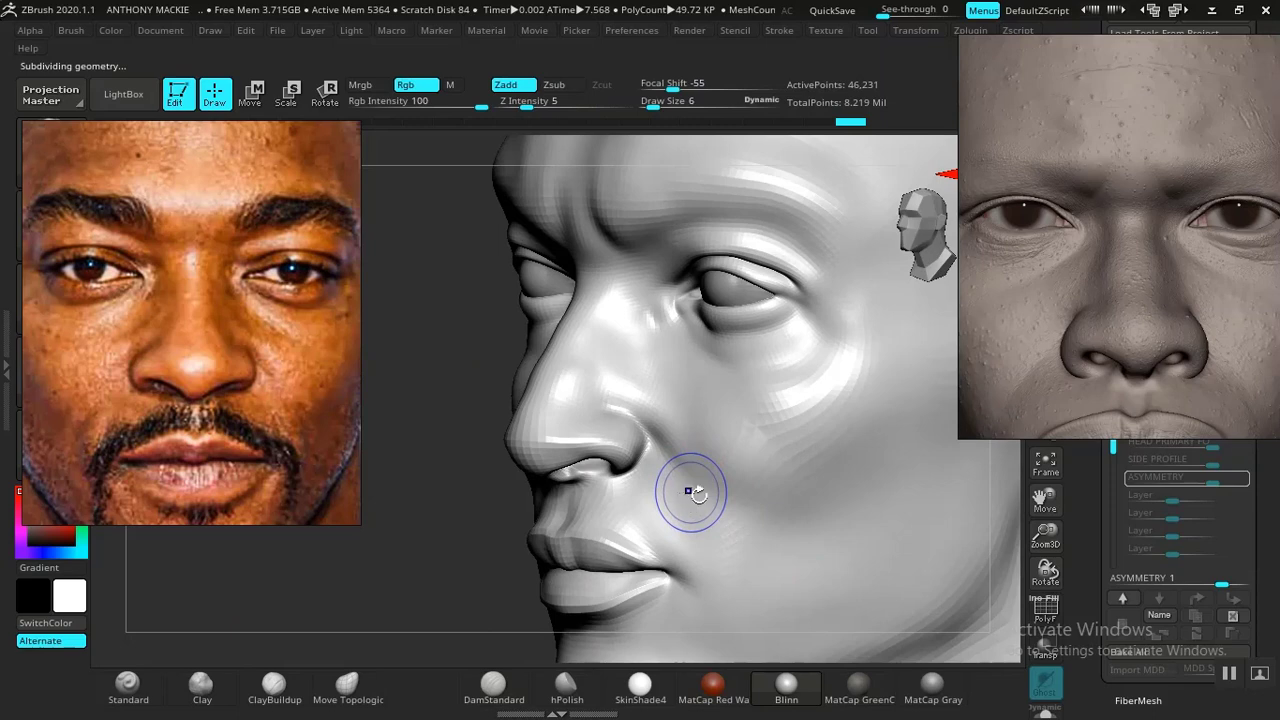
key("shift+d")
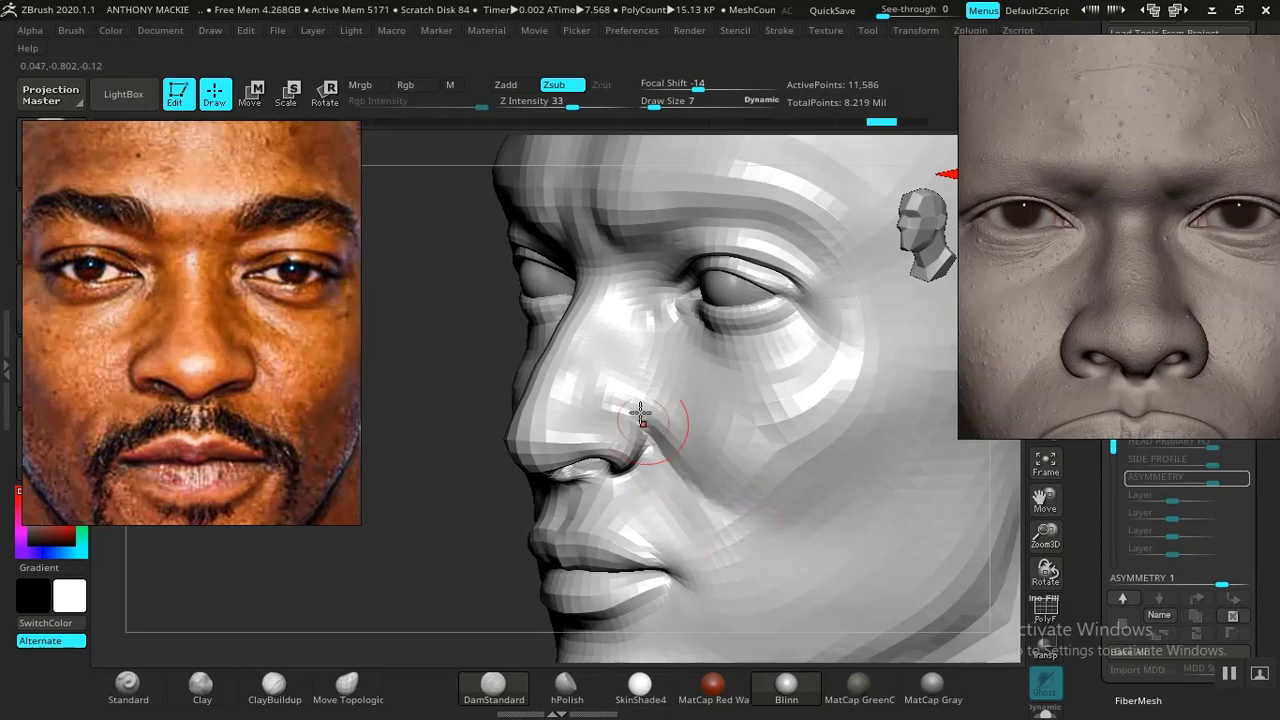
left_click_drag(389, 531, 500, 530, "shift")
mouse_move(914, 574)
left_mouse_down()
mouse_move(890, 558)
mouse_move(891, 526)
mouse_move(894, 563)
mouse_move(911, 560)
mouse_move(902, 543)
mouse_move(891, 571)
mouse_move(629, 486)
left_mouse_up()
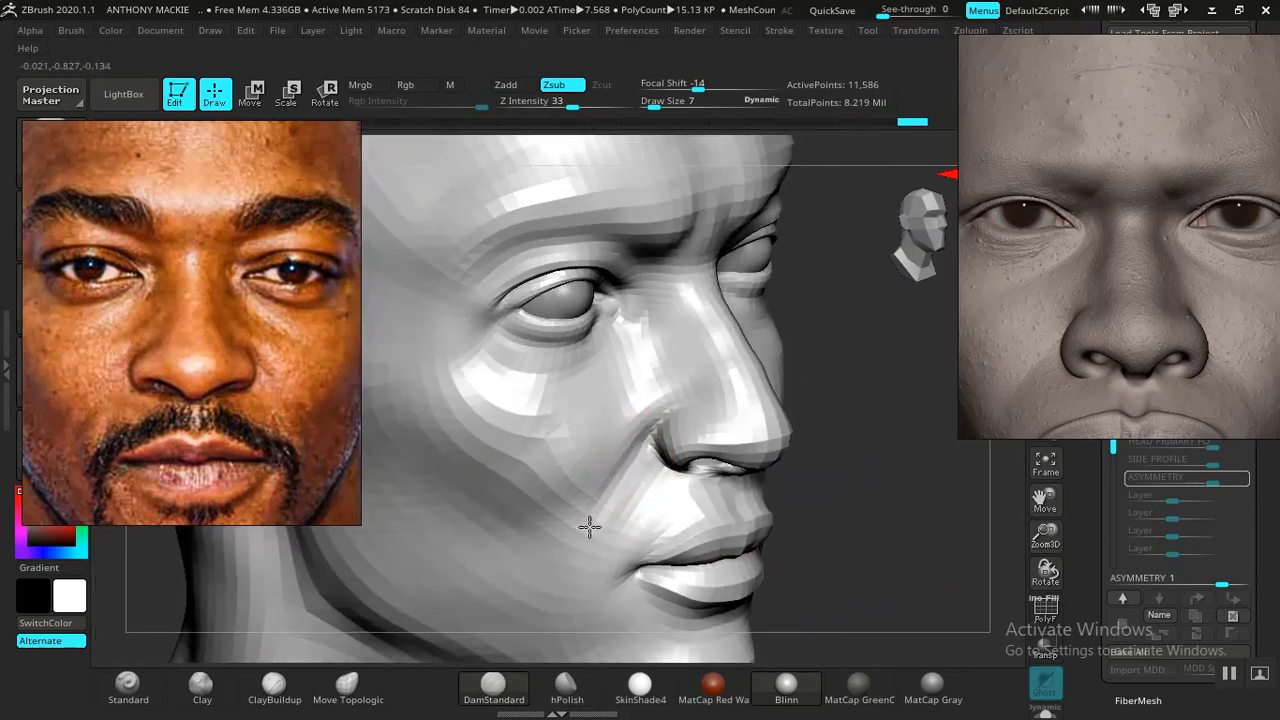
key("f")
left_click_drag(860, 552, 891, 591, "shift")
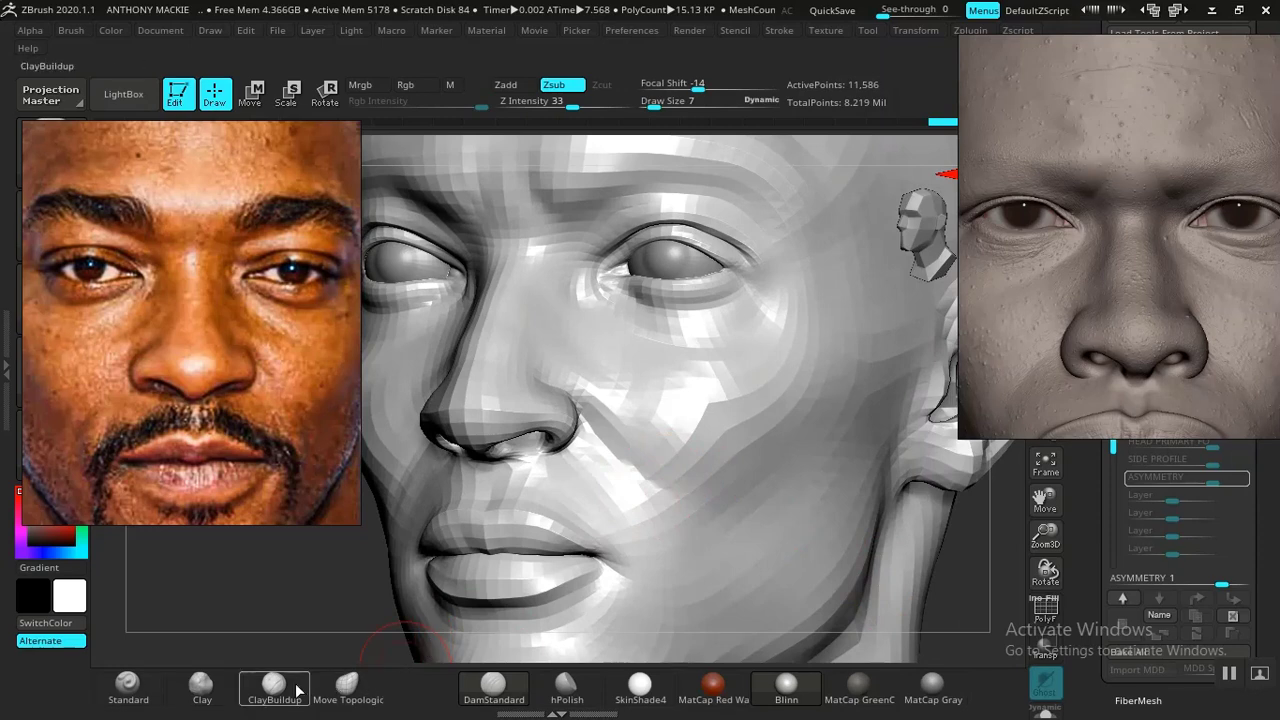
- Flatten the lower eyelid toward the outer eye corner with hPolish at Draw Size 5, and raise the subdivision level
left_click(208, 688)
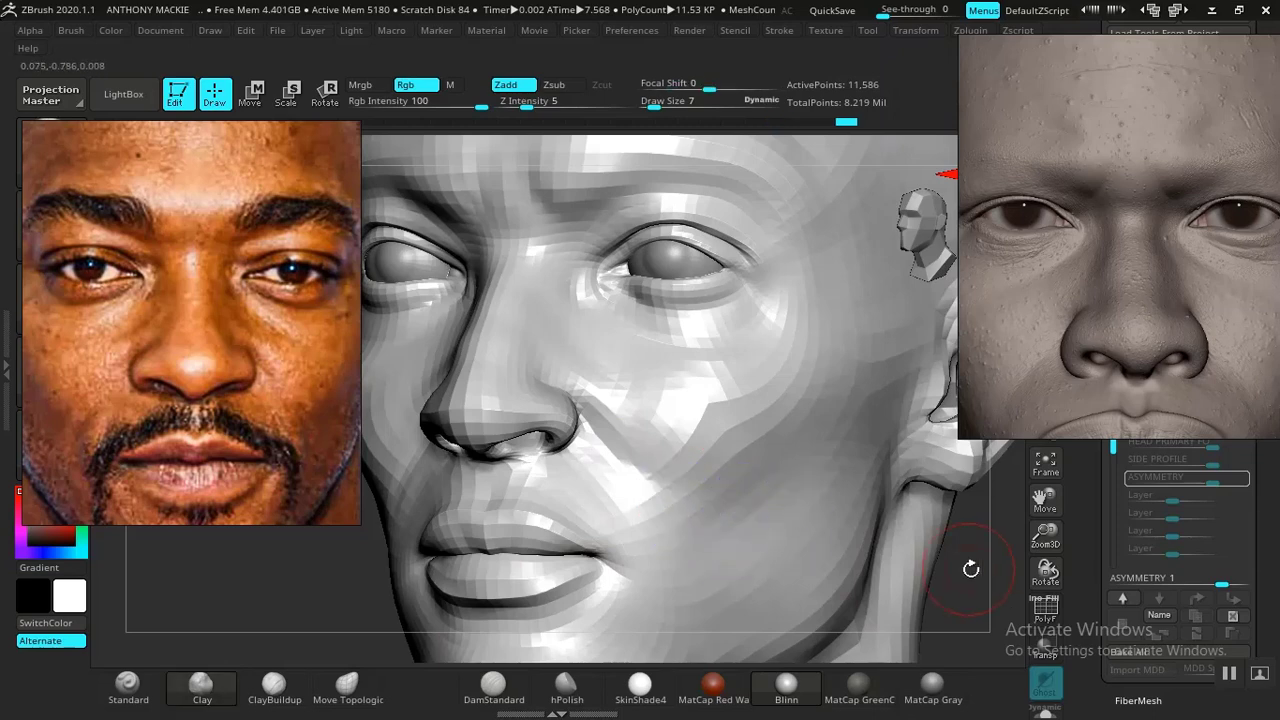
left_click_drag(993, 583, 884, 343, "alt")
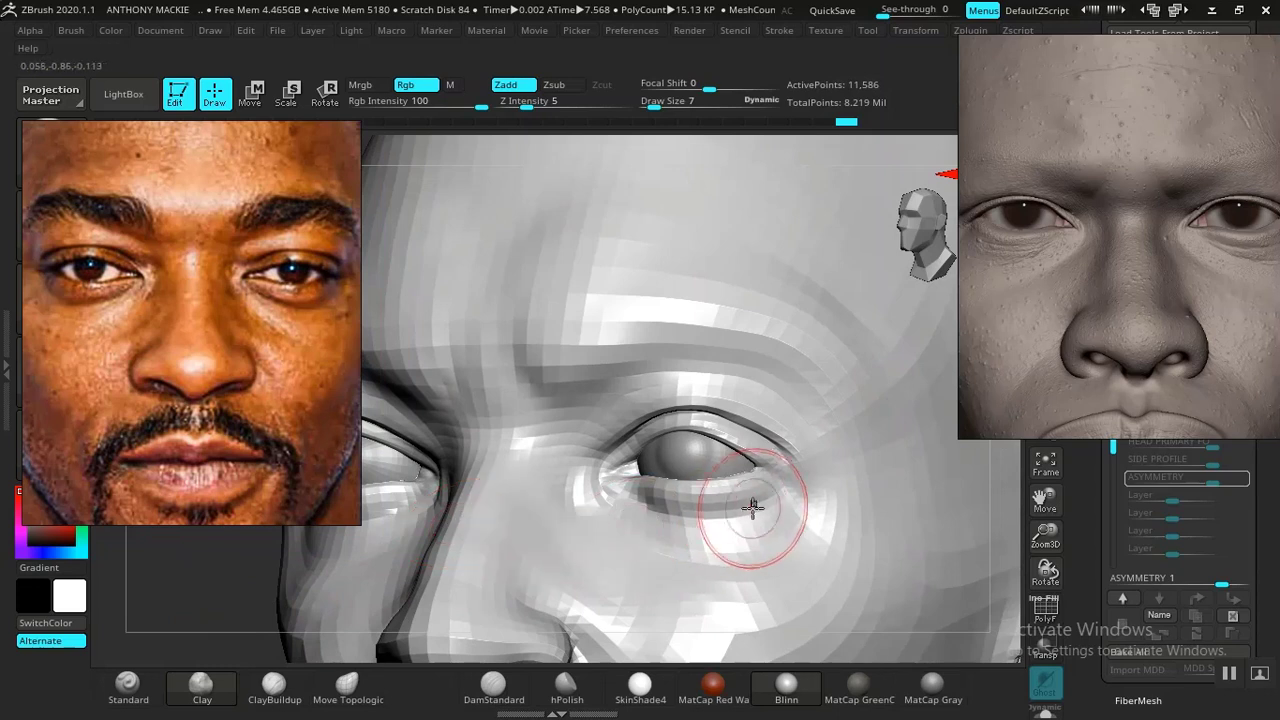
left_click(566, 688)
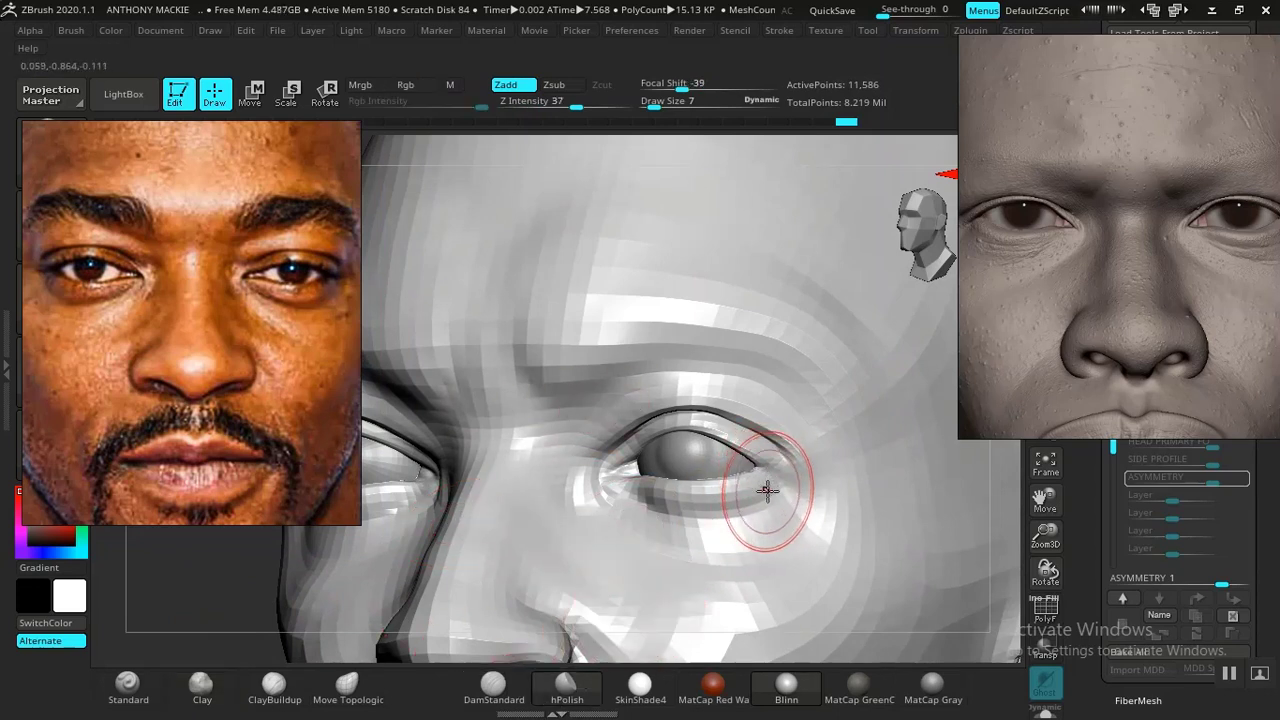
key("shift")
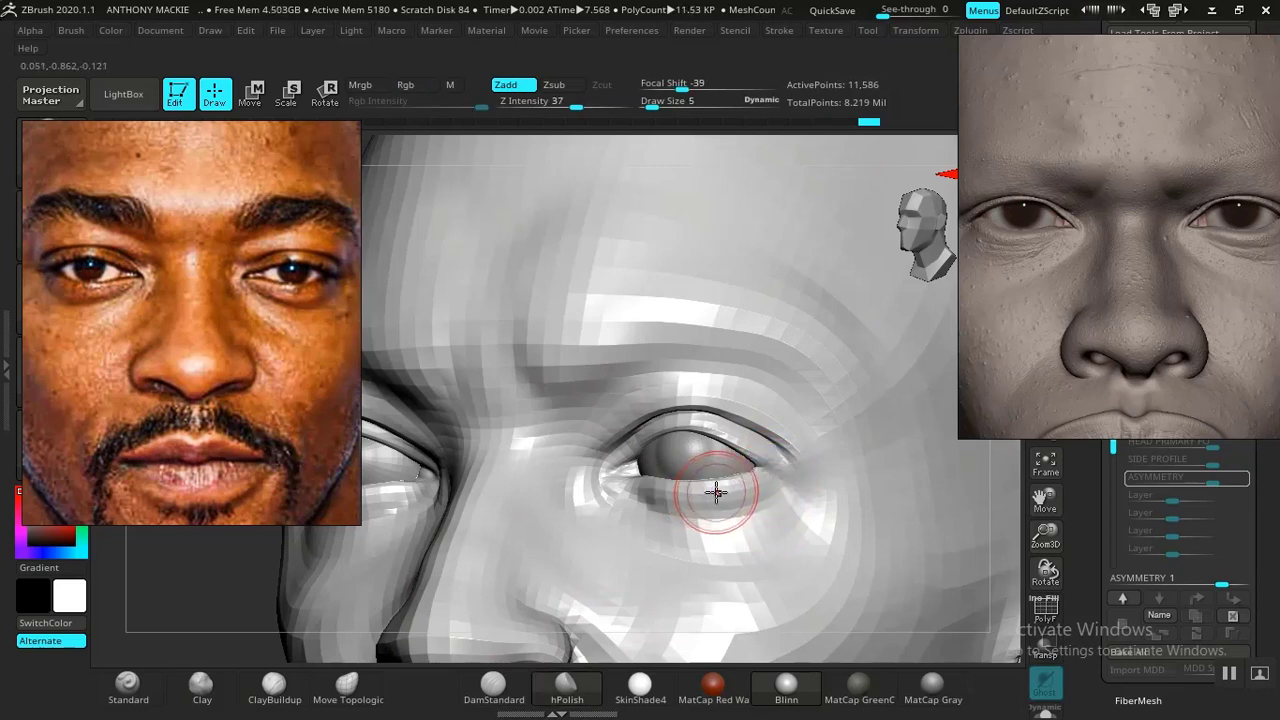
key("ctrl")
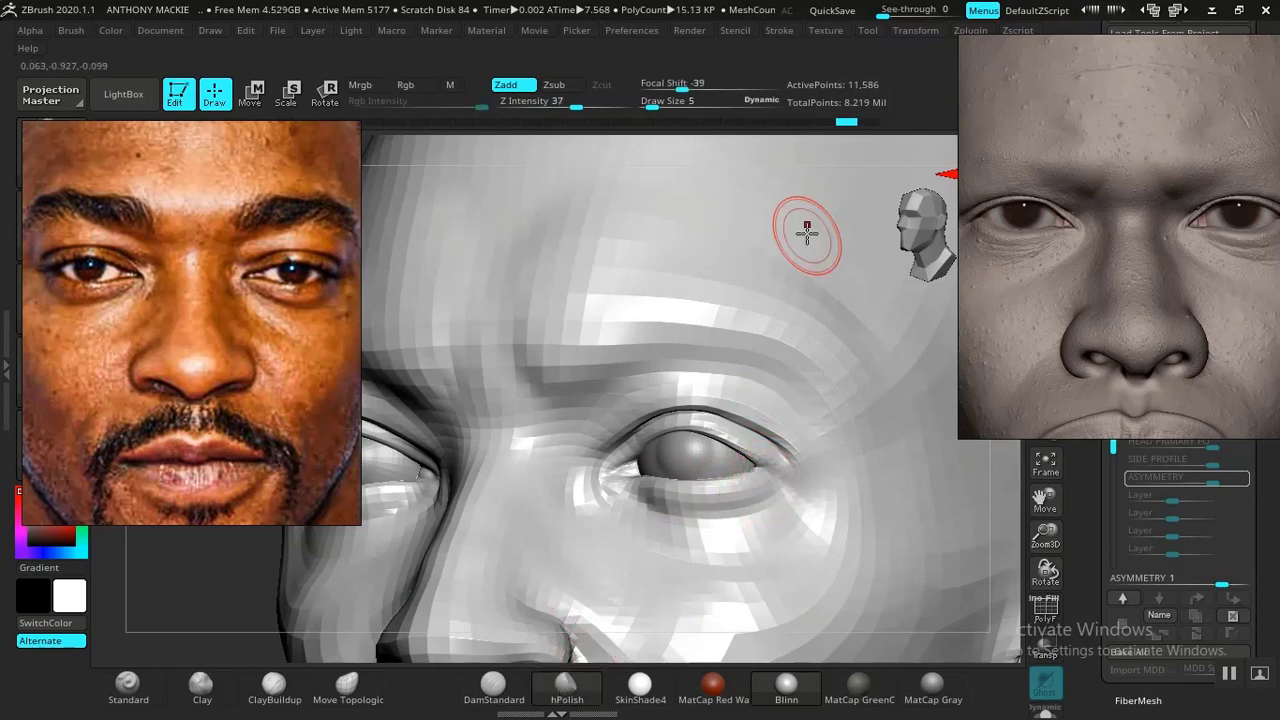
left_click(779, 30)
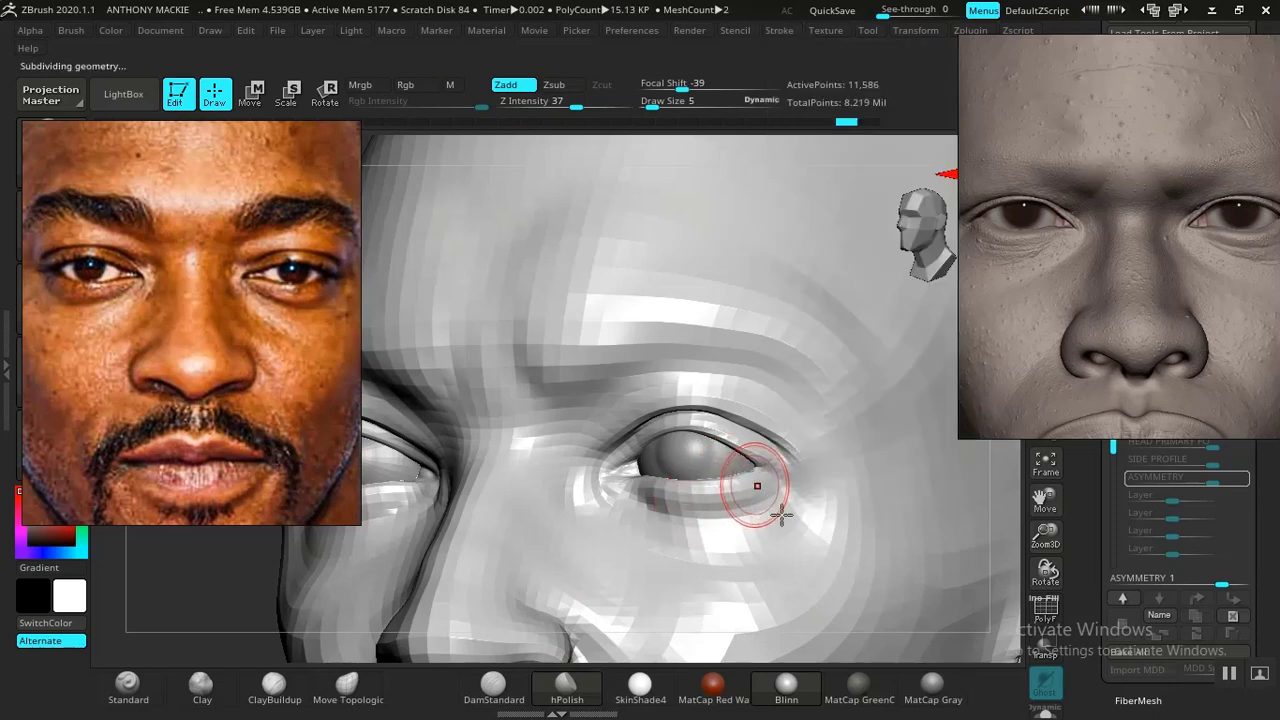
key("d")
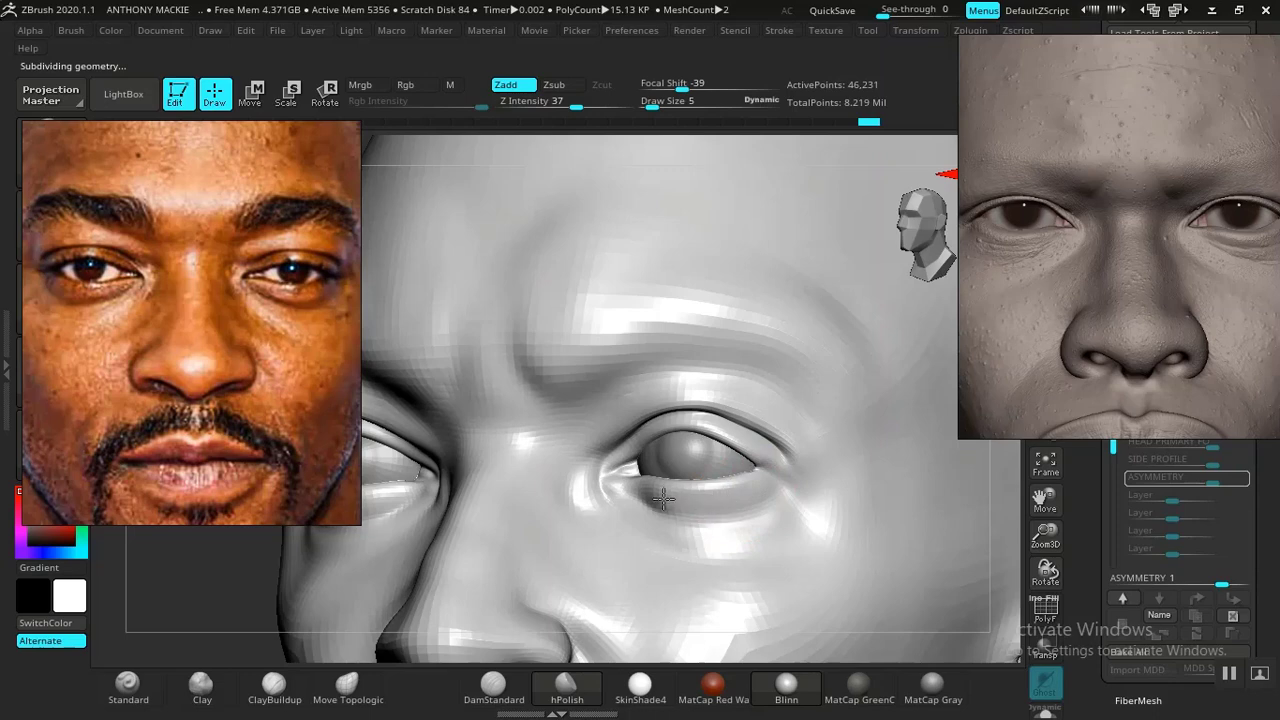
- Turn on Solo mode to show the head mesh without the eyeballs, framing the outer eye corner
left_click_drag(203, 586, 306, 558, "alt")
left_click_drag(889, 545, 910, 521, "alt")
left_click_drag(898, 388, 770, 480)
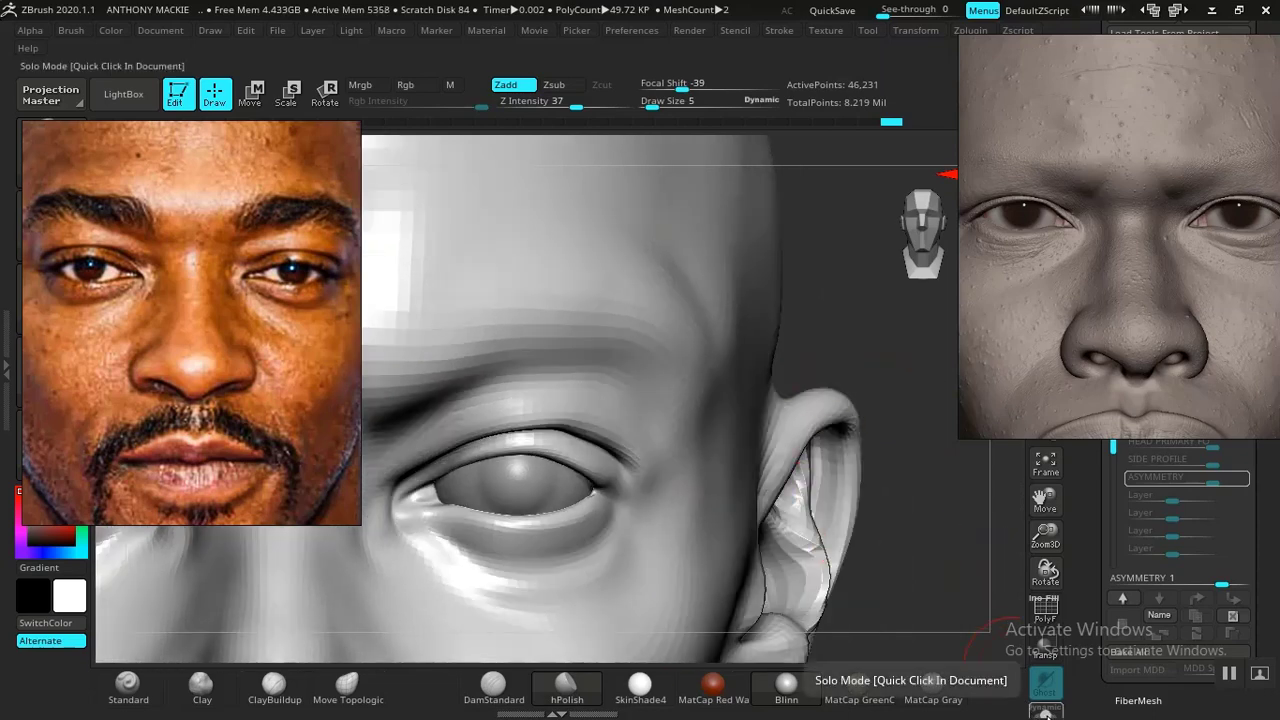
left_click(1045, 708)
mouse_move(950, 575)
left_mouse_down("alt")
mouse_move(990, 651)
mouse_move(1019, 614)
left_mouse_up("alt")
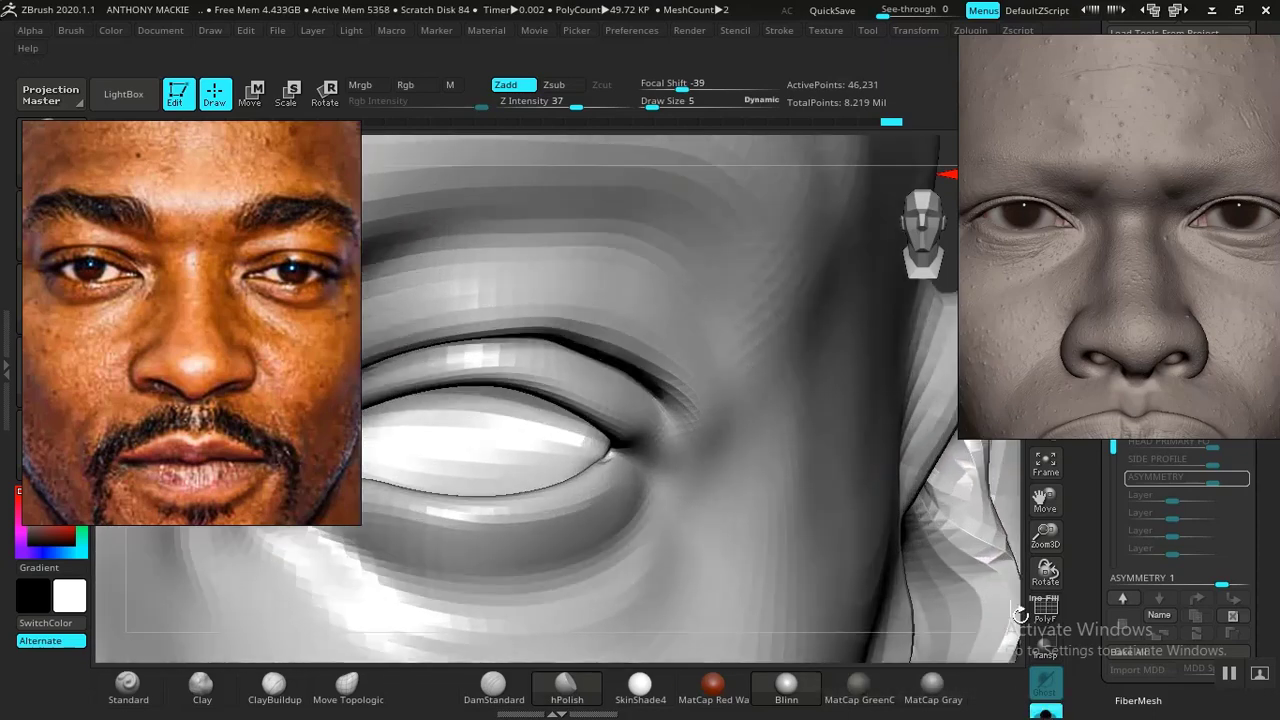
- Isolate the polygroup around the eyes by hiding the rest of the head
left_click(694, 508, "ctrl+shift")
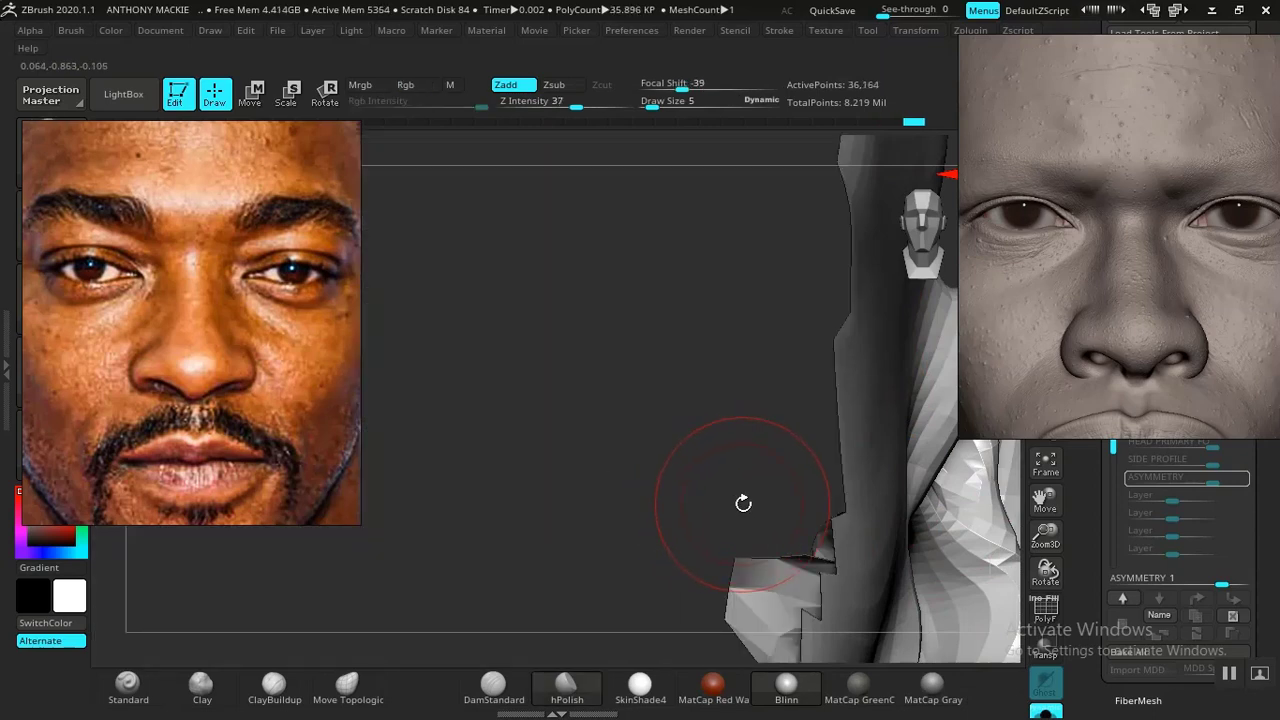
left_click(752, 502, "ctrl+shift")
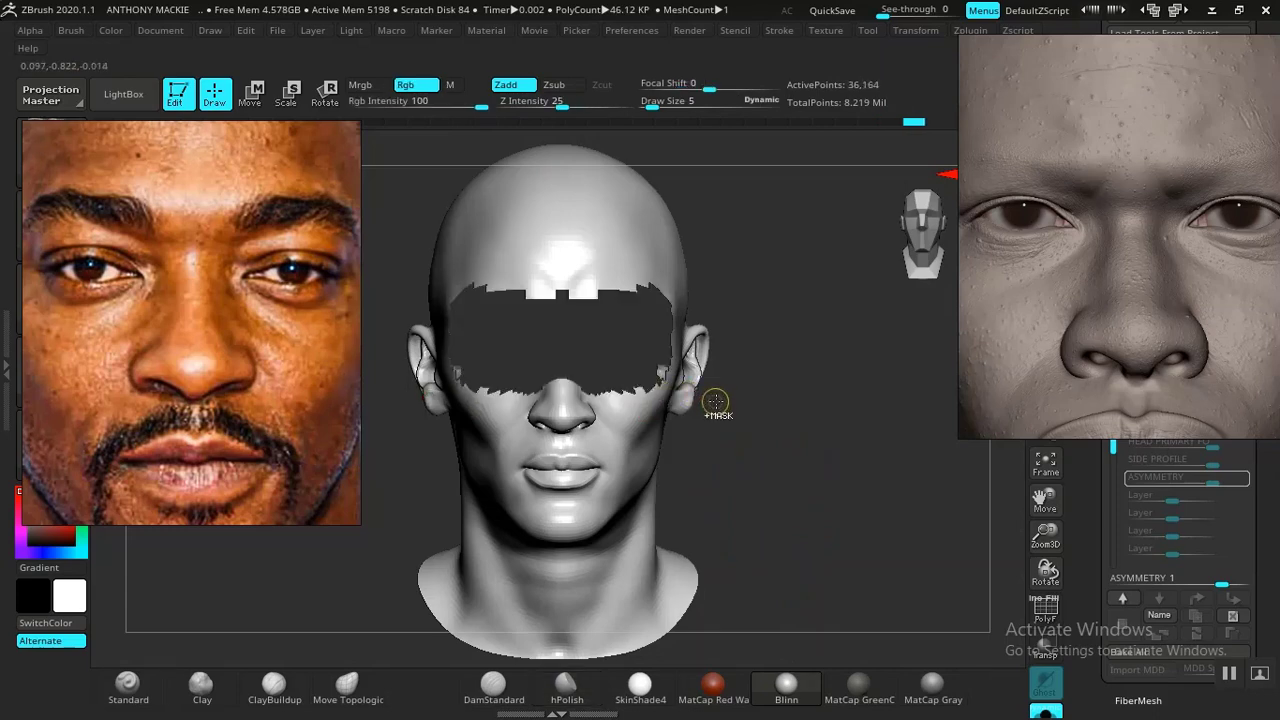
left_click(646, 420, "ctrl+shift")
mouse_move(742, 439)
left_mouse_down("alt")
mouse_move(797, 486)
mouse_move(814, 594)
left_mouse_up("alt")
mouse_move(792, 334)
left_mouse_down("alt")
mouse_move(812, 492)
mouse_move(889, 677)
left_mouse_up("alt")
left_click_drag(884, 540, 957, 589, "alt")
left_click_drag(953, 446, 1000, 530, "alt")
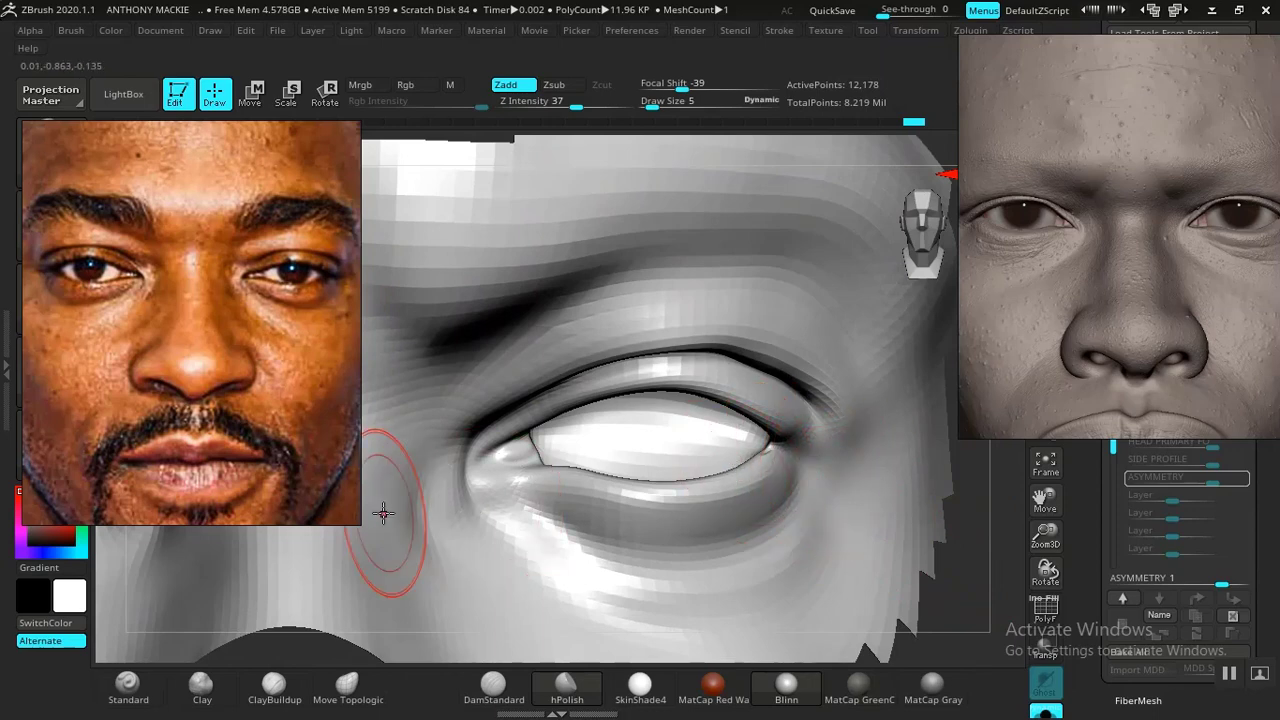
- Polish the lower eyelid rim from the outer corner to its middle with hPolish at Draw Size 2
mouse_move(943, 614)
left_mouse_down()
mouse_move(937, 589)
mouse_move(877, 591)
mouse_move(931, 606)
mouse_move(894, 571)
mouse_move(975, 651)
mouse_move(1017, 656)
left_mouse_up()
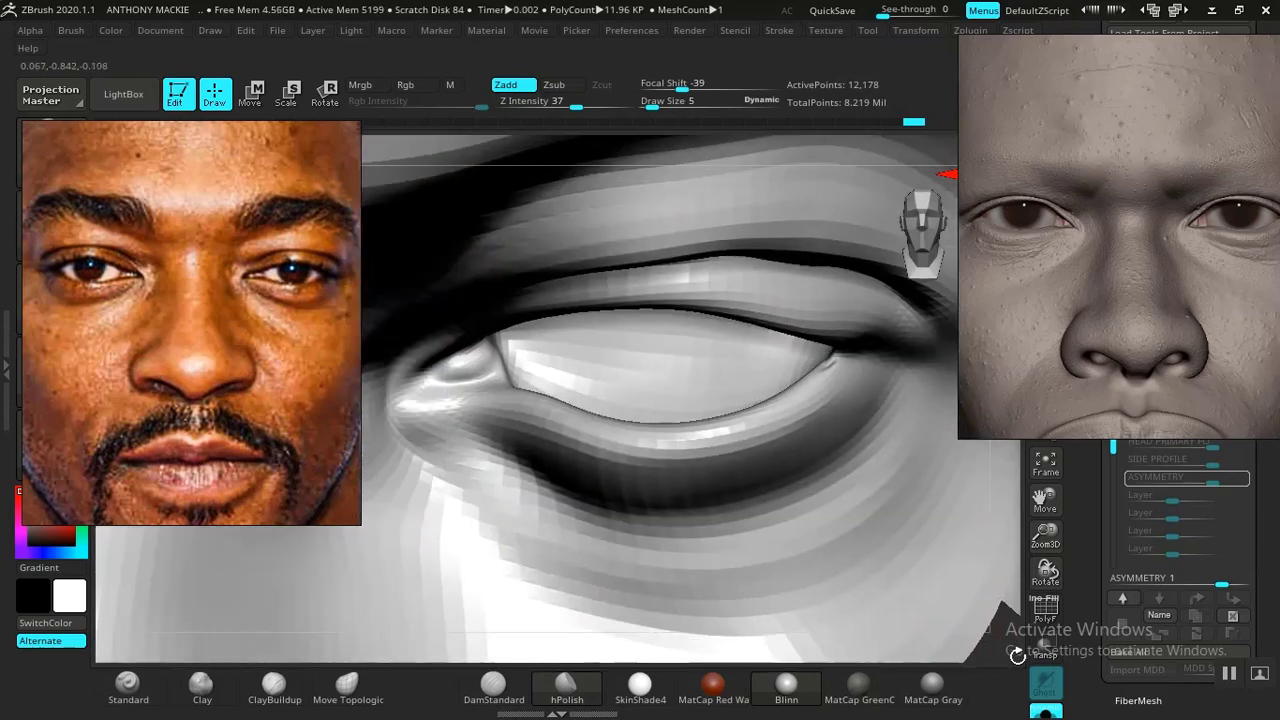
key("bracketleft")
key("bracketleft")
key("bracketleft")
key("bracketleft")
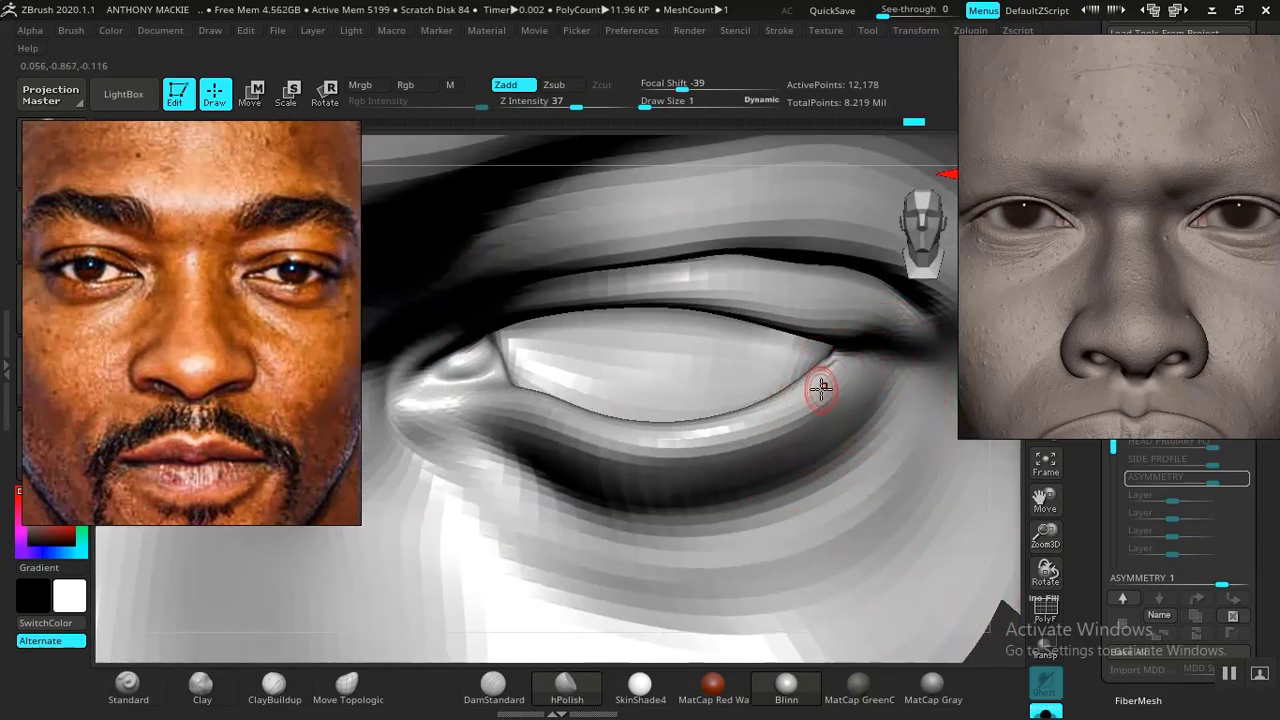
key("bracketright")
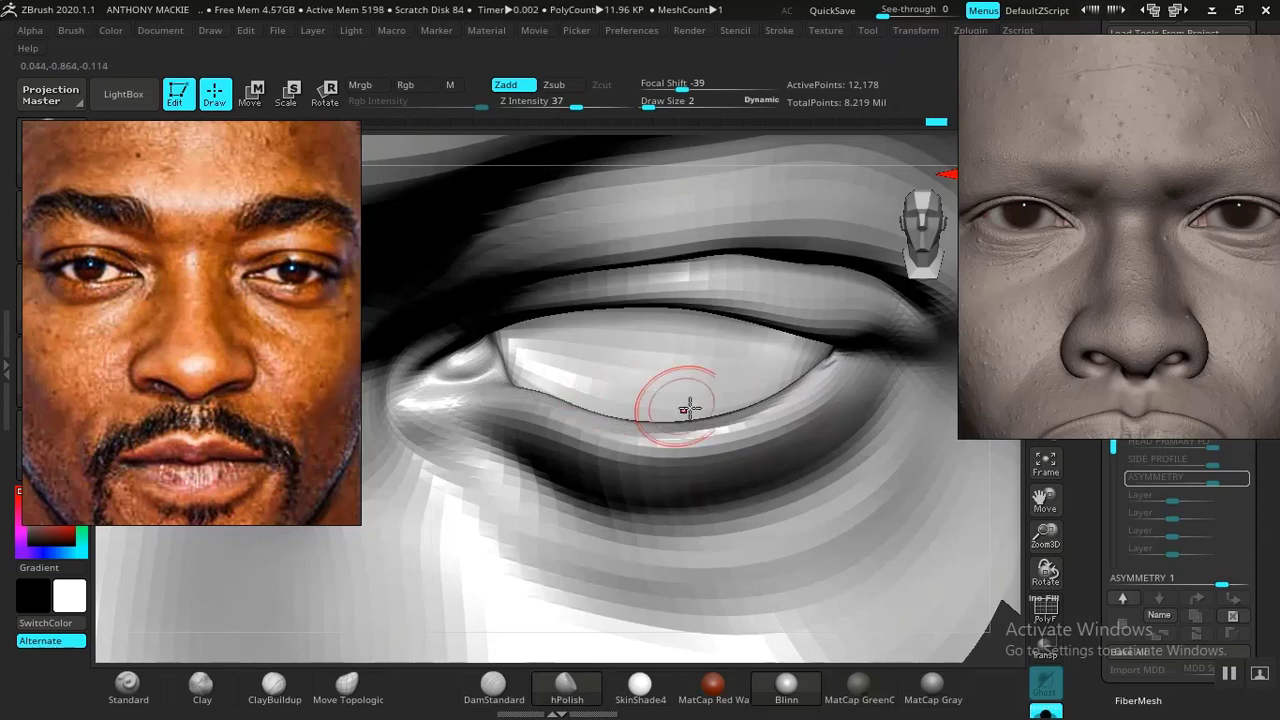
mouse_move(995, 640)
left_mouse_down()
mouse_move(960, 610)
mouse_move(894, 457)
mouse_move(909, 543)
mouse_move(766, 551)
left_mouse_up()
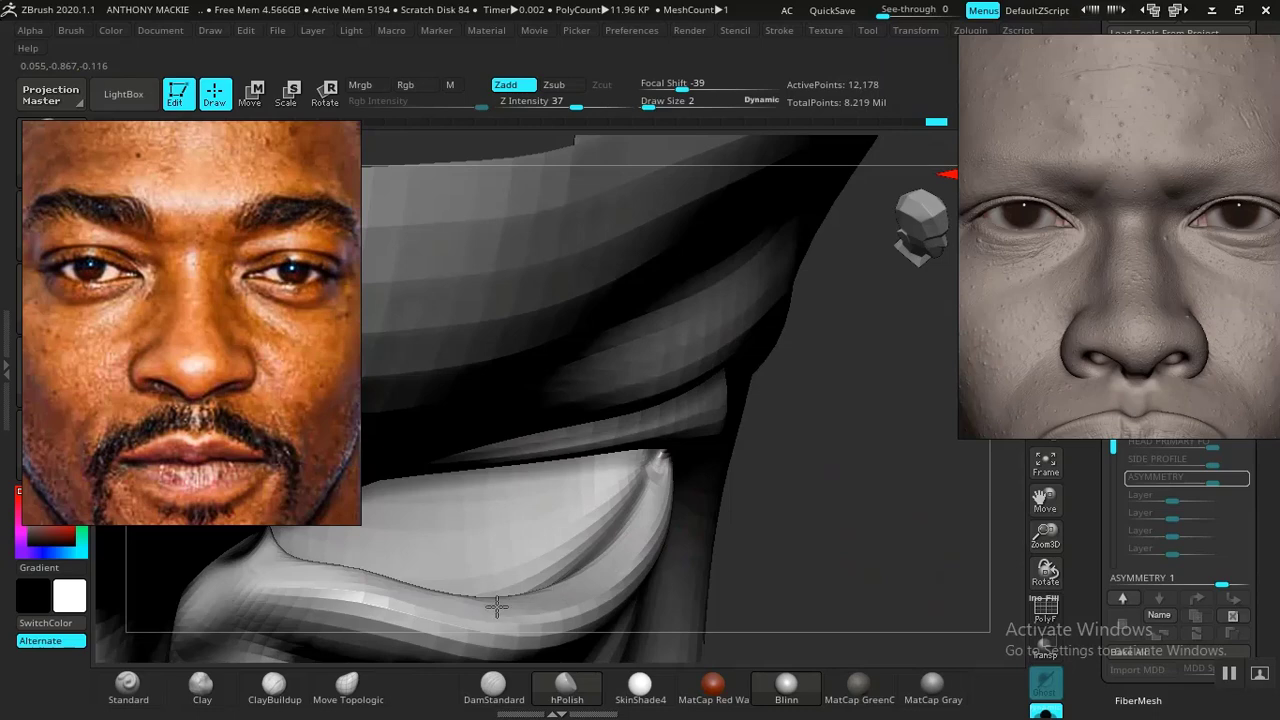
- Raise the subdivision level and refine the lower lid's rim near the outer eye corner with hPolish
mouse_move(946, 589)
left_mouse_down("alt")
mouse_move(777, 440)
mouse_move(823, 457)
mouse_move(901, 450)
left_mouse_up("alt")
left_click_drag(972, 425, 1006, 400, "alt")
left_click_drag(725, 542, 838, 560)
mouse_move(838, 560)
left_mouse_down("alt")
mouse_move(817, 591)
mouse_move(915, 680)
mouse_move(880, 517)
mouse_move(949, 497)
mouse_move(967, 527)
mouse_move(901, 516)
left_mouse_up("alt")
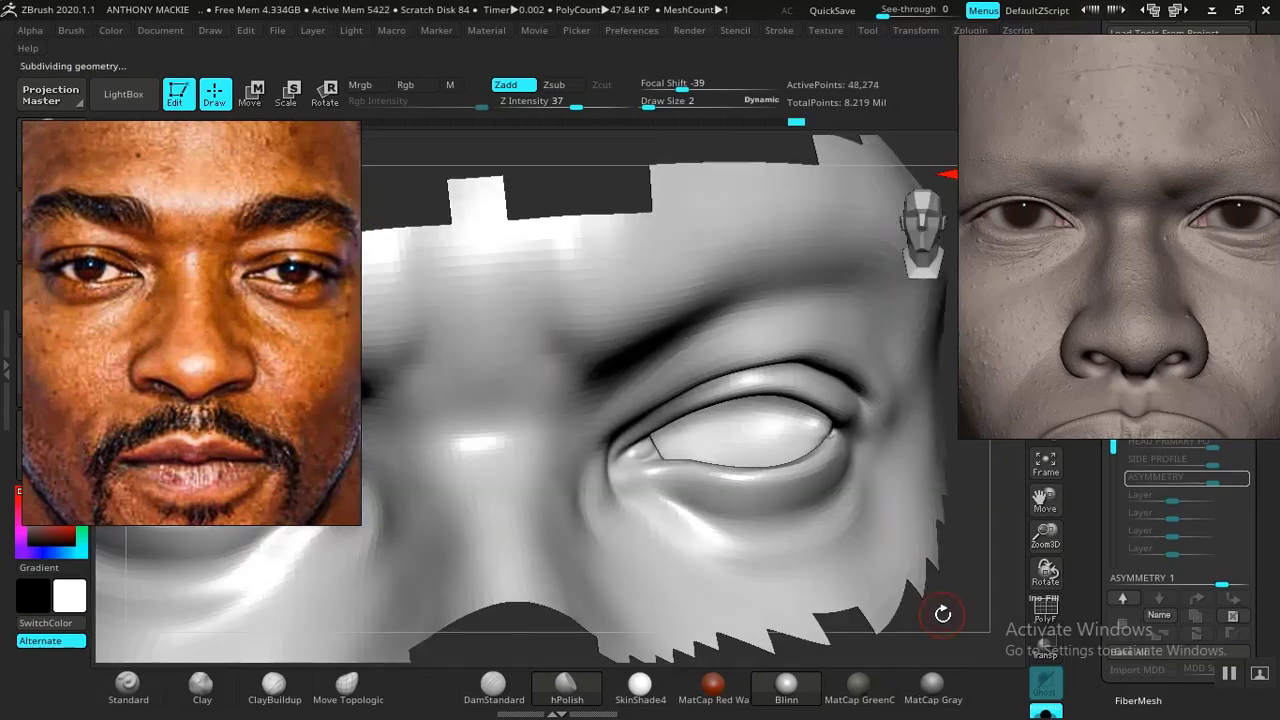
mouse_move(945, 610)
left_mouse_down()
mouse_move(930, 630)
mouse_move(894, 634)
mouse_move(966, 531)
mouse_move(901, 526)
mouse_move(963, 569)
mouse_move(866, 537)
mouse_move(700, 400)
left_mouse_up()
key("space")
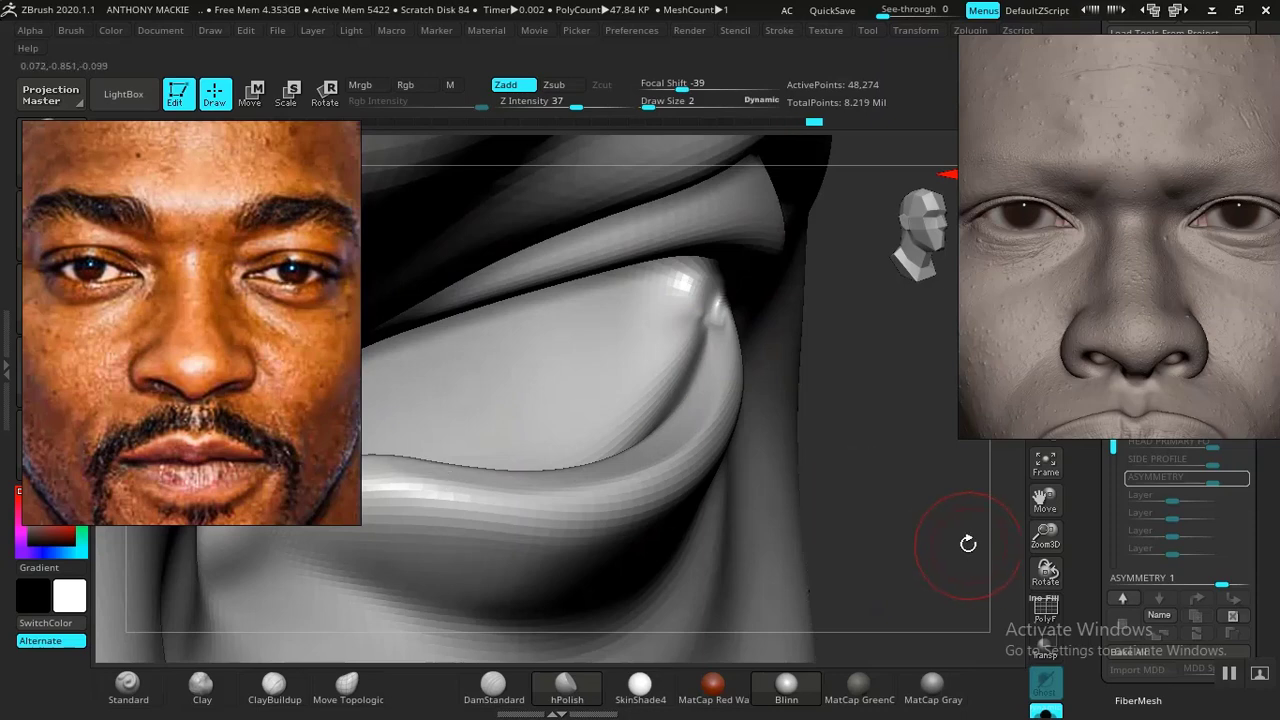
- Polish the opposite eye's lower lid rim with hPolish at Draw Size 2 and smooth below its inner corner
mouse_move(968, 543)
left_mouse_down("alt")
mouse_move(800, 389)
mouse_move(826, 431)
mouse_move(877, 460)
mouse_move(749, 563)
mouse_move(766, 563)
mouse_move(611, 571)
mouse_move(643, 586)
mouse_move(500, 580)
mouse_move(631, 551)
mouse_move(551, 506)
mouse_move(609, 611)
mouse_move(657, 609)
left_mouse_up("alt")
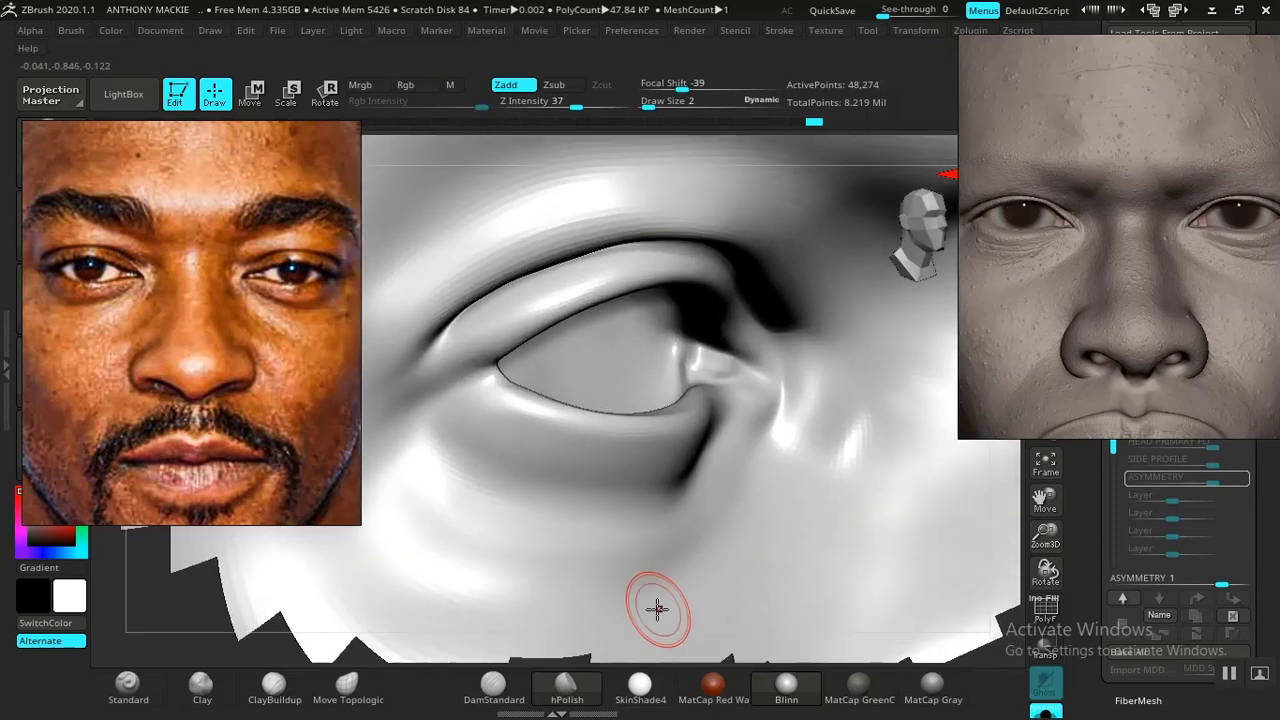
mouse_move(965, 645)
left_mouse_down()
mouse_move(924, 637)
mouse_move(1030, 600)
mouse_move(980, 615)
left_mouse_up()
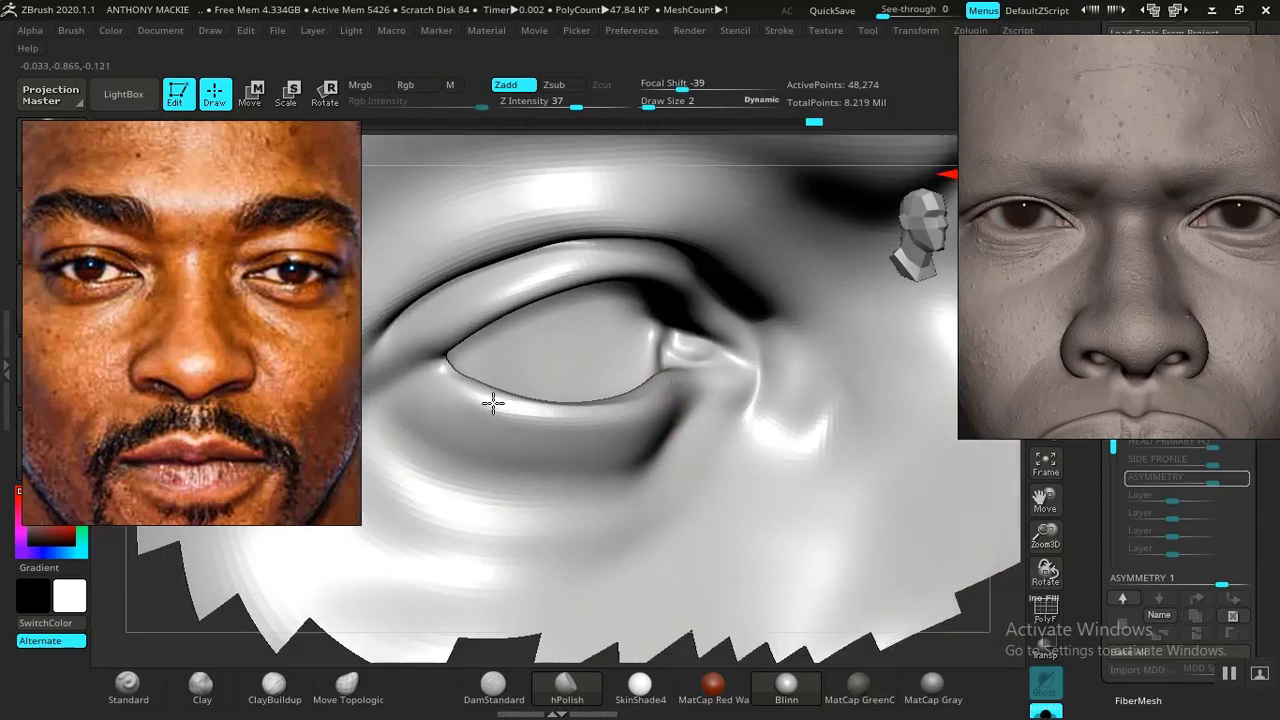
left_click_drag(454, 384, 464, 371)
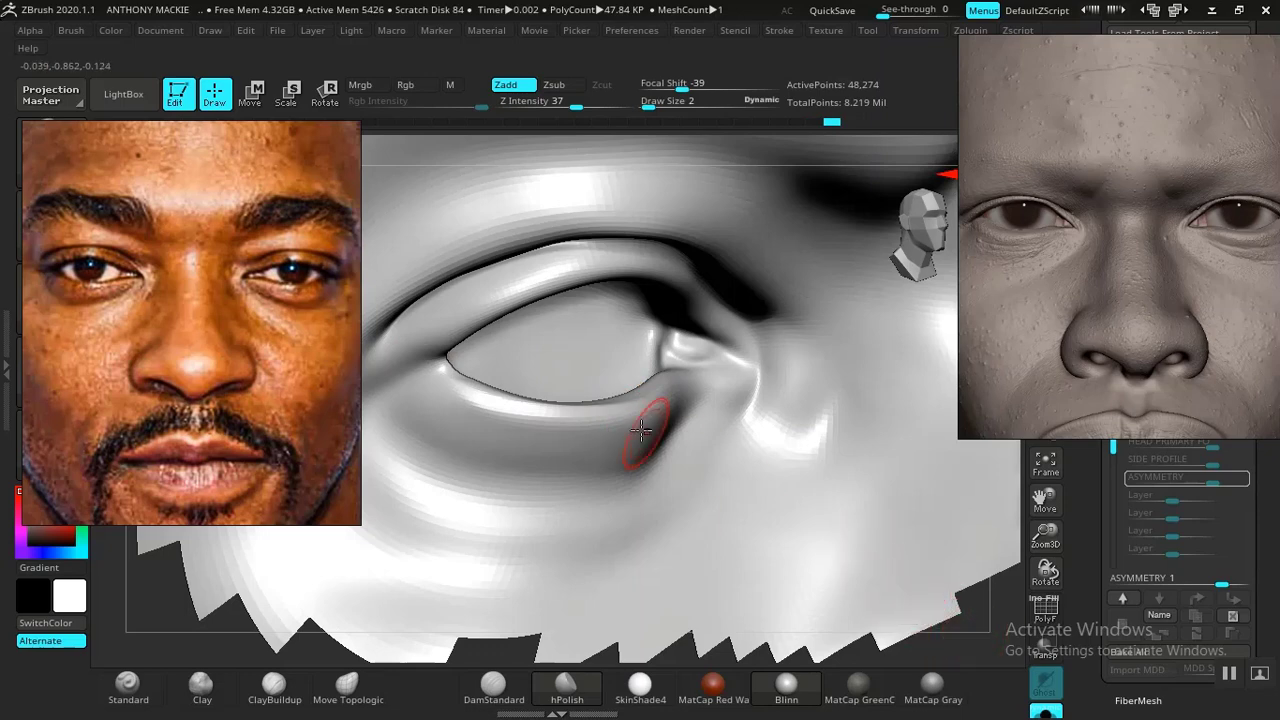
left_click_drag(641, 430, 642, 420, "shift")
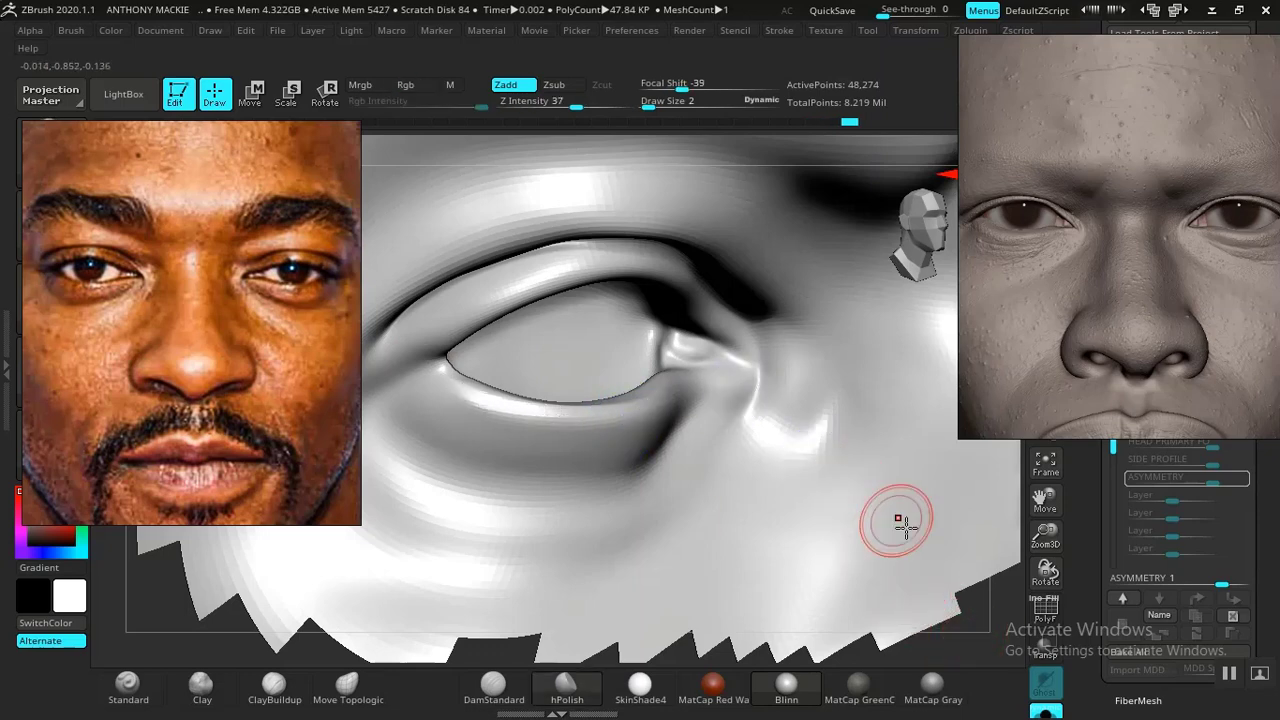
- Choose the Standard brush with LazyMouse on, undo a test stroke on the lower lid, and set Z Intensity to 12
left_click(127, 686)
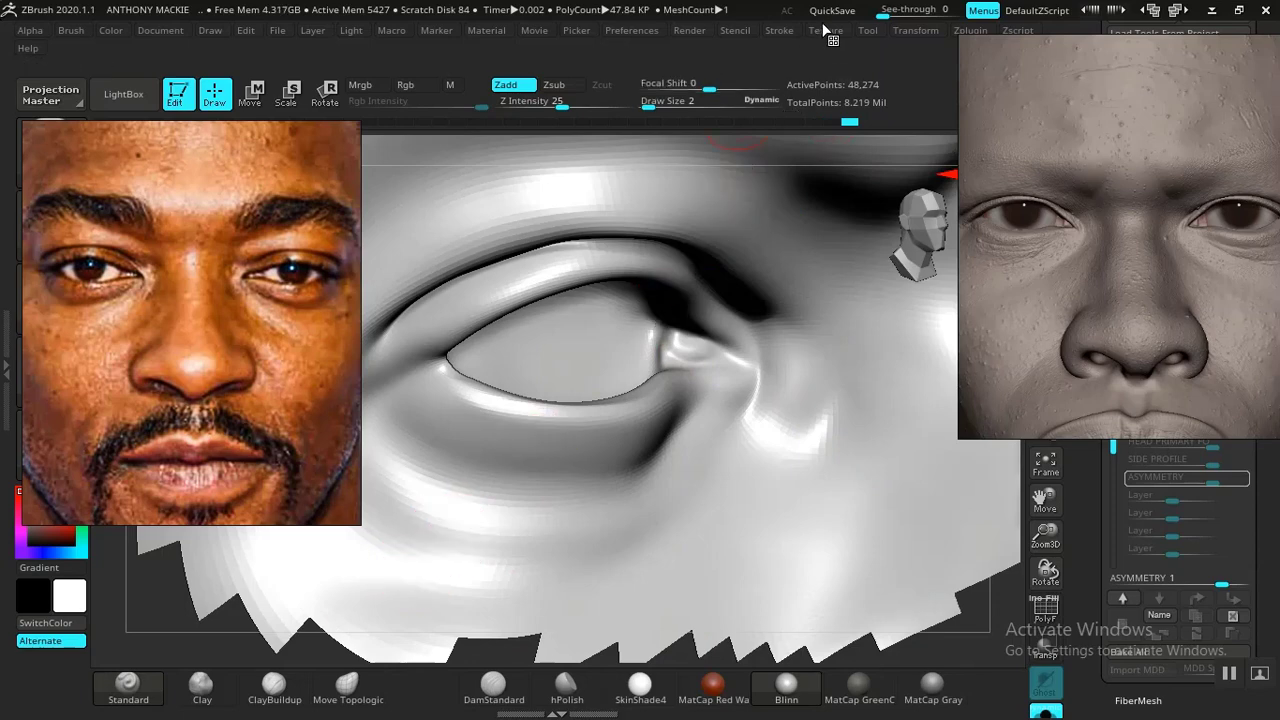
left_click(785, 31)
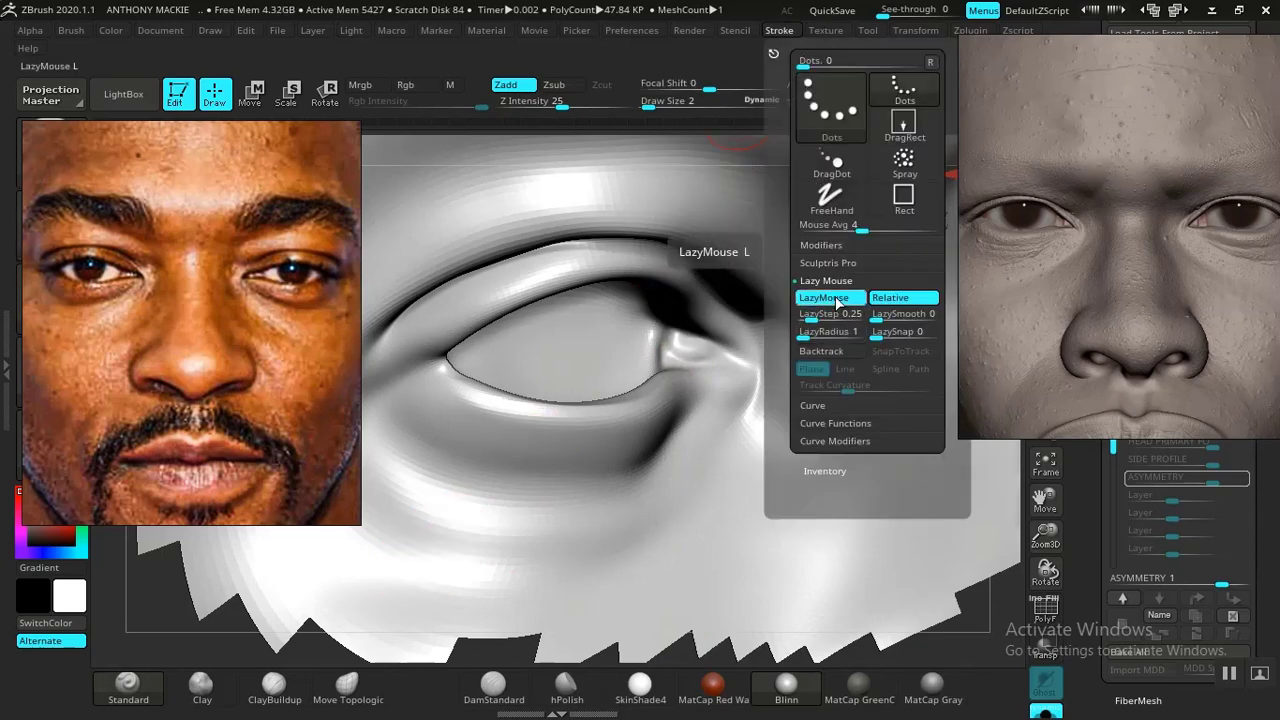
left_click_drag(681, 387, 610, 417)
key("ctrl+z")
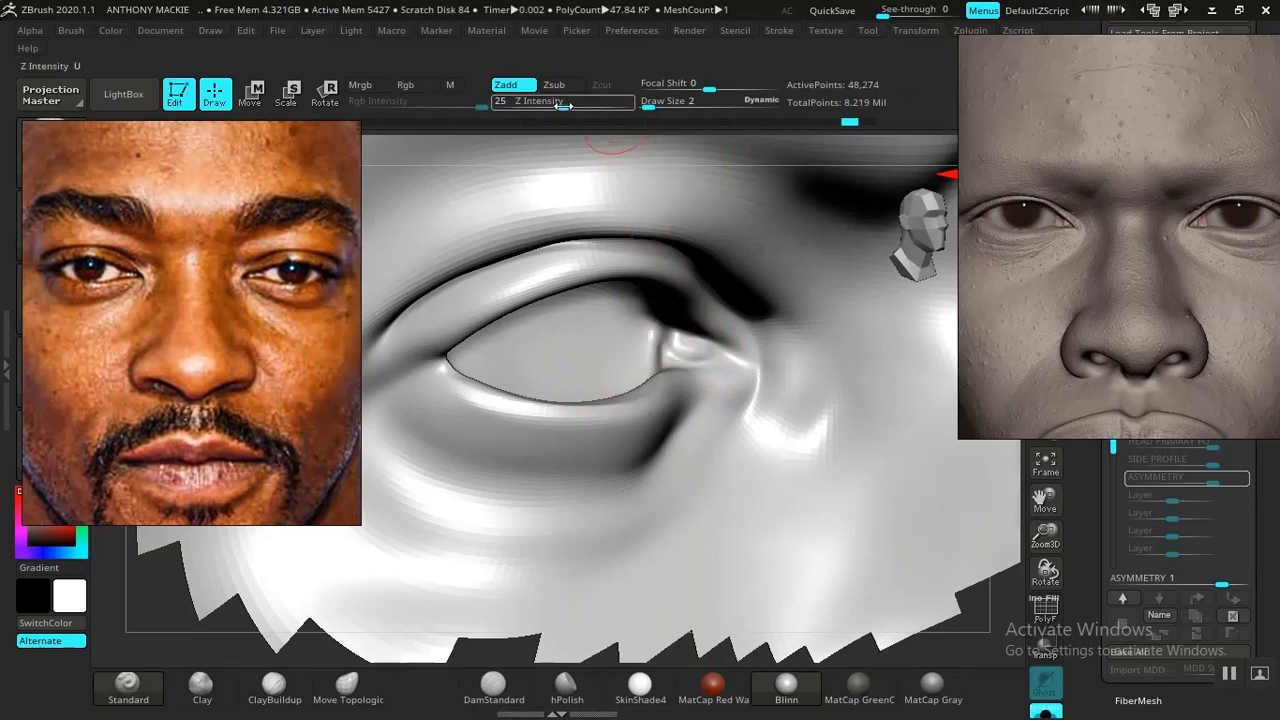
left_click_drag(563, 106, 556, 106)
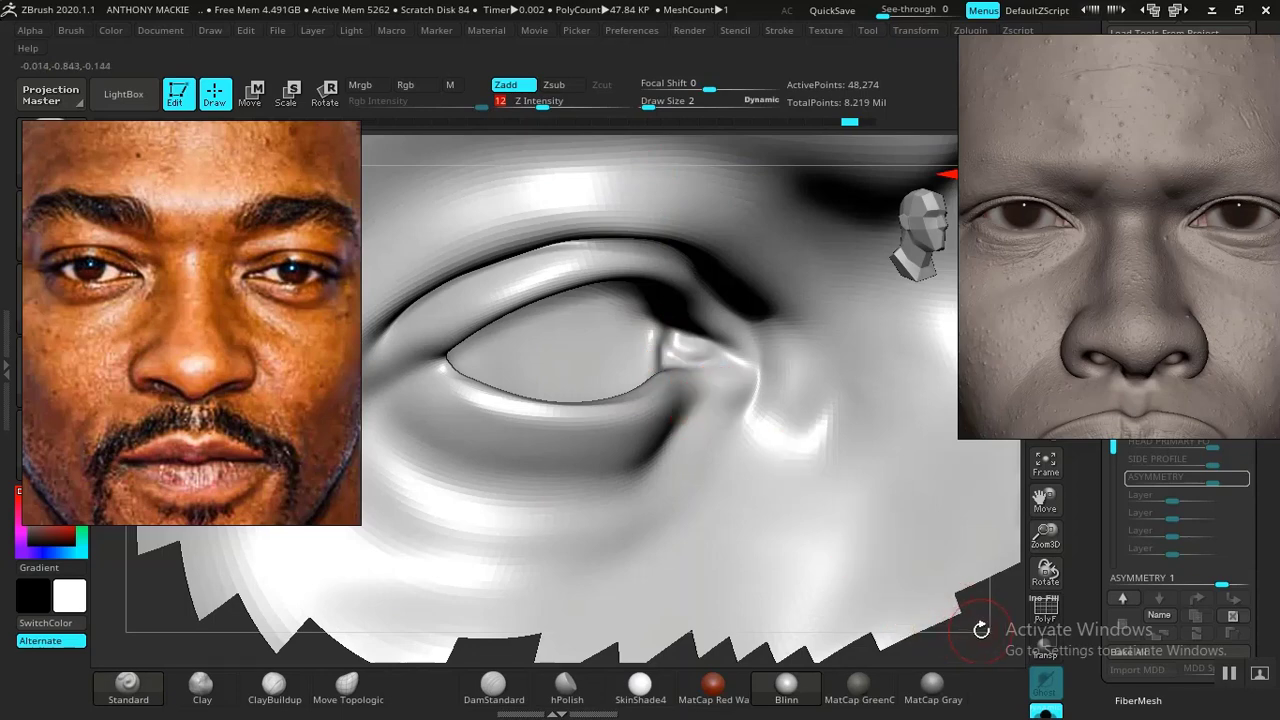
- Sculpt the fold at the eye's inner corner and touch up its outer corner with the Standard brush at Z Intensity 12
left_click_drag(981, 630, 960, 628)
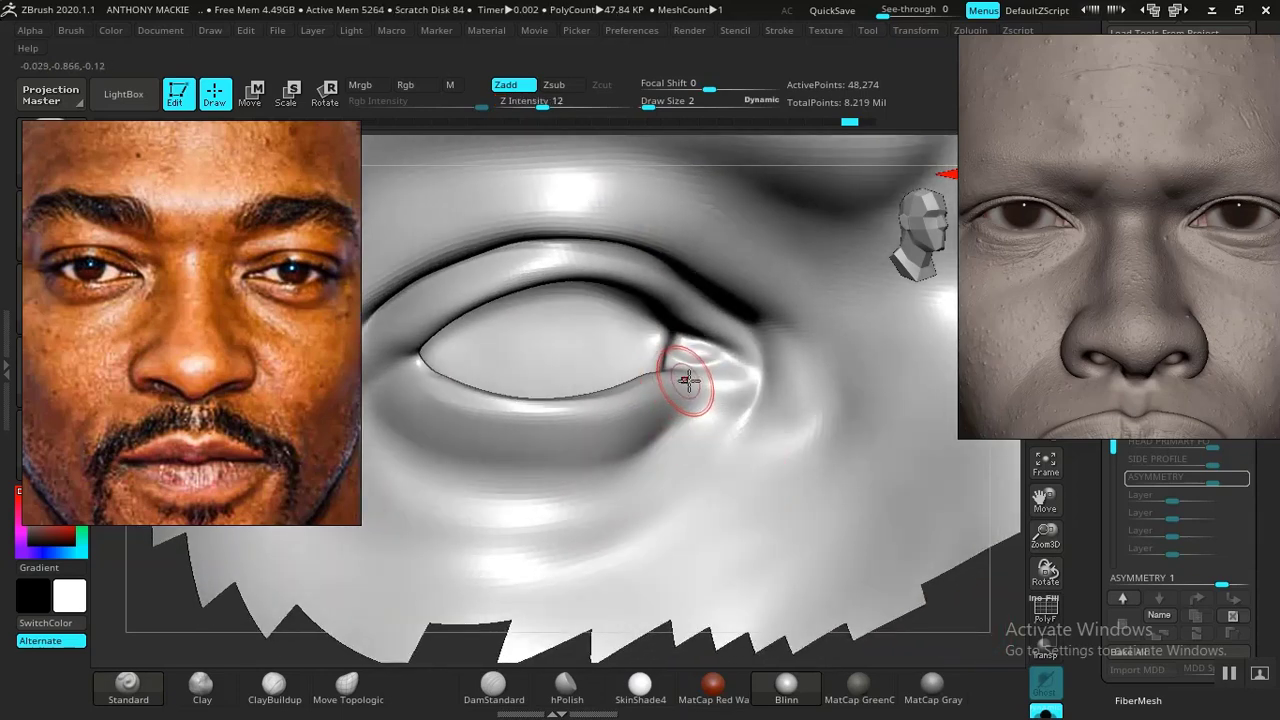
mouse_move(688, 380)
left_mouse_down()
mouse_move(737, 380)
mouse_move(786, 357)
mouse_move(741, 378)
left_mouse_up()
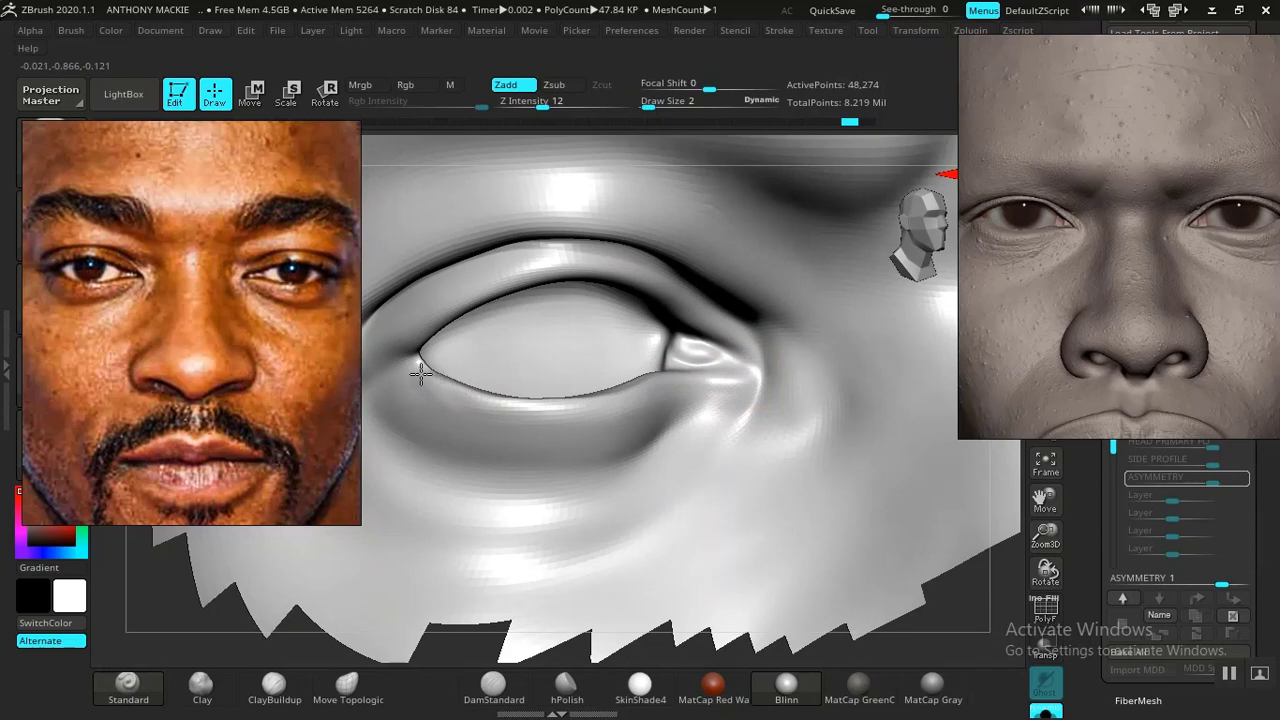
left_click_drag(420, 373, 424, 352)
mouse_move(930, 615)
left_mouse_down()
mouse_move(960, 601)
mouse_move(957, 548)
mouse_move(948, 646)
left_mouse_up()
mouse_move(737, 364)
left_mouse_down()
mouse_move(751, 343)
mouse_move(722, 333)
left_mouse_up()
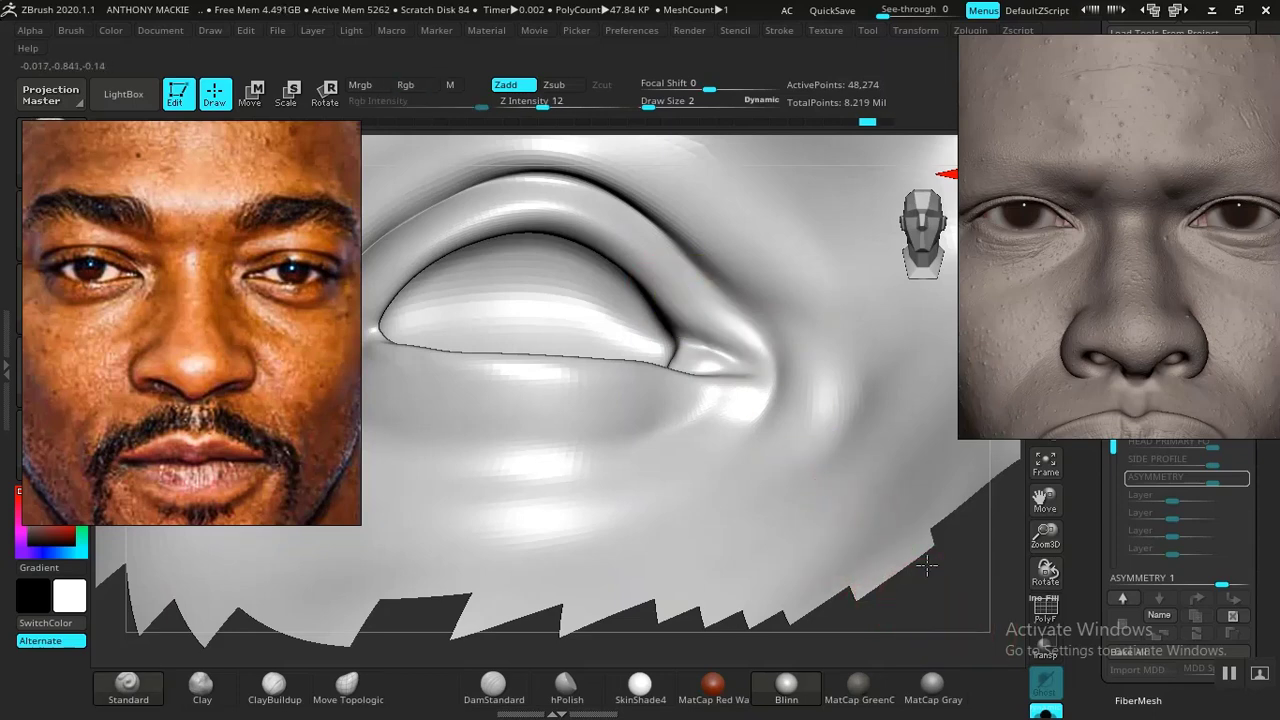
- Undo the last stroke, rework the upper lid near the inner corner, and polish the outer corner with hPolish at Draw Size 2
left_click_drag(927, 565, 806, 560, "alt")
mouse_move(458, 518)
left_mouse_down("alt")
mouse_move(566, 546)
mouse_move(474, 391)
mouse_move(498, 502)
mouse_move(780, 414)
left_mouse_up("alt")
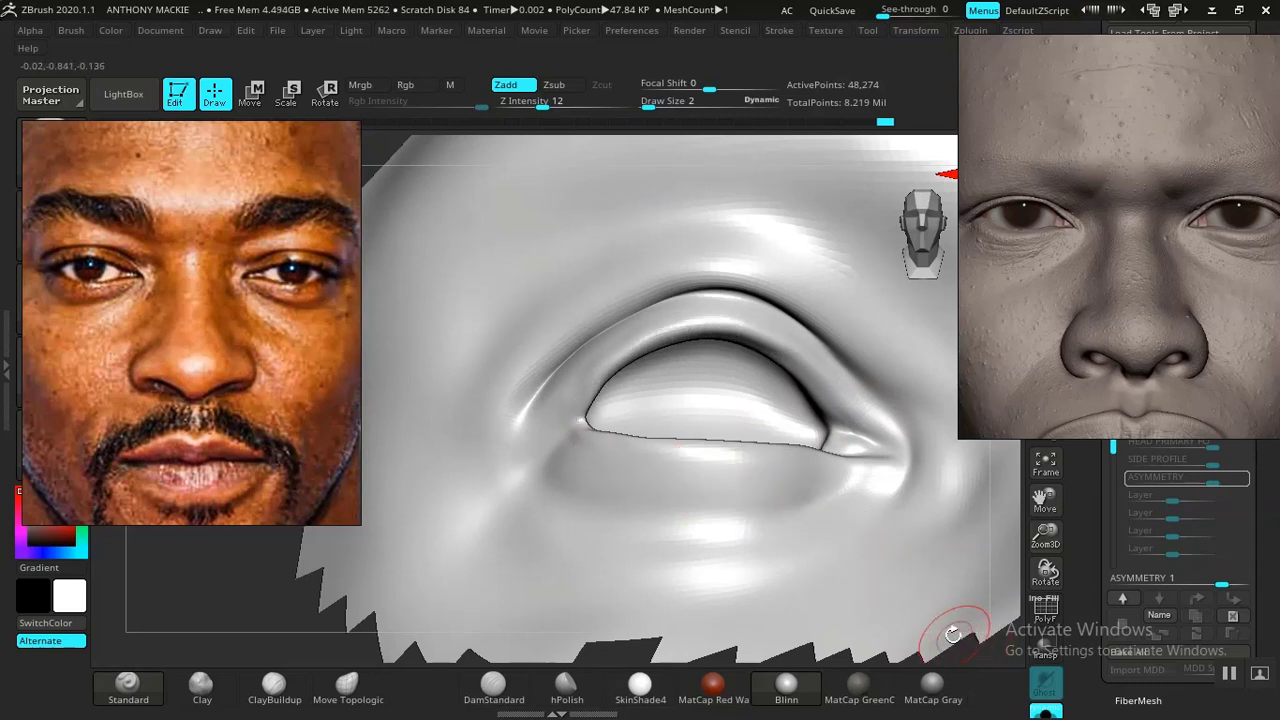
key("ctrl+z")
left_click_drag(846, 414, 887, 430)
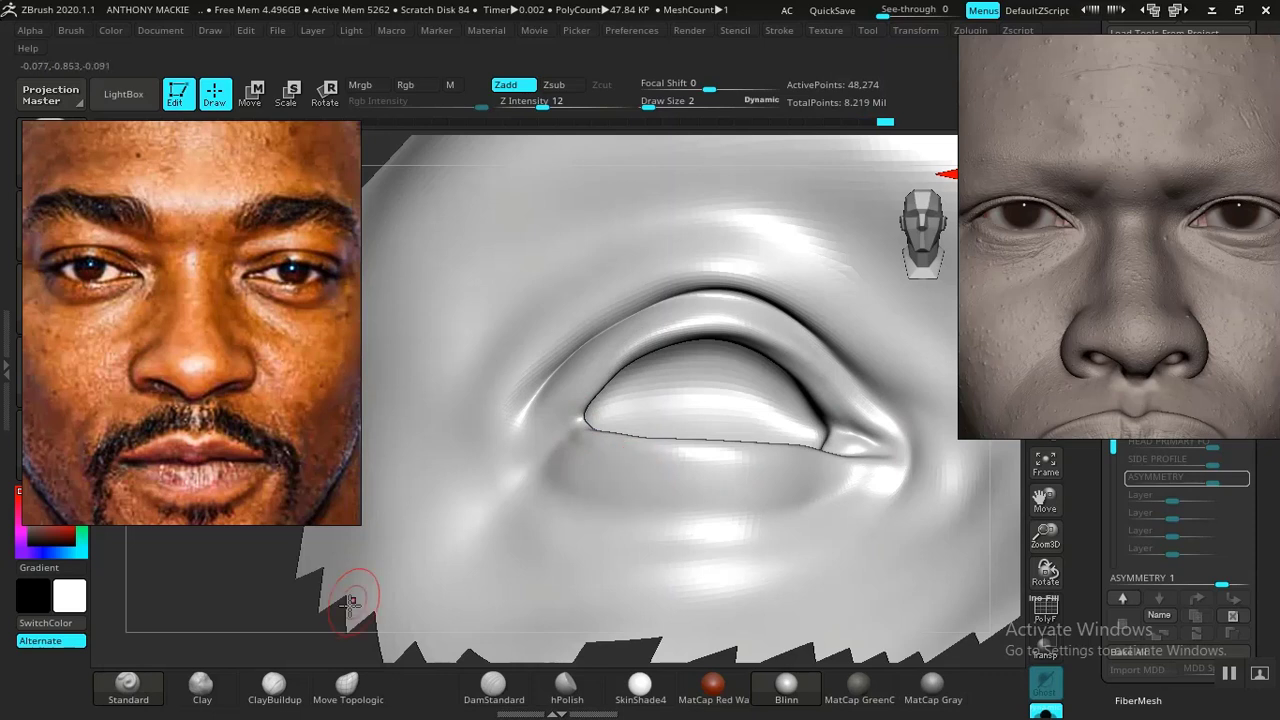
left_click(566, 688)
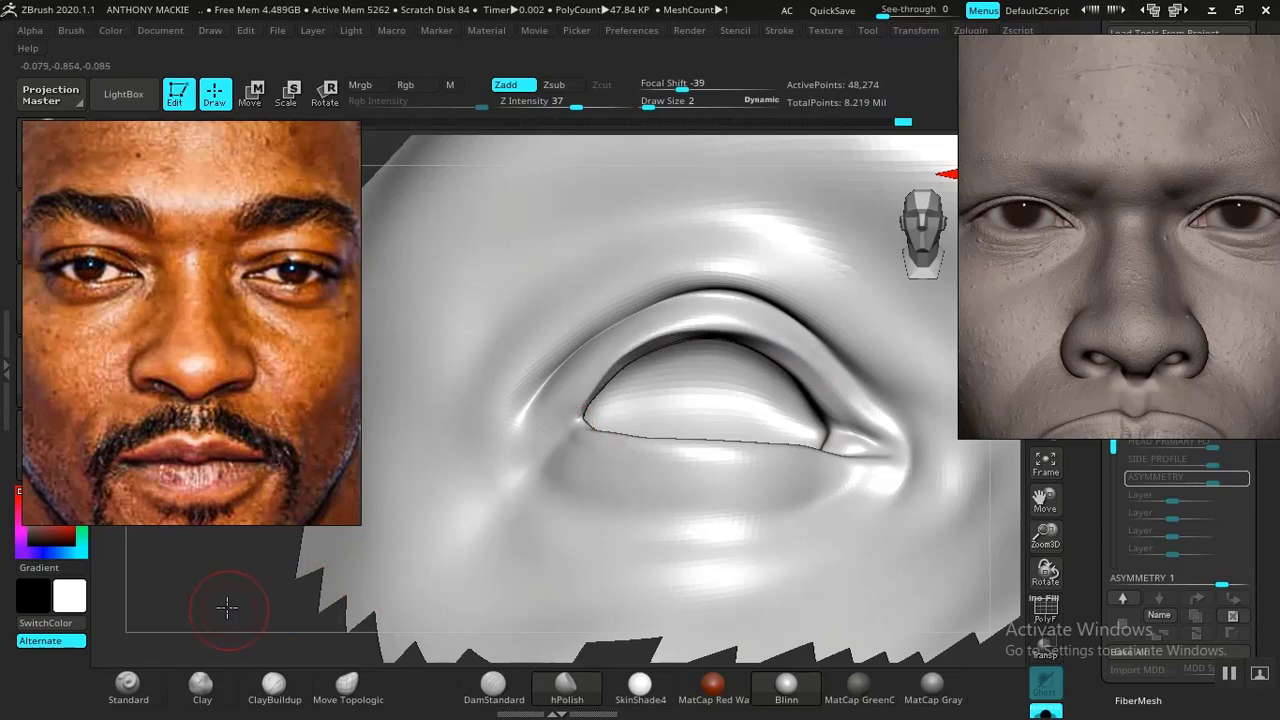
left_click_drag(226, 606, 344, 490, "alt")
left_click_drag(540, 600, 561, 585, "shift")
- Define the opposite eye's inner corner with the Standard brush at Z Intensity 12 and Draw Size 2
left_click_drag(745, 546, 182, 511, "alt")
left_click_drag(683, 497, 890, 592, "alt")
left_click_drag(343, 607, 140, 600, "alt")
mouse_move(900, 602)
left_mouse_down()
mouse_move(831, 600)
mouse_move(906, 574)
mouse_move(830, 590)
left_mouse_up()
left_click(151, 682)
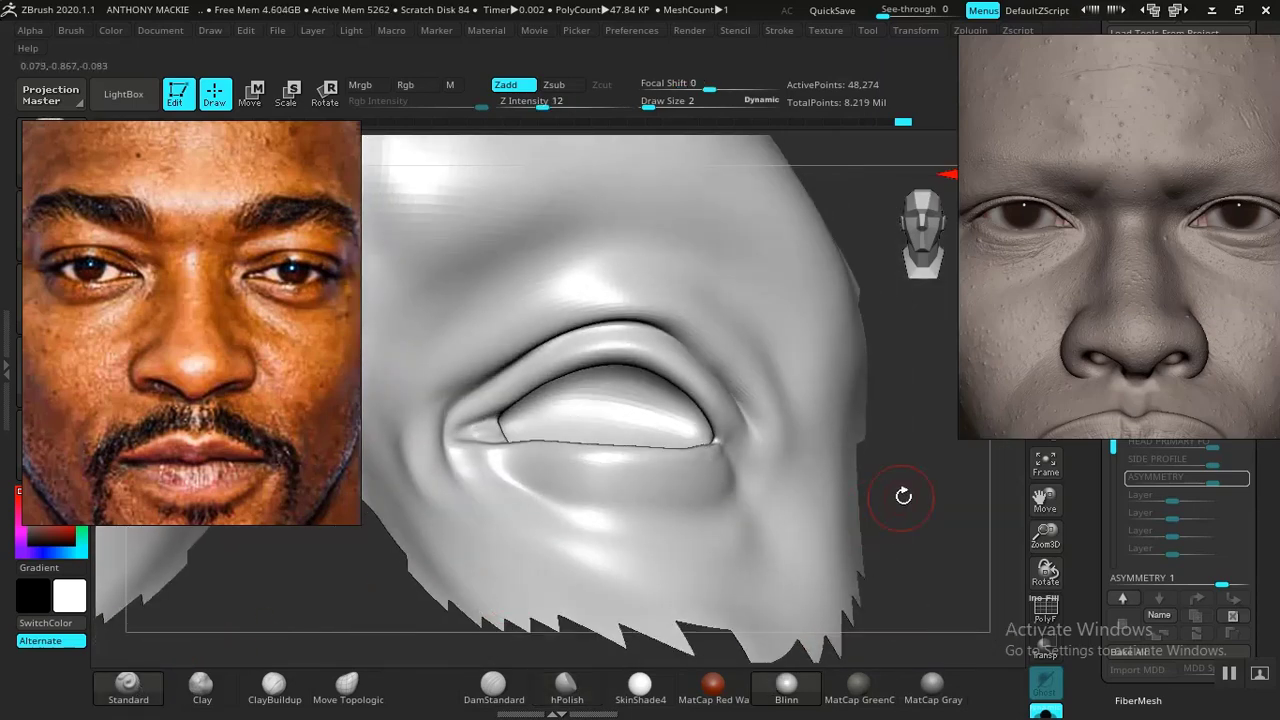
left_click_drag(896, 525, 985, 545)
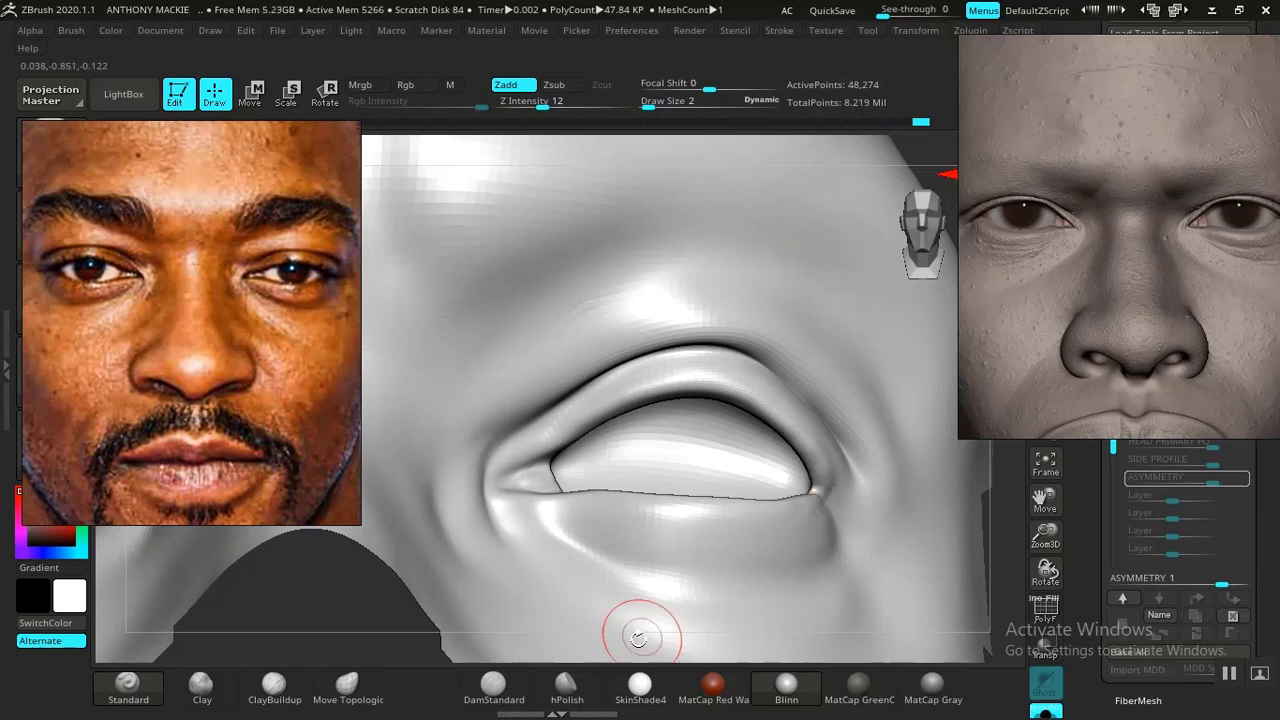
- Polish this eye's upper lid rim with hPolish, undo the last stroke, and refine it one subdivision level lower at Draw Size 2
left_click(567, 687)
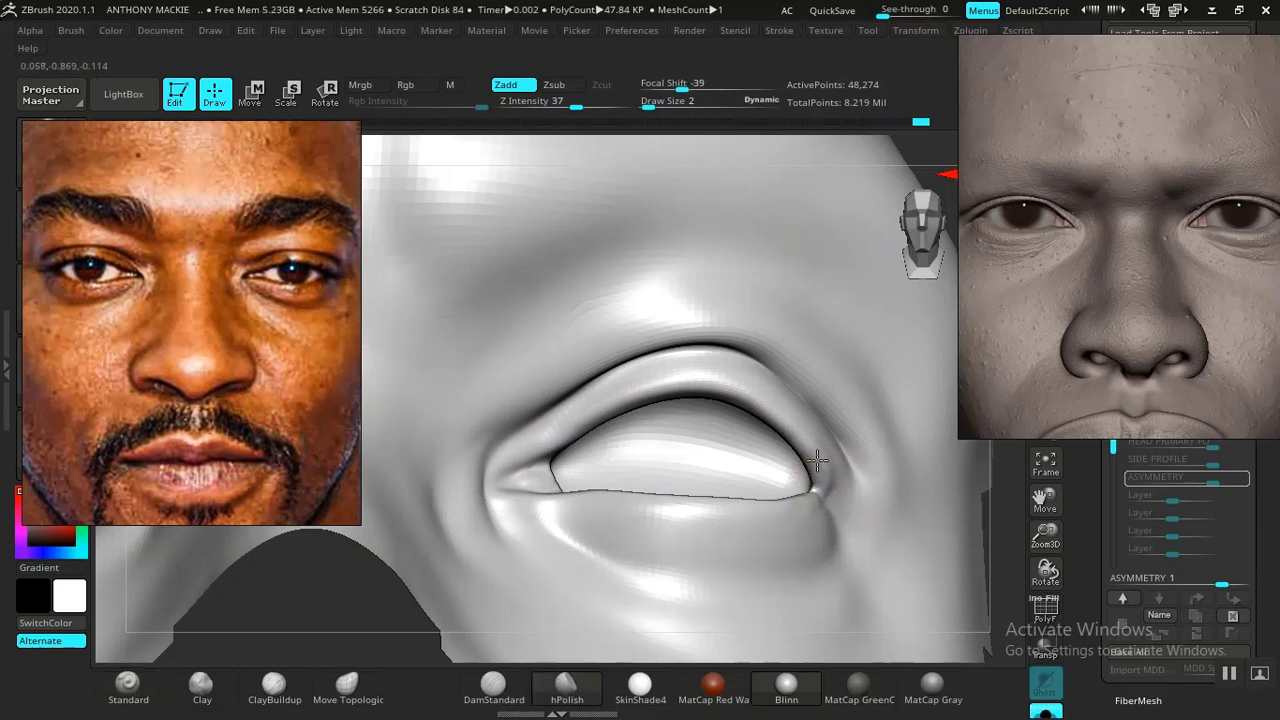
left_click_drag(785, 424, 810, 459)
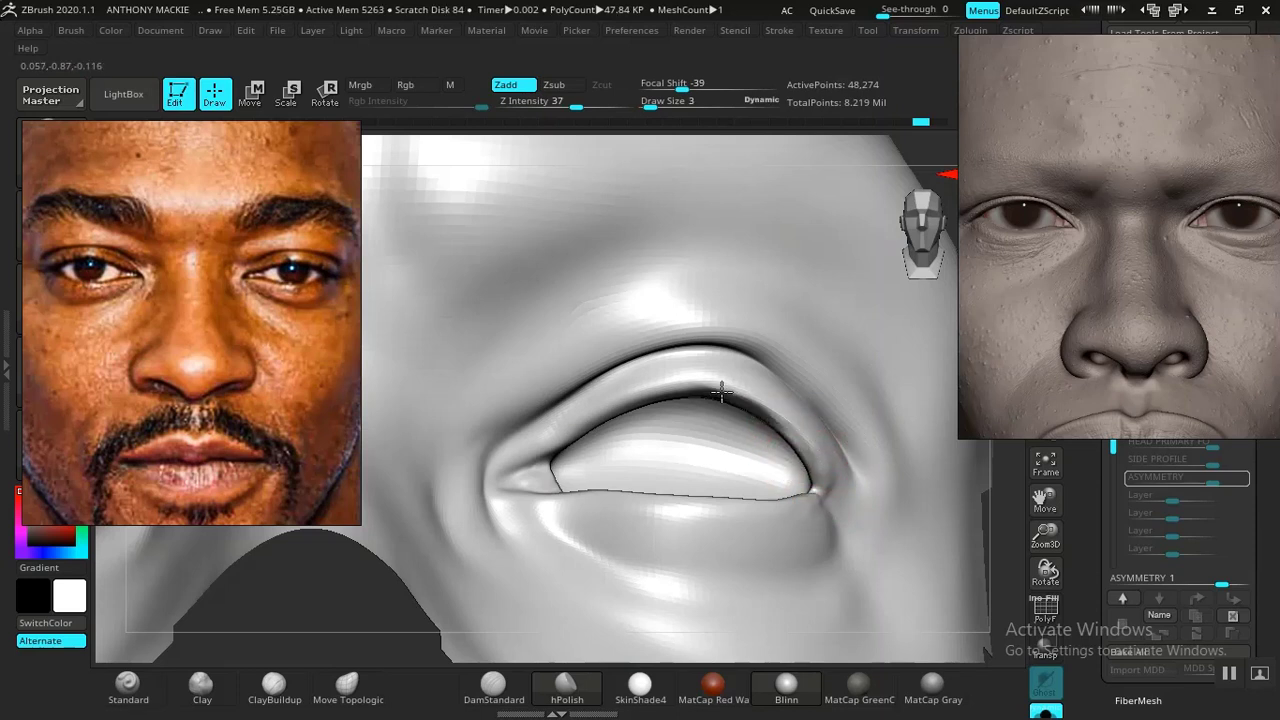
left_click_drag(691, 391, 691, 394)
key("ctrl+z")
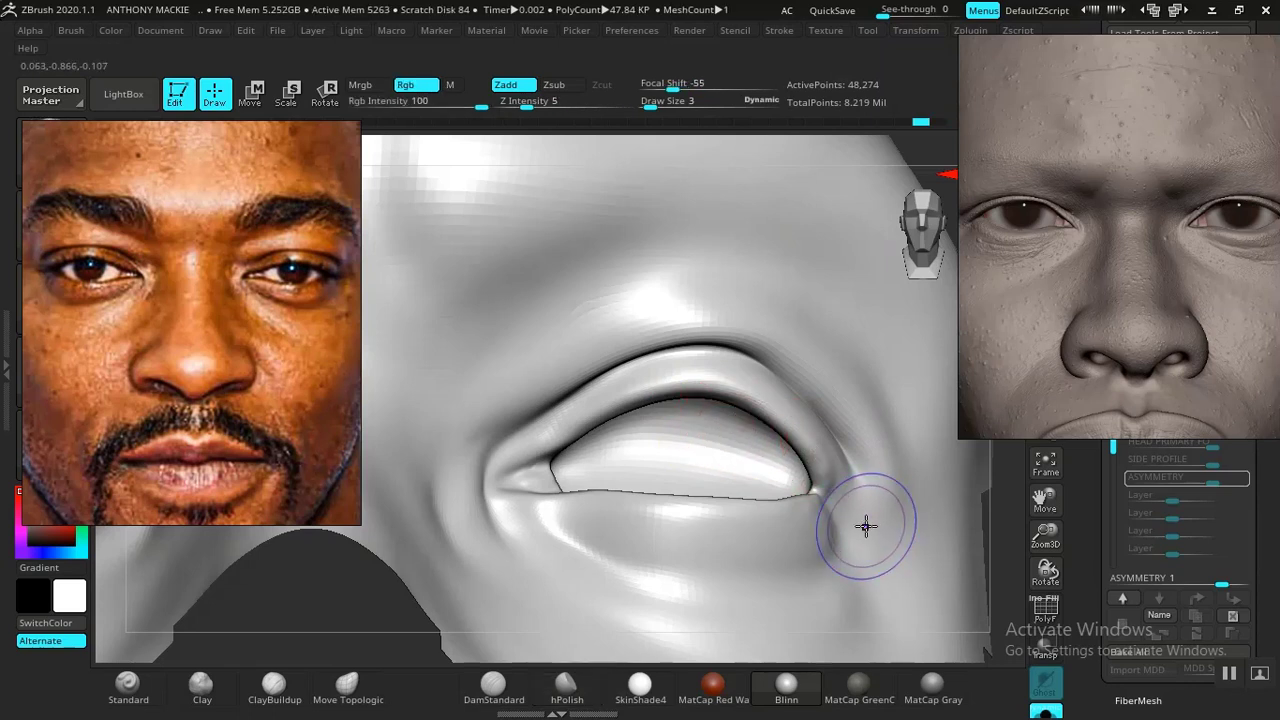
key("shift+d")
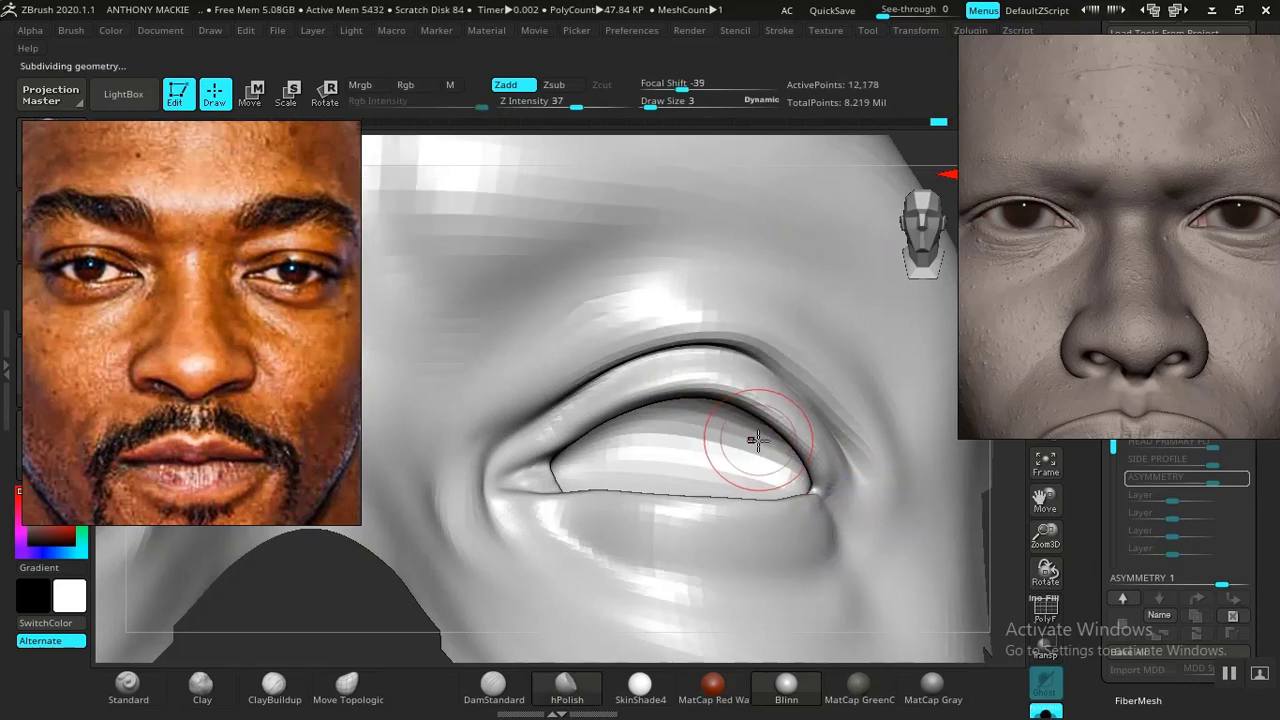
key("bracketleft")
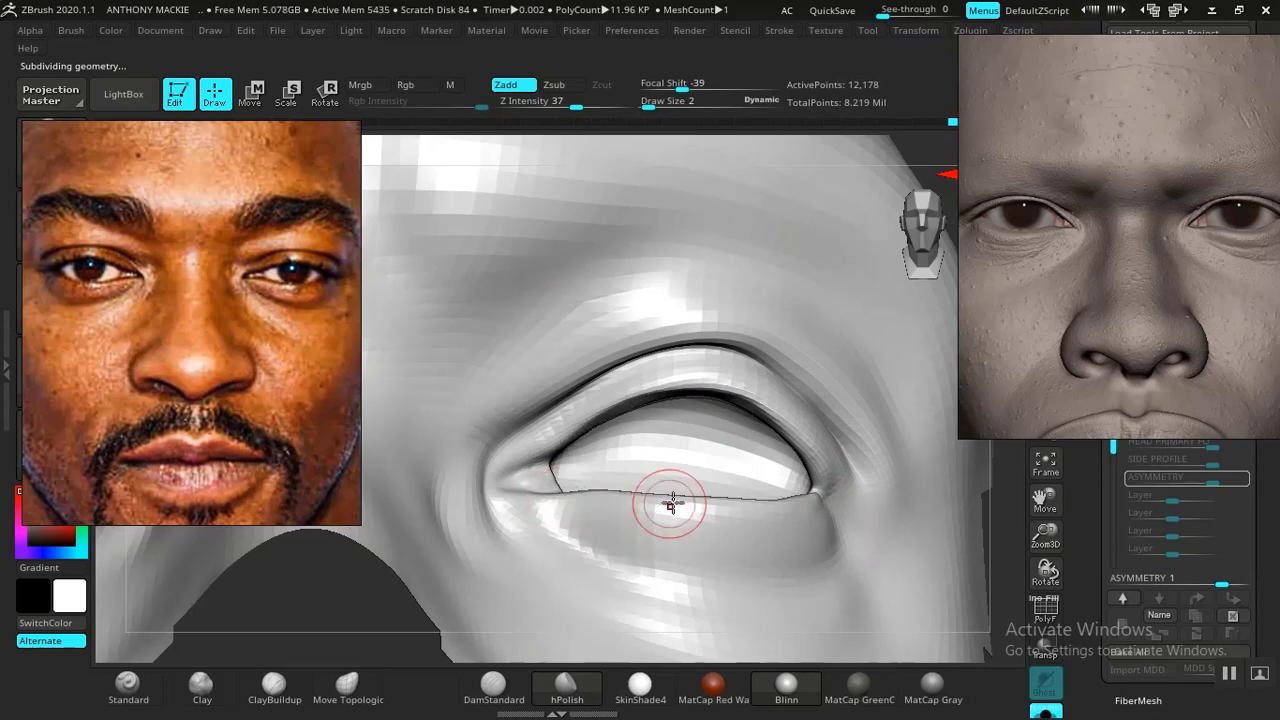
- Unhide the rest of the head and compare the whole face with the reference from the front
key("f")
right_click_drag(819, 469, 820, 480, "ctrl")
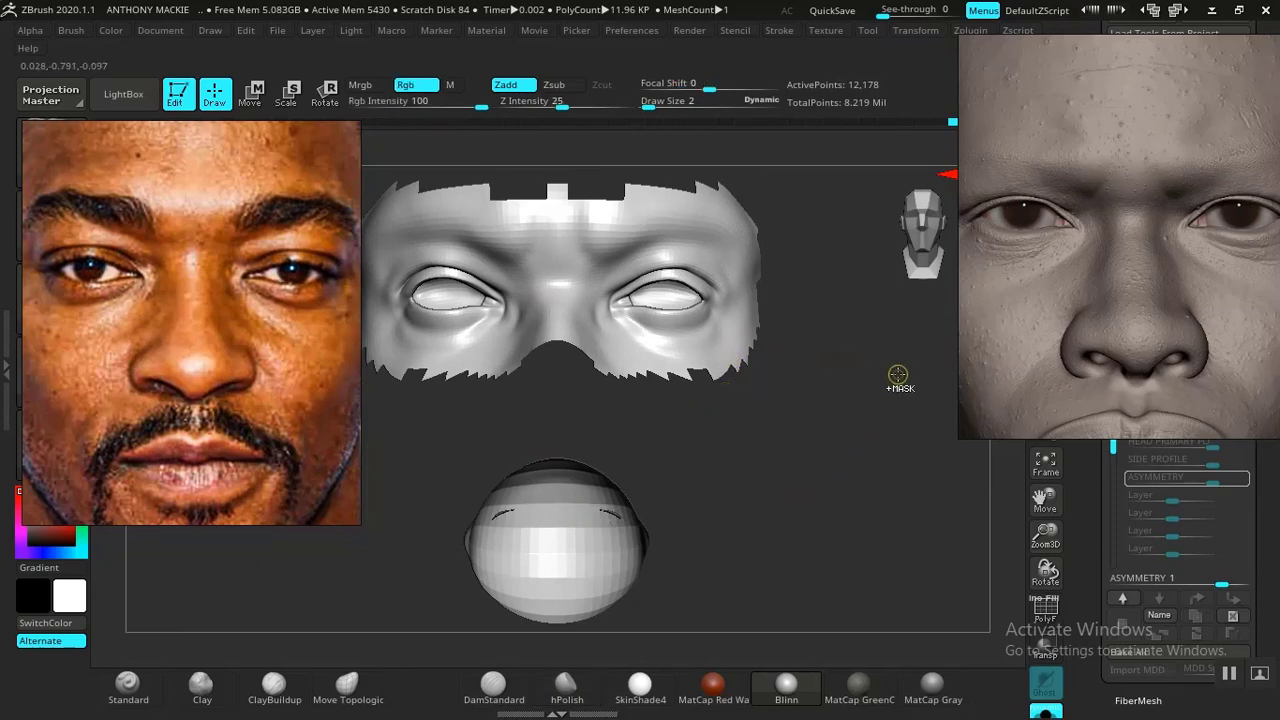
left_click(856, 386, "ctrl+shift")
left_click(665, 442, "ctrl+shift")
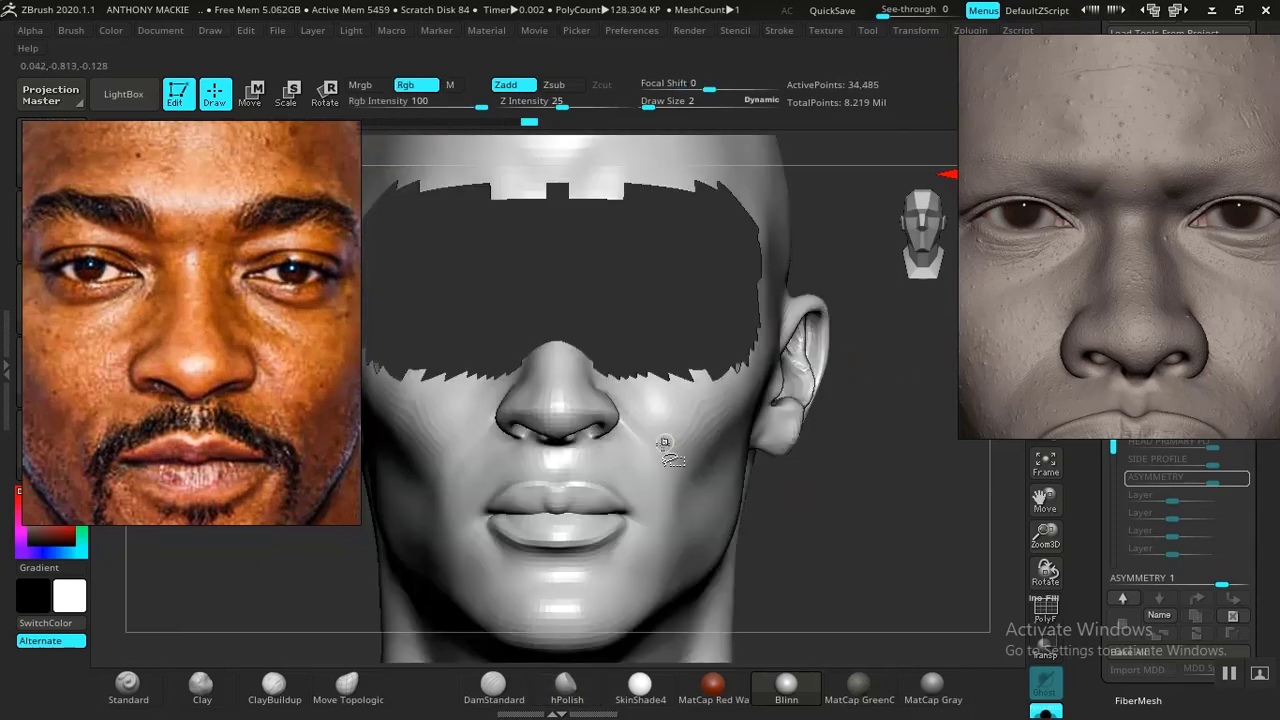
left_click(585, 522, "ctrl+shift")
left_click(645, 339, "ctrl+shift")
left_click(618, 520, "ctrl+shift")
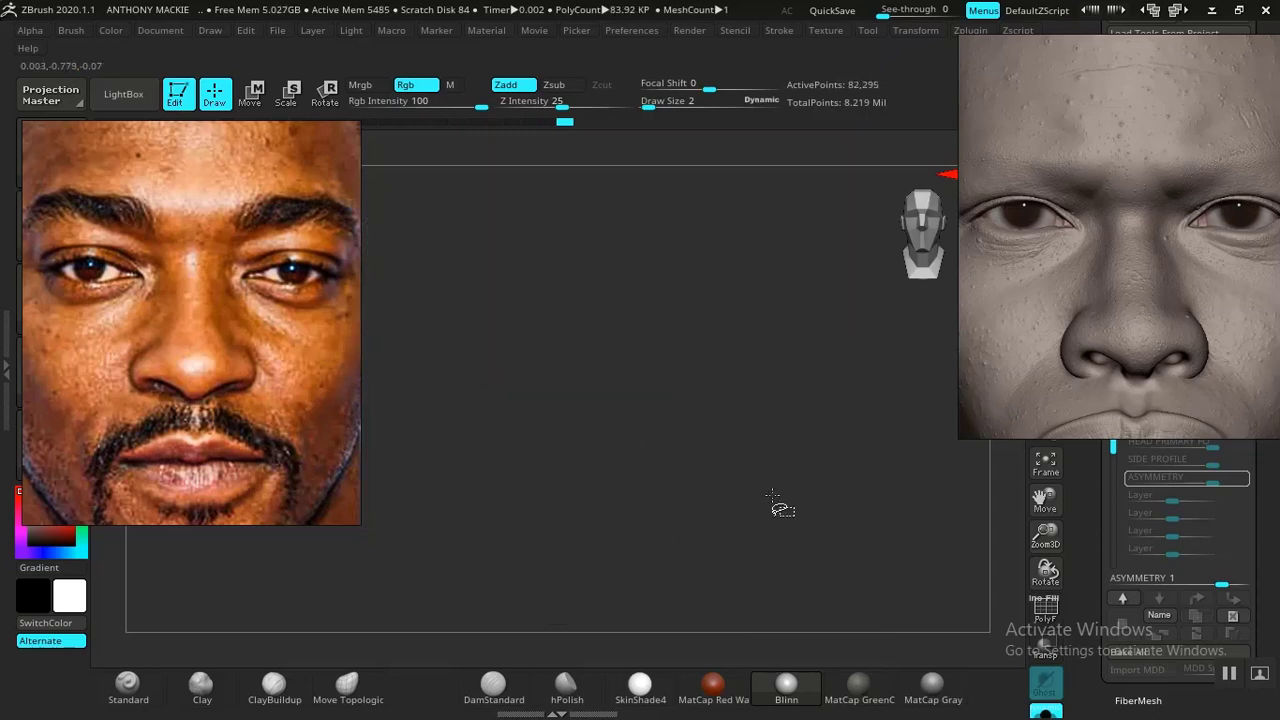
left_click(906, 513, "ctrl+shift")
left_click_drag(855, 493, 858, 484)
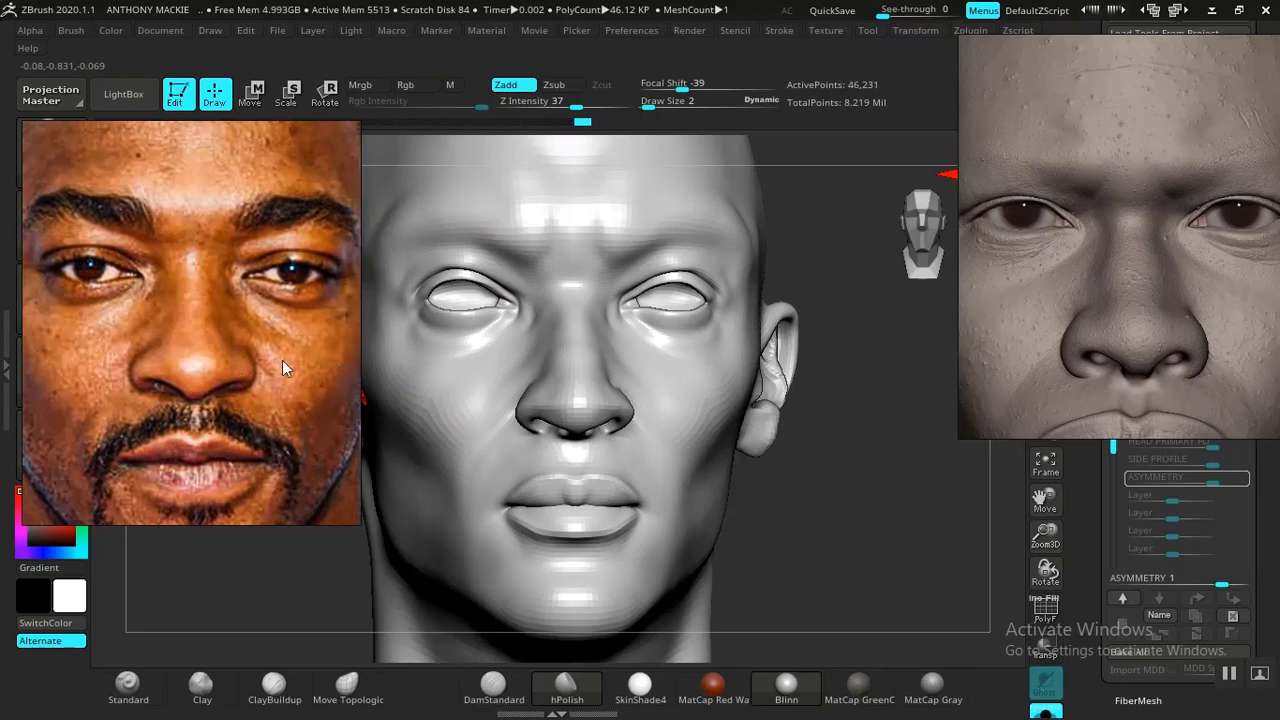
mouse_move(801, 501)
left_mouse_down()
mouse_move(869, 495)
mouse_move(886, 534)
mouse_move(925, 521)
mouse_move(880, 541)
mouse_move(920, 514)
mouse_move(897, 503)
mouse_move(928, 500)
mouse_move(908, 478)
left_mouse_up()
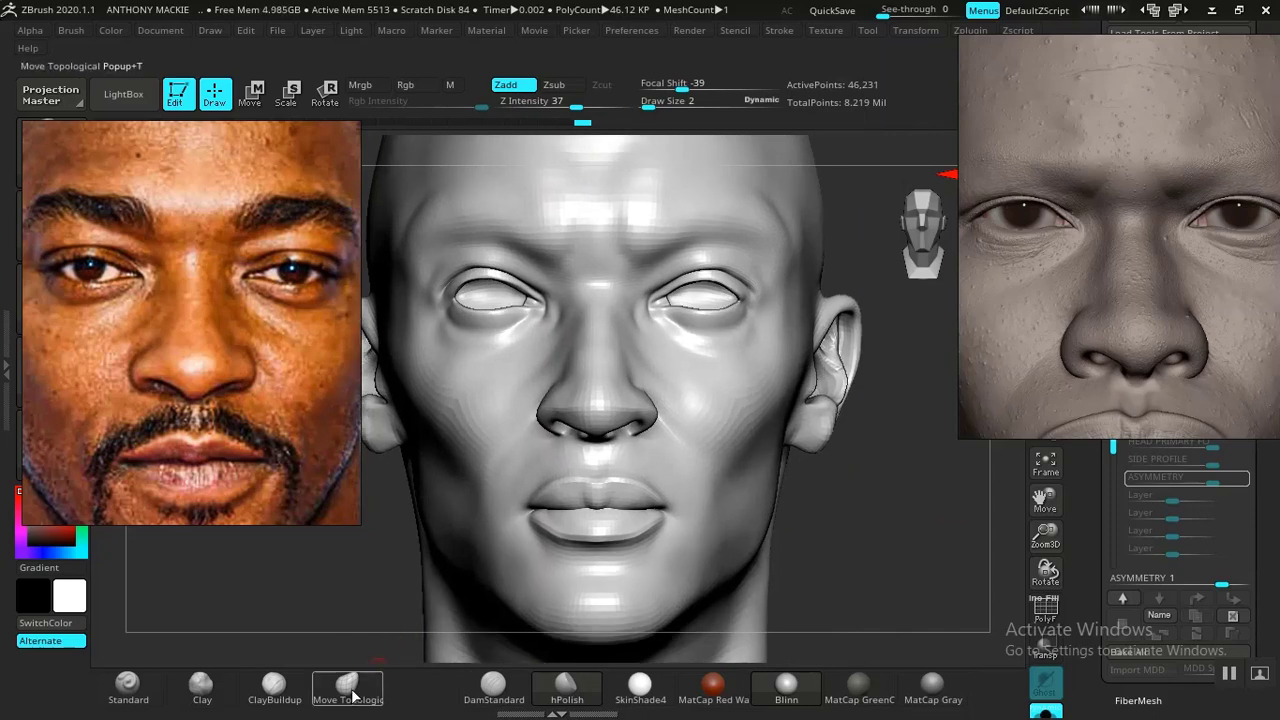
- Lower the subdivision level and build up the cheek beside the nose with the Clay brush at Draw Size 9 and Z Intensity 5
left_click(205, 688)
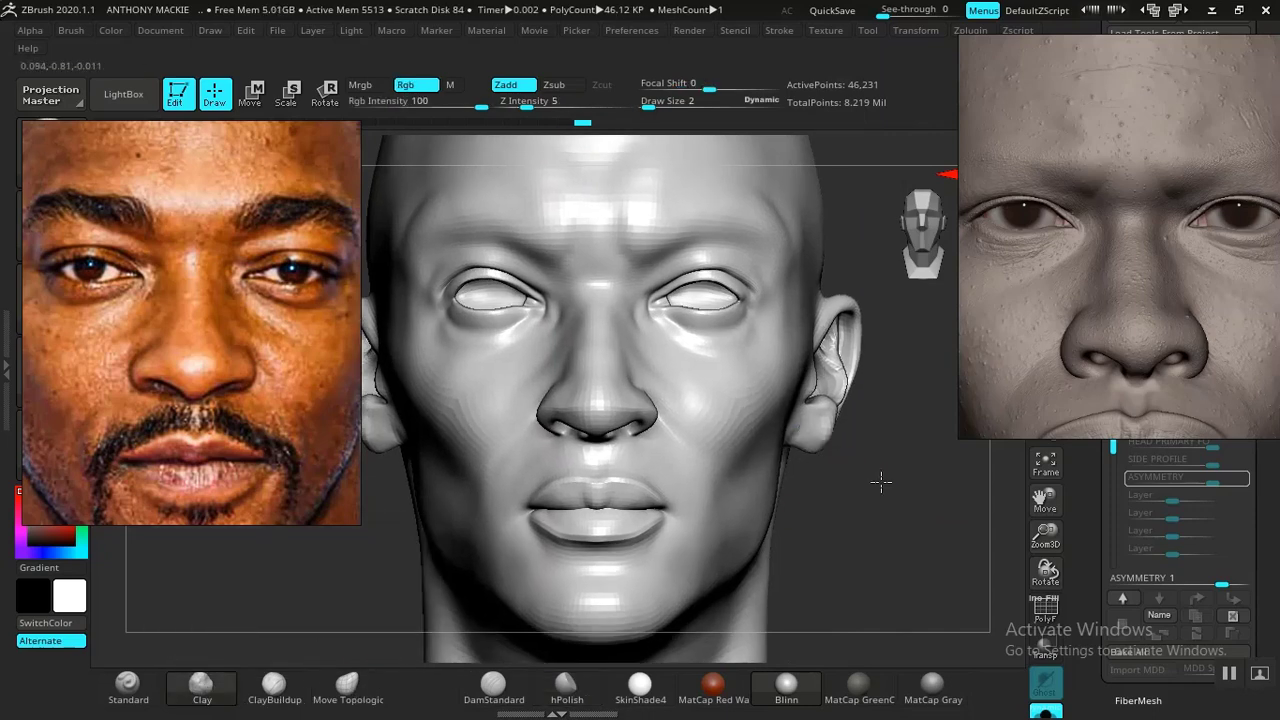
mouse_move(880, 480)
left_mouse_down()
mouse_move(863, 503)
mouse_move(889, 606)
mouse_move(870, 570)
left_mouse_up()
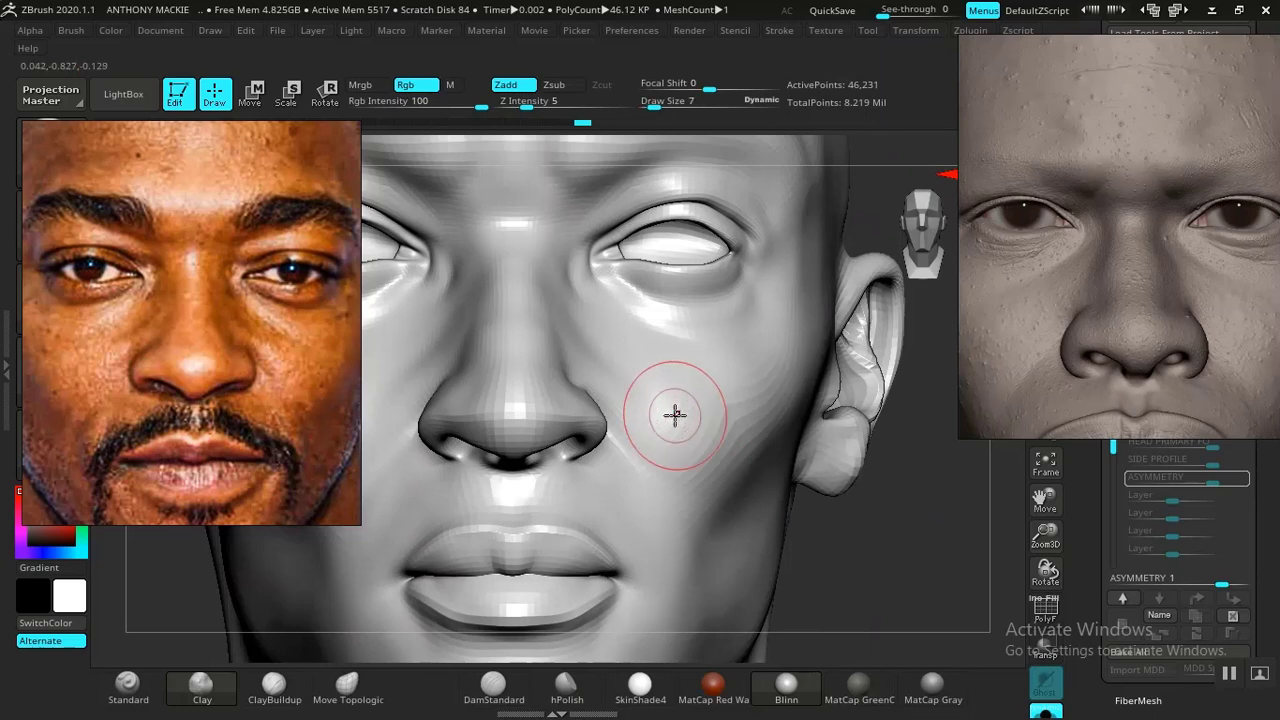
left_click_drag(869, 497, 692, 452)
key("shift")
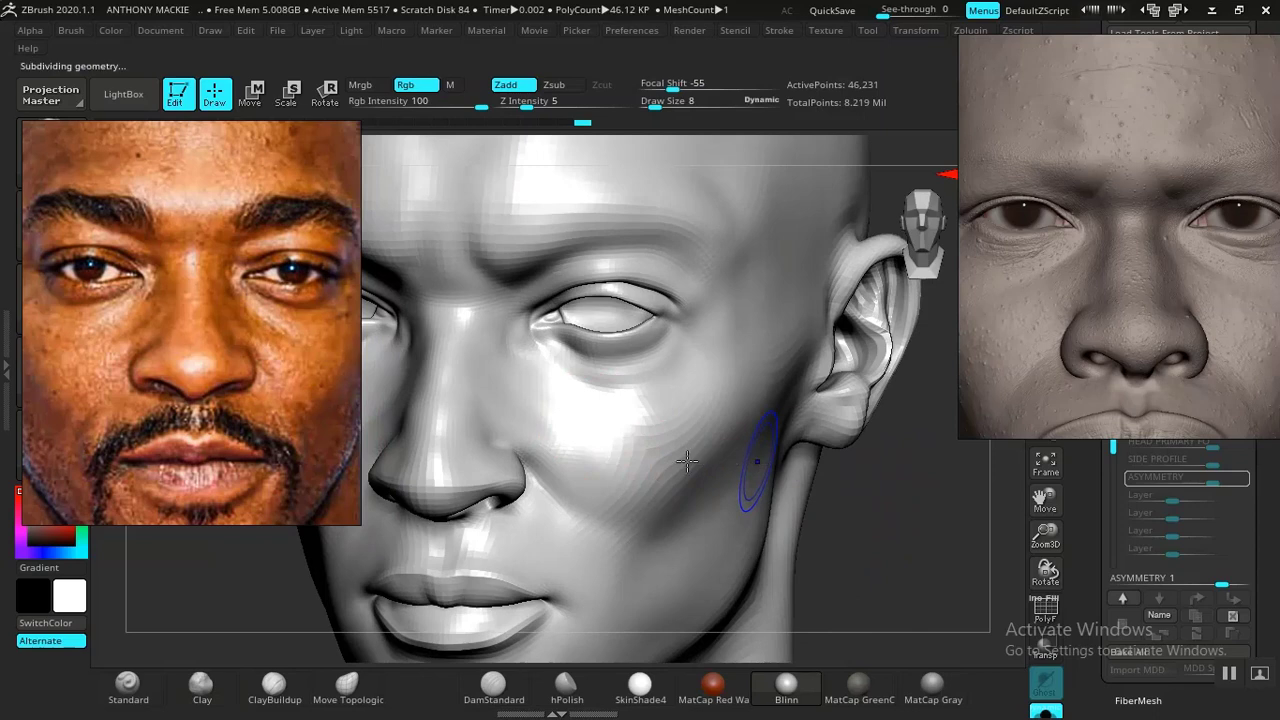
key("shift+d")
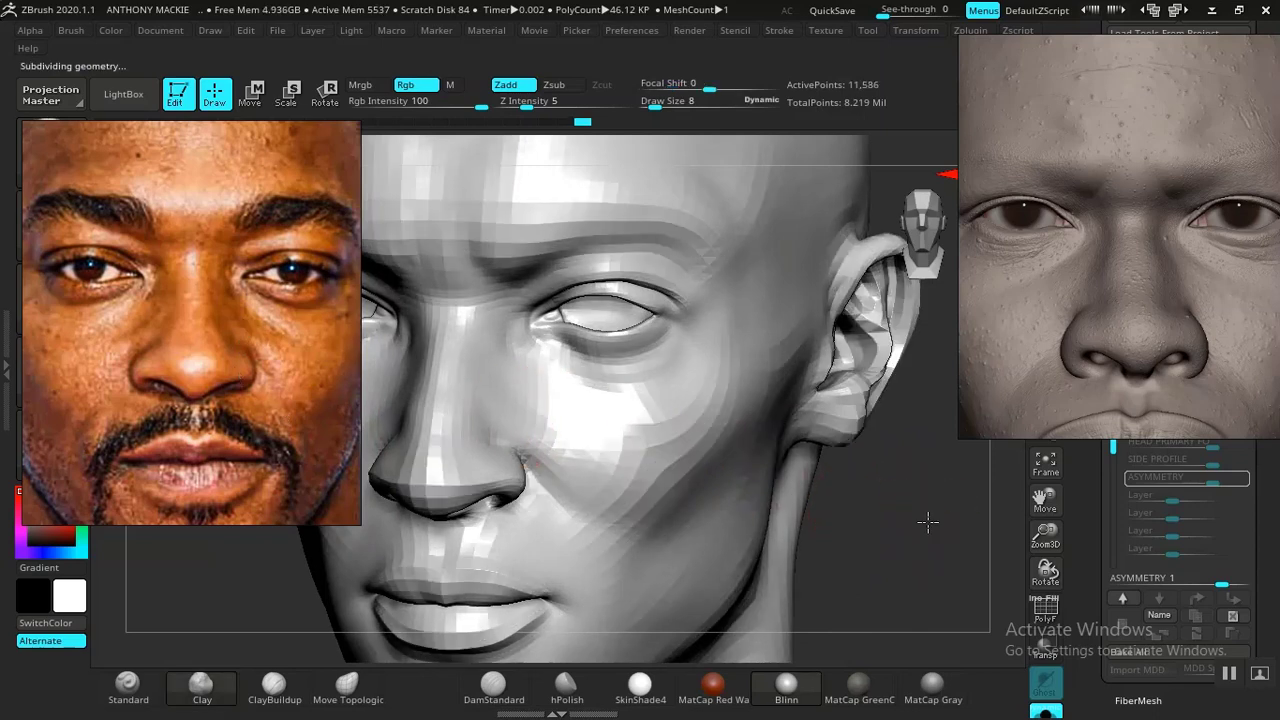
left_click_drag(926, 520, 969, 576, "alt")
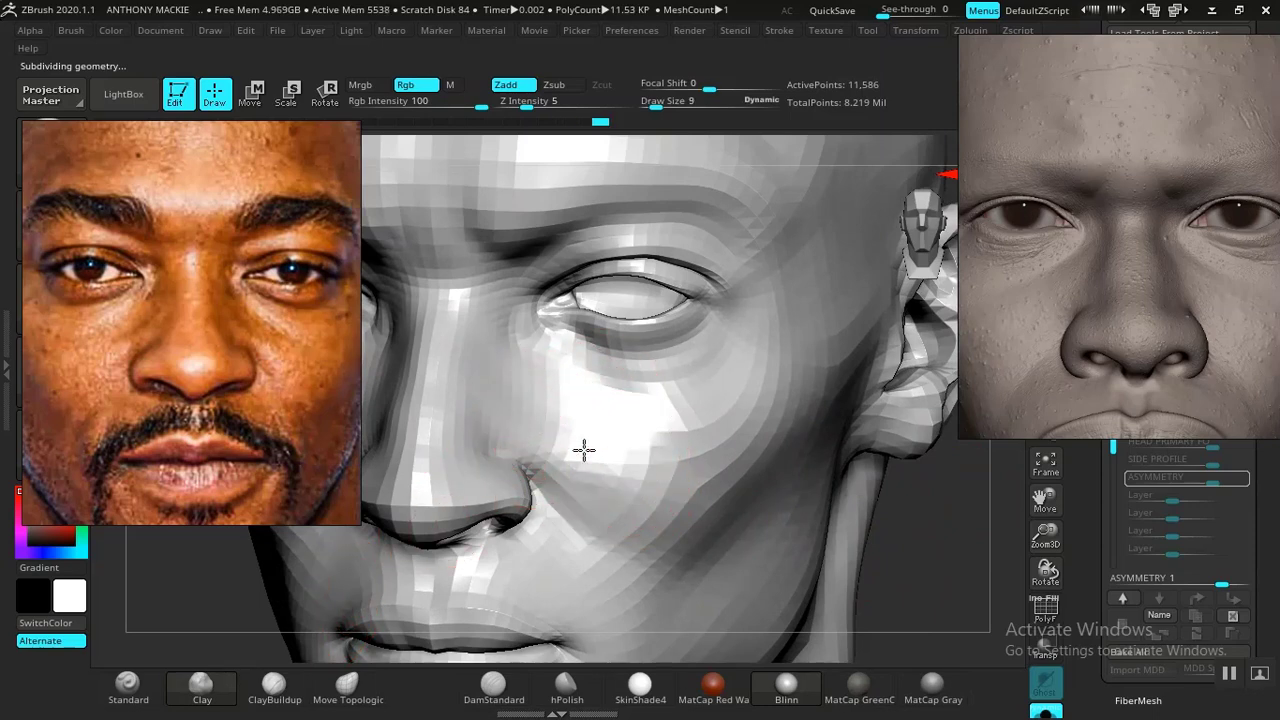
mouse_move(542, 420)
left_mouse_down()
mouse_move(520, 405)
mouse_move(562, 454)
left_mouse_up()
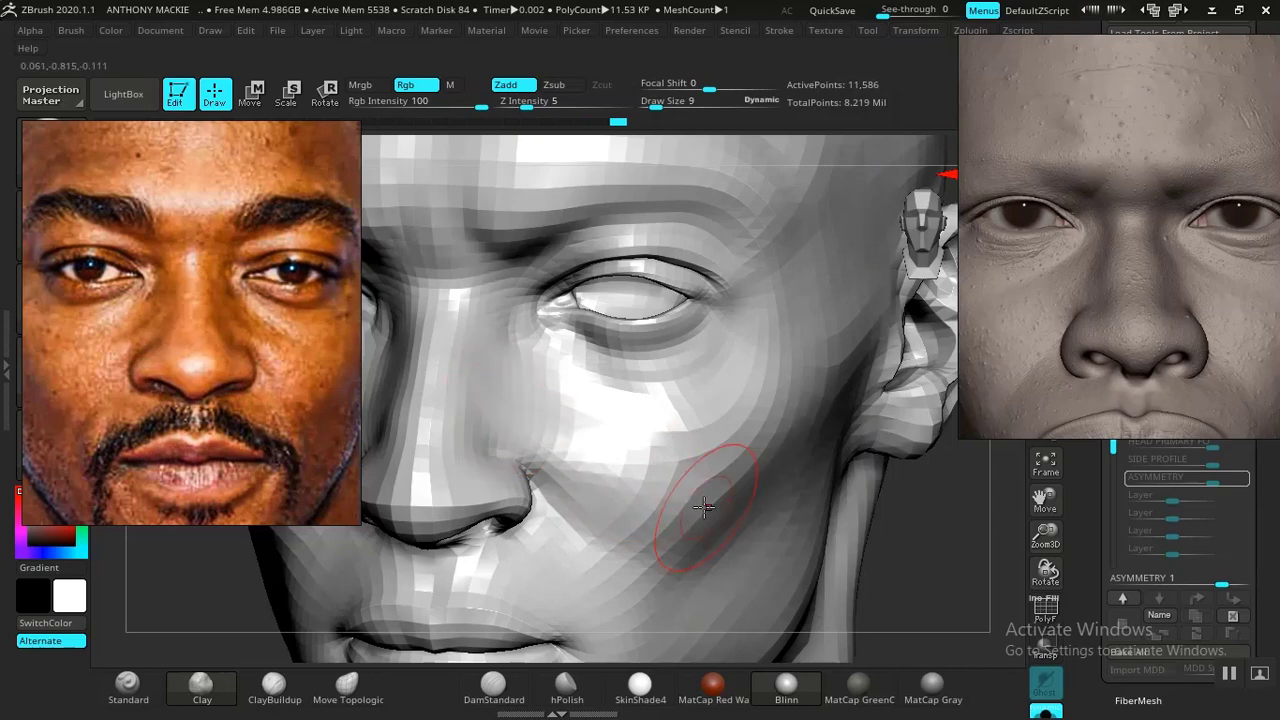
- Shape the side of the nose and the adjoining cheek on the opposite side with the Clay brush at Draw Size 9
left_click_drag(1003, 571, 838, 506, "alt")
left_click_drag(825, 567, 855, 525, "alt")
left_click_drag(329, 547, 522, 574, "alt")
left_click_drag(514, 514, 543, 620, "alt")
mouse_move(465, 425)
left_mouse_down("alt")
mouse_move(476, 485)
mouse_move(580, 549)
left_mouse_up("alt")
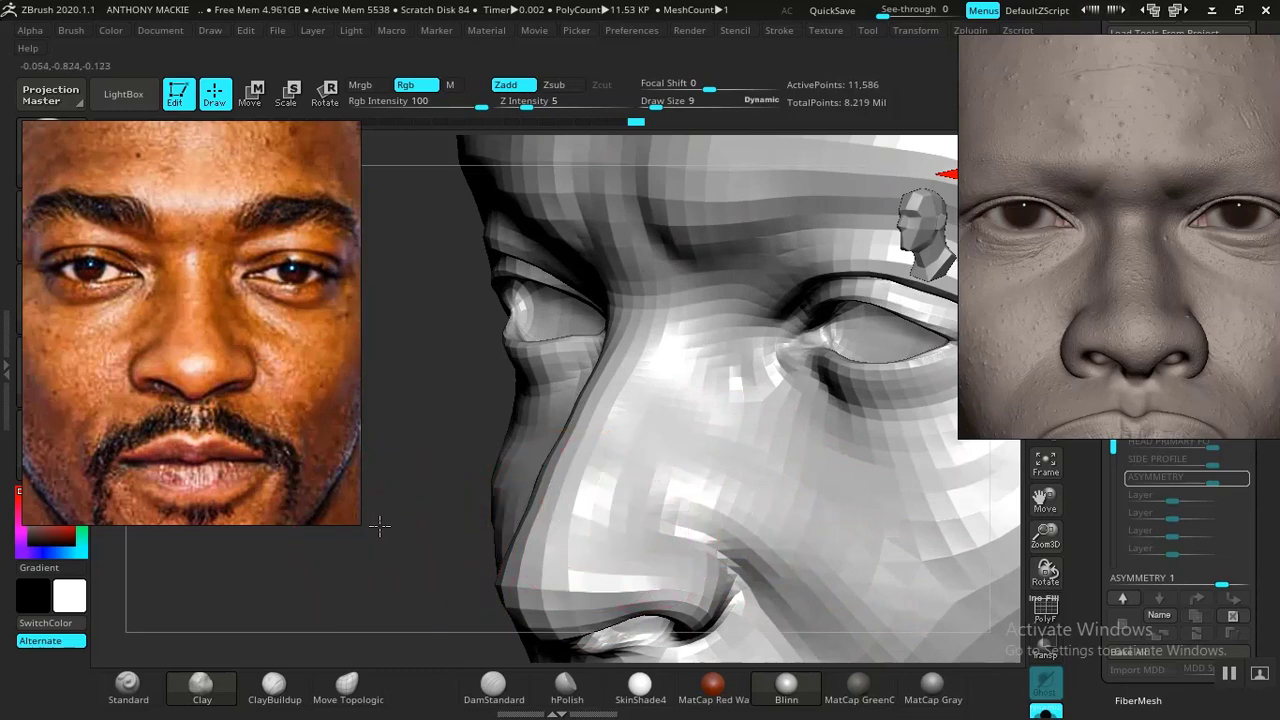
mouse_move(380, 523)
left_mouse_down()
mouse_move(337, 549)
mouse_move(388, 590)
mouse_move(400, 569)
mouse_move(466, 543)
left_mouse_up()
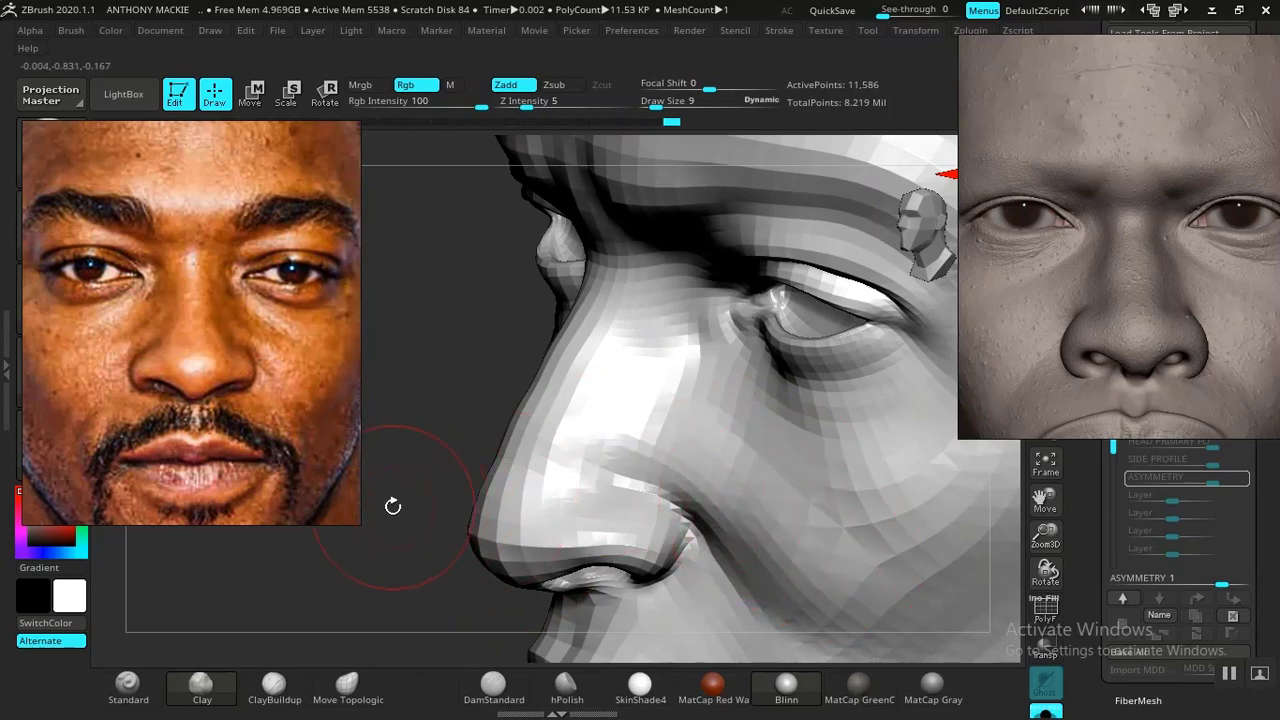
left_click_drag(389, 503, 437, 491)
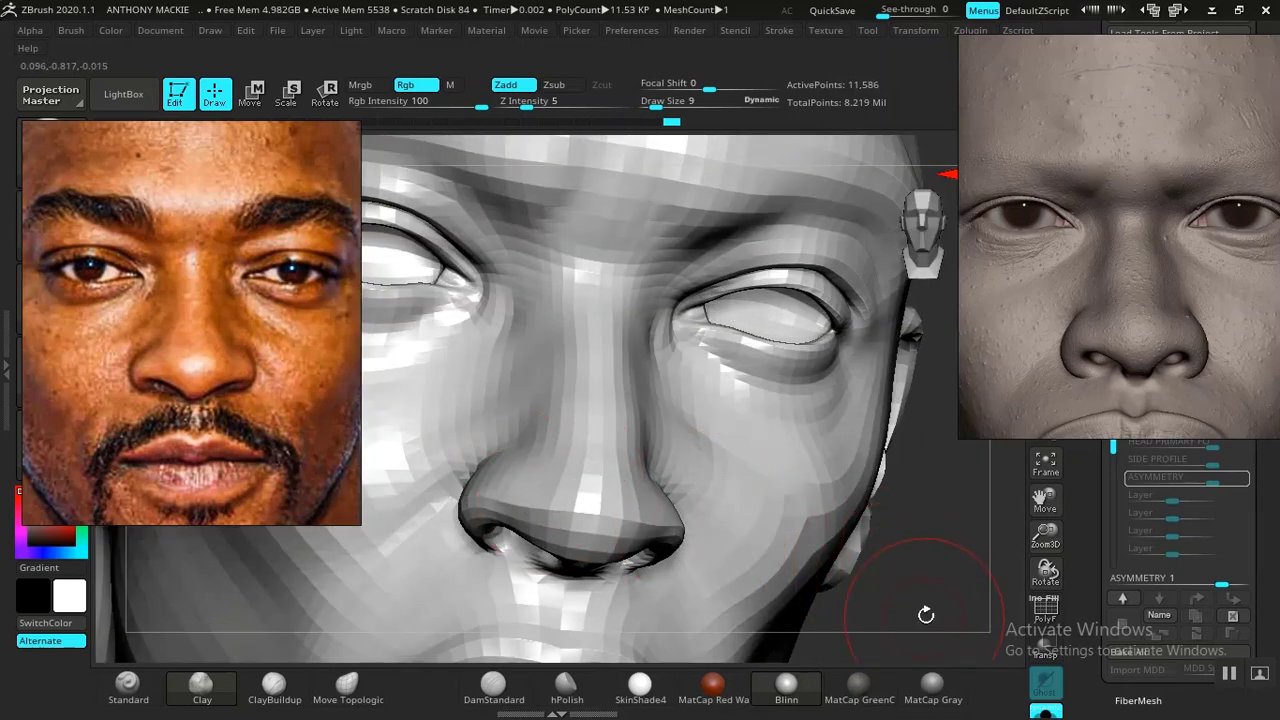
left_click_drag(926, 614, 754, 478)
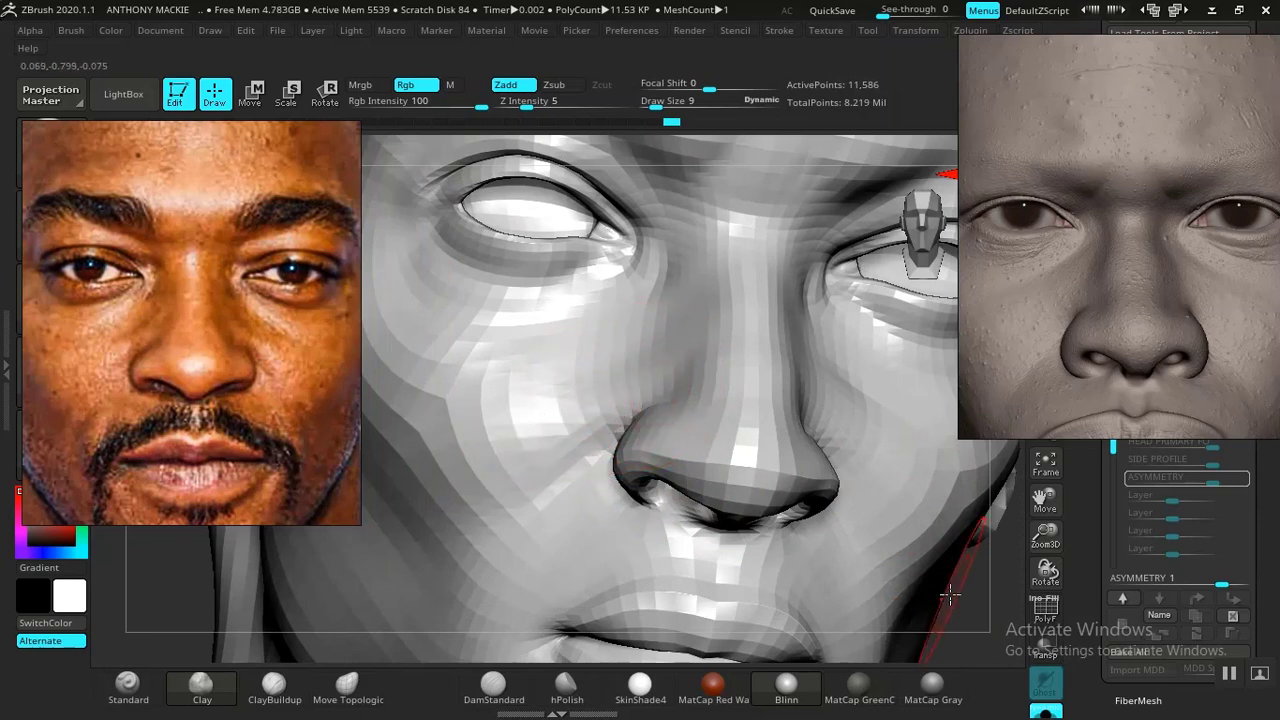
mouse_move(972, 598)
left_mouse_down()
mouse_move(900, 570)
mouse_move(737, 543)
left_mouse_up()
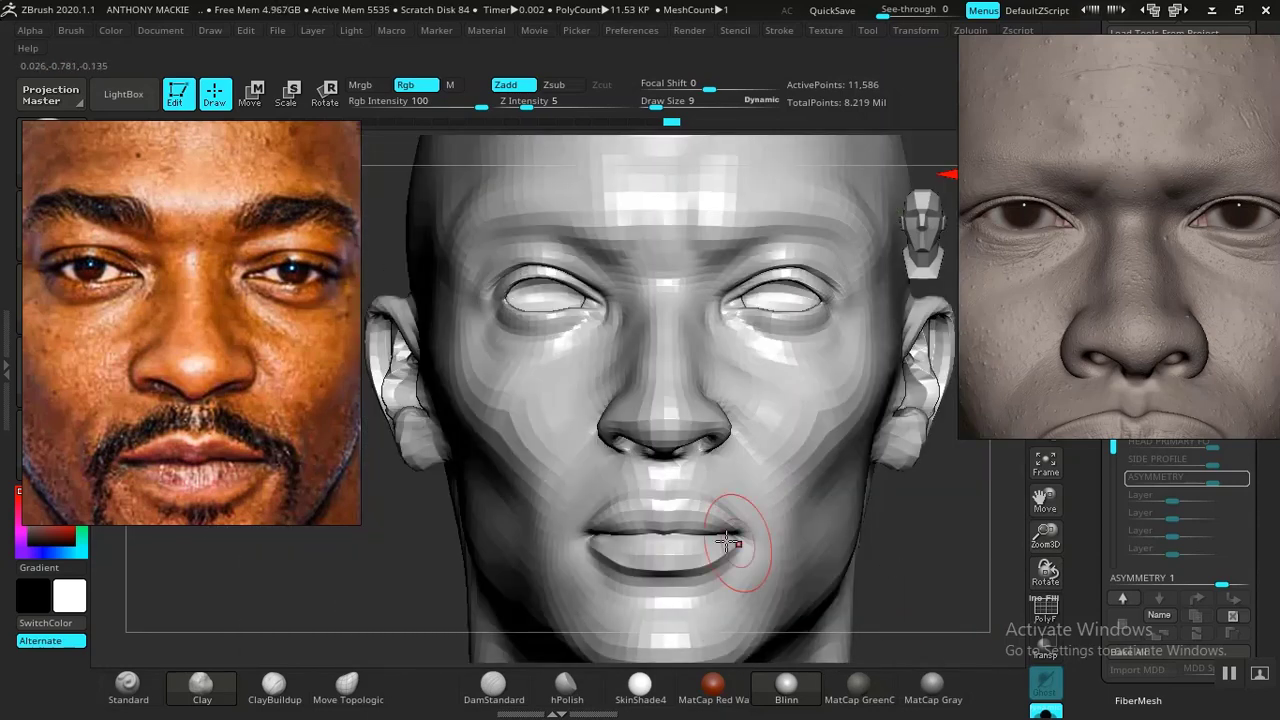
- Refine the transition from the nose into the cheek with the Clay brush at Draw Size 6 and raise the subdivision level
mouse_move(377, 543)
left_mouse_down()
mouse_move(391, 600)
mouse_move(363, 586)
mouse_move(426, 577)
mouse_move(363, 586)
mouse_move(410, 640)
left_mouse_up()
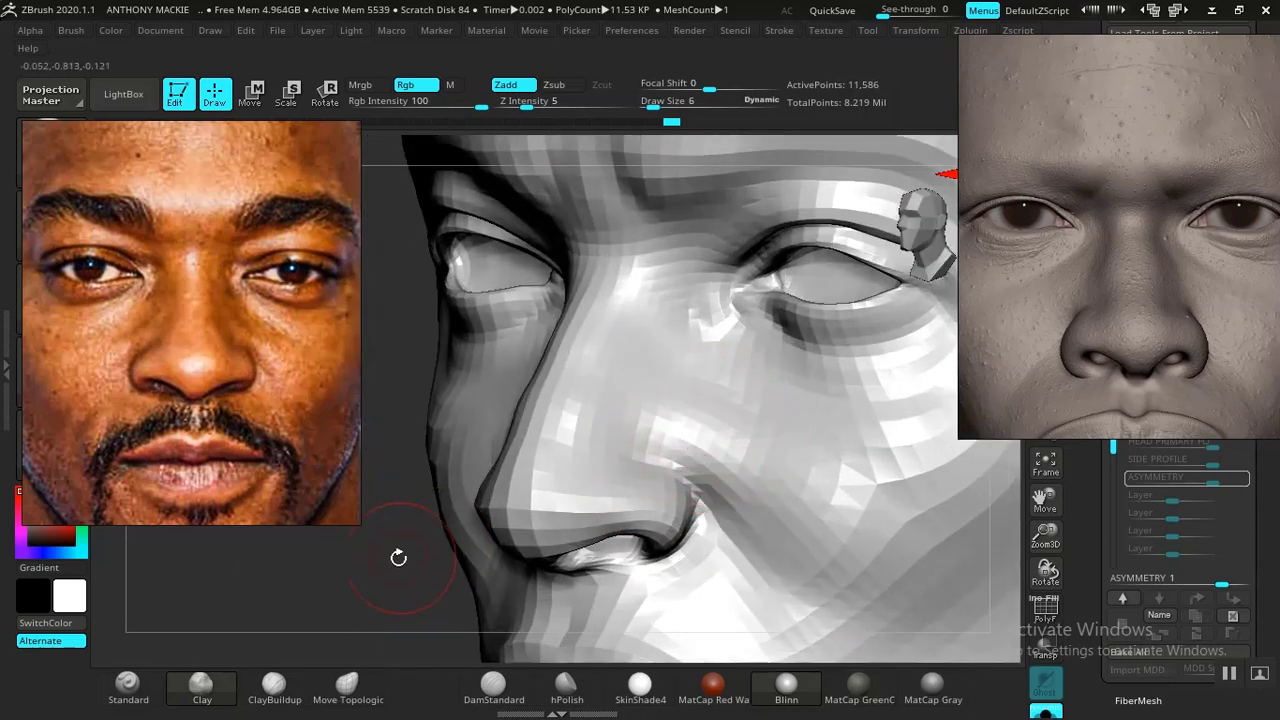
left_click_drag(398, 557, 374, 600)
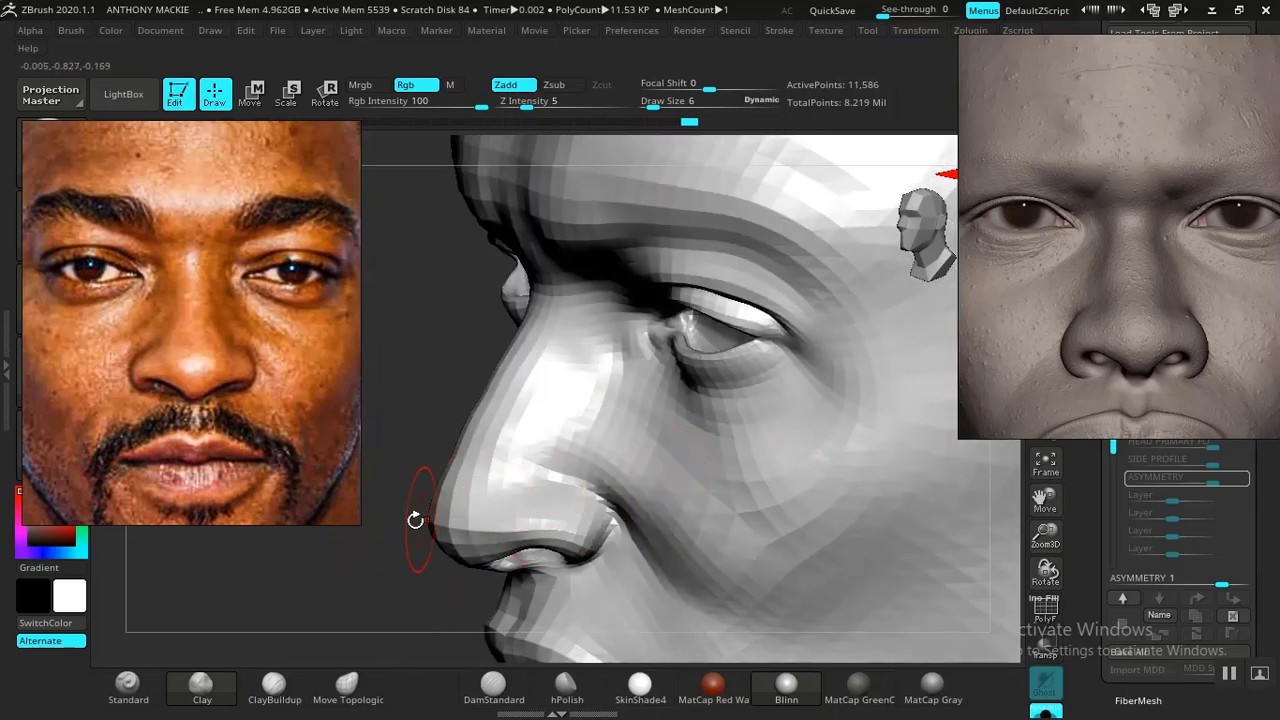
mouse_move(416, 520)
left_mouse_down()
mouse_move(351, 543)
mouse_move(410, 525)
left_mouse_up()
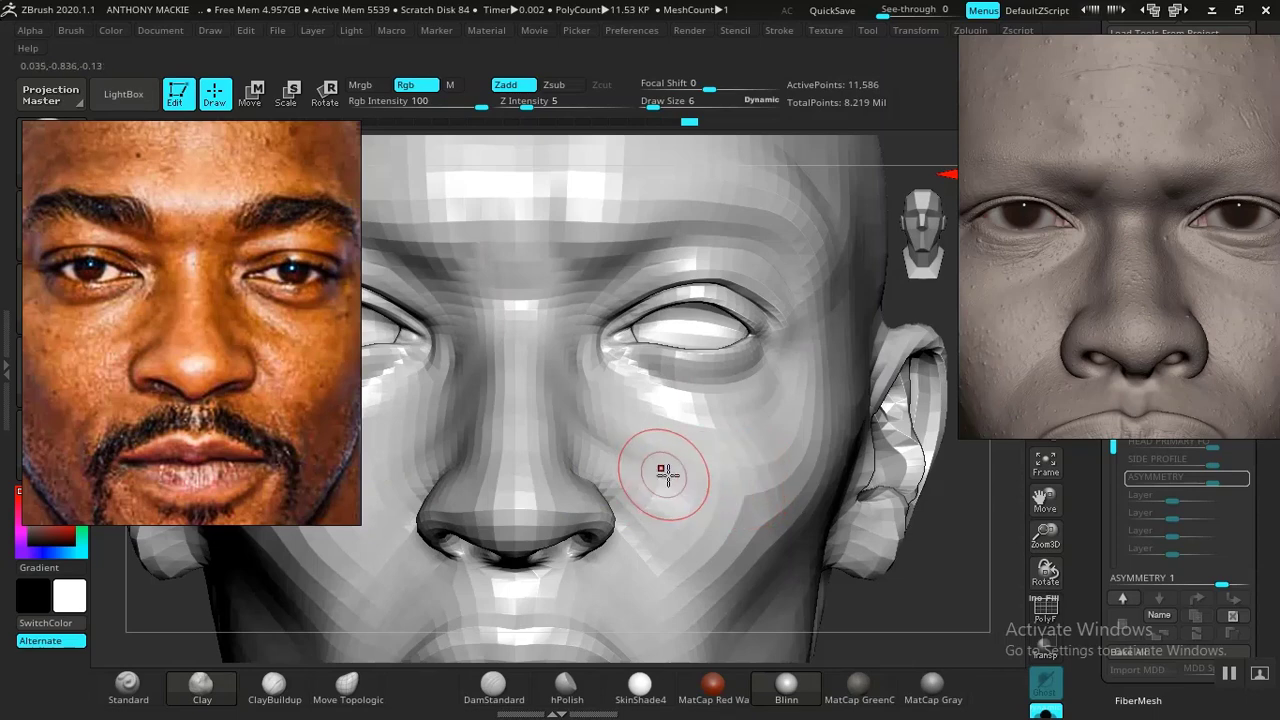
left_click_drag(904, 596, 571, 460)
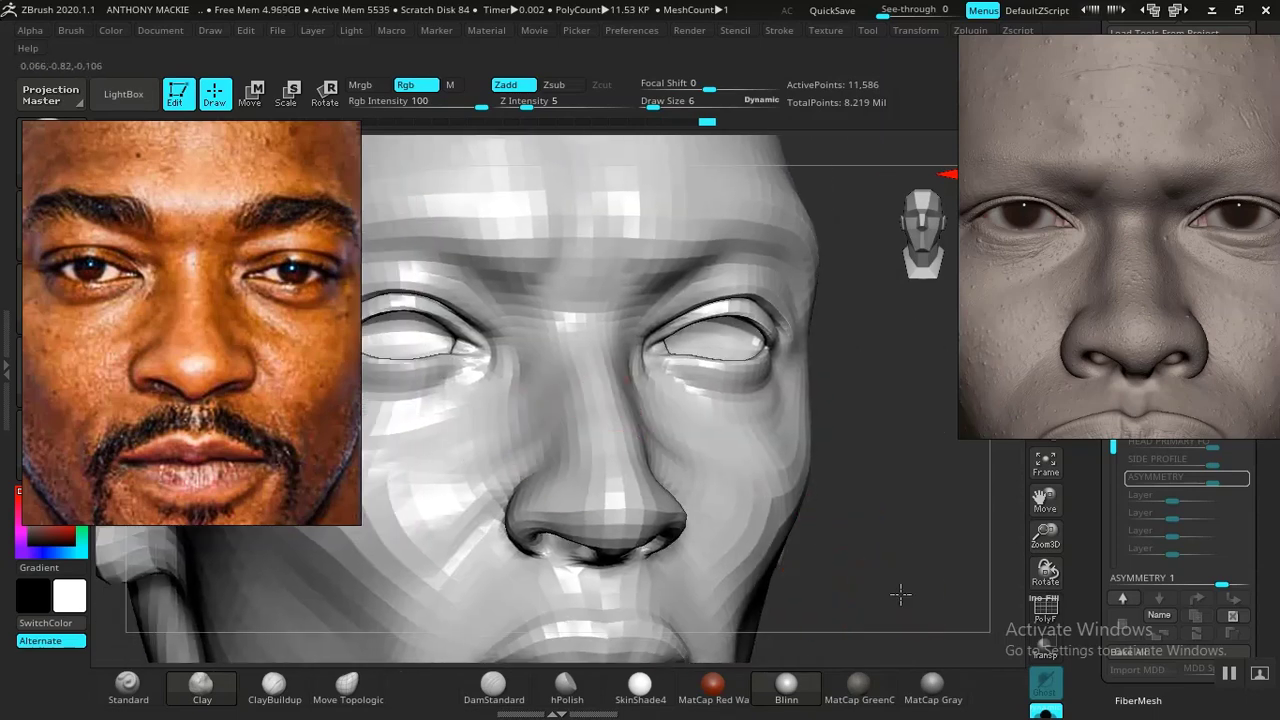
key("f")
mouse_move(814, 512)
left_mouse_down()
mouse_move(803, 523)
mouse_move(908, 594)
mouse_move(894, 546)
mouse_move(903, 597)
mouse_move(911, 551)
mouse_move(920, 606)
mouse_move(893, 573)
left_mouse_up()
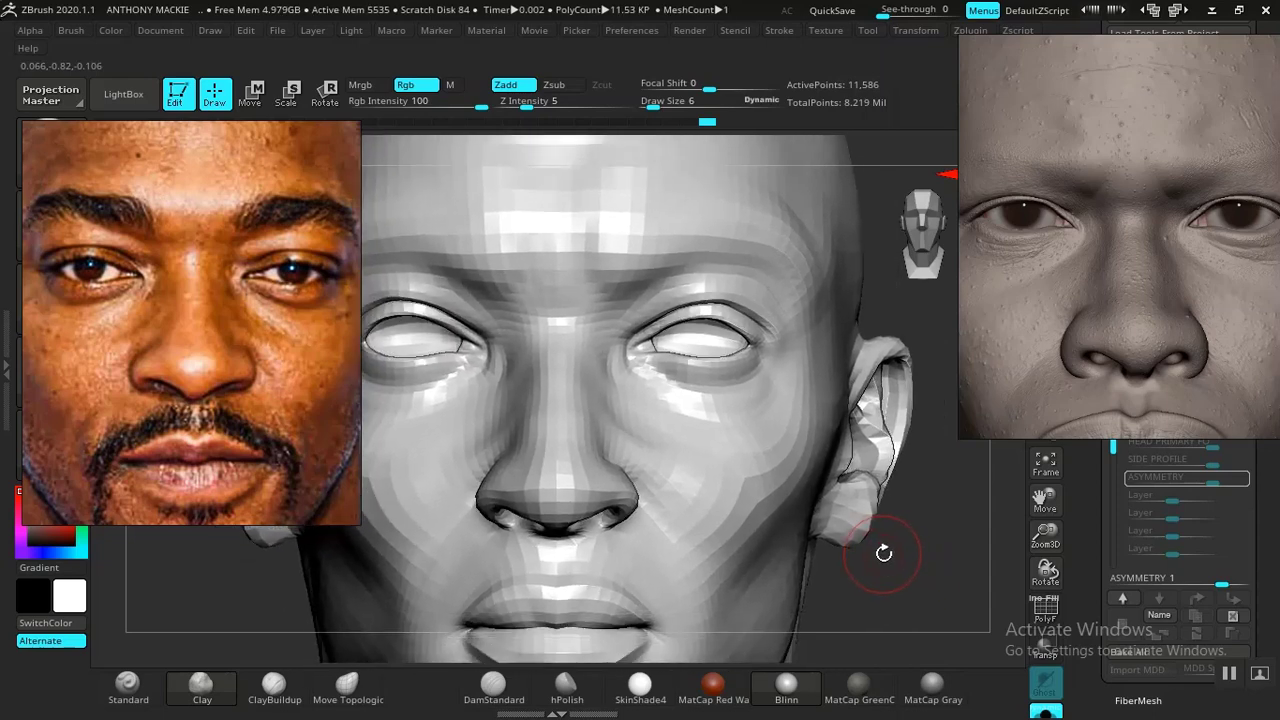
key("d")
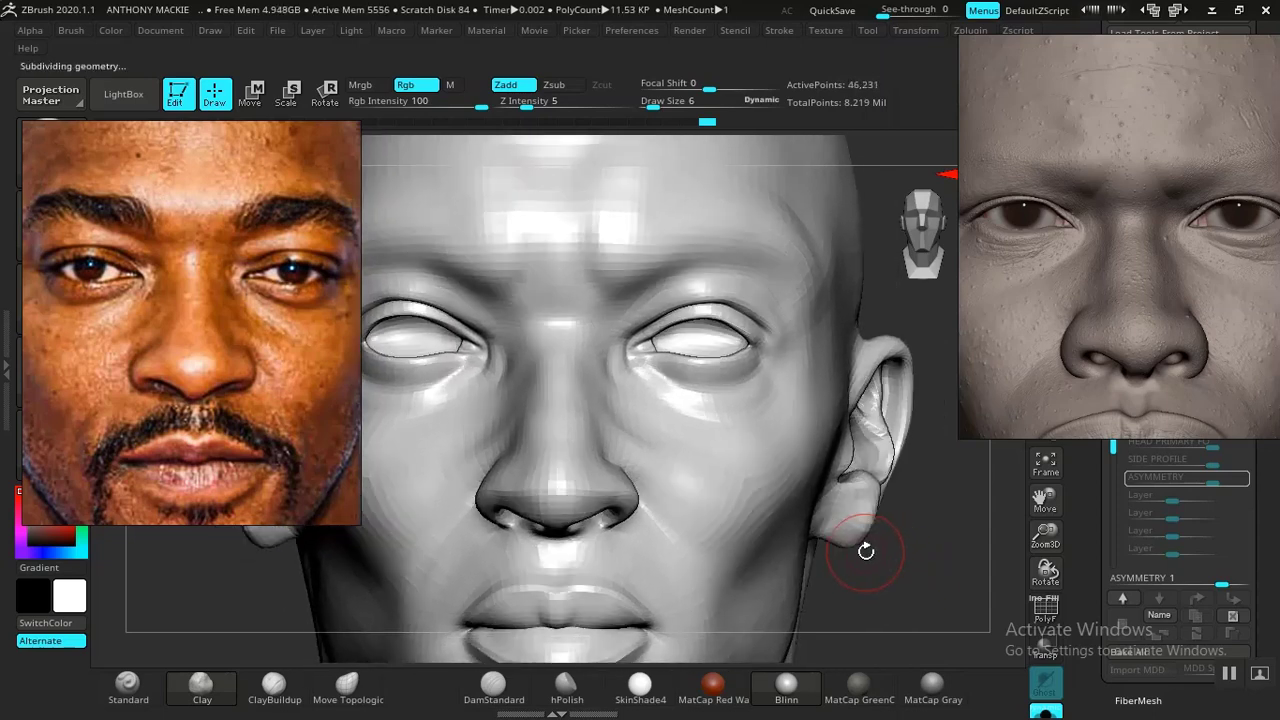
- Deepen the hollows between the inner brows and eye corners with the Standard brush at Draw Size 5 and Z Intensity 8, and smooth them
mouse_move(899, 584)
left_mouse_down()
mouse_move(920, 614)
mouse_move(912, 600)
left_mouse_up()
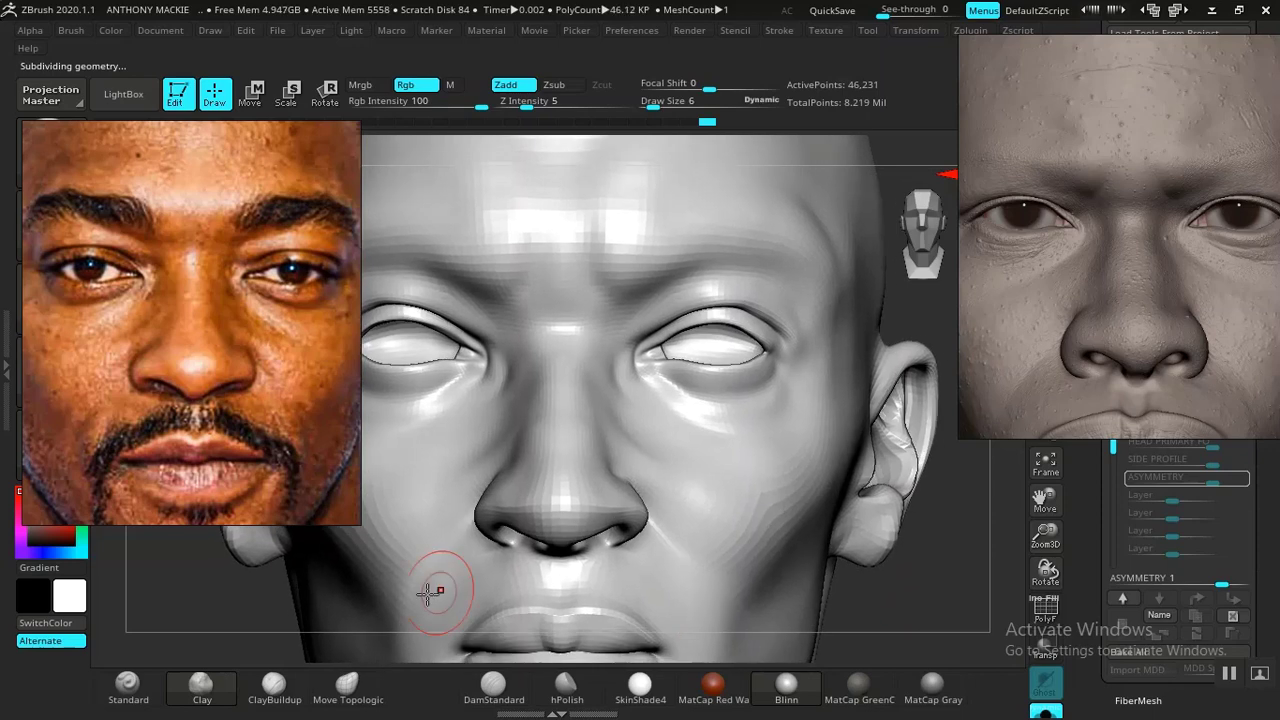
left_click_drag(203, 597, 360, 589)
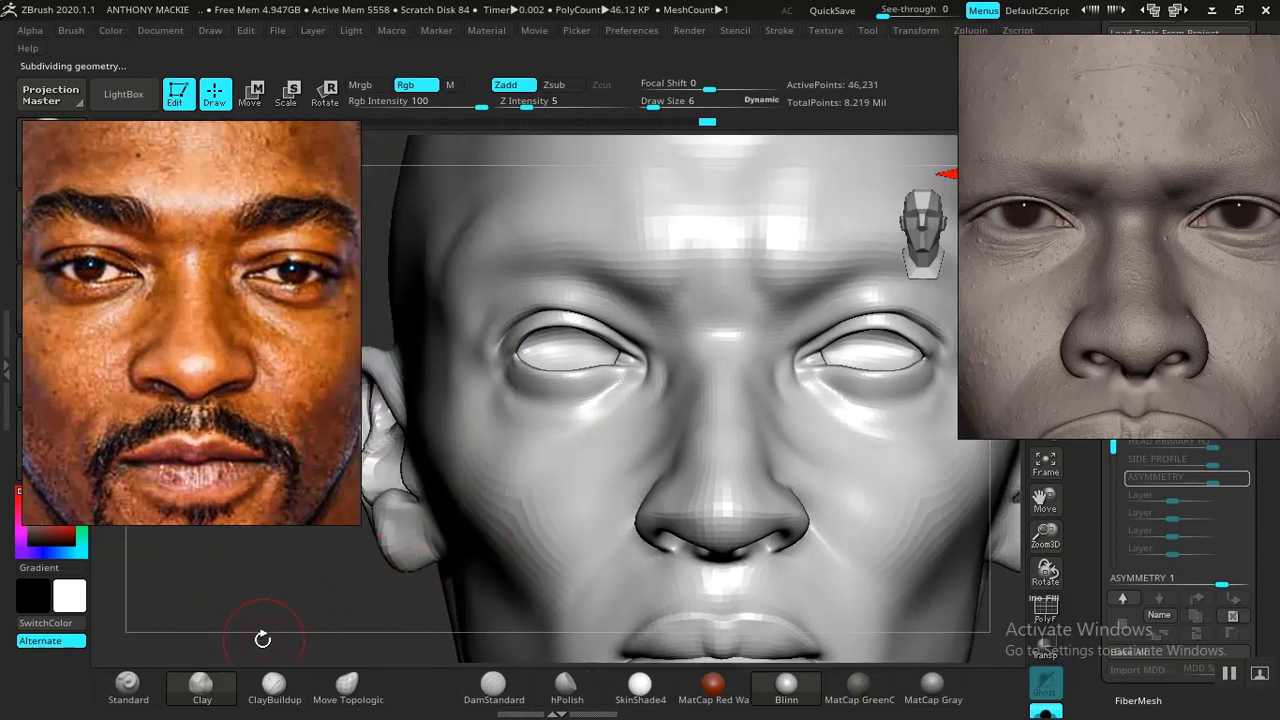
left_click(127, 685)
mouse_move(366, 604)
left_mouse_down()
mouse_move(315, 612)
mouse_move(323, 623)
mouse_move(371, 600)
left_mouse_up()
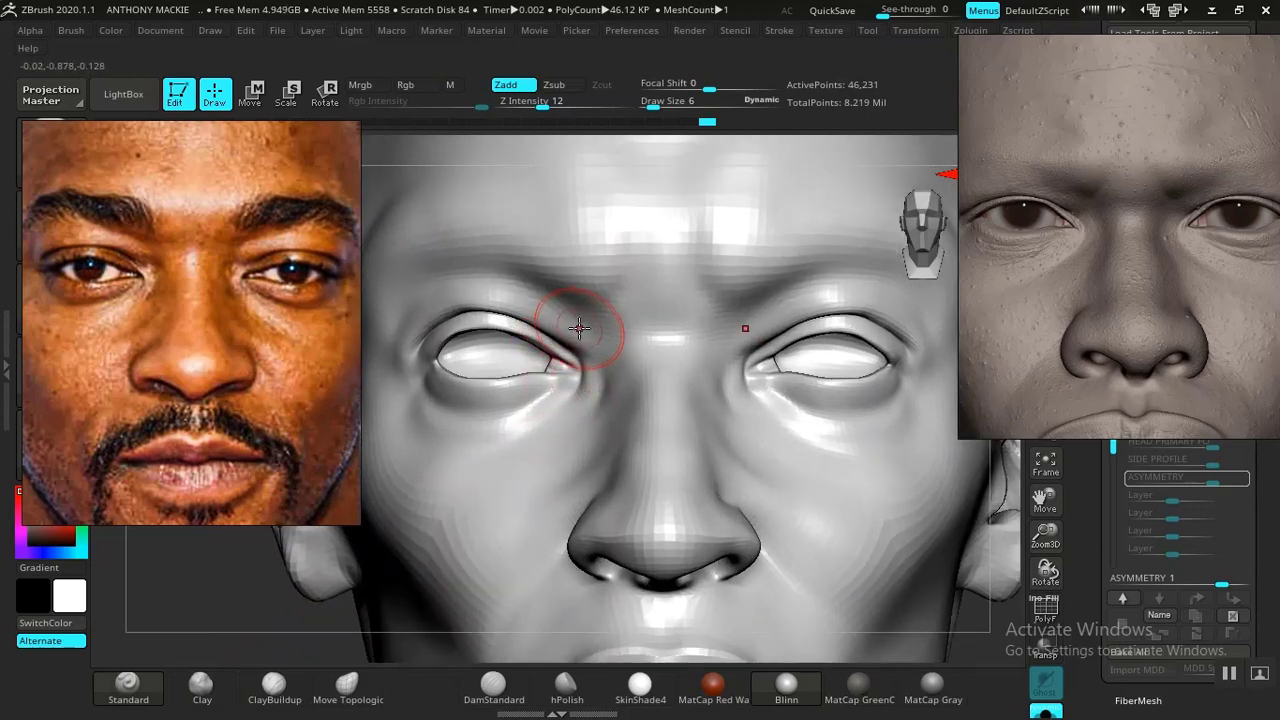
left_click_drag(593, 333, 584, 321, "alt")
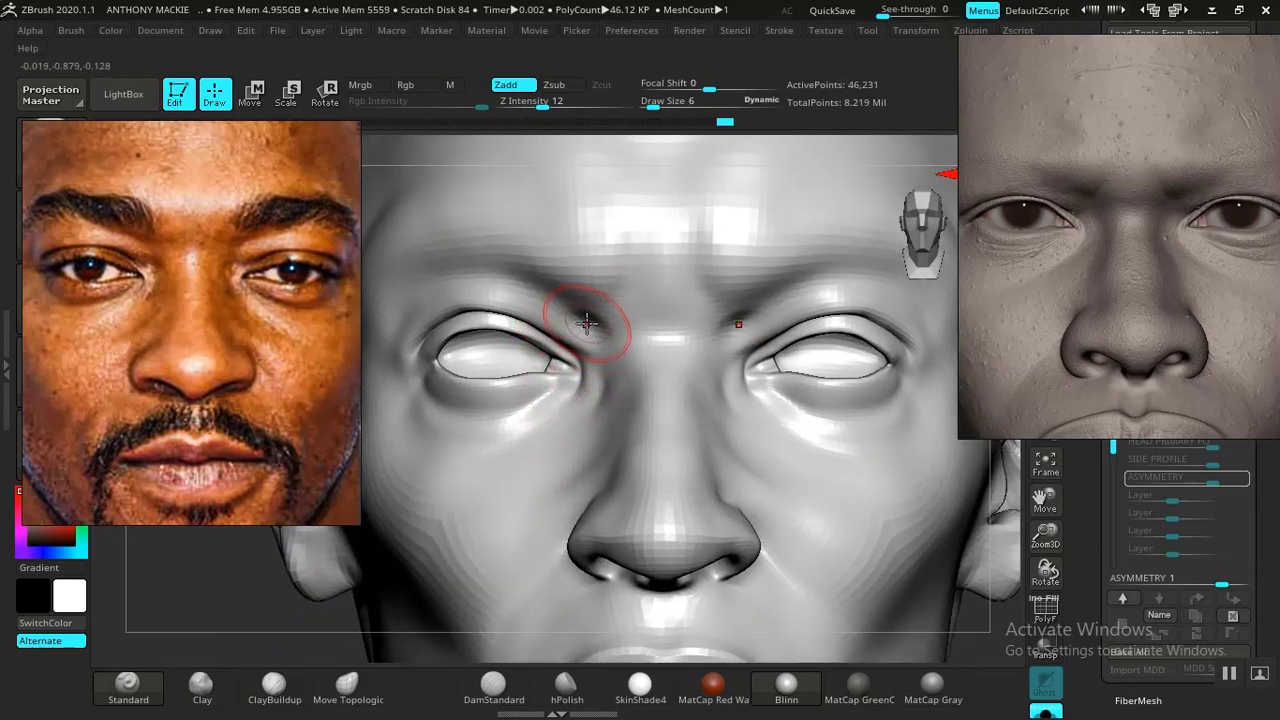
key("ctrl+z")
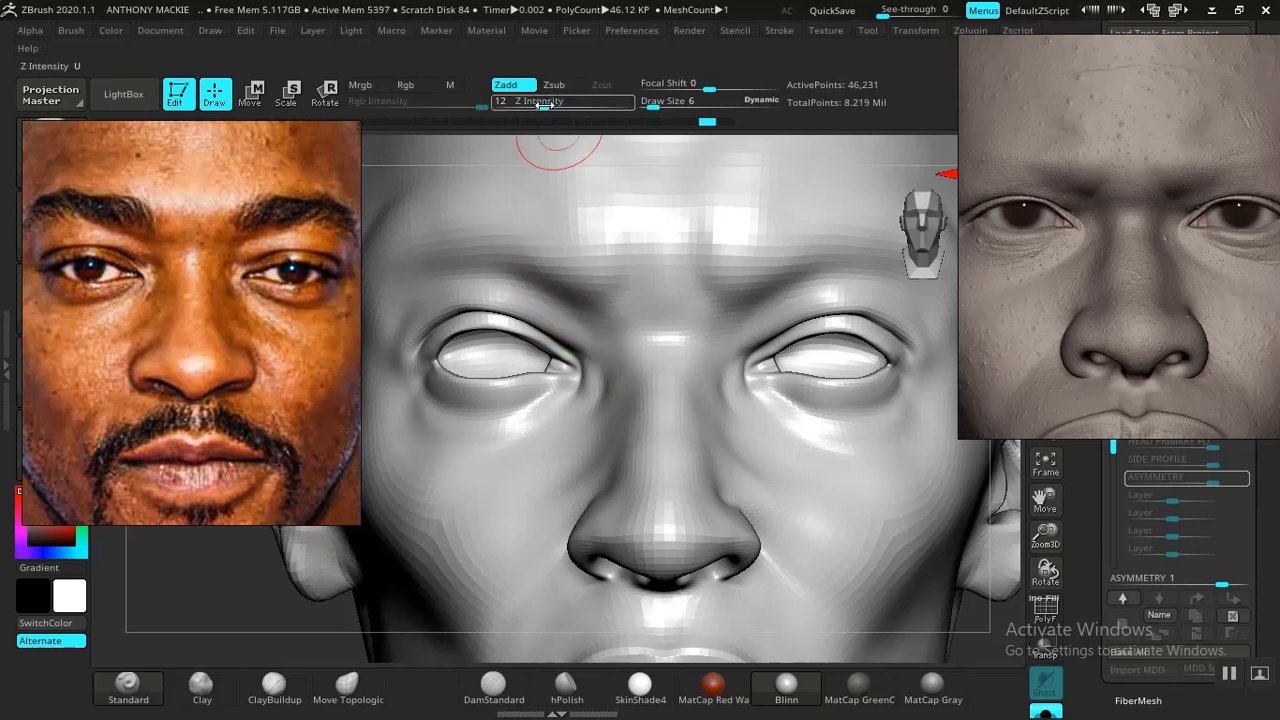
left_click_drag(543, 104, 535, 106)
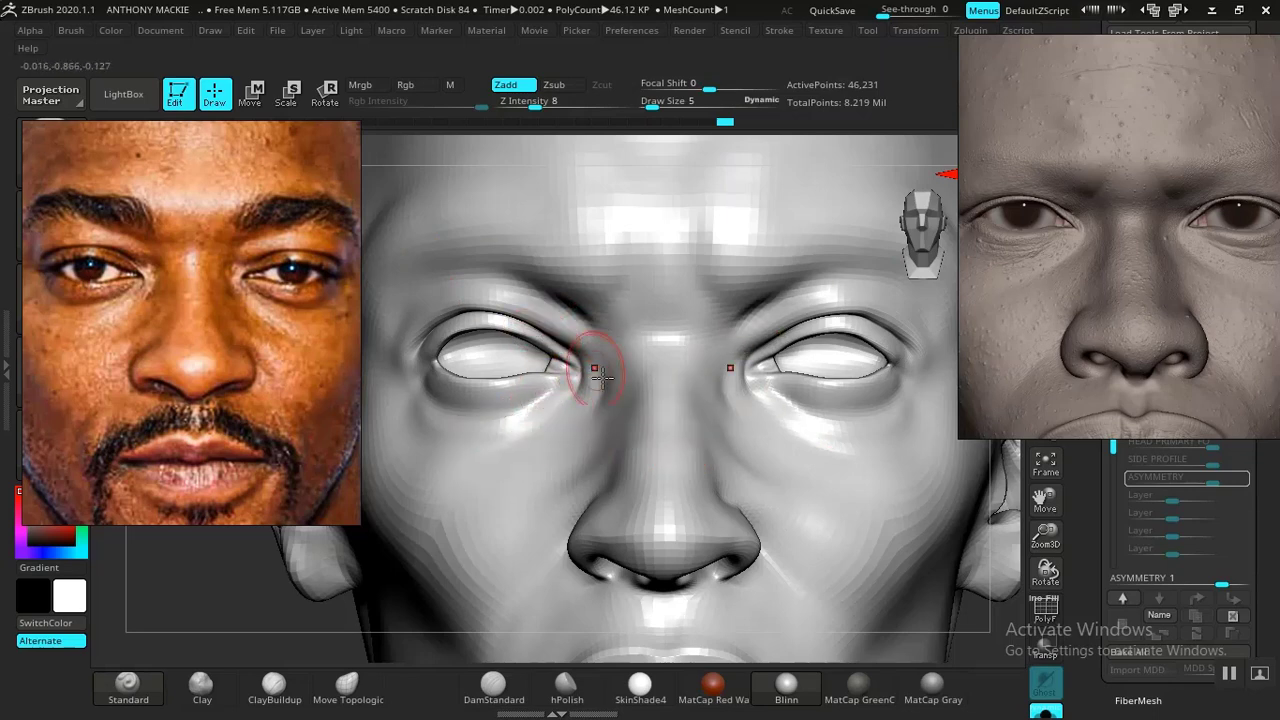
key("shift")
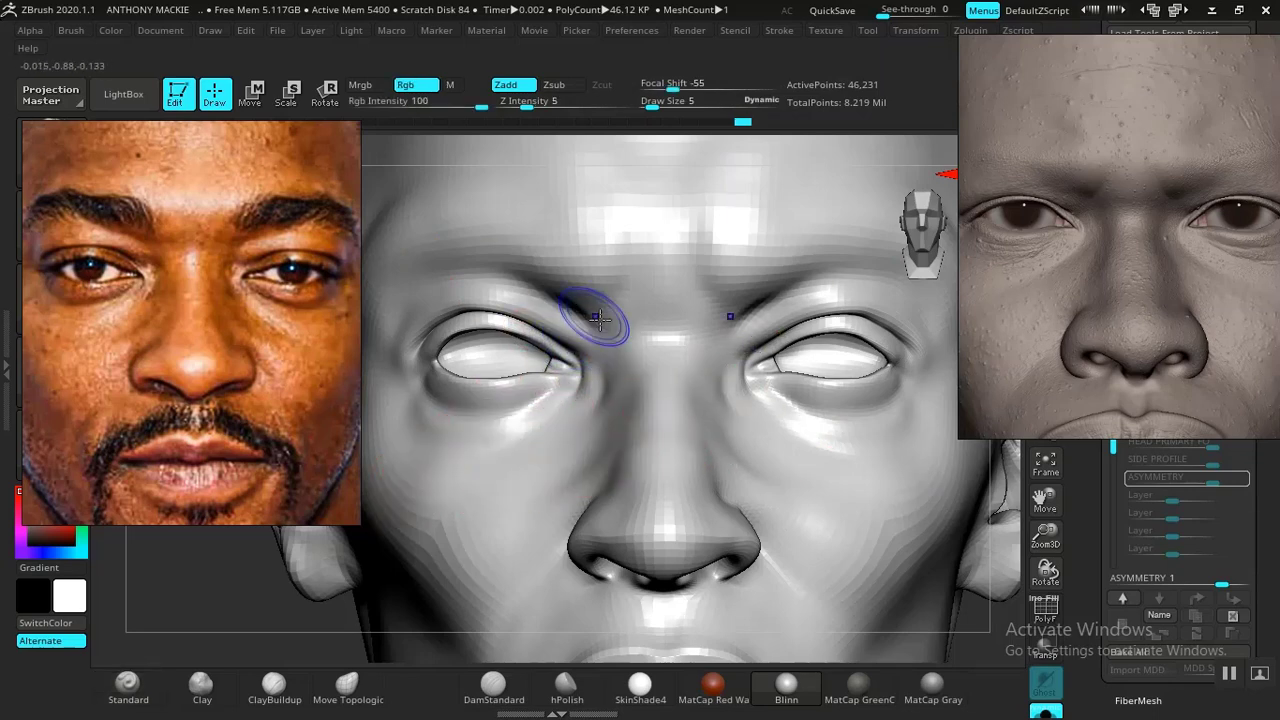
mouse_move(600, 320)
left_mouse_down("shift")
mouse_move(584, 311)
mouse_move(608, 322)
left_mouse_up("shift")
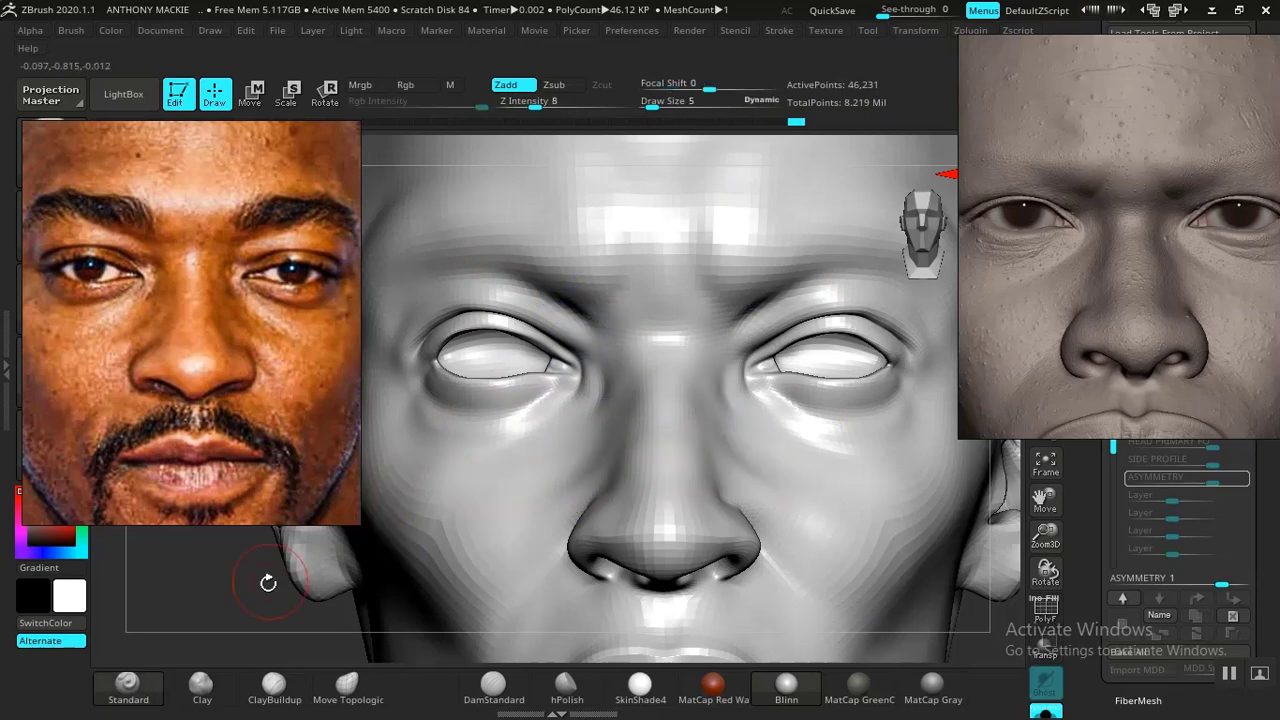
left_click_drag(268, 582, 290, 525, "alt")
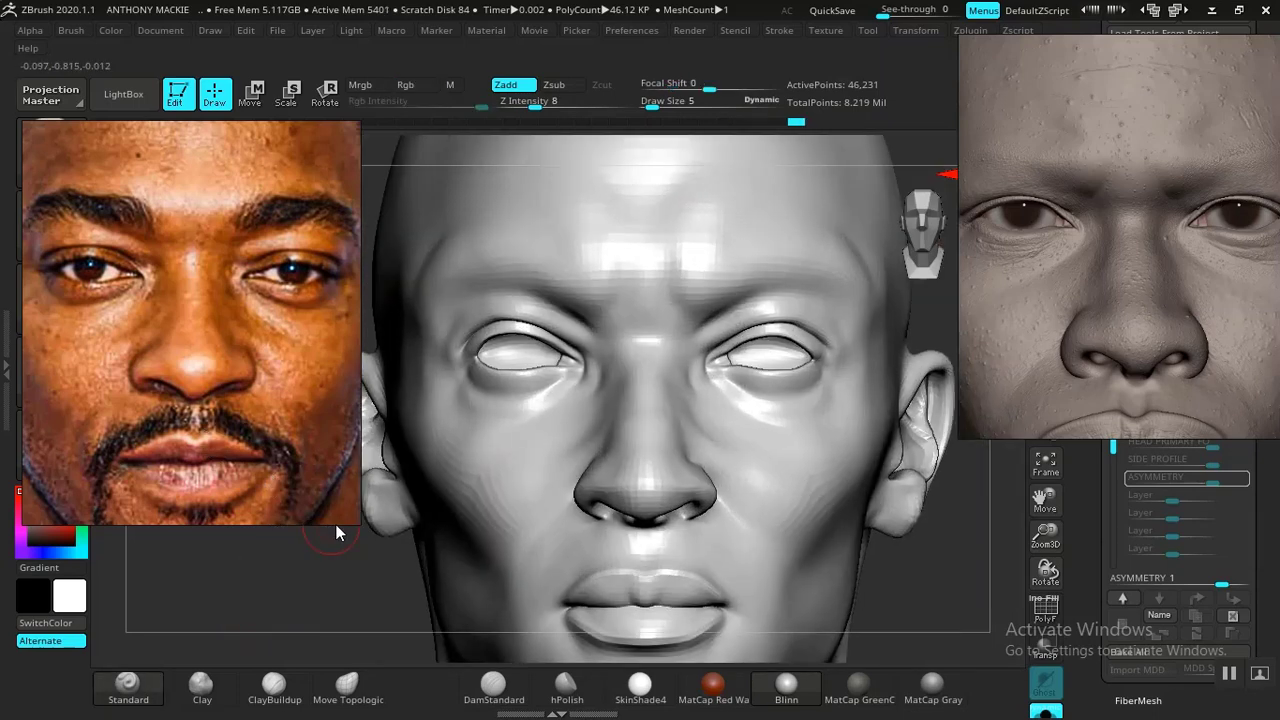
left_click_drag(316, 581, 345, 607, "alt")
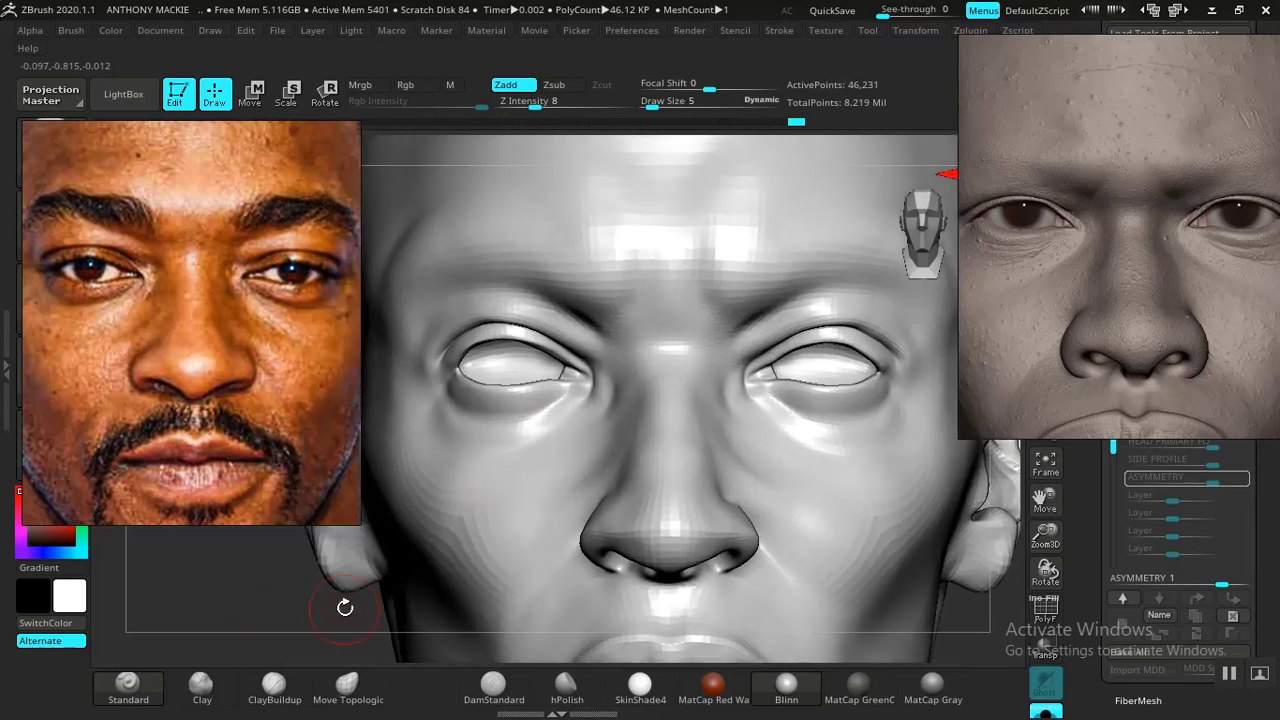
- Try to build up the frown area between the brows with the Standard brush at Draw Size 5 and Z Intensity 8
key("[")
key("]")
key("]")
key("]")
key("]")
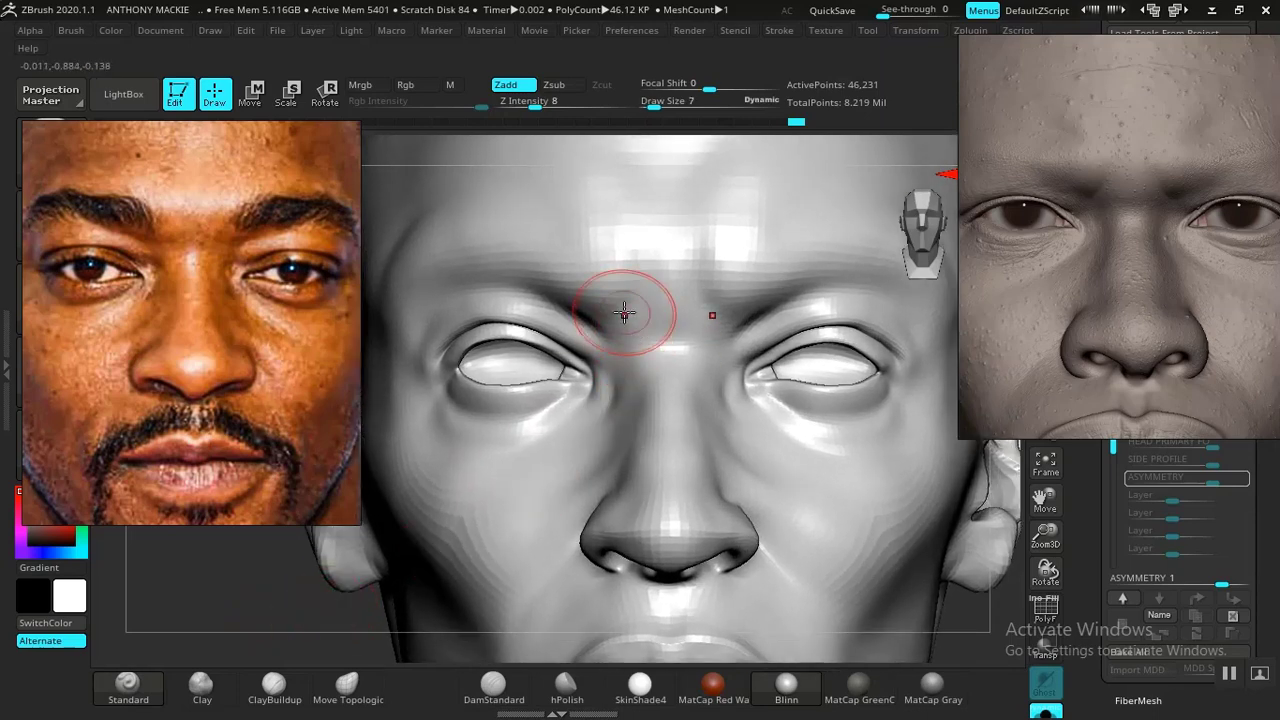
left_click_drag(282, 603, 289, 560)
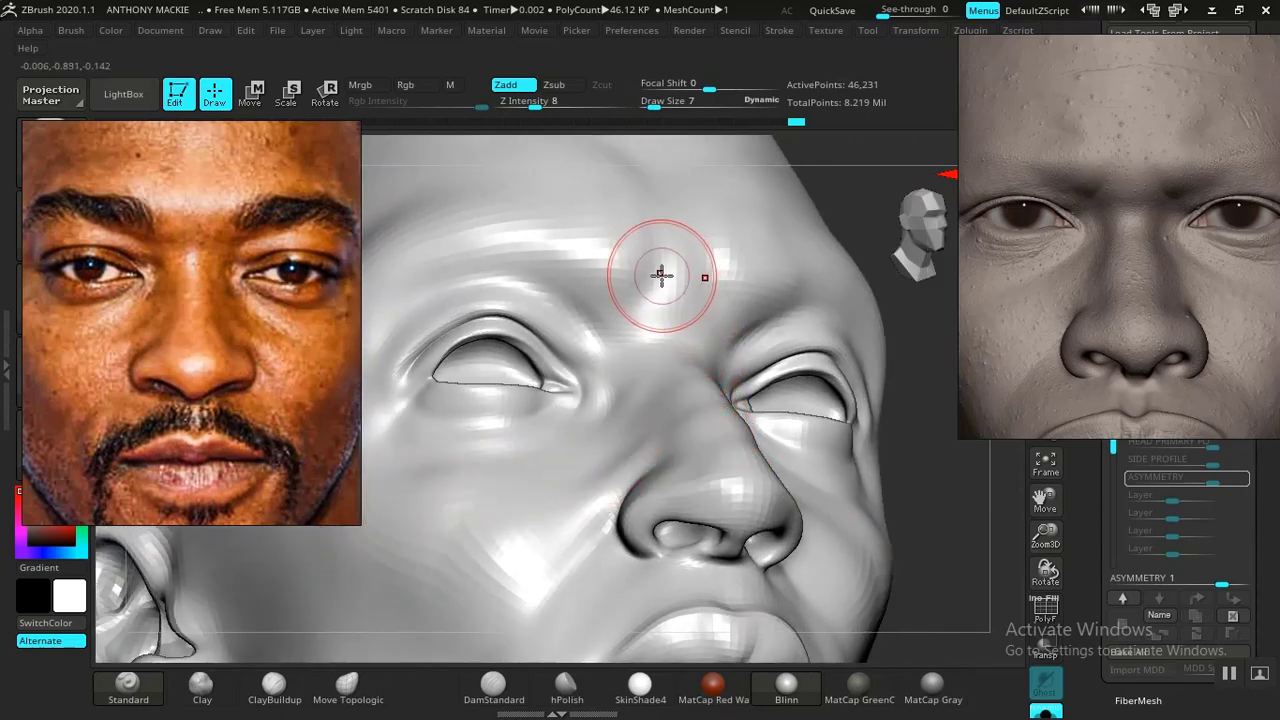
key("[")
key("[")
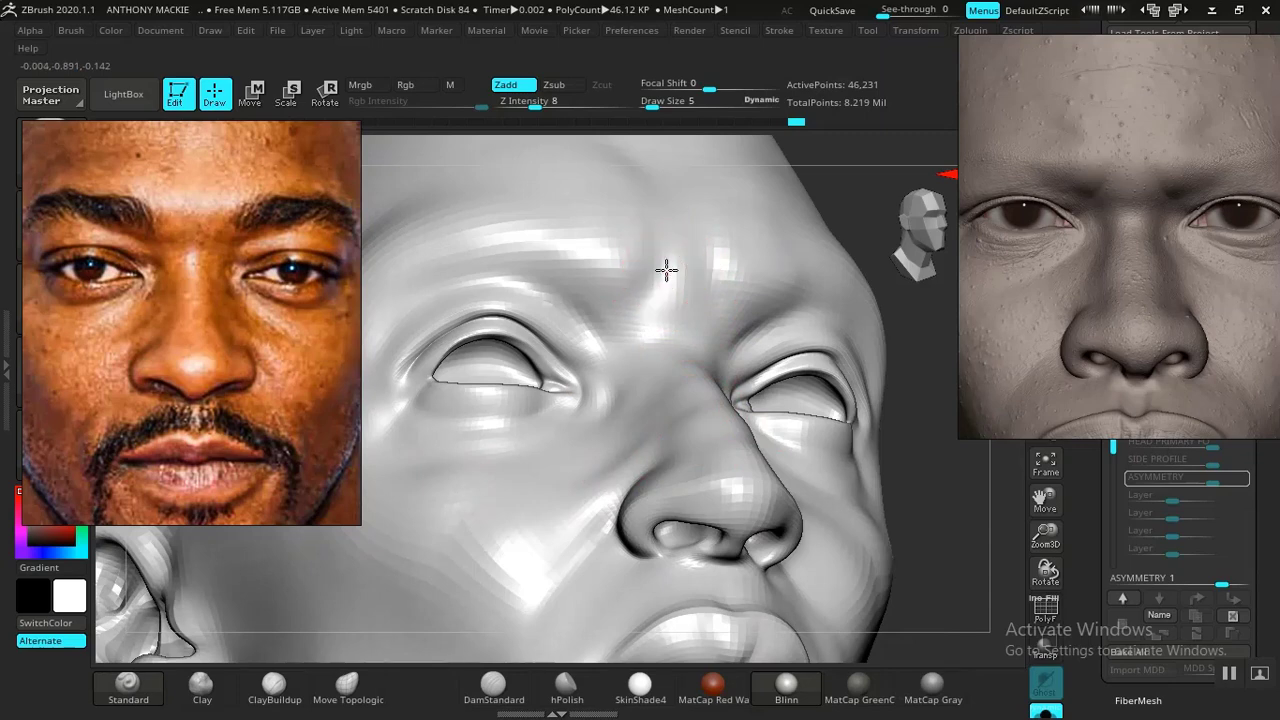
left_click_drag(650, 292, 646, 298)
left_click_drag(665, 276, 626, 326)
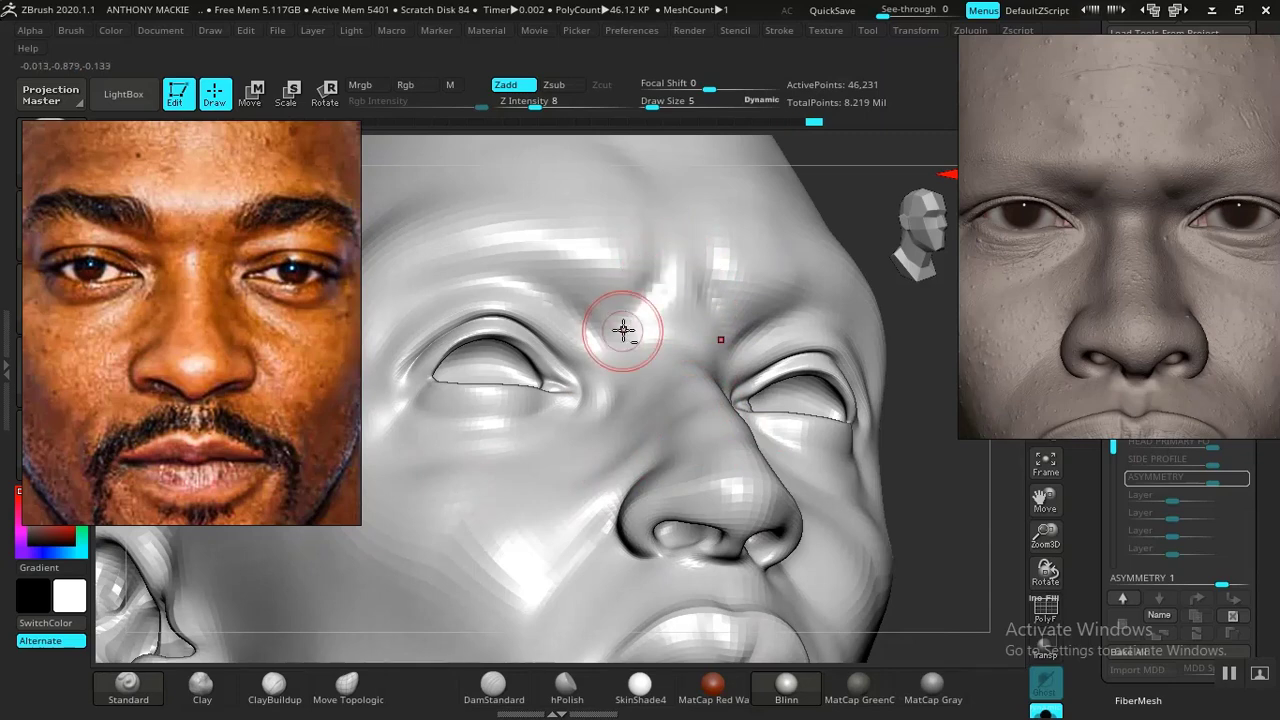
left_click_drag(954, 467, 900, 470)
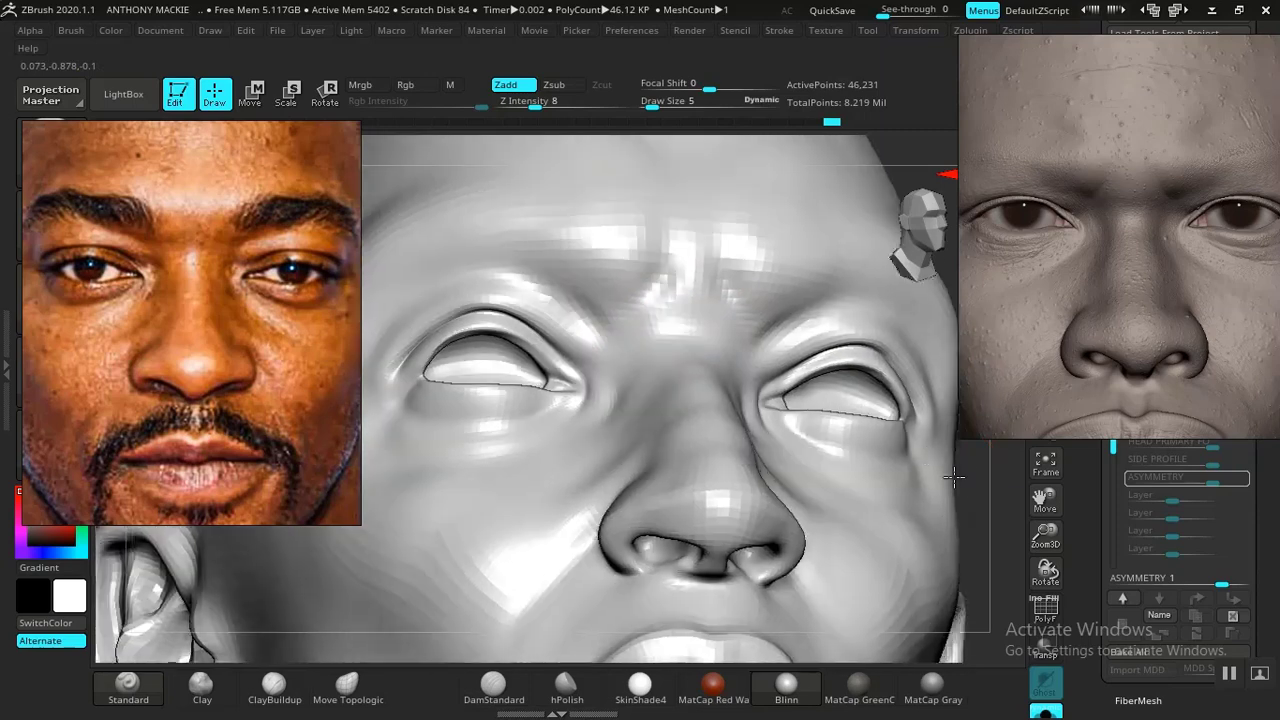
mouse_move(689, 262)
left_mouse_down()
mouse_move(656, 292)
mouse_move(646, 327)
left_mouse_up()
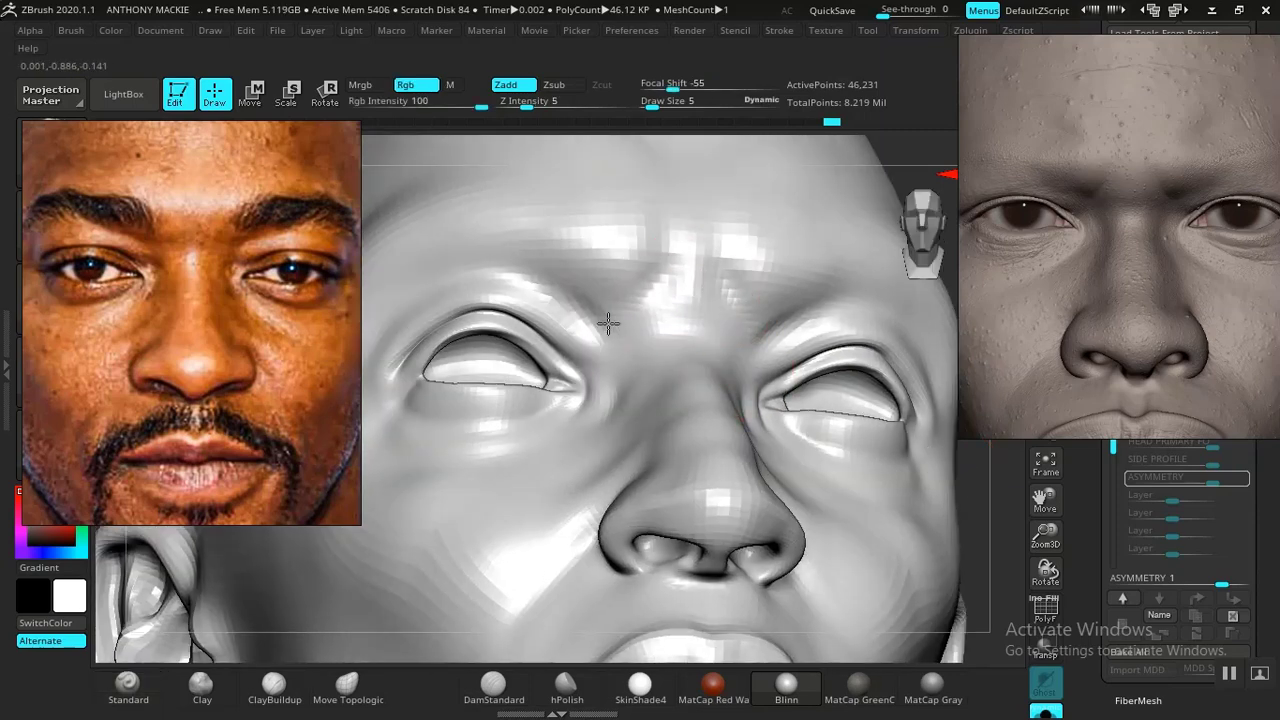
key("f")
mouse_move(831, 466)
left_mouse_down()
mouse_move(856, 495)
mouse_move(877, 597)
mouse_move(910, 549)
left_mouse_up()
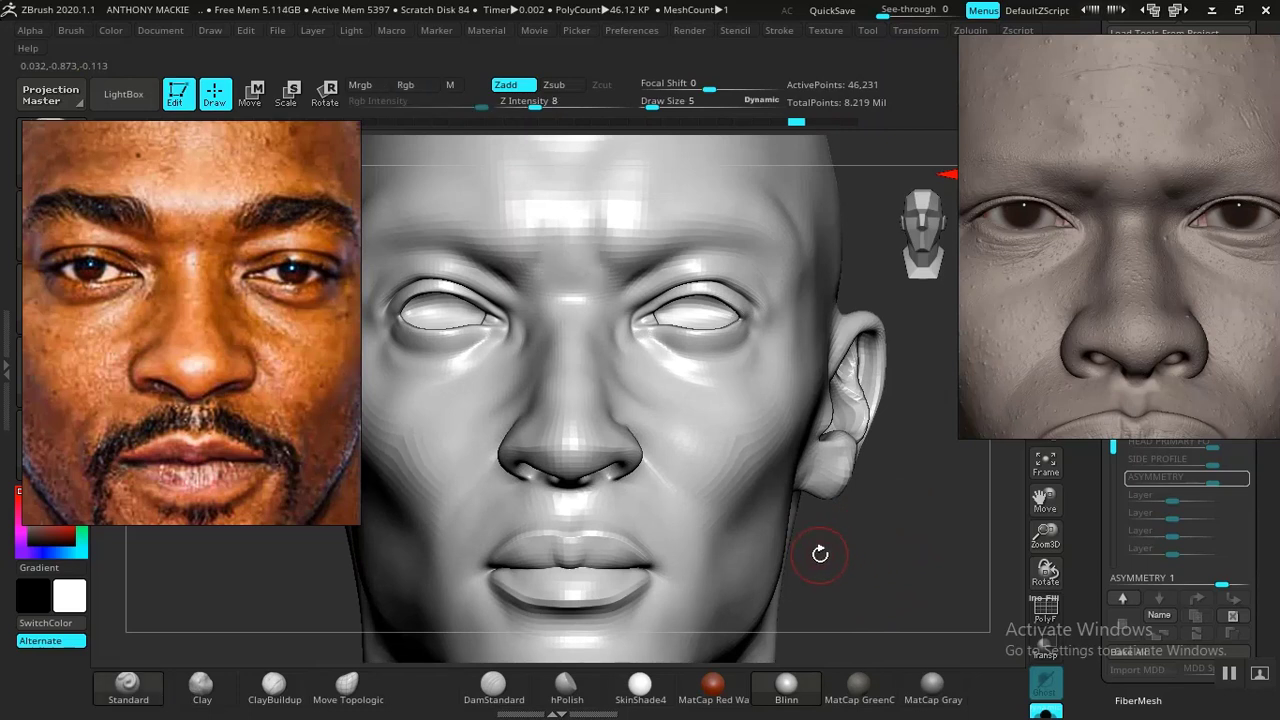
- Try to carve and smooth creases from the inner brow ends toward the nose bridge with DamStandard at Draw Size 5
left_click(493, 686)
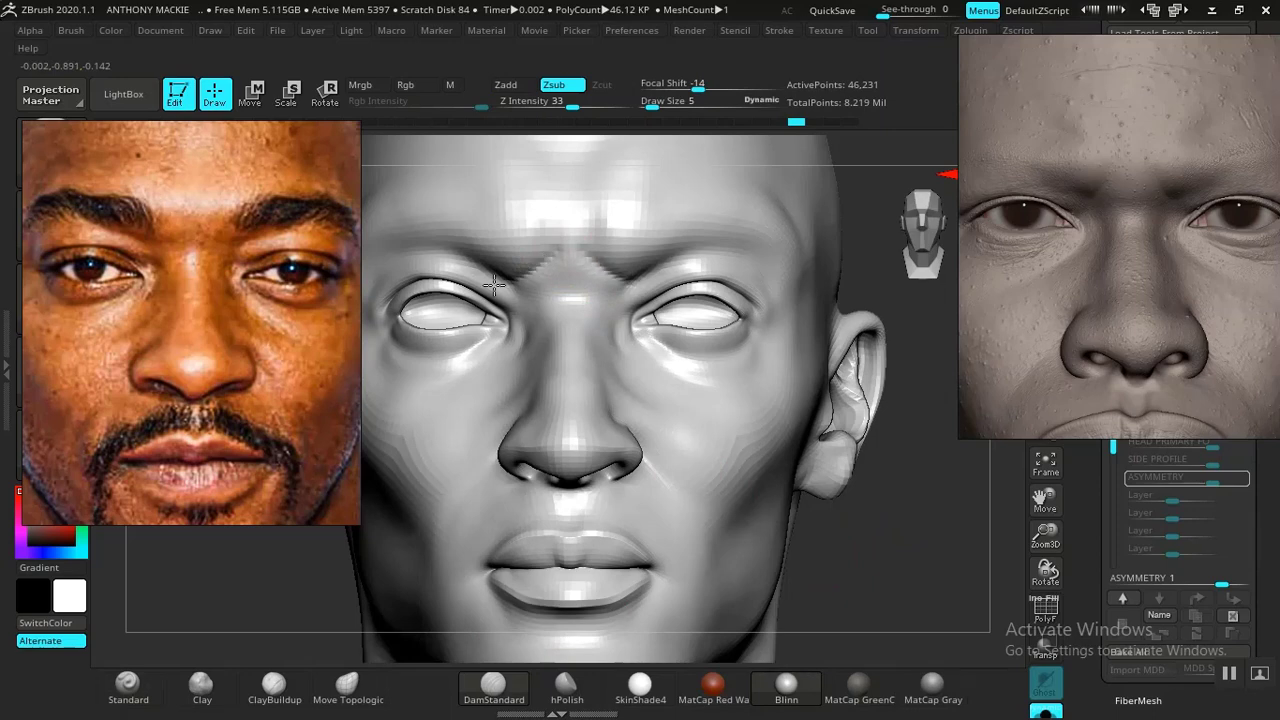
left_click_drag(860, 567, 864, 602)
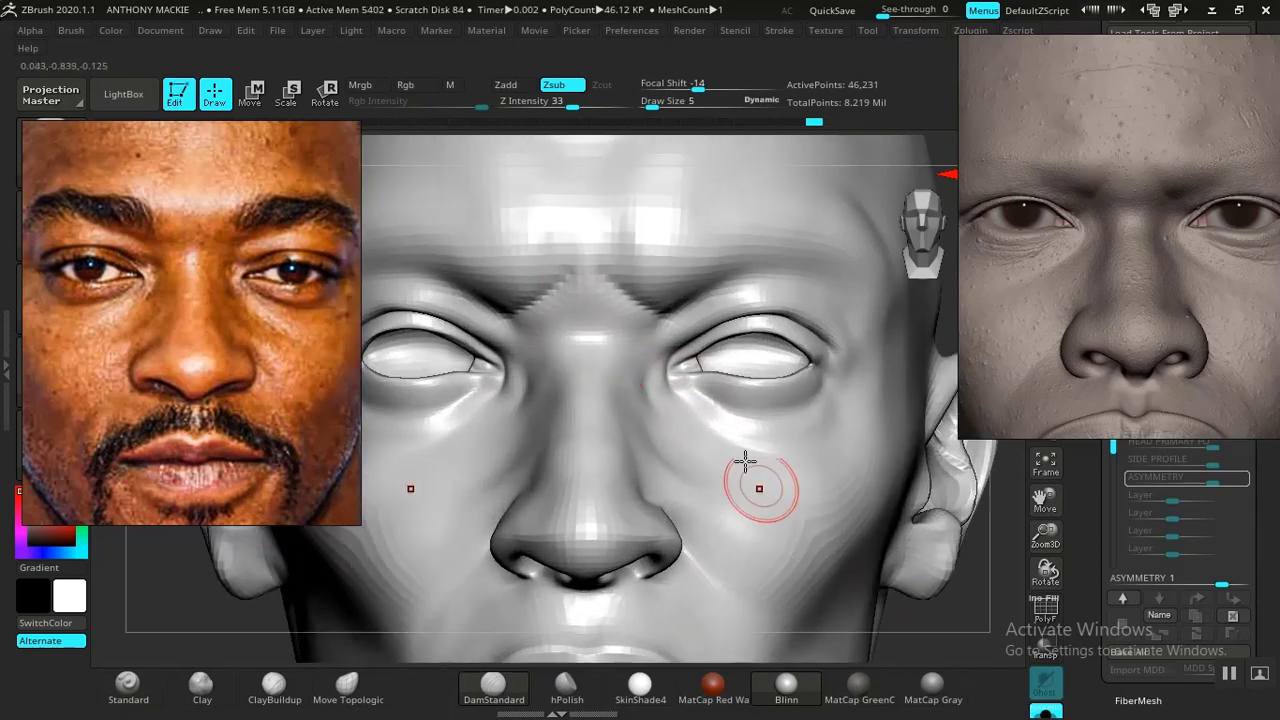
mouse_move(571, 288)
left_mouse_down("shift")
mouse_move(526, 313)
mouse_move(546, 297)
left_mouse_up("shift")
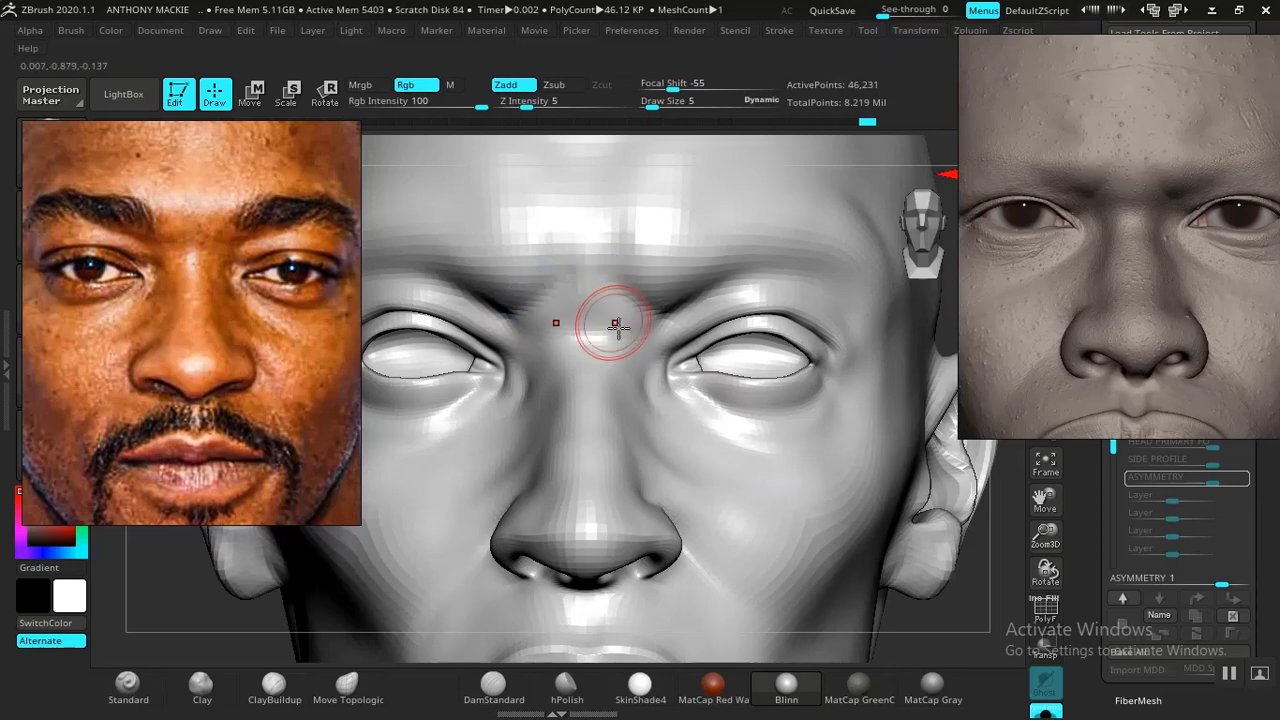
key("ctrl+z")
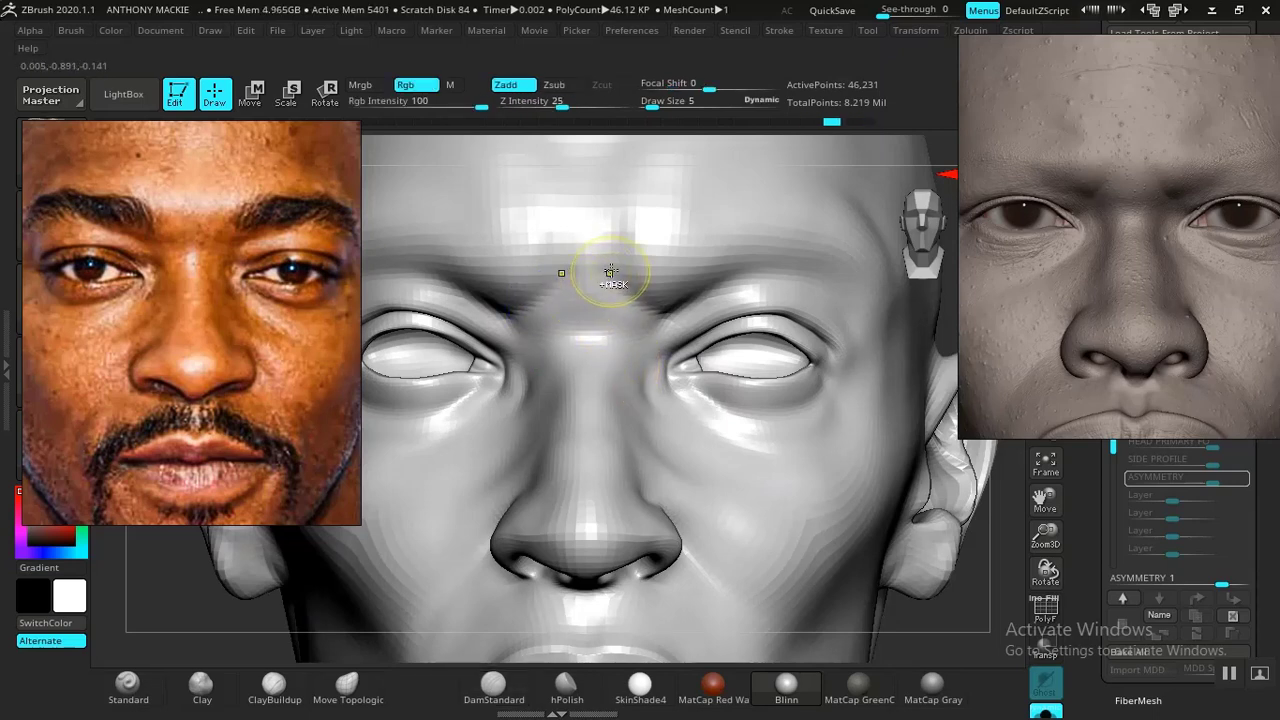
key("ctrl+z")
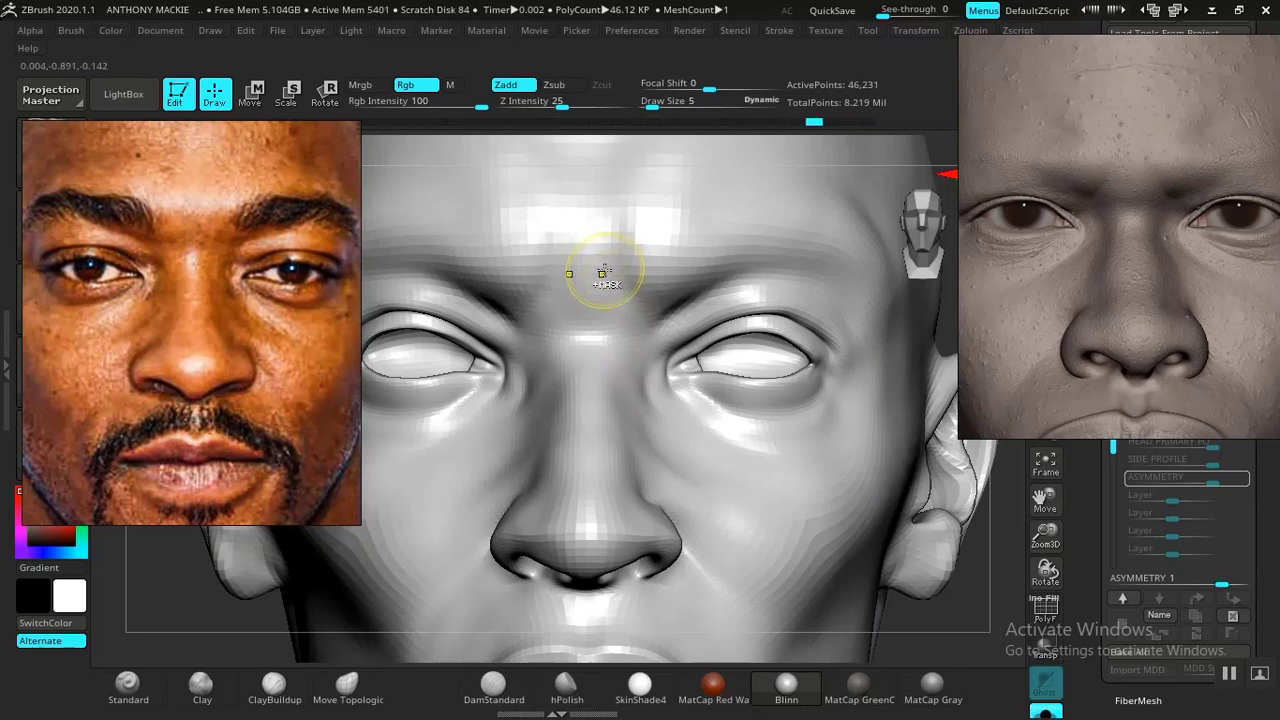
- Carve the creases below the inner brows with DamStandard at Z Intensity 33, and soften the area between the brows with the Clay brush
key("b")
key("d")
key("s")
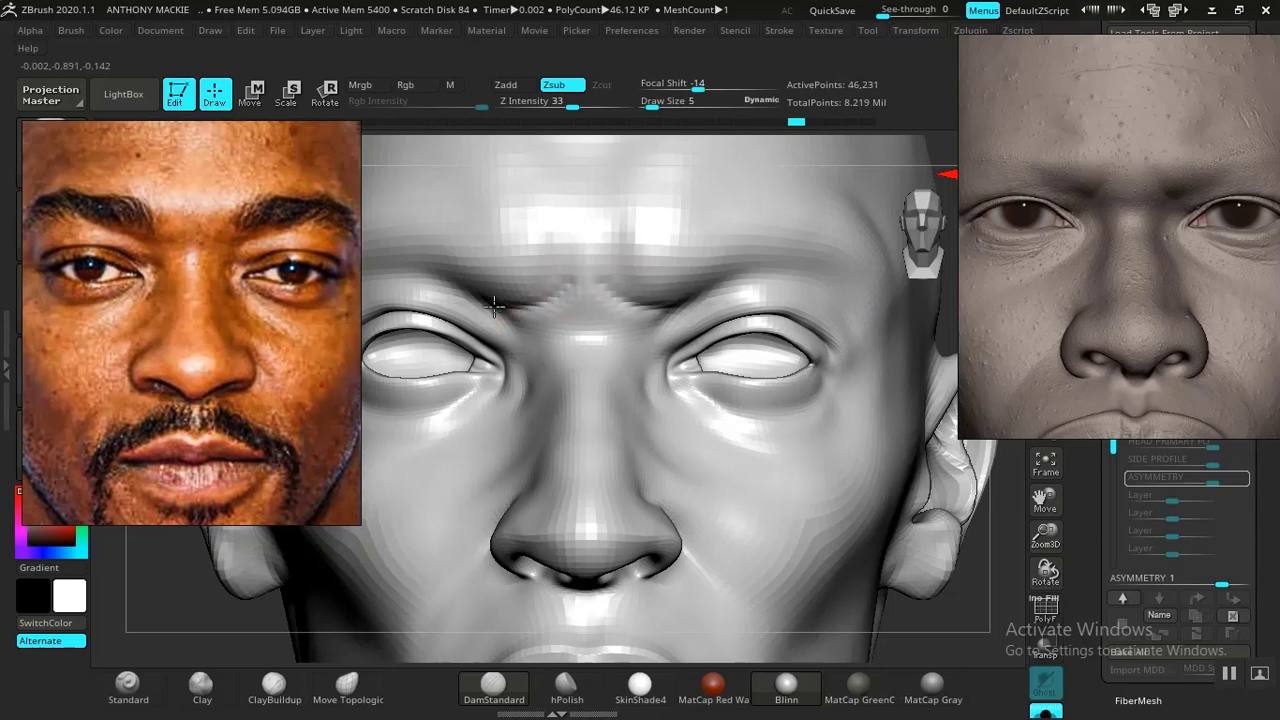
left_click(201, 686)
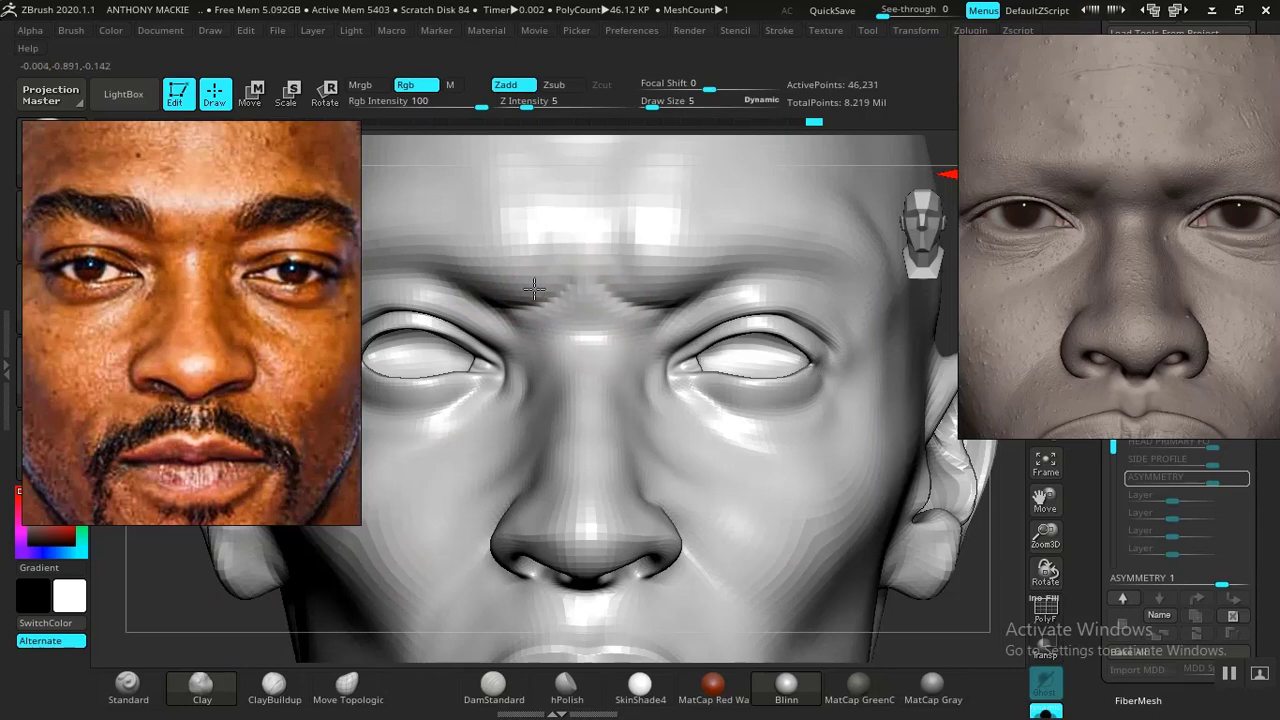
left_click_drag(535, 290, 538, 303)
mouse_move(546, 258)
left_mouse_down()
mouse_move(547, 295)
mouse_move(558, 265)
mouse_move(556, 294)
mouse_move(632, 312)
mouse_move(583, 291)
left_mouse_up()
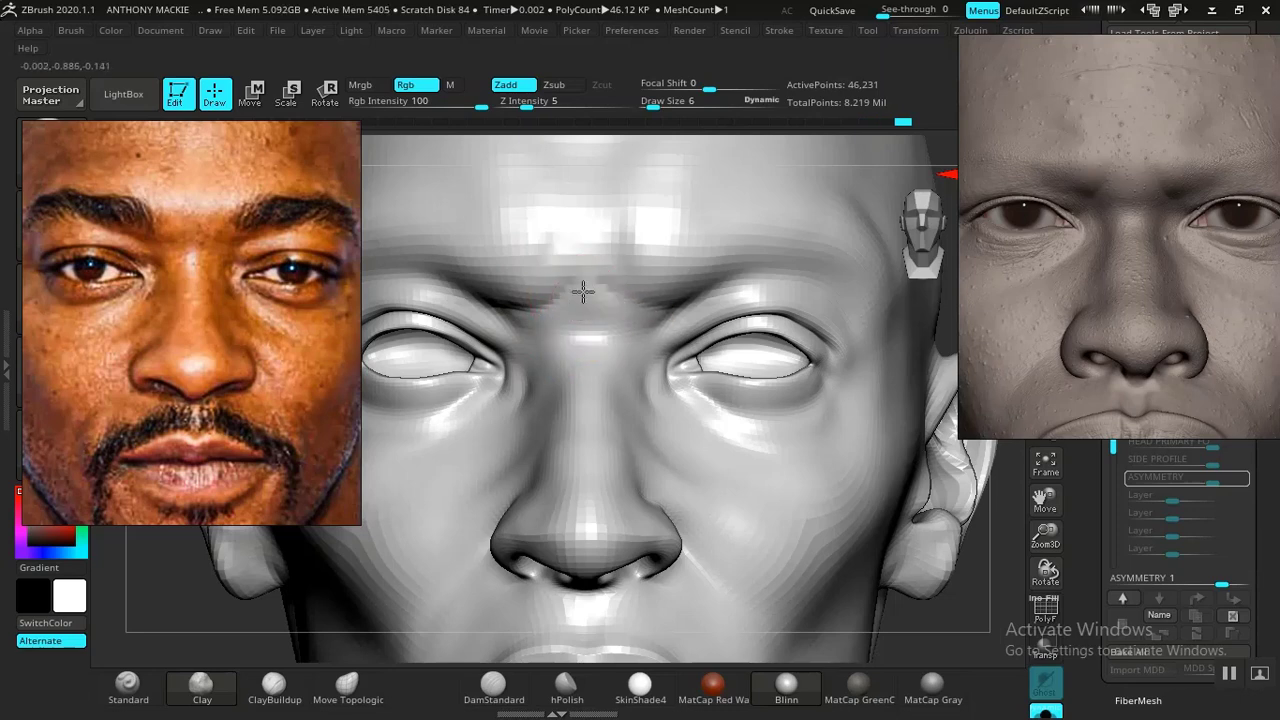
- Smooth and reshape the side of the nose bridge beside the inner eye corner with the Clay brush at Draw Size 6 and Z Intensity 5
key("f")
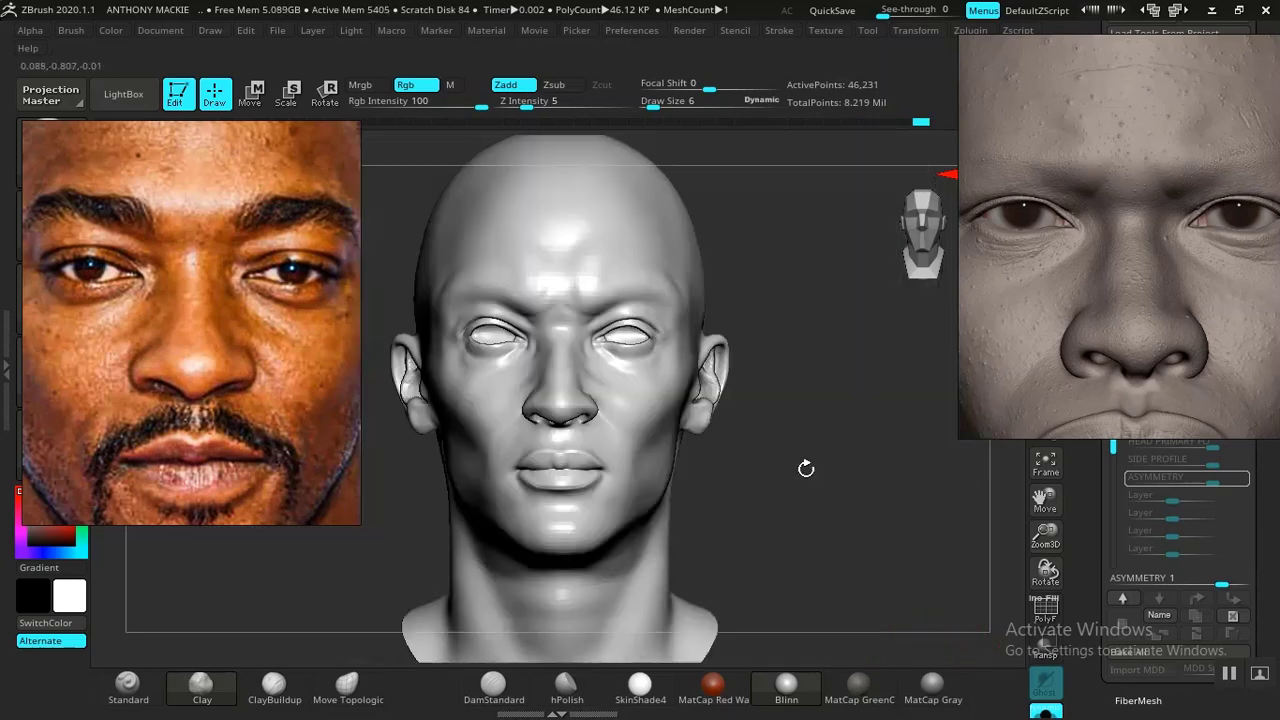
mouse_move(806, 466)
left_mouse_down()
mouse_move(829, 522)
mouse_move(803, 511)
mouse_move(820, 503)
mouse_move(876, 558)
mouse_move(914, 531)
mouse_move(863, 531)
mouse_move(903, 586)
mouse_move(920, 569)
mouse_move(889, 555)
mouse_move(891, 580)
mouse_move(734, 497)
left_mouse_up()
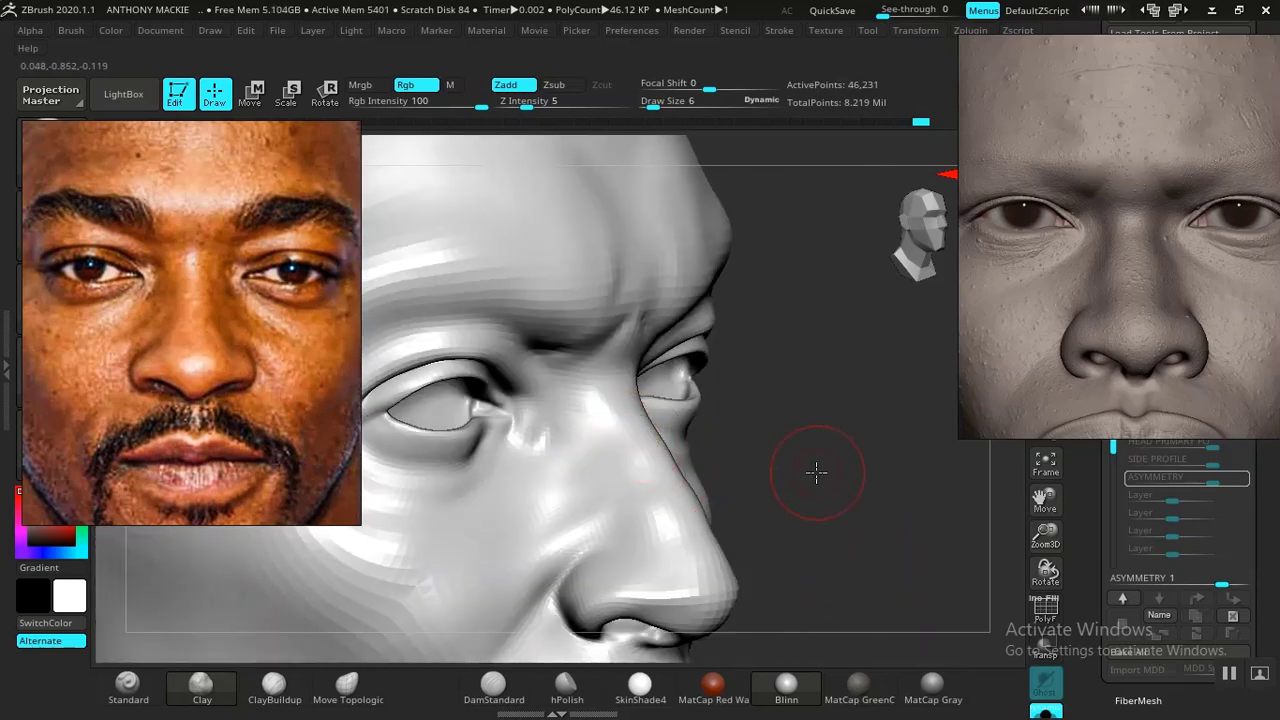
left_click_drag(820, 469, 770, 481)
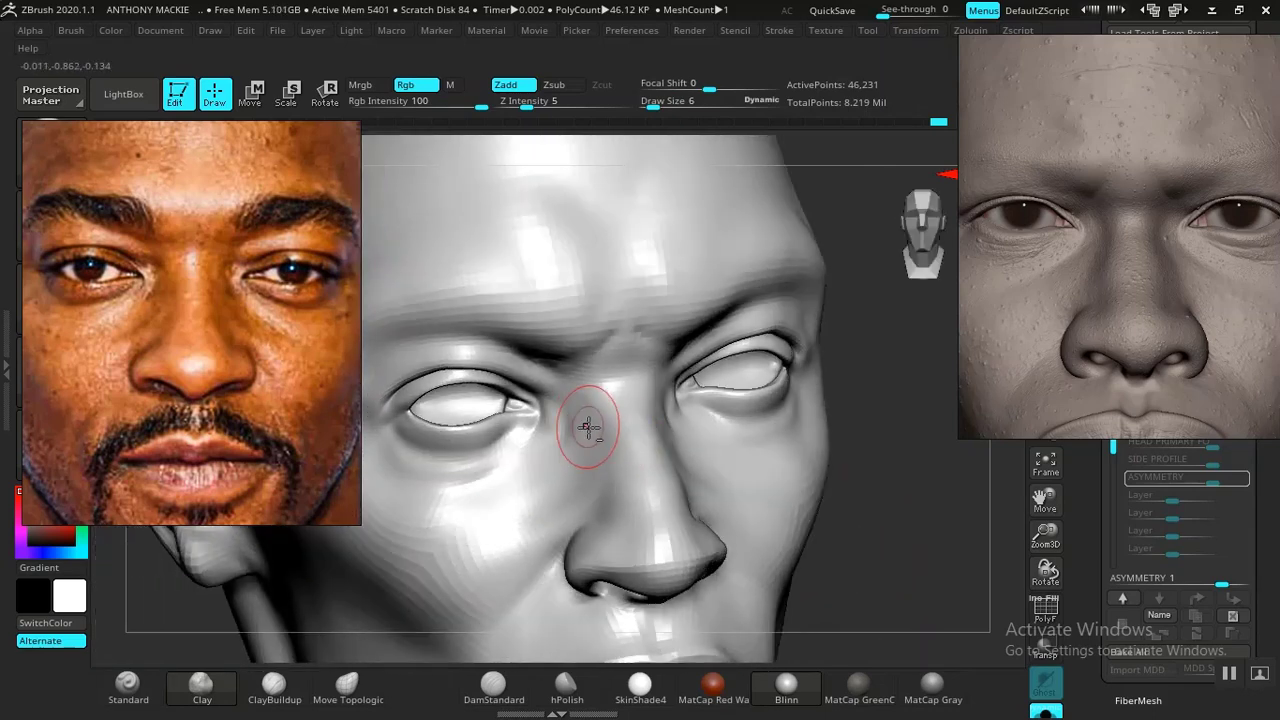
left_click_drag(603, 449, 588, 434, "shift")
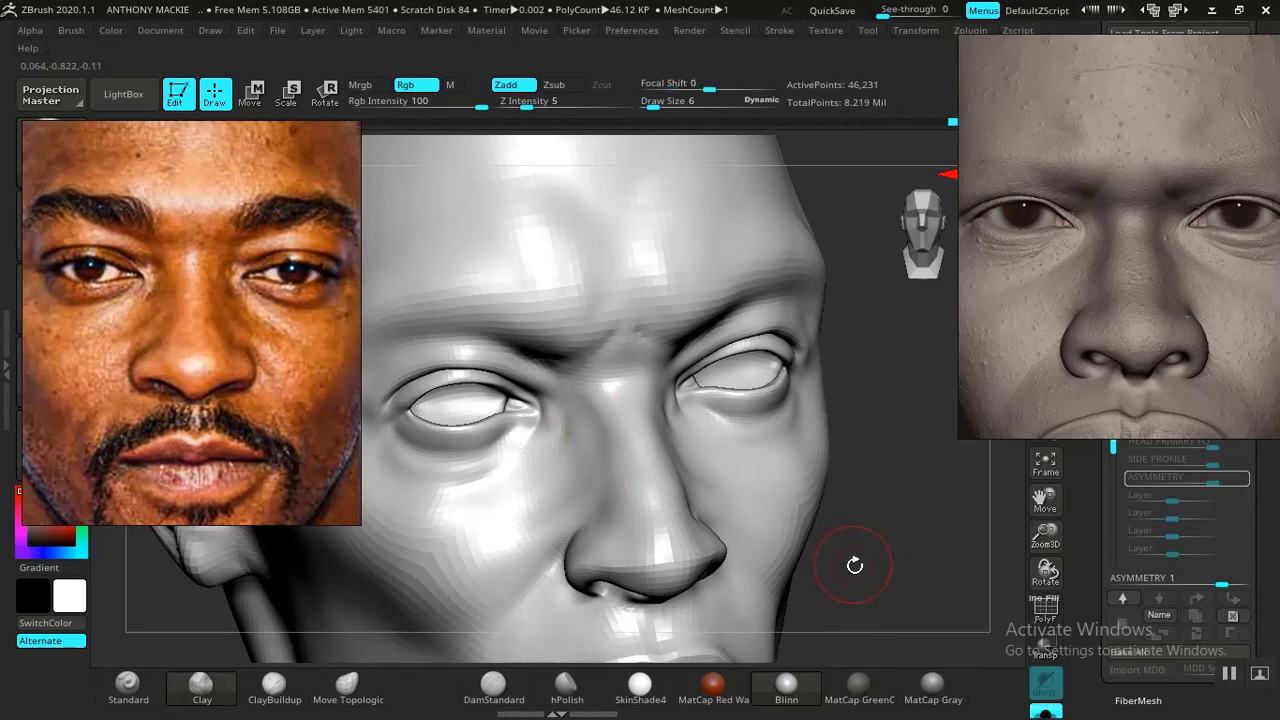
left_click_drag(857, 563, 898, 616)
left_click_drag(914, 551, 936, 640, "alt")
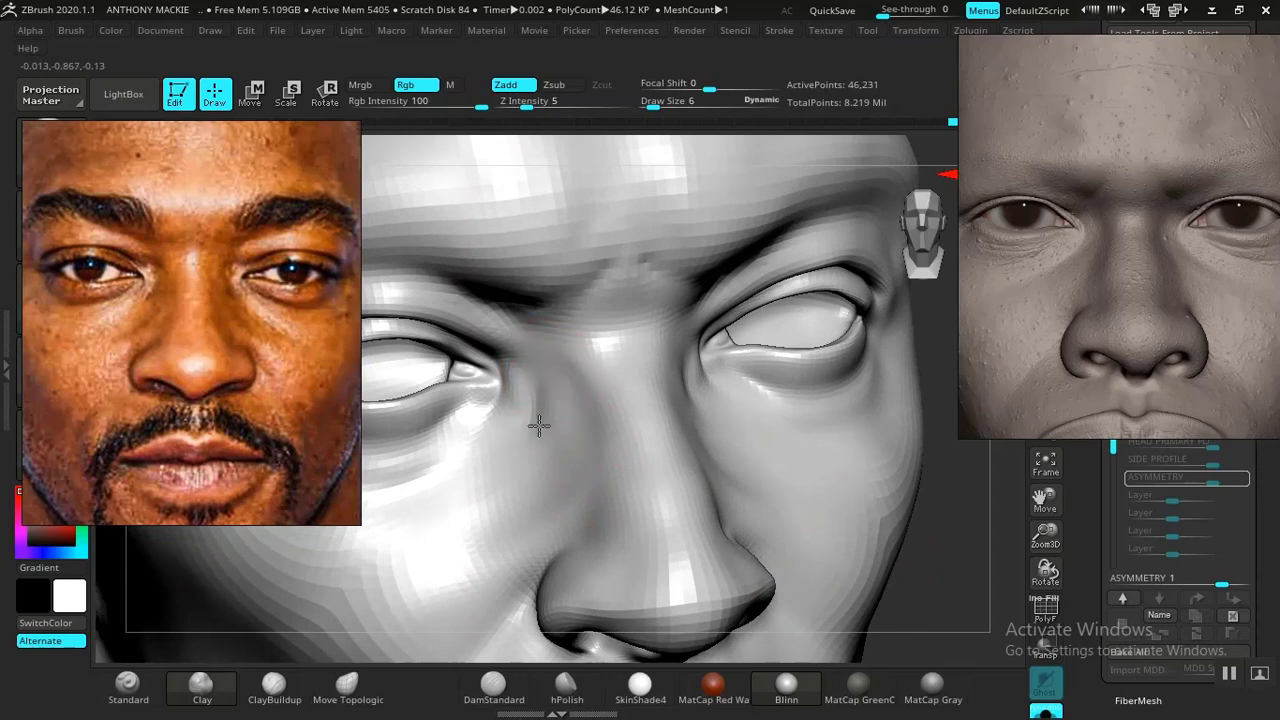
mouse_move(533, 443)
left_mouse_down()
mouse_move(552, 416)
mouse_move(545, 440)
left_mouse_up()
- Refine the fold at the inner eye corner with DamStandard at Draw Size 6 and the Standard brush at Draw Size 3
left_click(495, 686)
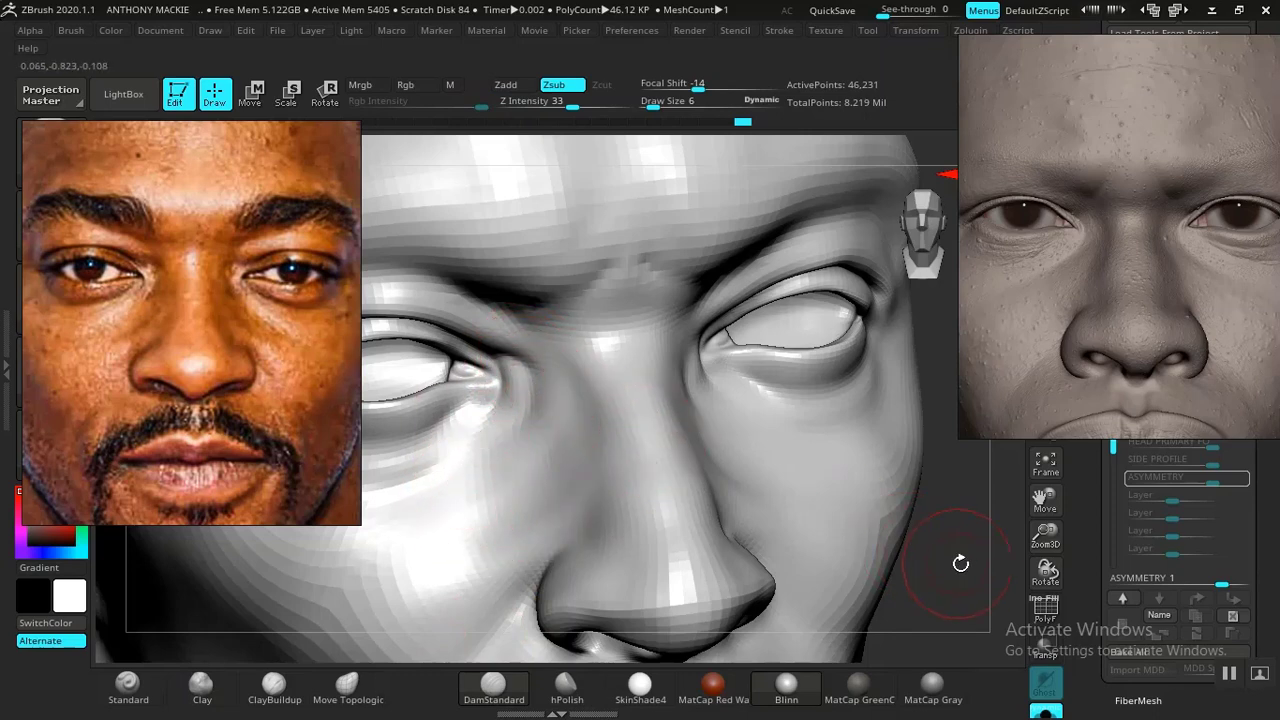
mouse_move(967, 566)
left_mouse_down()
mouse_move(903, 540)
mouse_move(971, 540)
mouse_move(979, 582)
mouse_move(965, 570)
left_mouse_up()
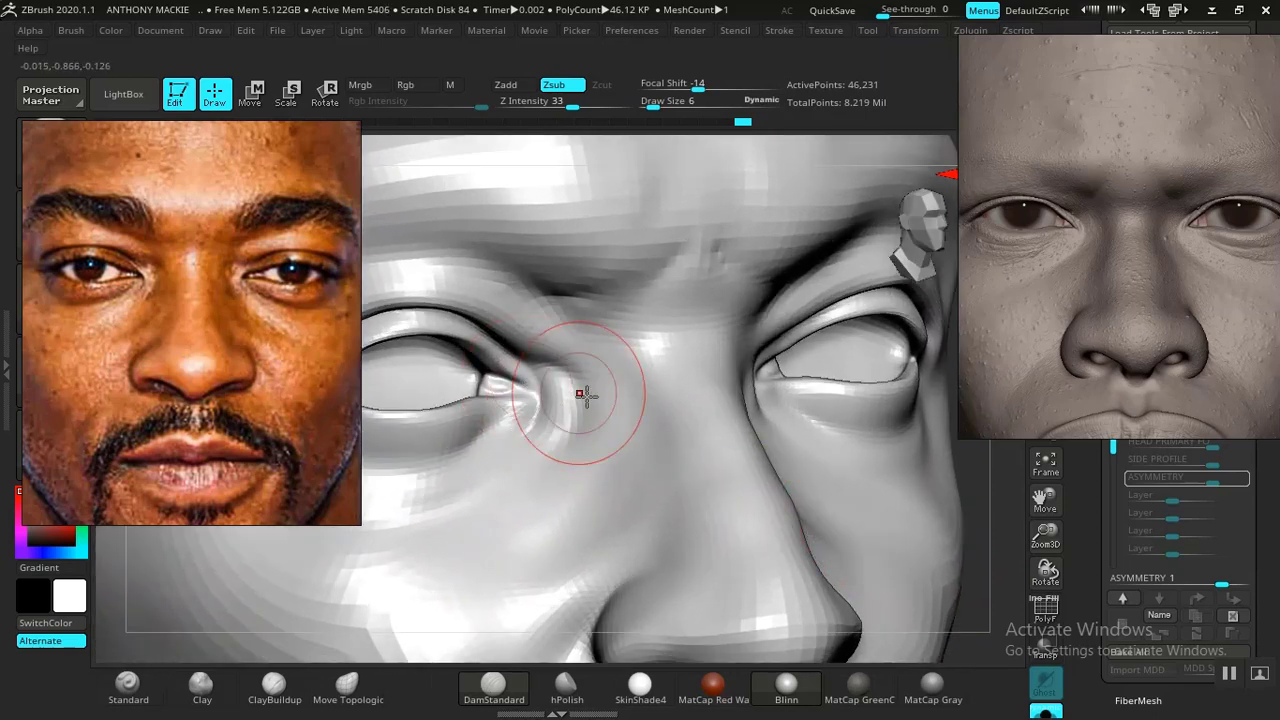
left_click(127, 684)
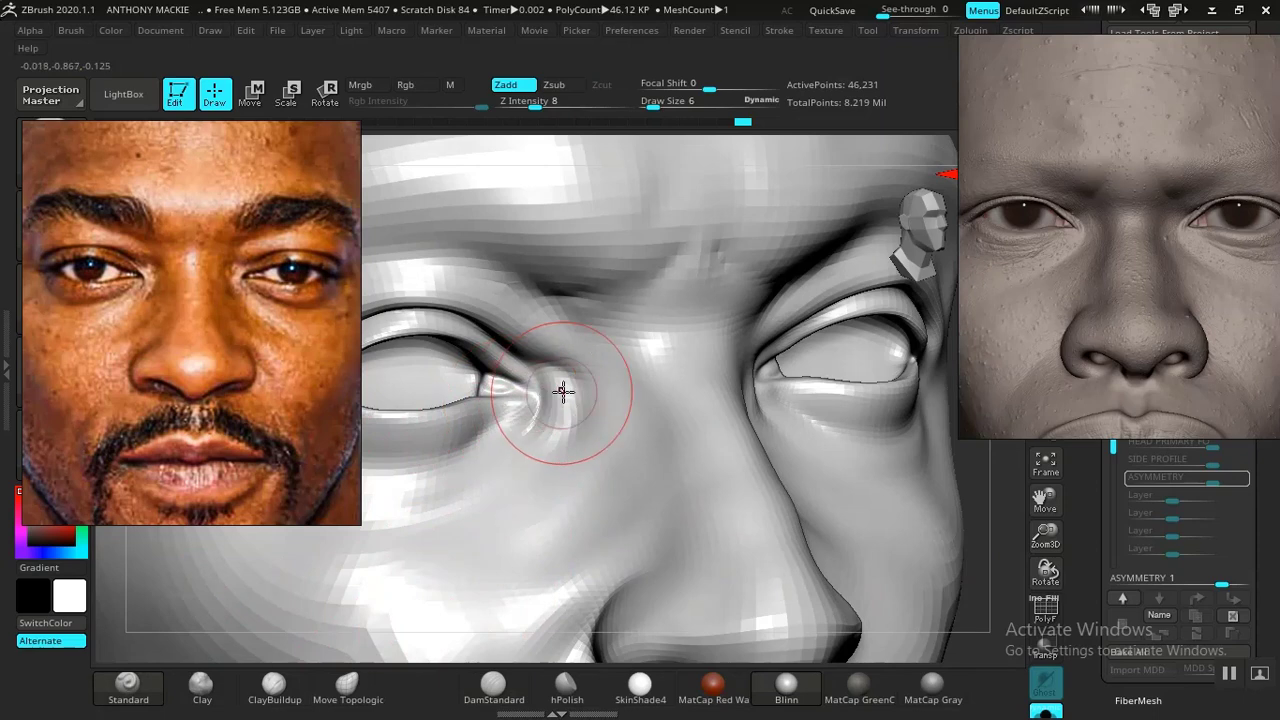
key("space")
left_click_drag(587, 380, 557, 385)
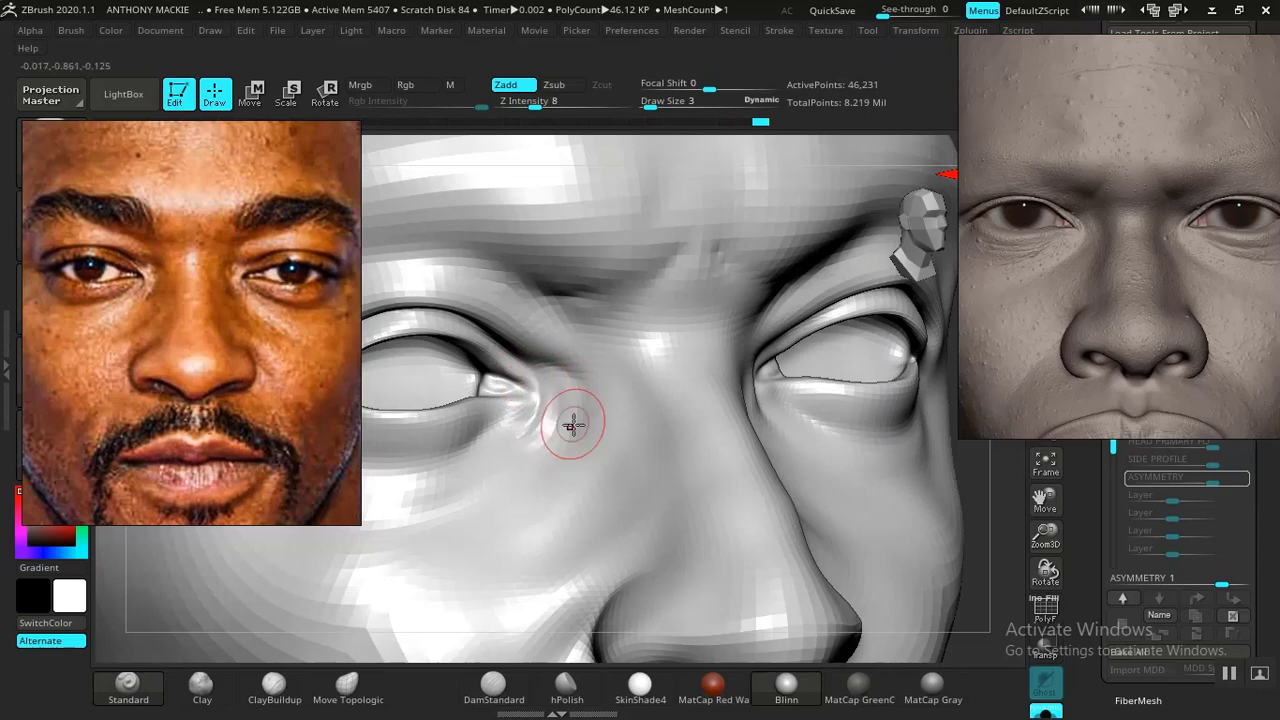
key("f")
left_click_drag(796, 481, 755, 535, "shift")
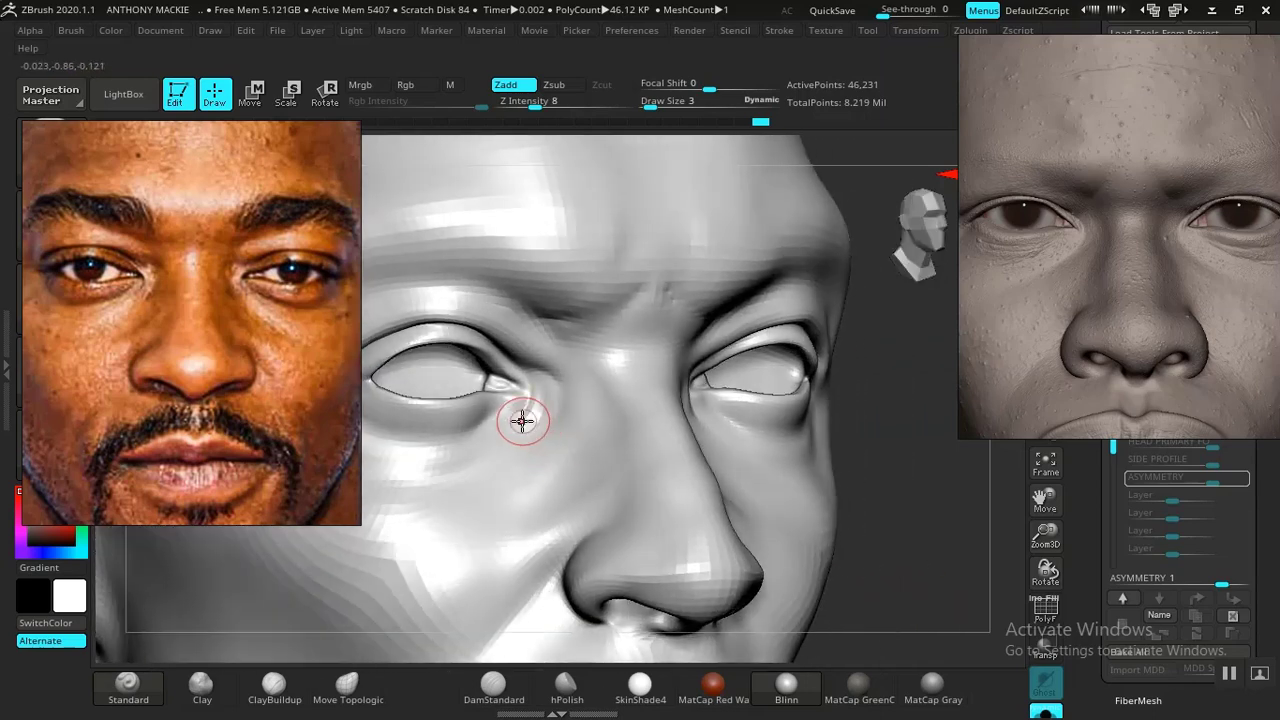
- Drop the head one subdivision level and reshape the upper lip's outer edges with Move Topological at Draw Size 7
left_click(493, 684)
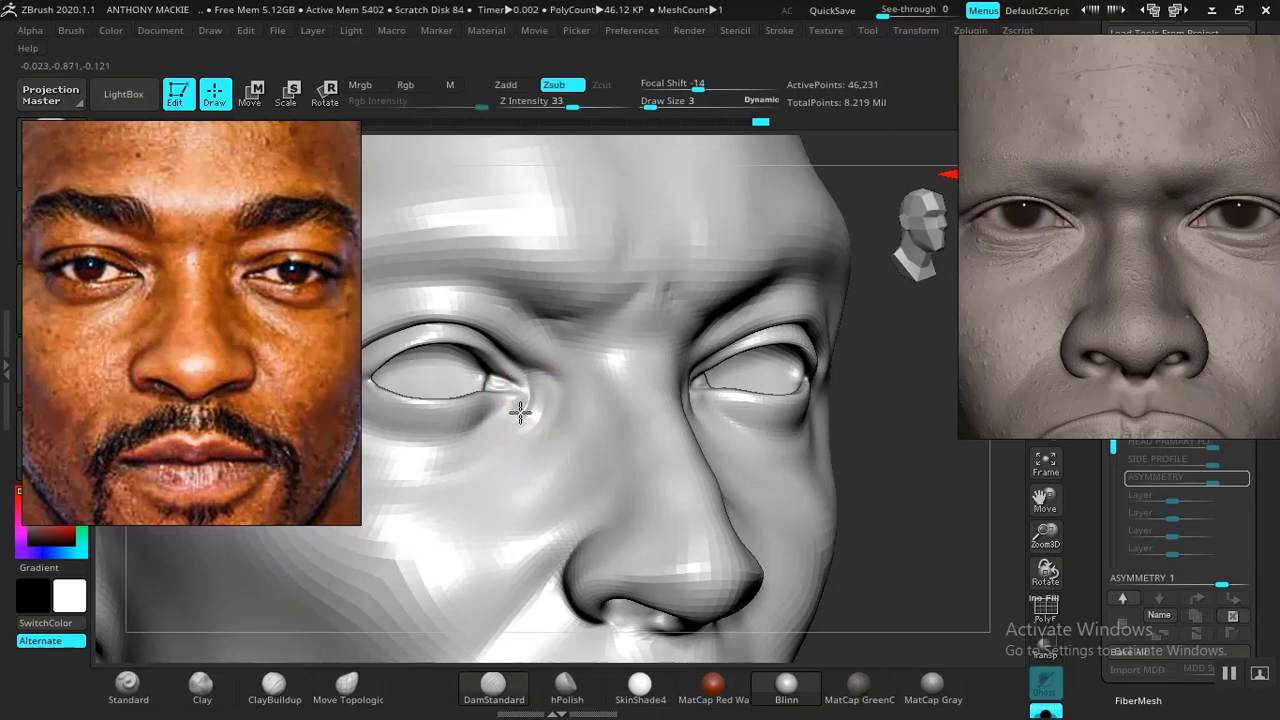
left_click_drag(900, 549, 795, 635, "alt")
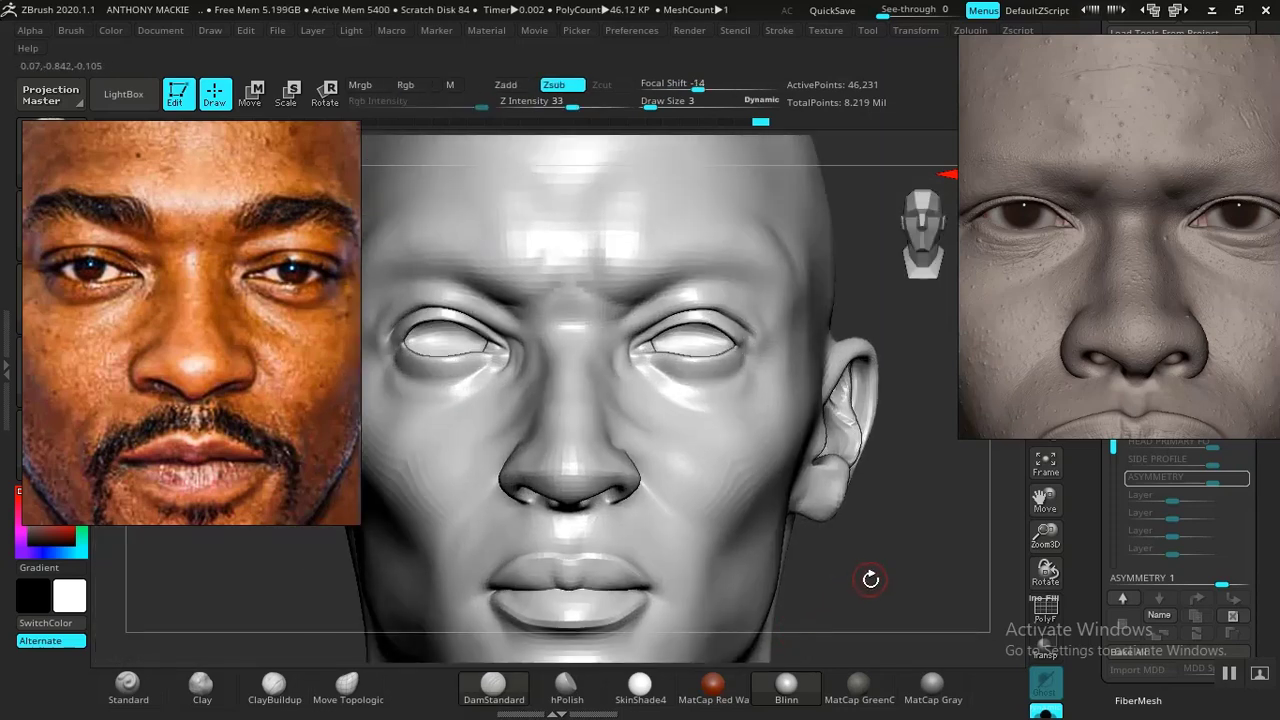
left_click_drag(871, 579, 795, 520, "alt")
left_click_drag(827, 590, 854, 546, "alt")
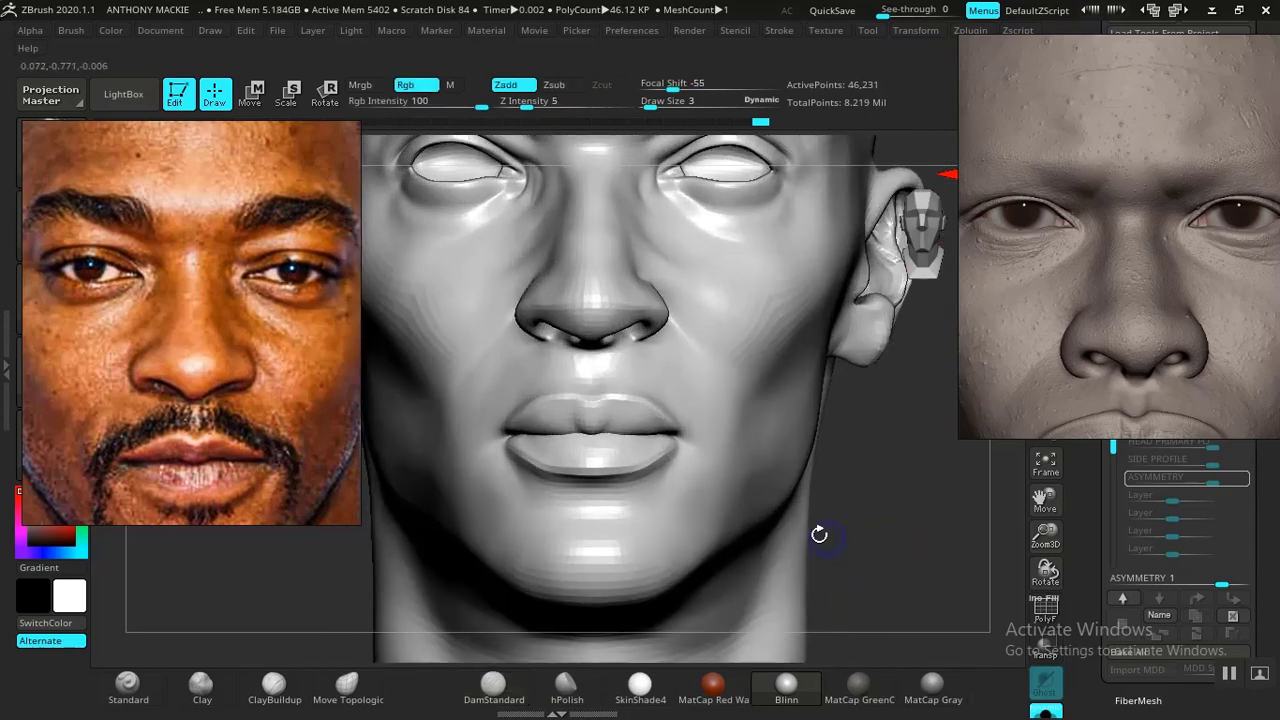
key("d")
key("shift+d")
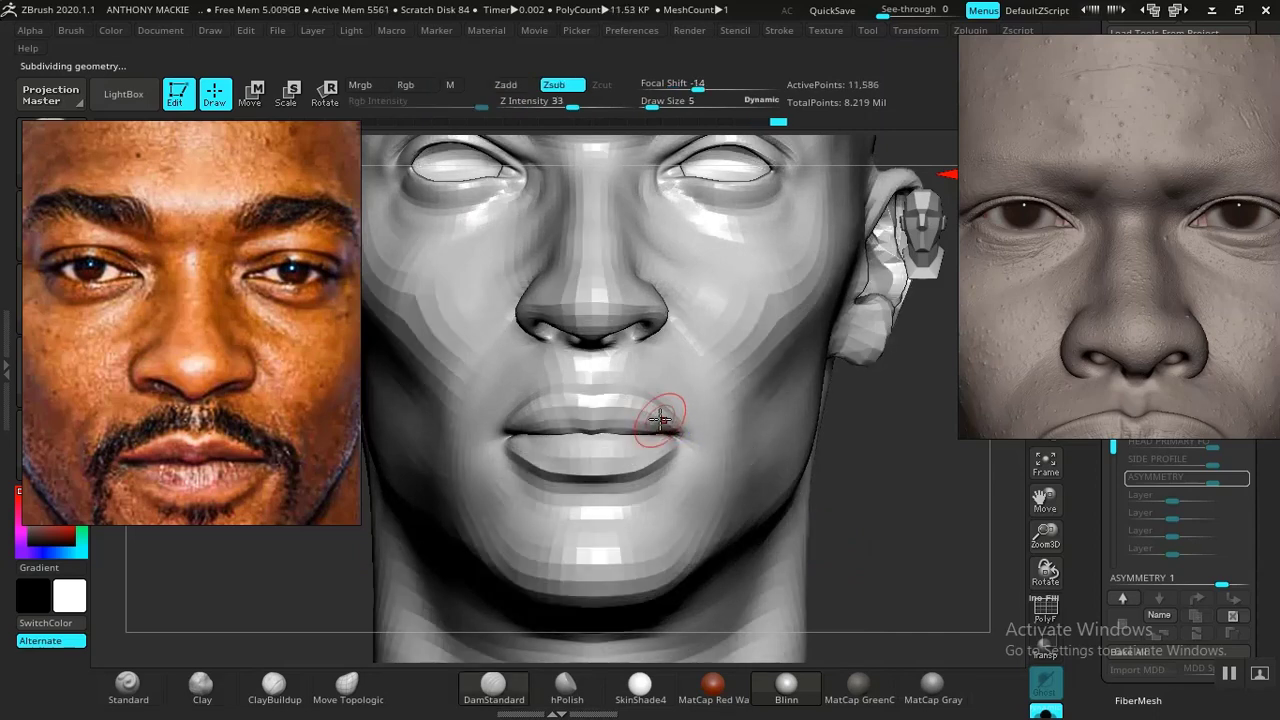
left_click_drag(965, 531, 910, 513)
left_click(348, 688)
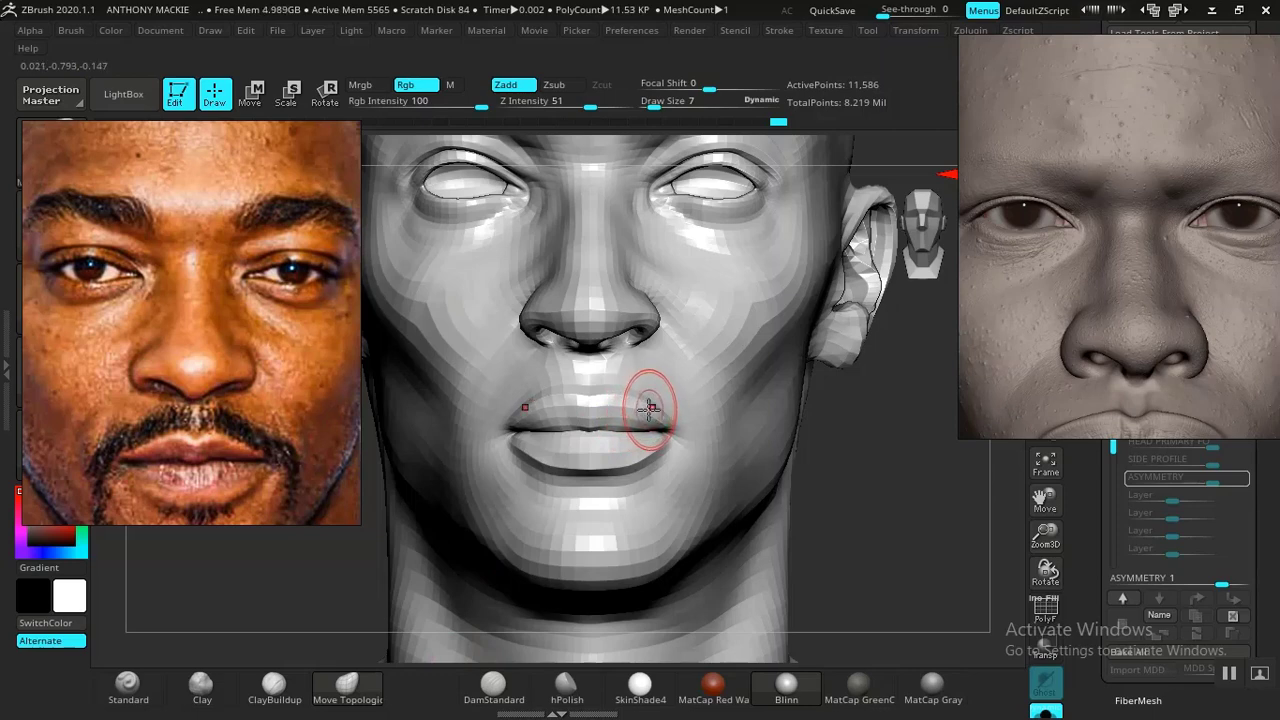
left_click_drag(648, 412, 650, 413)
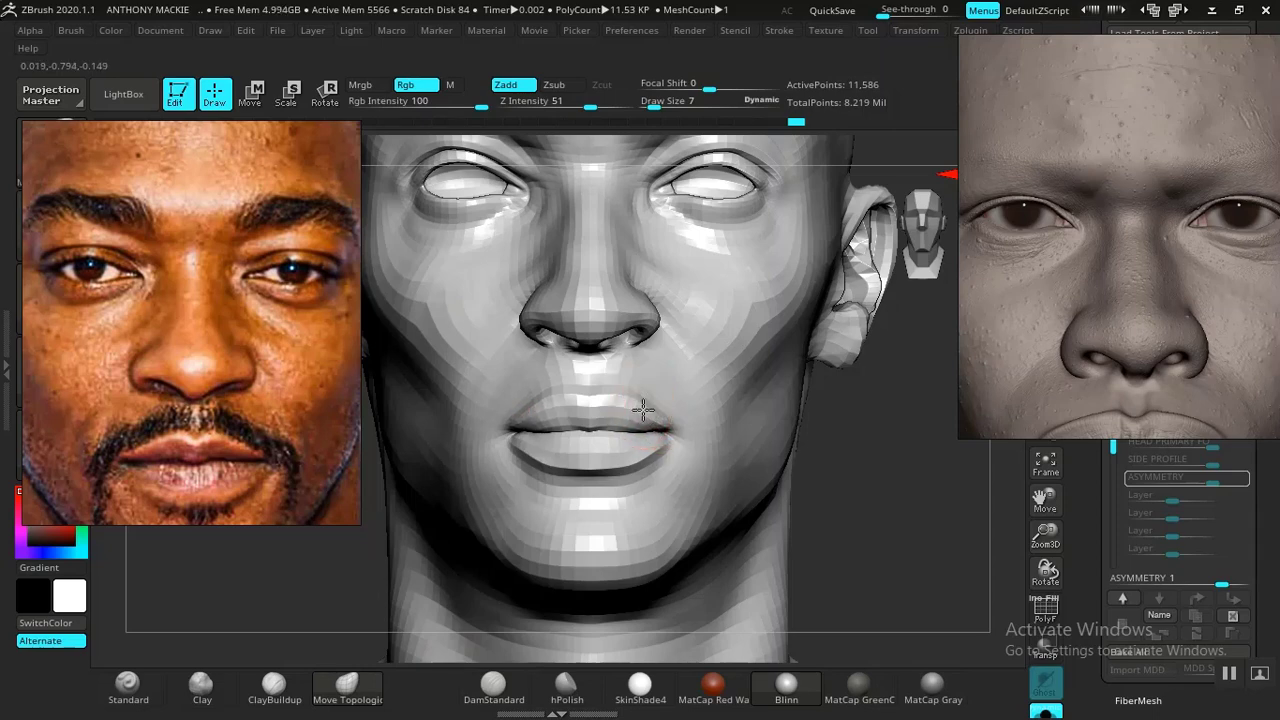
mouse_move(914, 557)
left_mouse_down("alt")
mouse_move(854, 554)
mouse_move(891, 580)
mouse_move(932, 580)
mouse_move(940, 610)
left_mouse_up("alt")
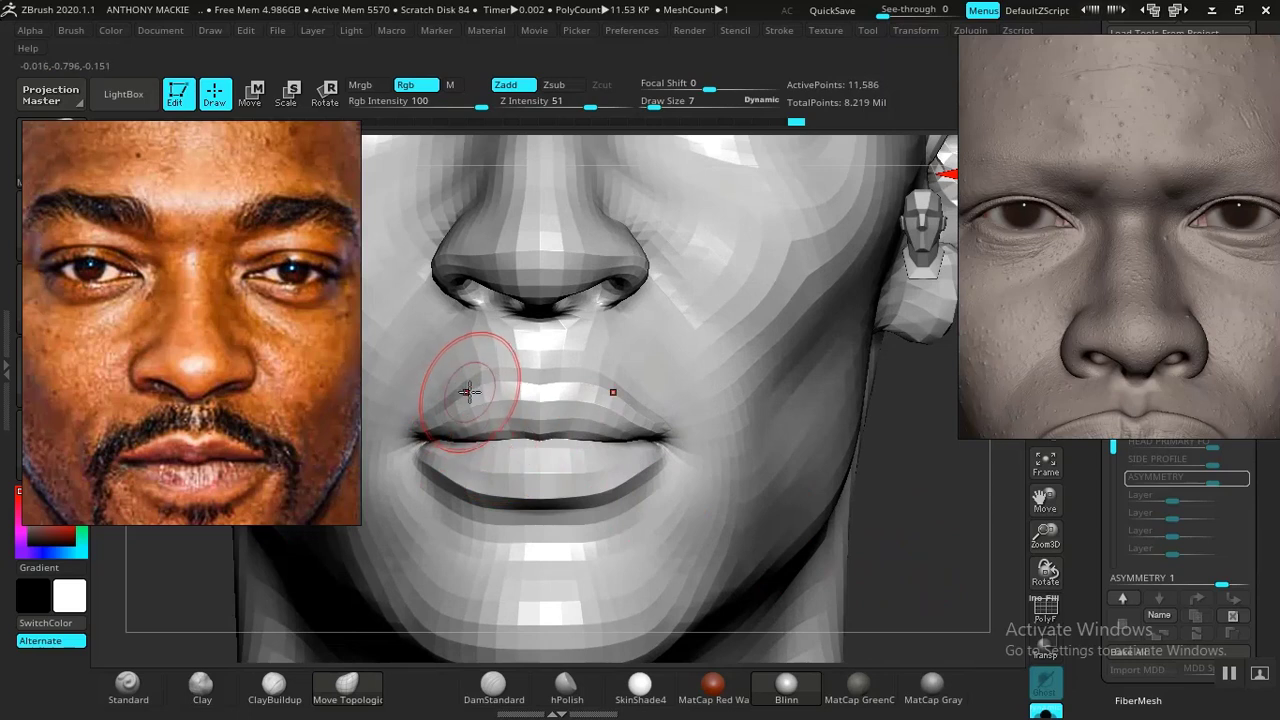
left_click_drag(474, 393, 442, 413)
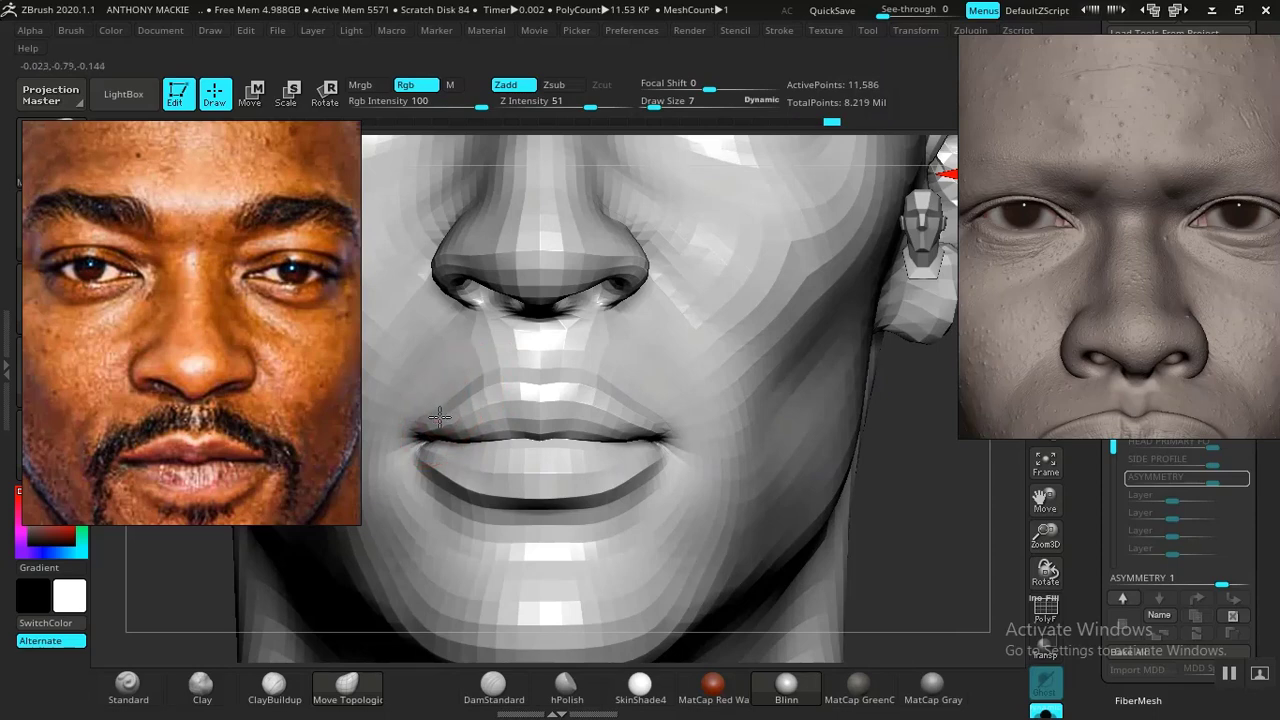
- Return the head to the higher subdivision level and check the lips from the front and in profile
left_click_drag(953, 560, 768, 415, "alt")
key("d")
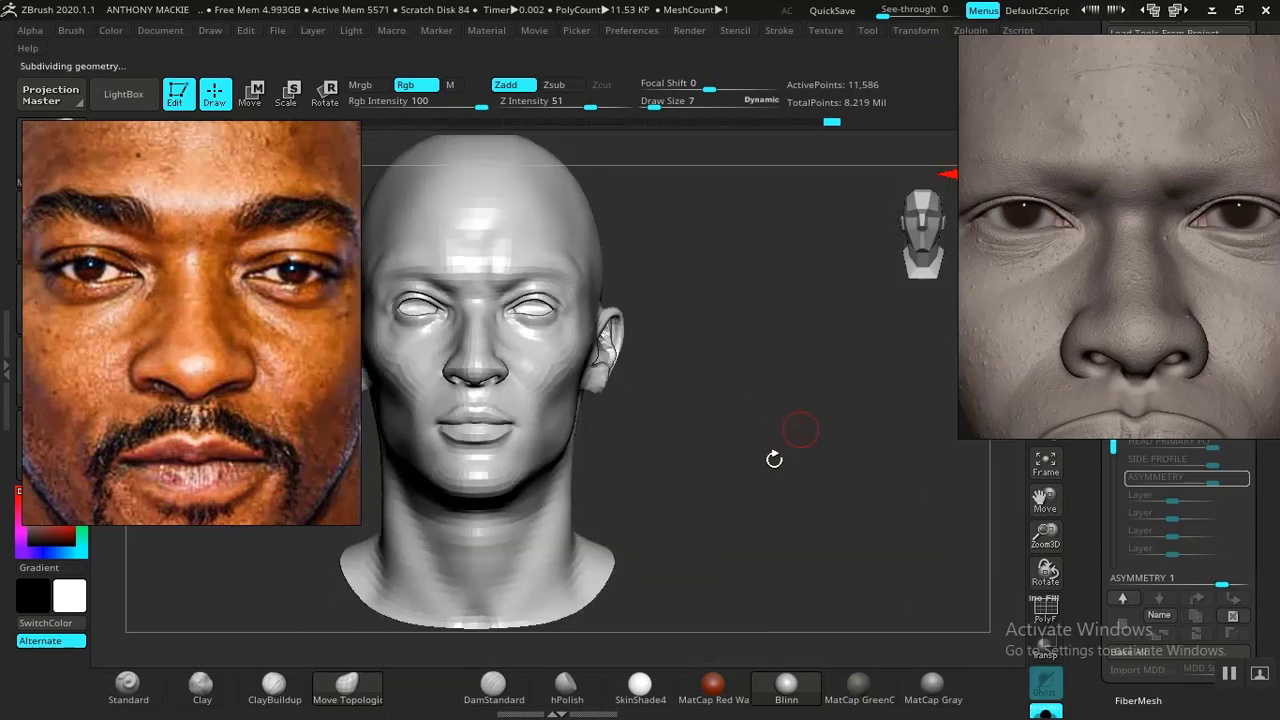
key("d")
left_click_drag(678, 474, 846, 552, "alt")
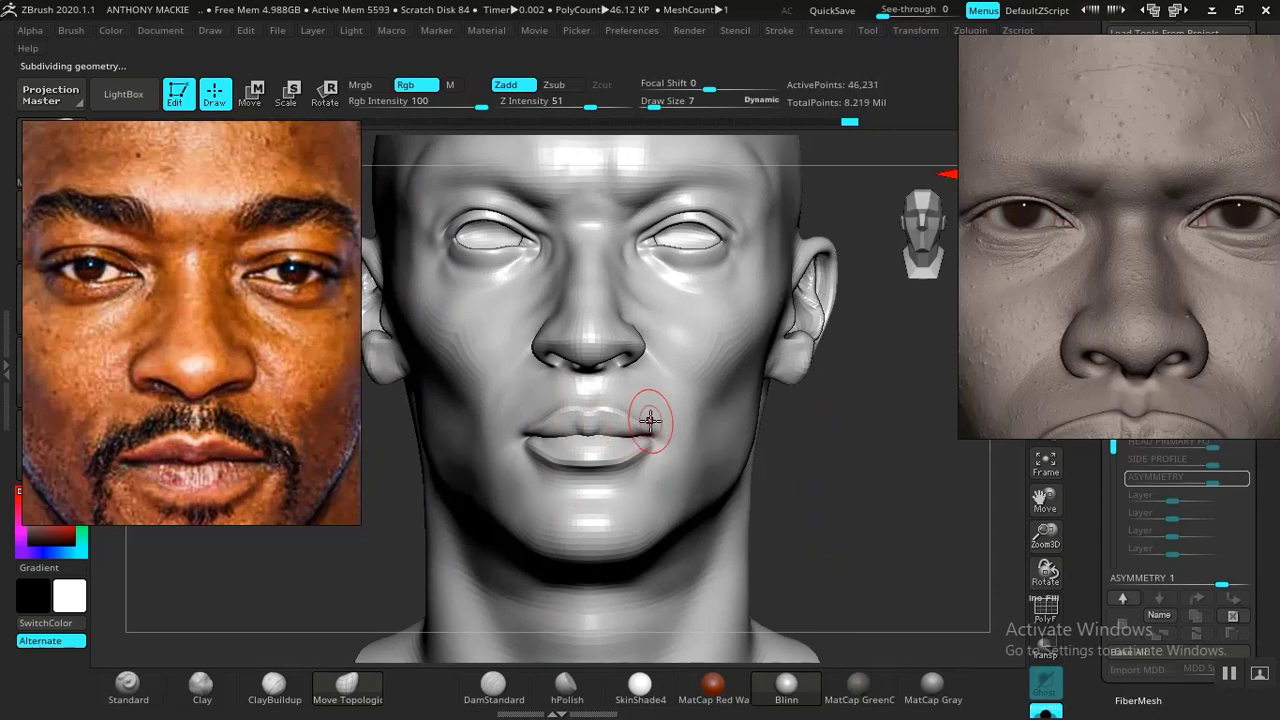
mouse_move(854, 544)
left_mouse_down("alt")
mouse_move(851, 529)
mouse_move(837, 563)
left_mouse_up("alt")
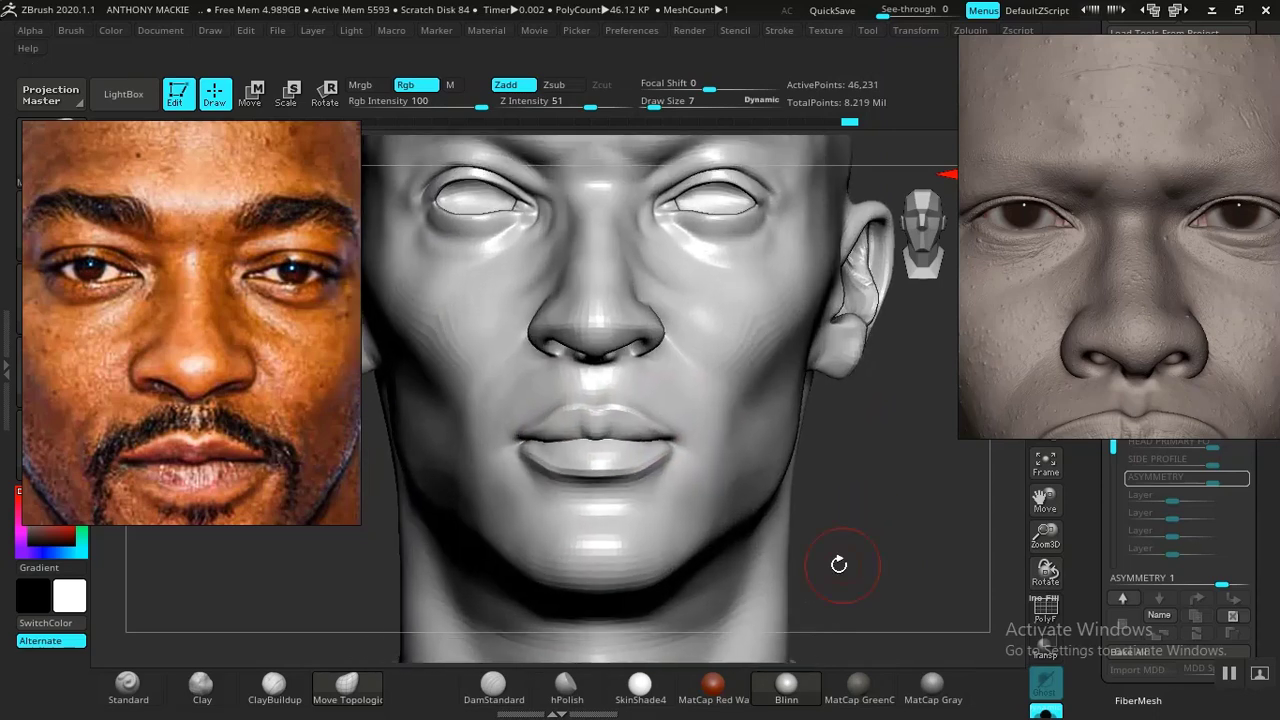
mouse_move(642, 462)
left_mouse_down("shift")
mouse_move(537, 466)
mouse_move(551, 451)
left_mouse_up("shift")
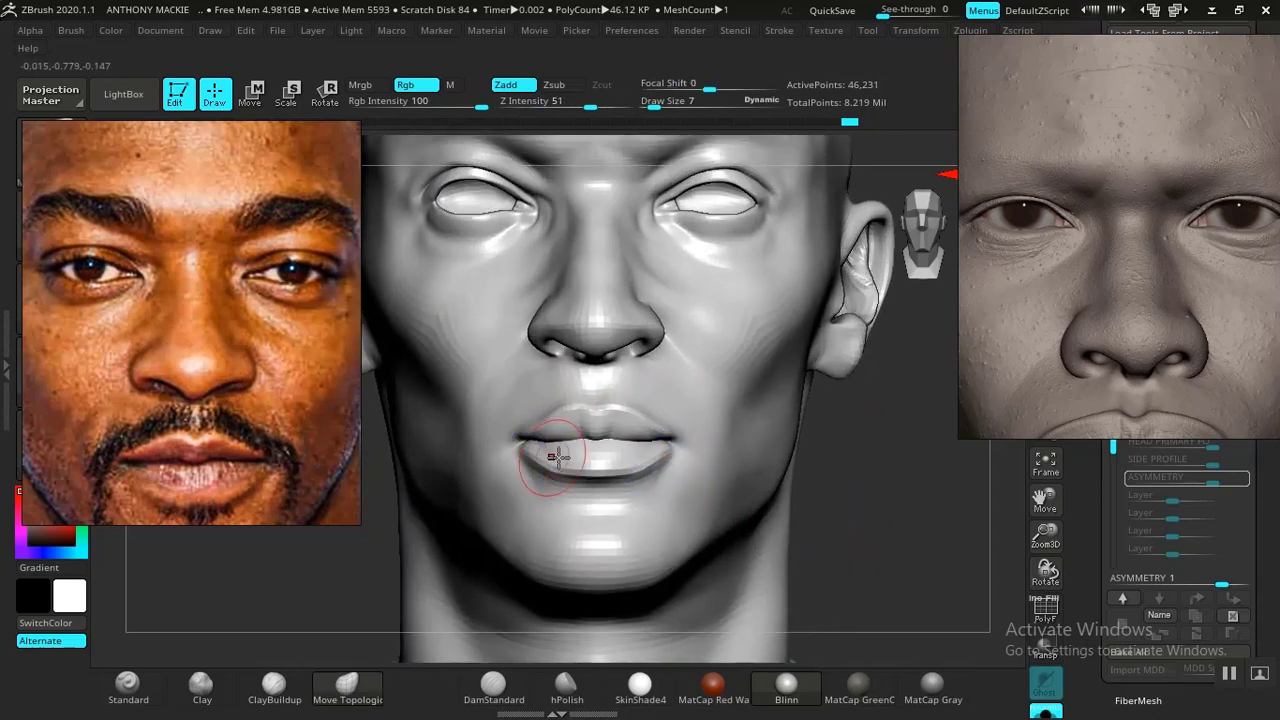
left_click_drag(871, 509, 928, 495)
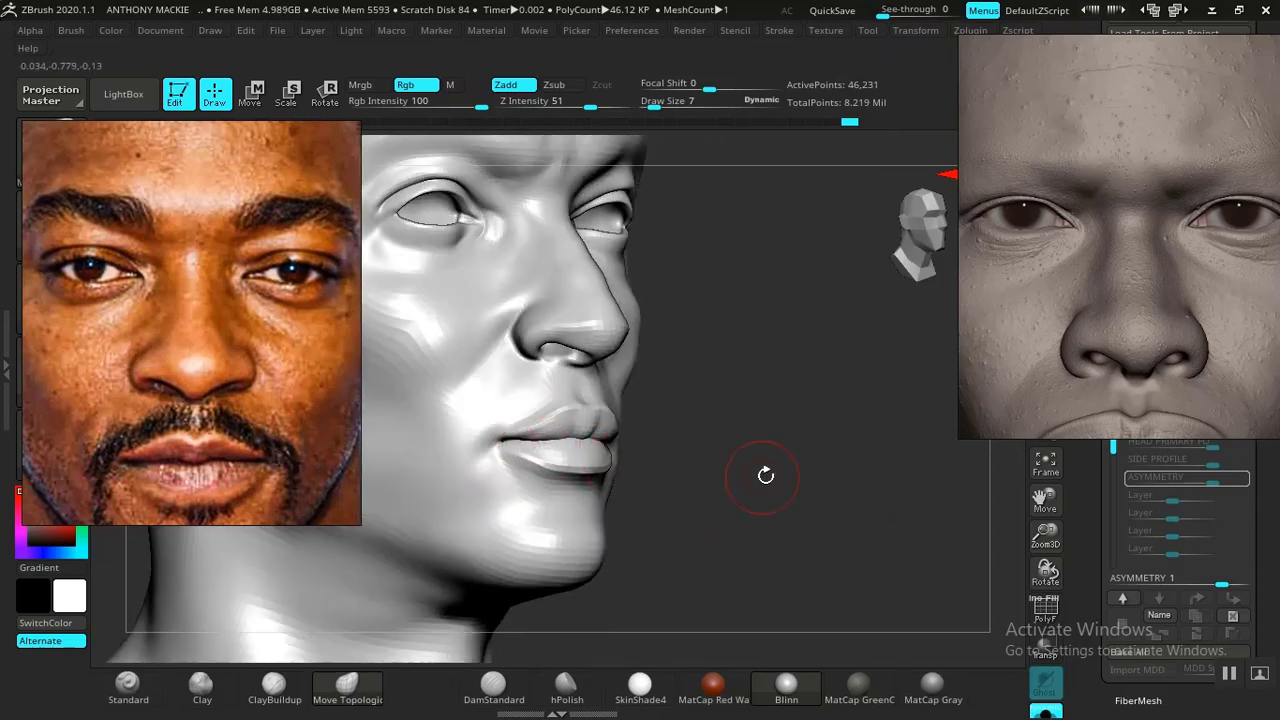
left_click_drag(776, 476, 894, 663, "alt")
left_click_drag(860, 550, 940, 532)
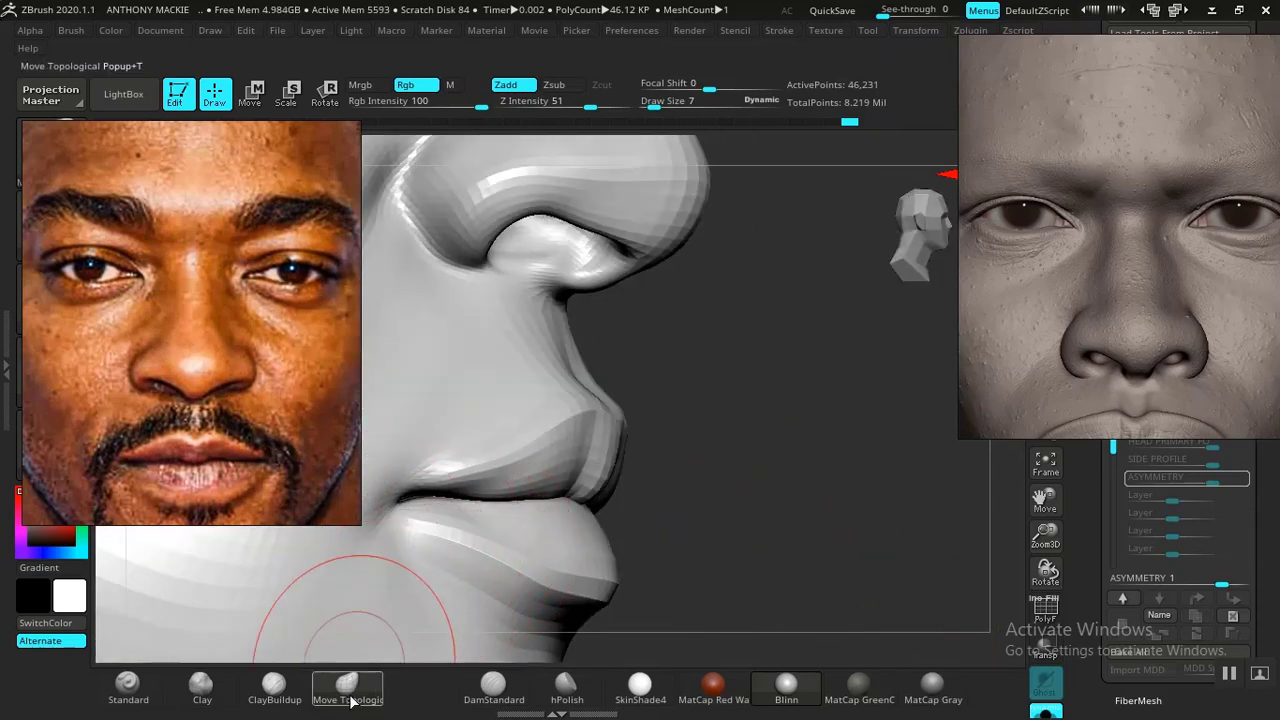
- Try to carve the lower lip near the mouth corner with DamStandard at Draw Size 7
left_click(493, 686)
left_click_drag(432, 547, 446, 562)
key("ctrl+z")
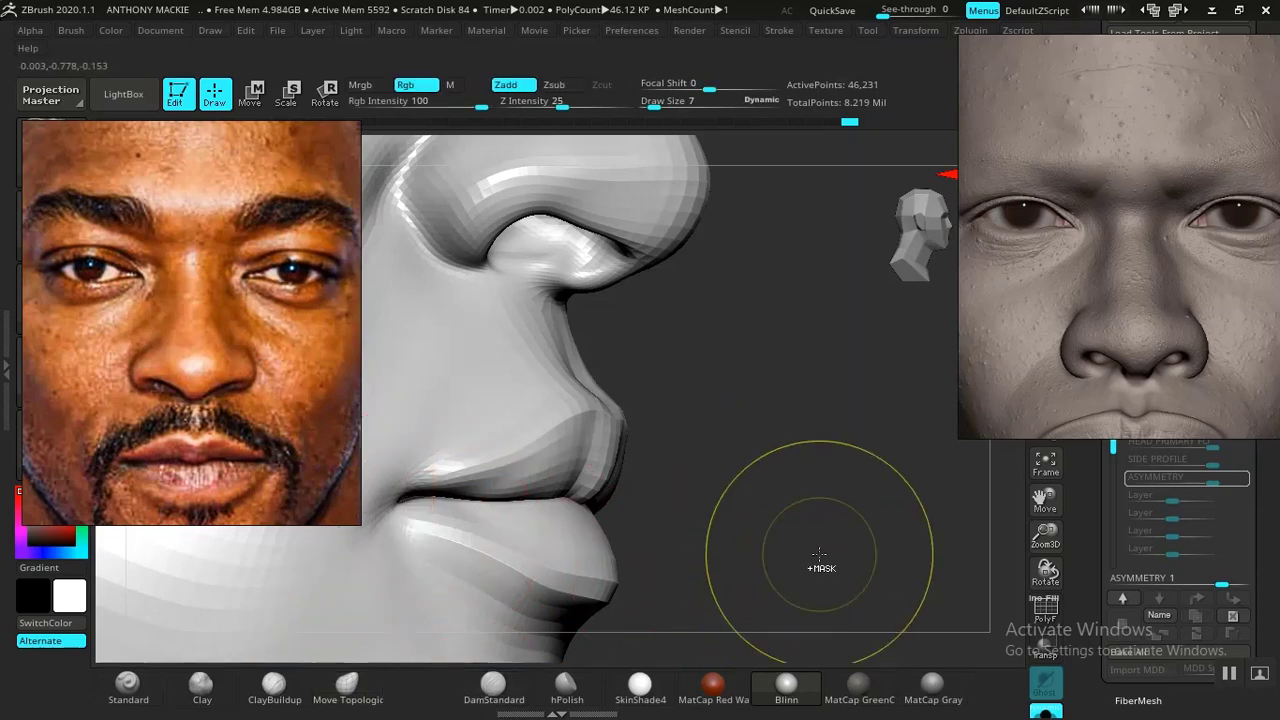
- Smooth the side of the nose tip above the nostril, checking it in profile and front views
mouse_move(839, 532)
left_mouse_down()
mouse_move(766, 466)
mouse_move(826, 523)
mouse_move(786, 429)
mouse_move(849, 568)
mouse_move(857, 523)
mouse_move(928, 548)
mouse_move(920, 523)
mouse_move(832, 500)
mouse_move(846, 514)
mouse_move(847, 563)
mouse_move(868, 525)
left_mouse_up()
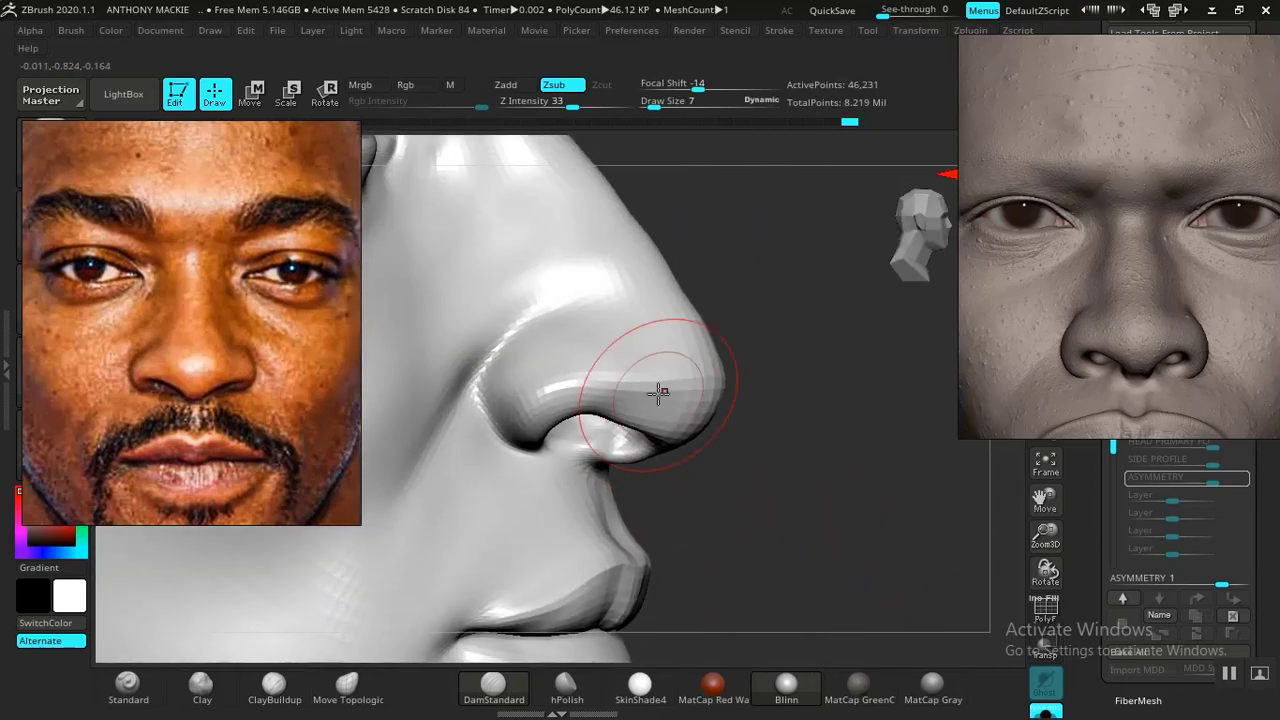
left_click_drag(657, 381, 672, 382, "shift")
mouse_move(774, 400)
left_mouse_down()
mouse_move(691, 403)
mouse_move(803, 509)
mouse_move(766, 498)
mouse_move(849, 517)
mouse_move(860, 549)
mouse_move(846, 563)
mouse_move(886, 632)
left_mouse_up()
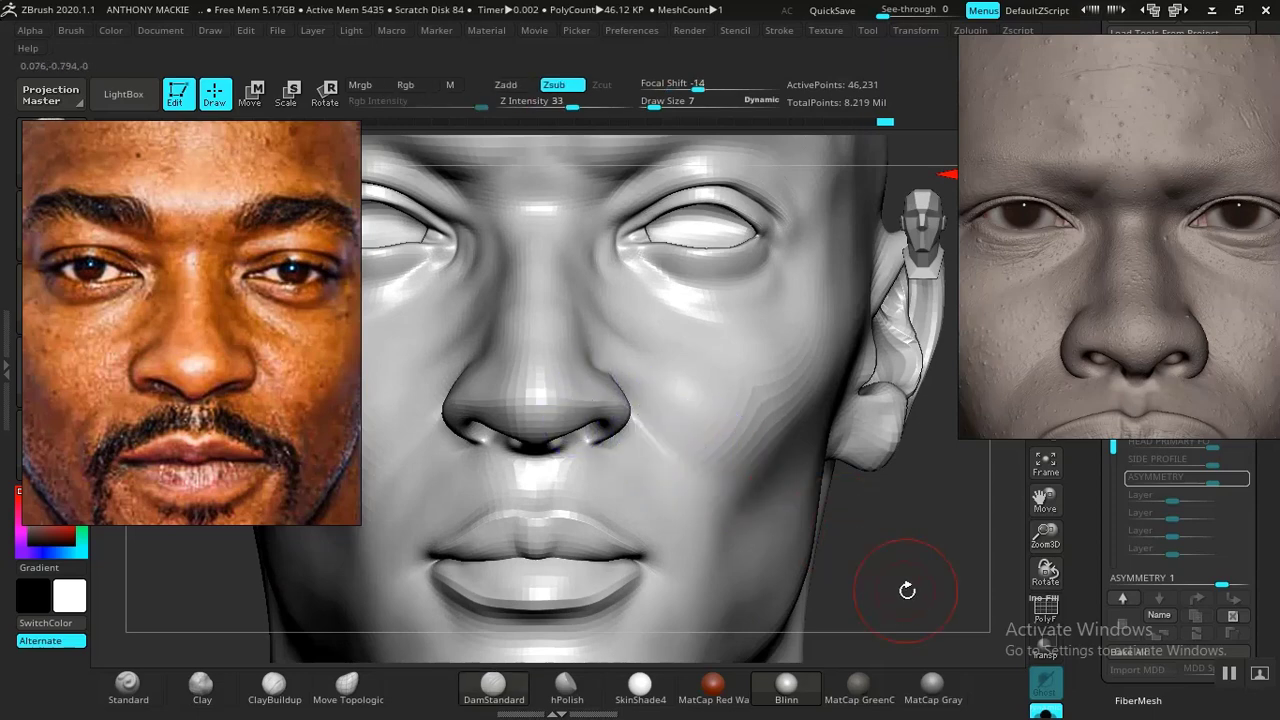
mouse_move(905, 589)
left_mouse_down()
mouse_move(860, 534)
mouse_move(877, 562)
mouse_move(1018, 531)
mouse_move(975, 534)
mouse_move(968, 484)
mouse_move(877, 486)
mouse_move(900, 572)
left_mouse_up()
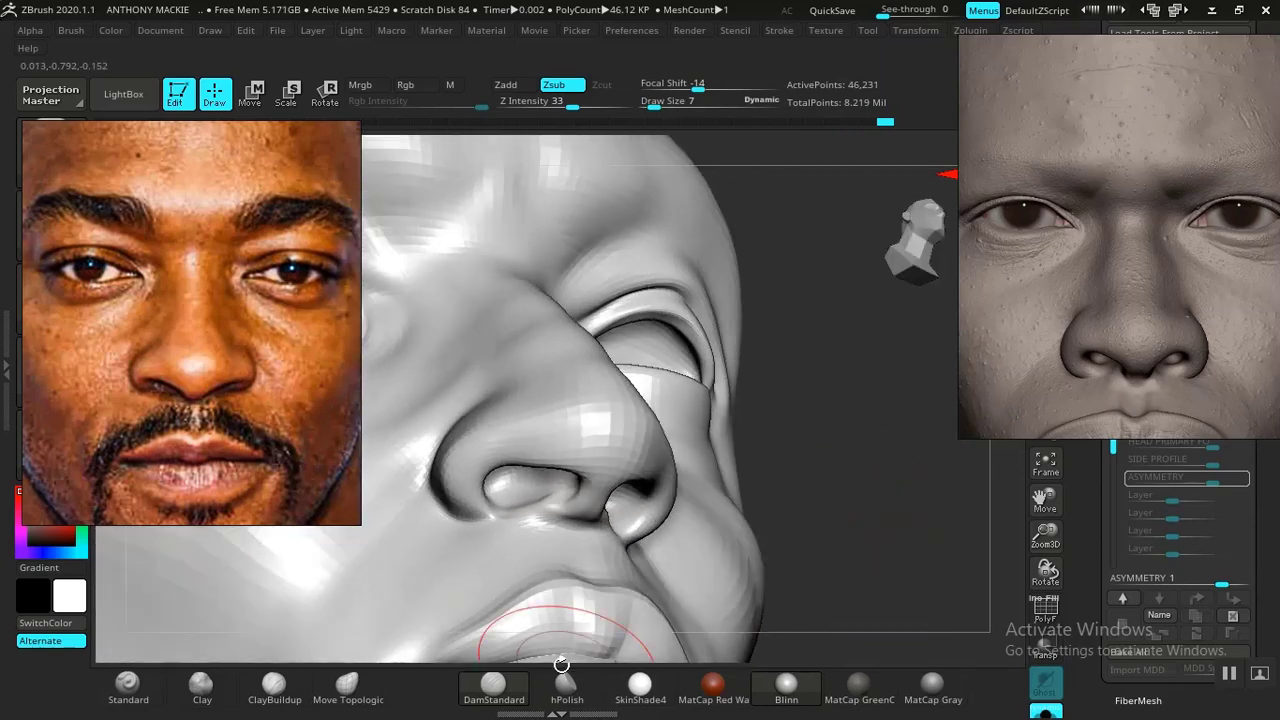
- Reshape the nostril openings from below with Move Topological at Draw Size 7 and Z Intensity 51
left_click(341, 686)
left_click_drag(846, 520, 870, 490)
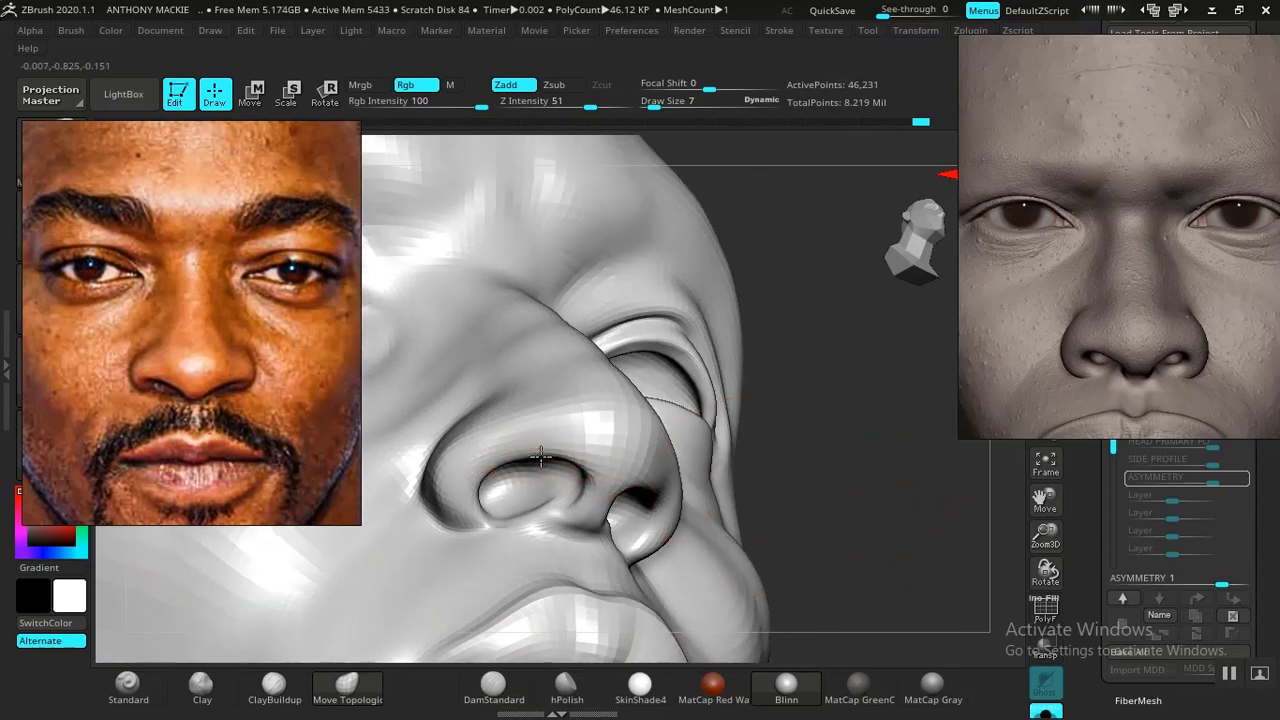
left_click_drag(885, 511, 865, 485)
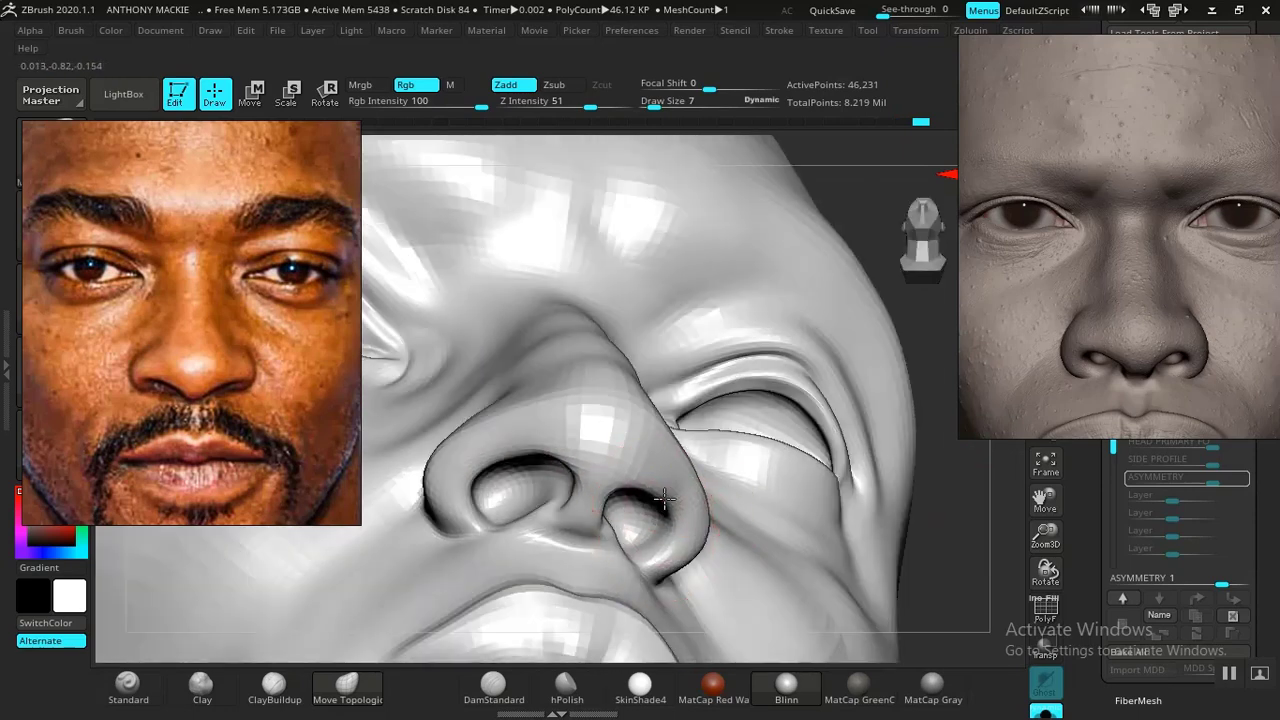
left_click_drag(664, 498, 670, 505)
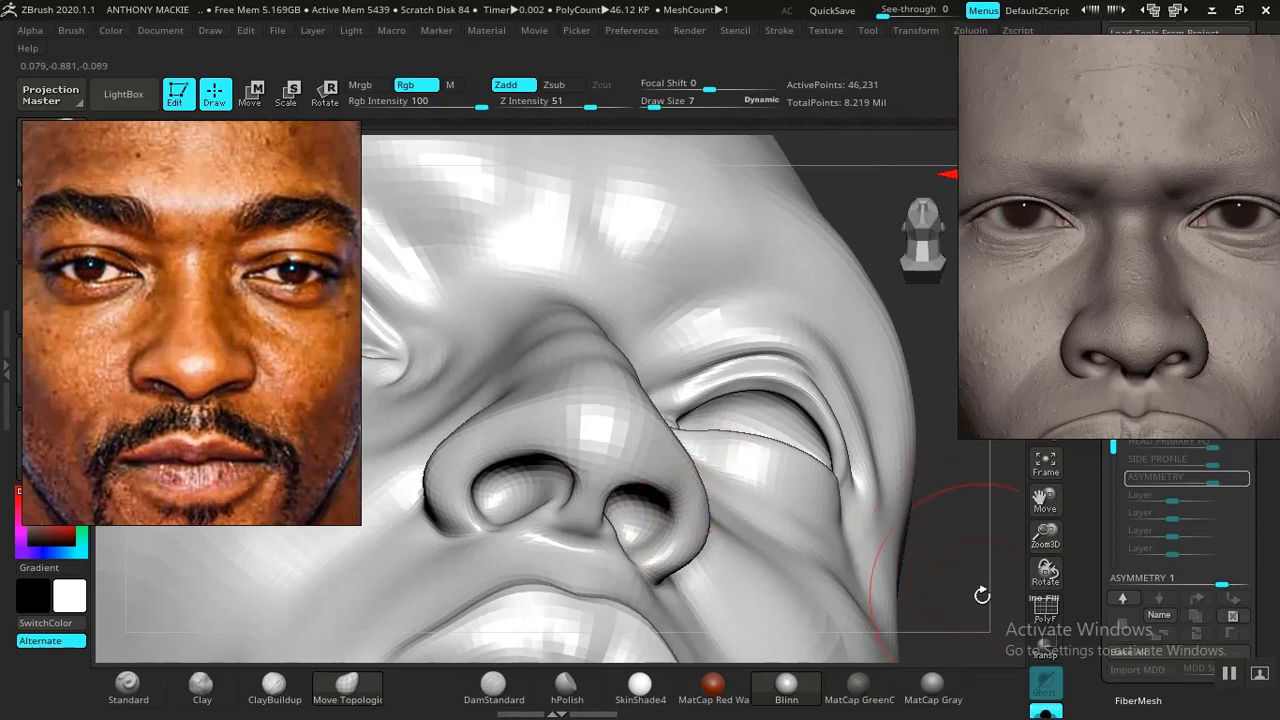
- Adjust the underside of the nose tip in three-quarter and profile views with Move Topological at Draw Size 7
mouse_move(876, 598)
left_mouse_down("alt")
mouse_move(866, 383)
mouse_move(888, 580)
mouse_move(883, 526)
mouse_move(920, 594)
mouse_move(940, 540)
mouse_move(923, 540)
mouse_move(946, 579)
left_mouse_up("alt")
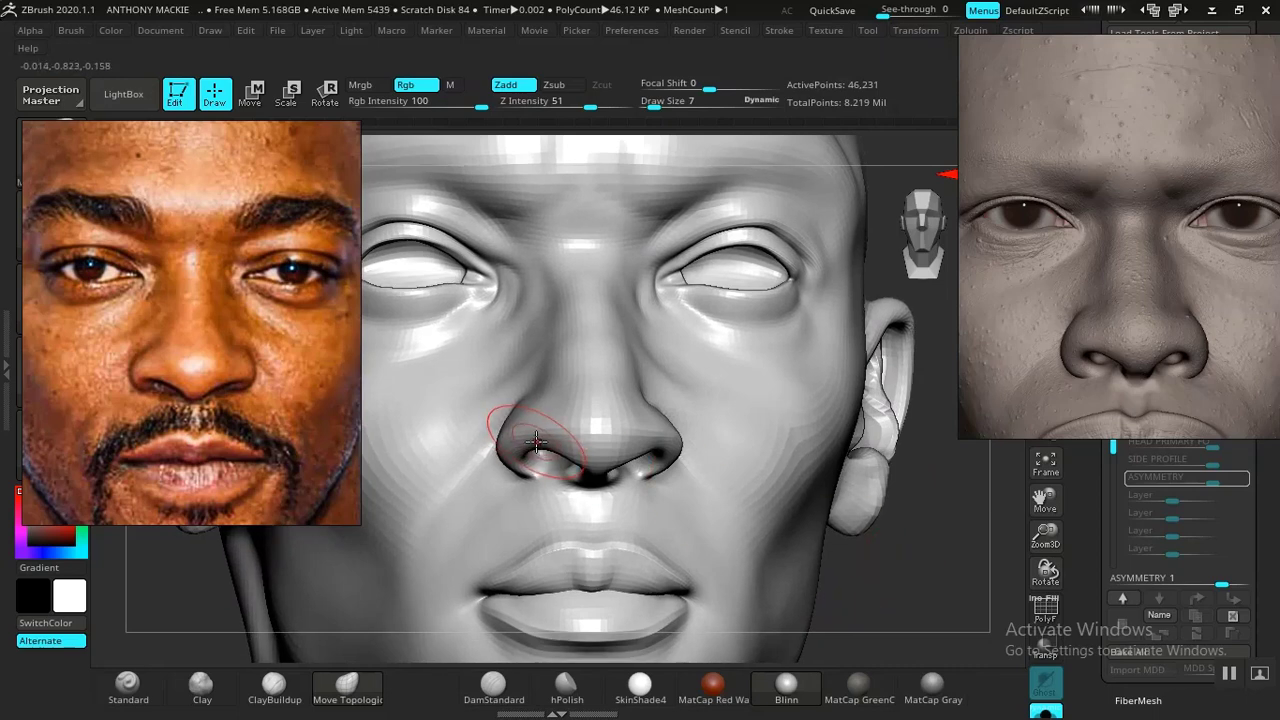
left_click_drag(922, 552, 962, 556)
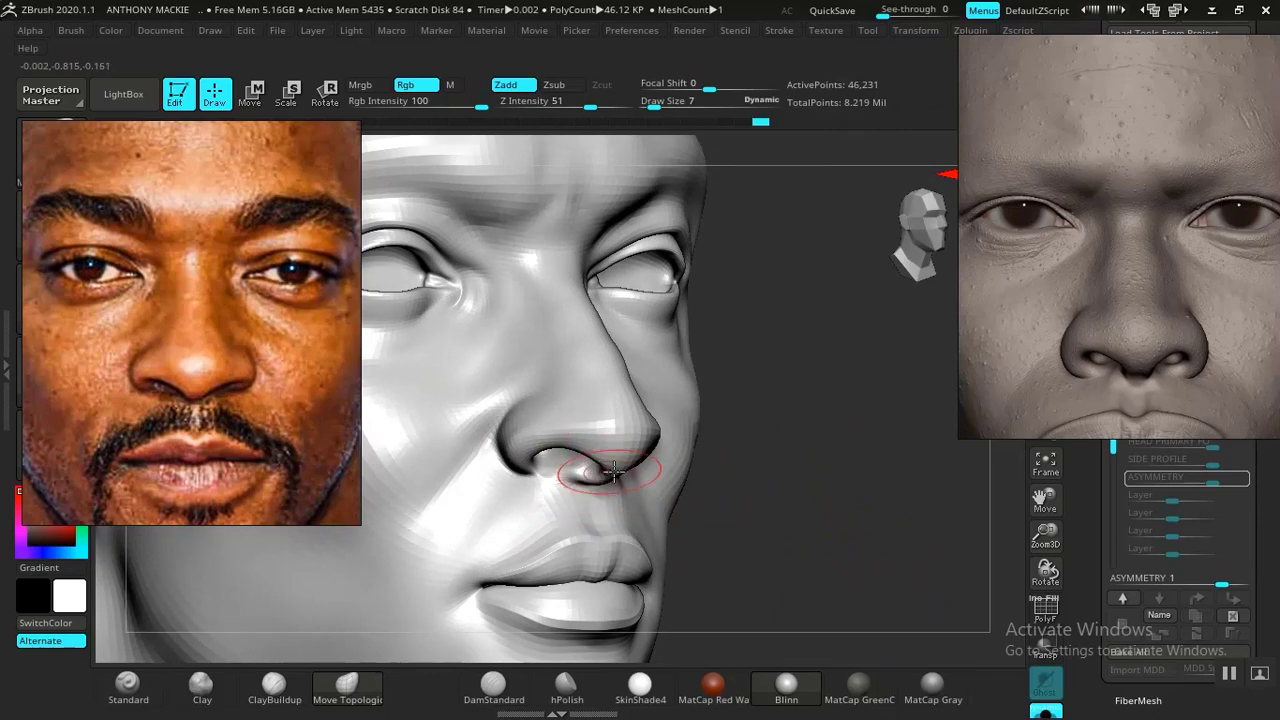
left_click_drag(833, 574, 906, 580, "alt")
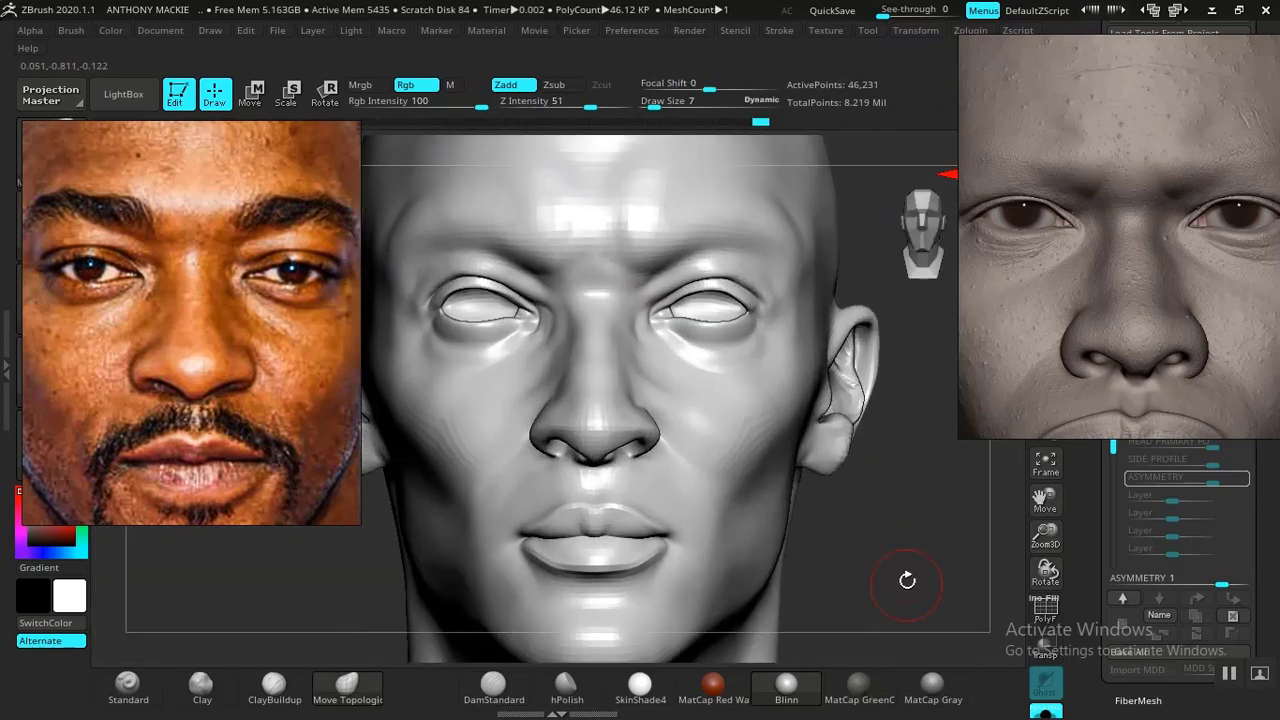
left_click_drag(930, 522, 958, 602, "alt")
left_click_drag(881, 562, 580, 483)
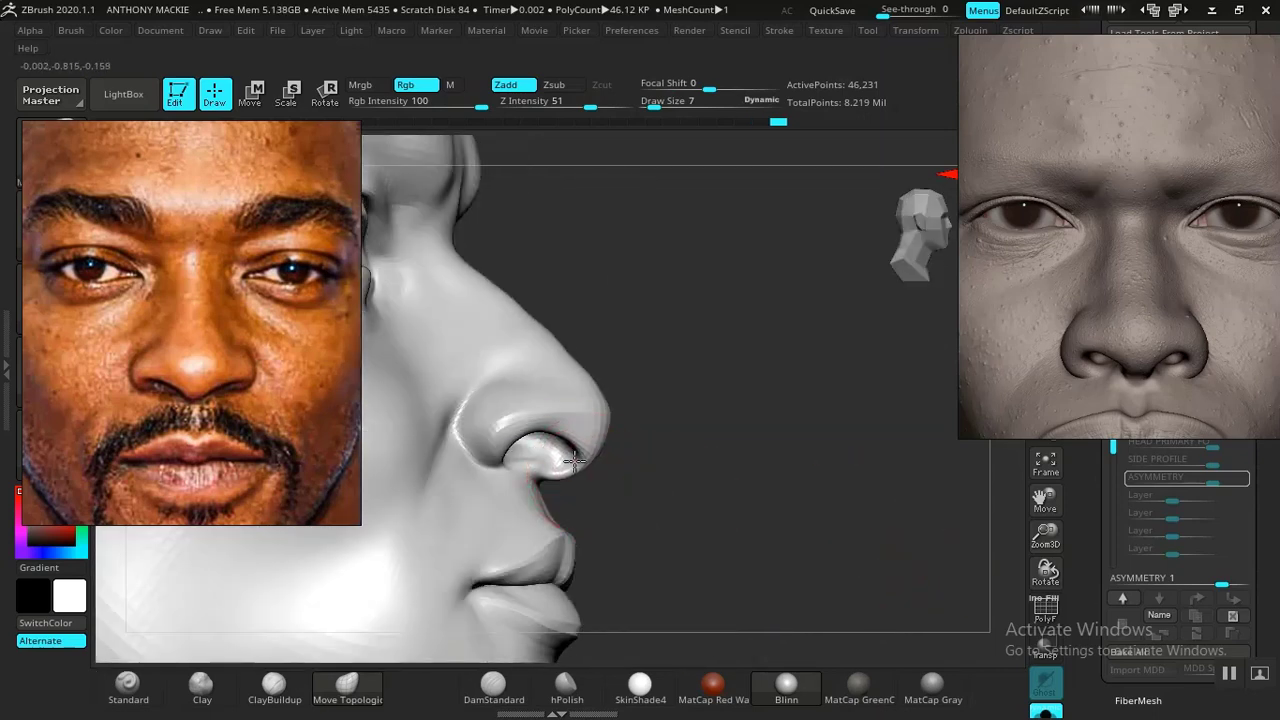
- Compare the proportions of the whole head and the brow area with the color reference photo
left_click_drag(628, 510, 746, 483, "alt")
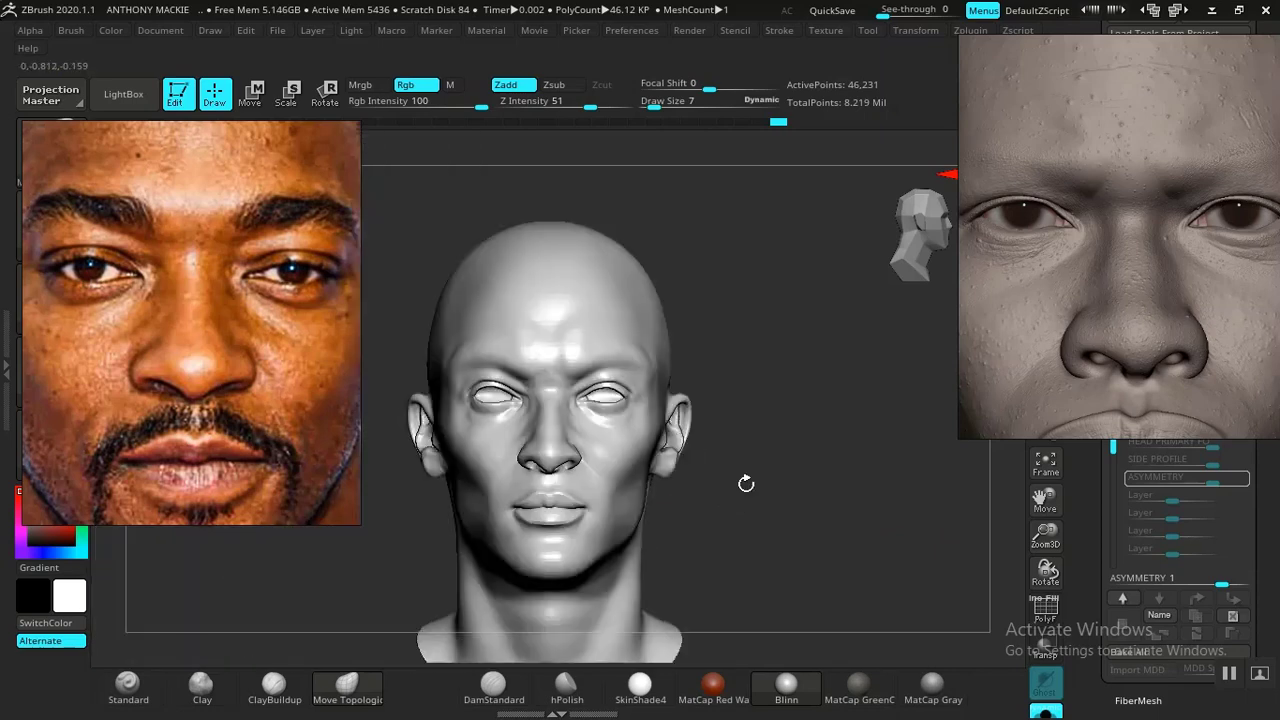
left_click_drag(774, 538, 836, 588, "alt")
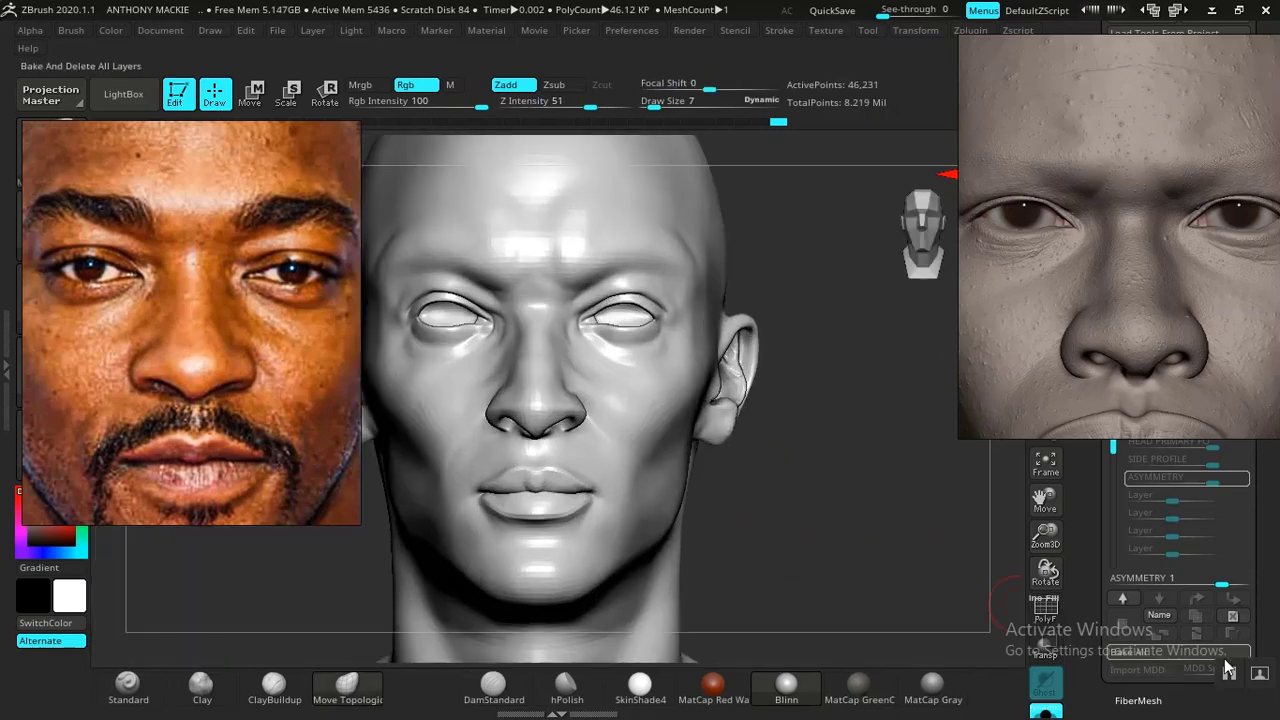
left_click_drag(822, 504, 830, 591, "alt")
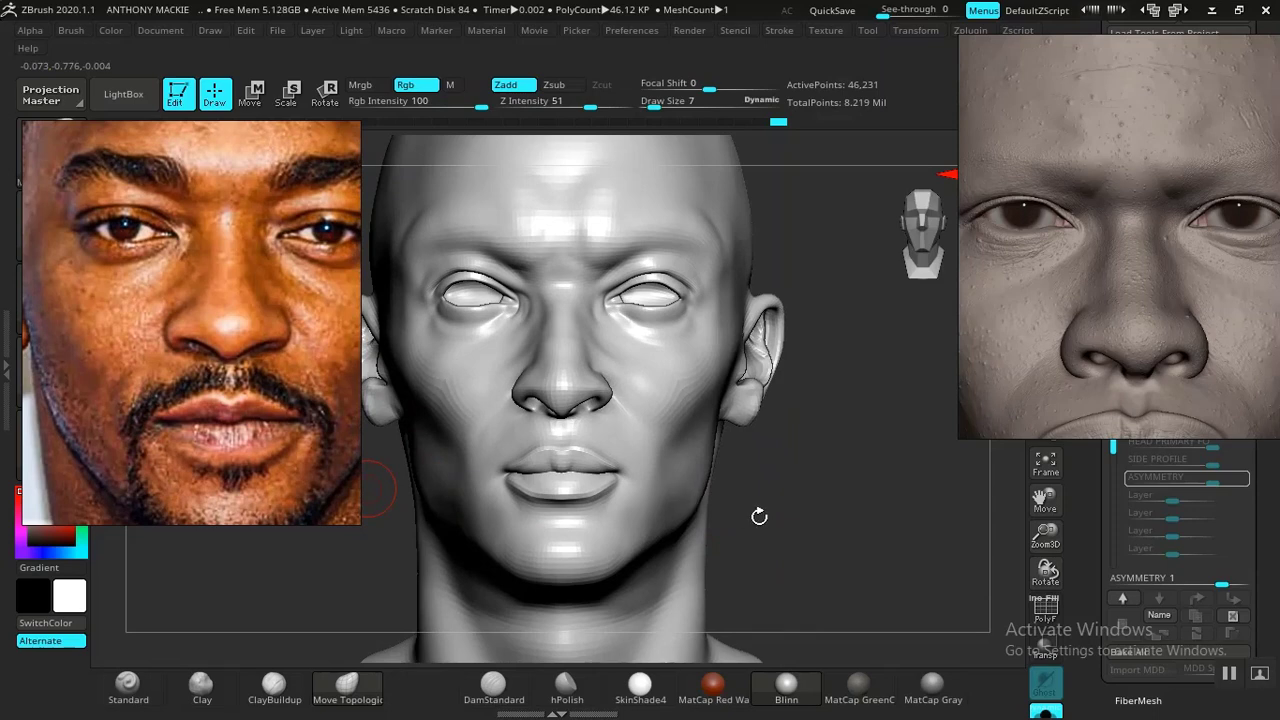
left_click_drag(759, 516, 764, 543)
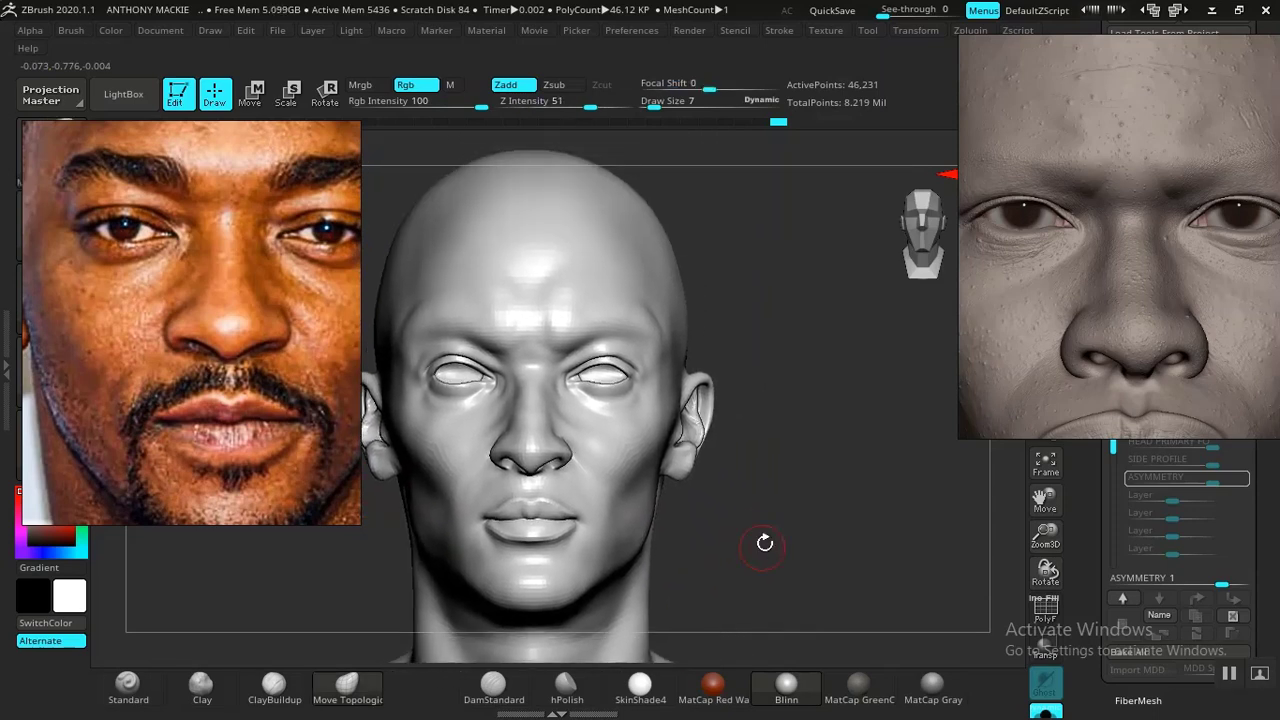
left_click_drag(822, 465, 856, 702, "alt")
mouse_move(922, 358)
left_mouse_down("alt")
mouse_move(905, 518)
mouse_move(871, 523)
mouse_move(860, 580)
left_mouse_up("alt")
middle_click_drag(191, 231, 210, 277)
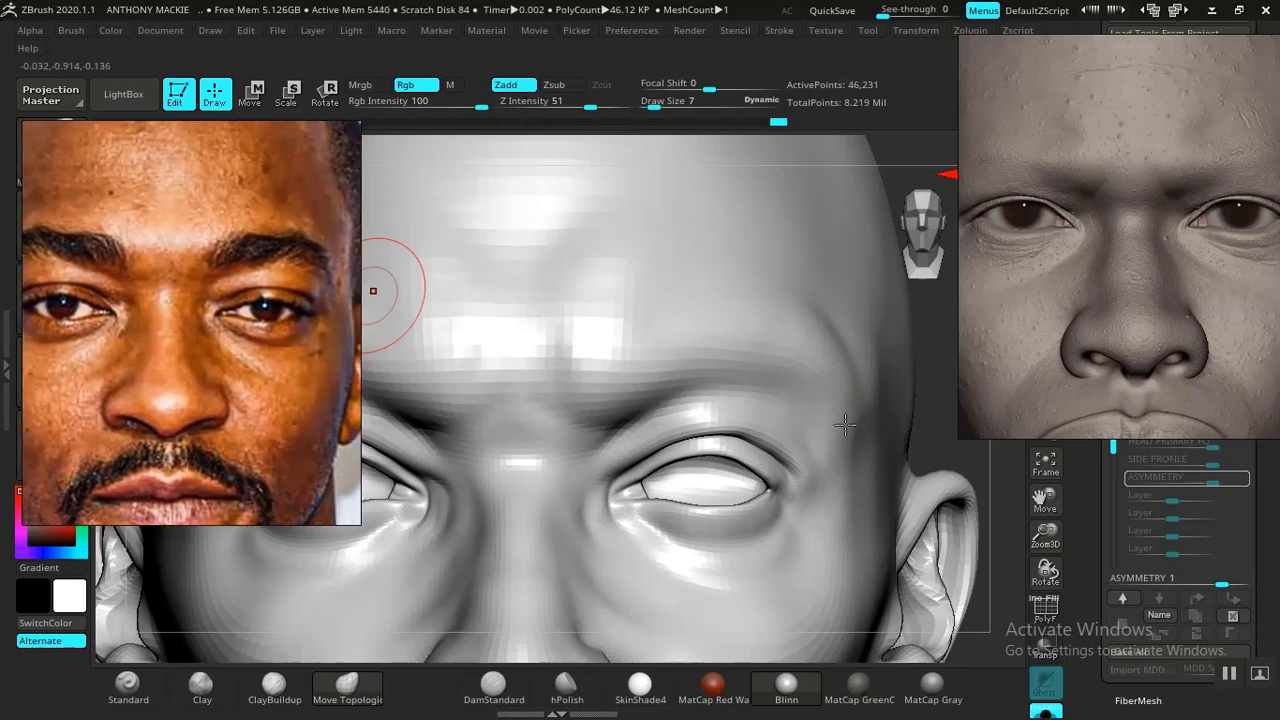
- Frame the eye closely and move the grey face reference aside to uncover more of the canvas
mouse_move(942, 431)
left_mouse_down()
mouse_move(886, 449)
mouse_move(903, 431)
mouse_move(922, 520)
left_mouse_up()
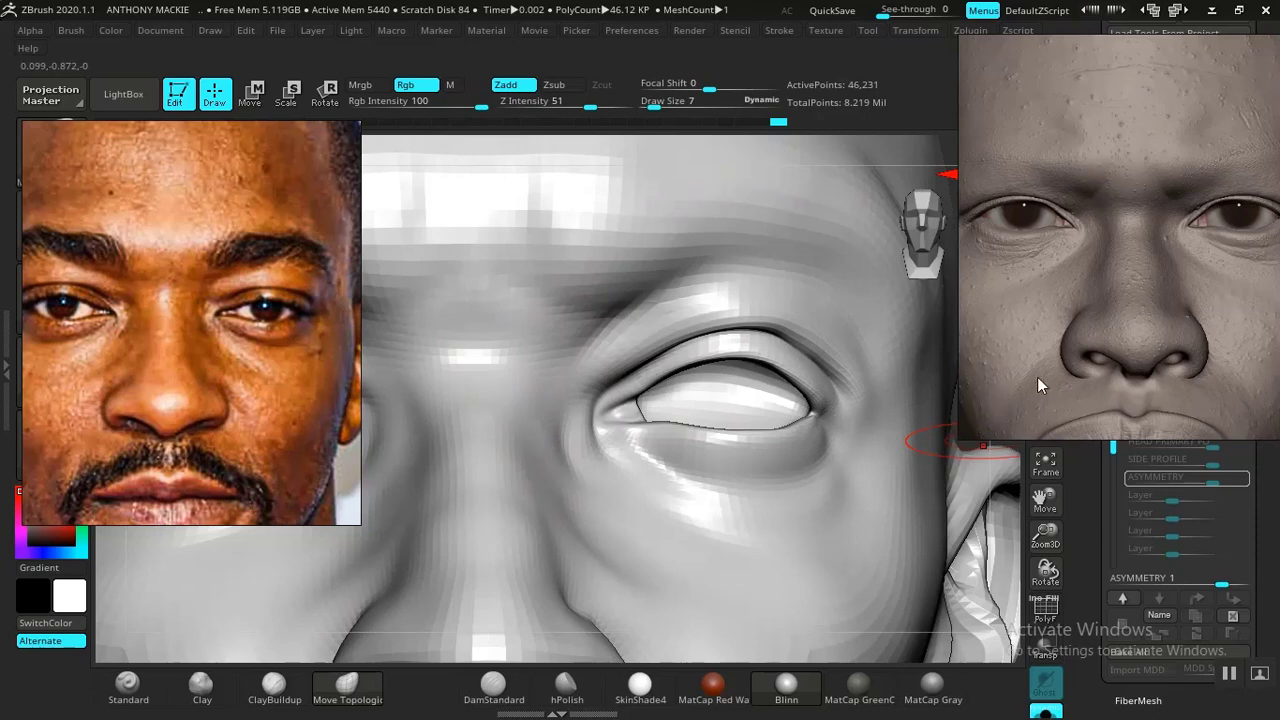
left_click_drag(1038, 378, 1088, 363)
mouse_move(977, 380)
left_mouse_down()
mouse_move(879, 374)
mouse_move(900, 306)
mouse_move(1095, 336)
mouse_move(925, 364)
left_mouse_up()
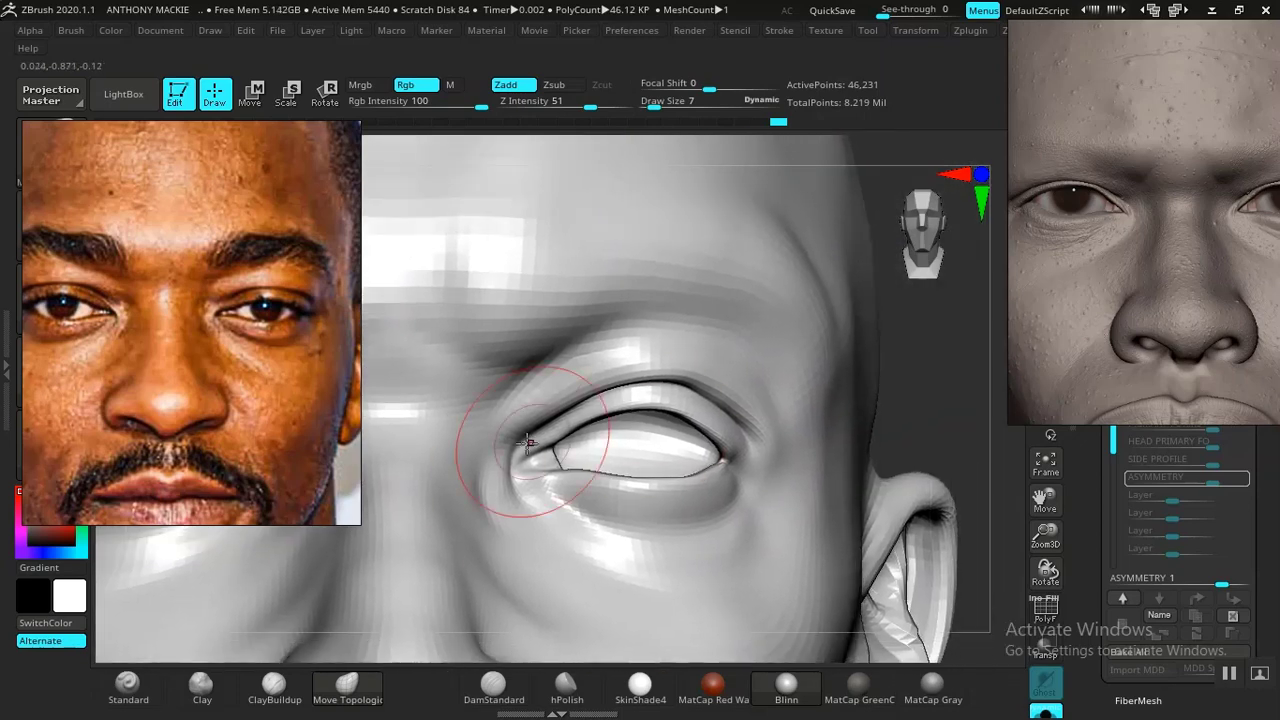
- Deepen the fold above the inner end of the upper eyelid with DamStandard at Draw Size 5 and Z Intensity 33
left_click(493, 686)
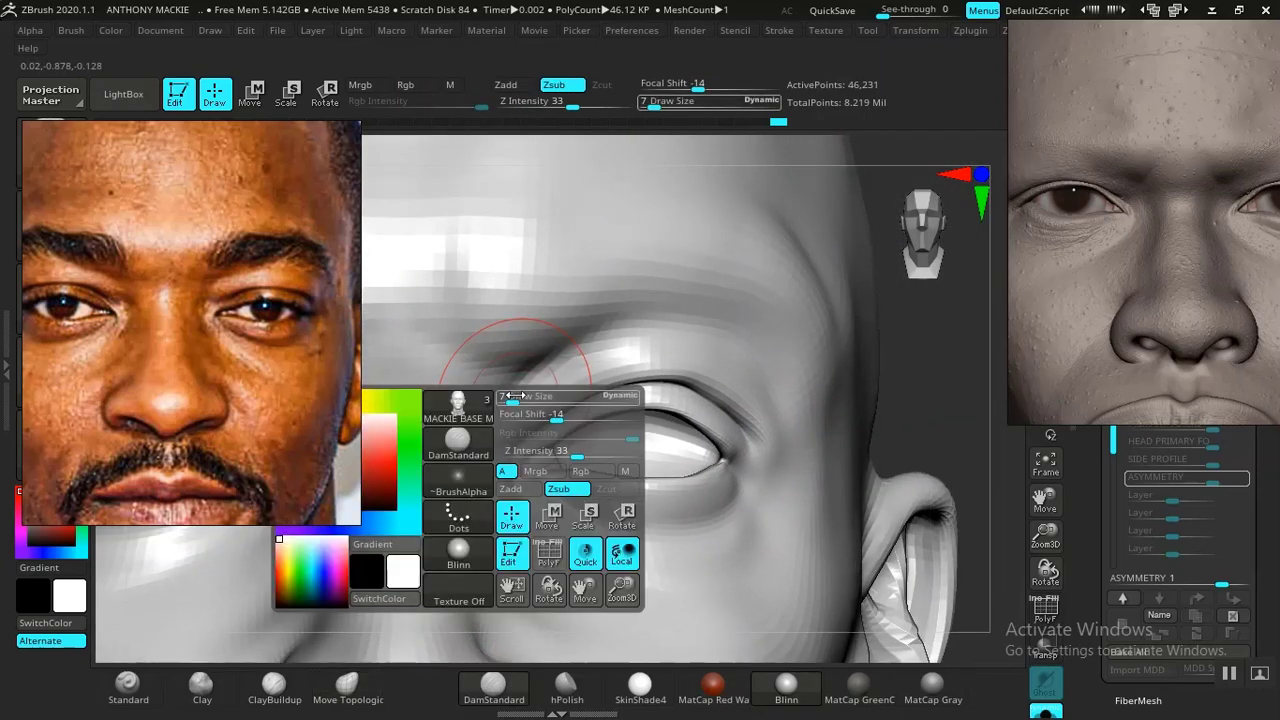
key("space")
left_click_drag(511, 396, 508, 396)
left_click_drag(886, 431, 861, 471, "alt")
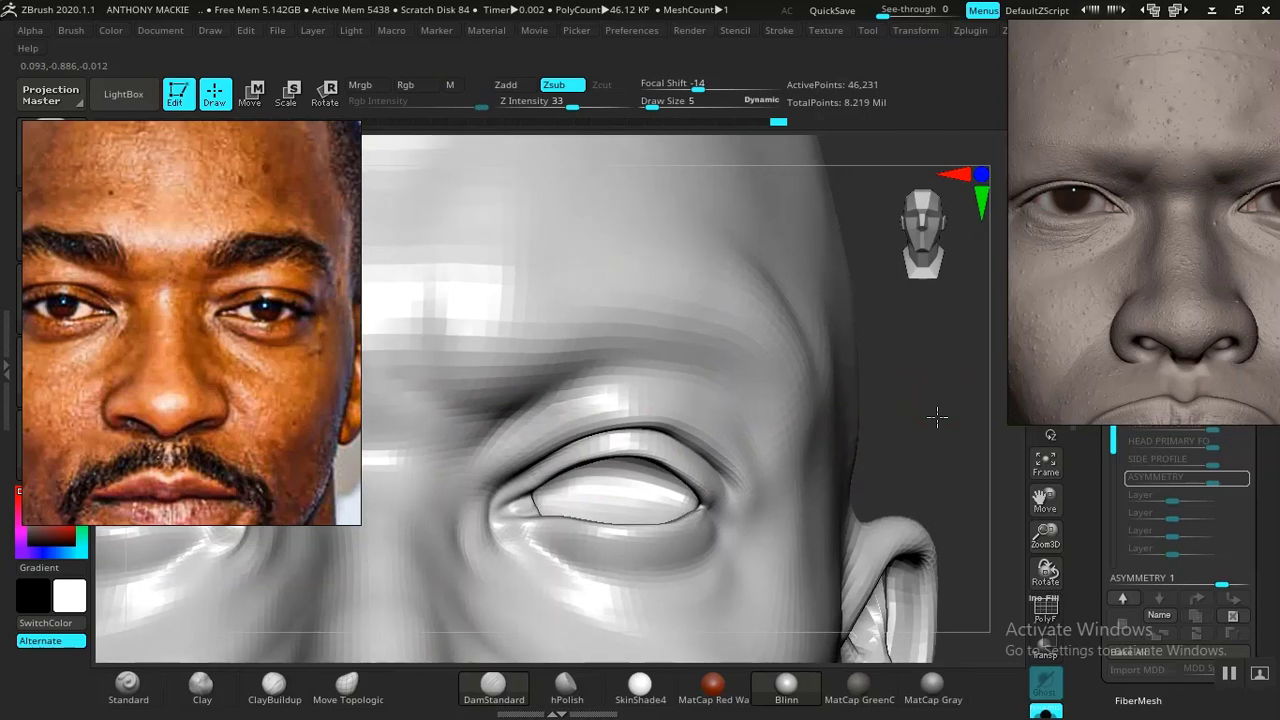
left_click_drag(937, 417, 980, 340, "alt")
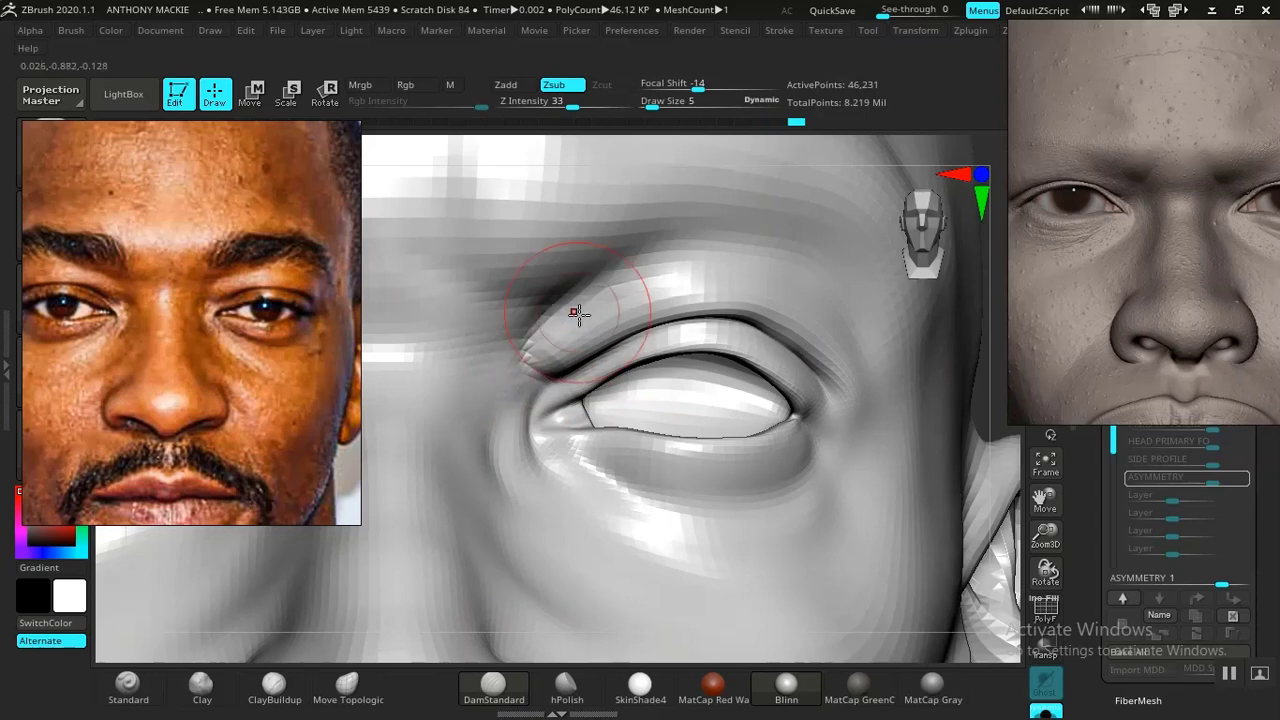
- Soften the inner end of the upper eyelid fold by smoothing it and filling it with Clay at Draw Size 5 and Z Intensity 5
left_click_drag(542, 351, 538, 353, "shift")
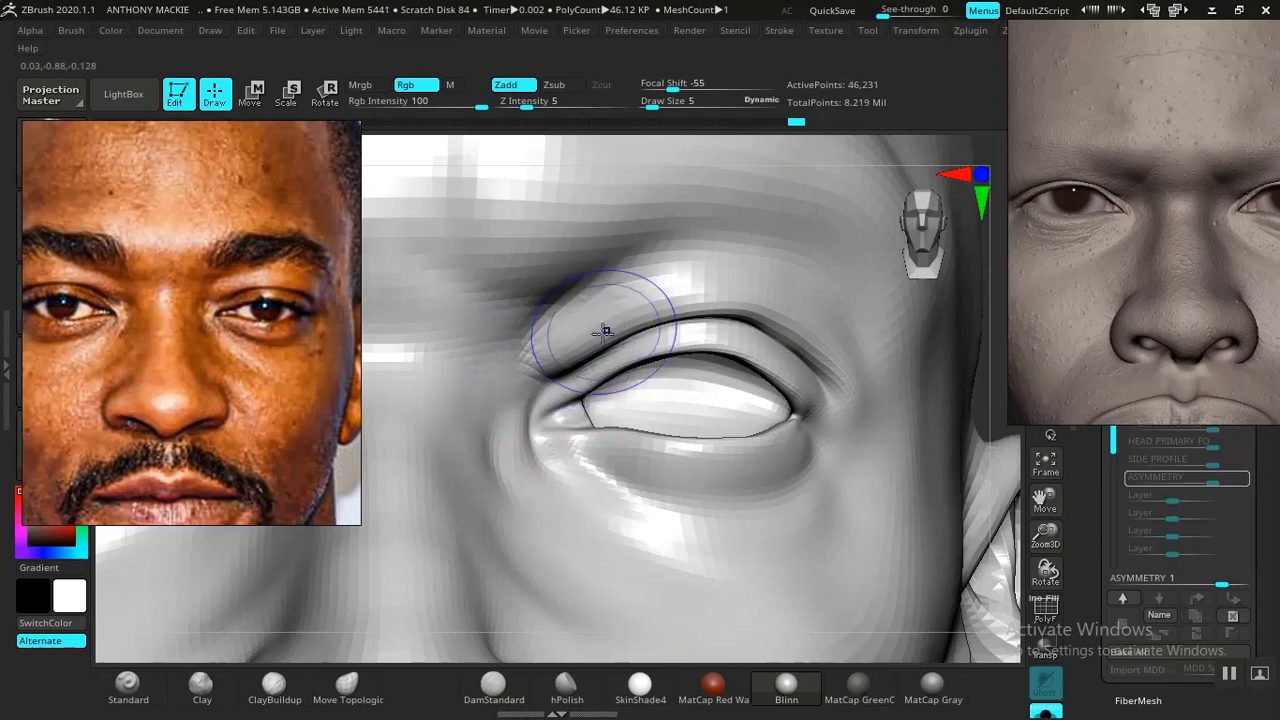
left_click(199, 684)
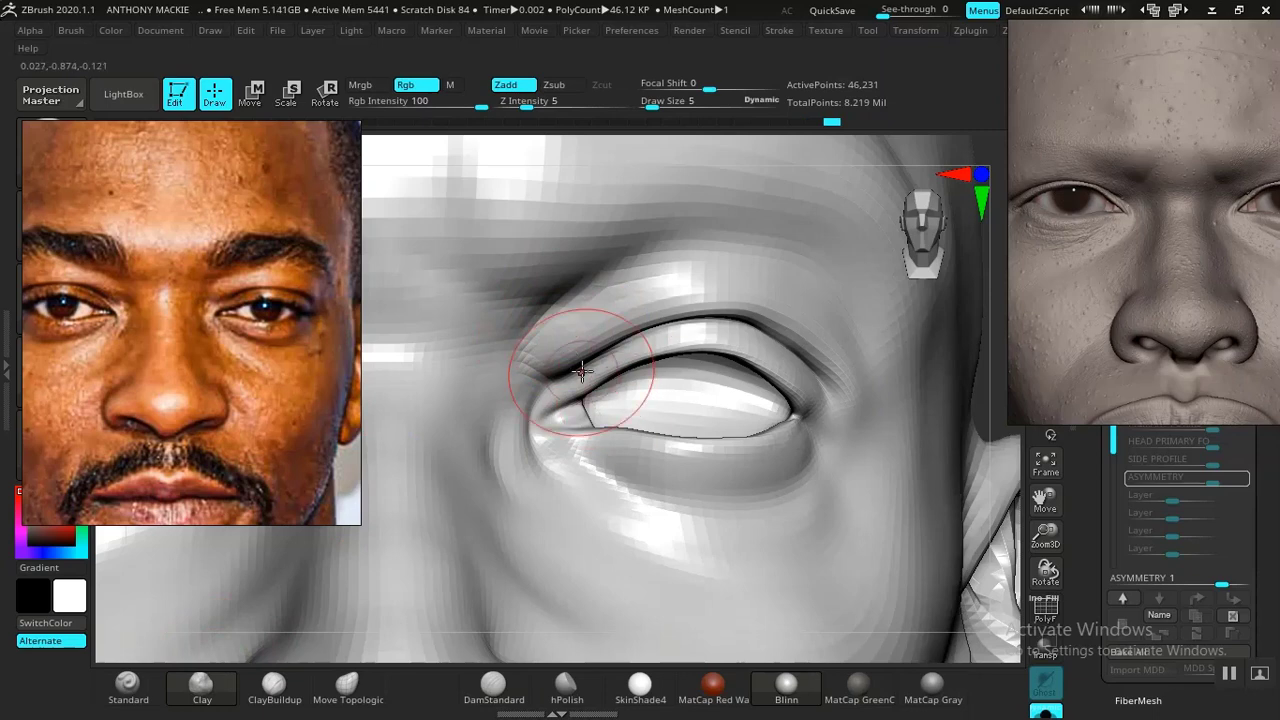
left_click_drag(582, 371, 551, 379)
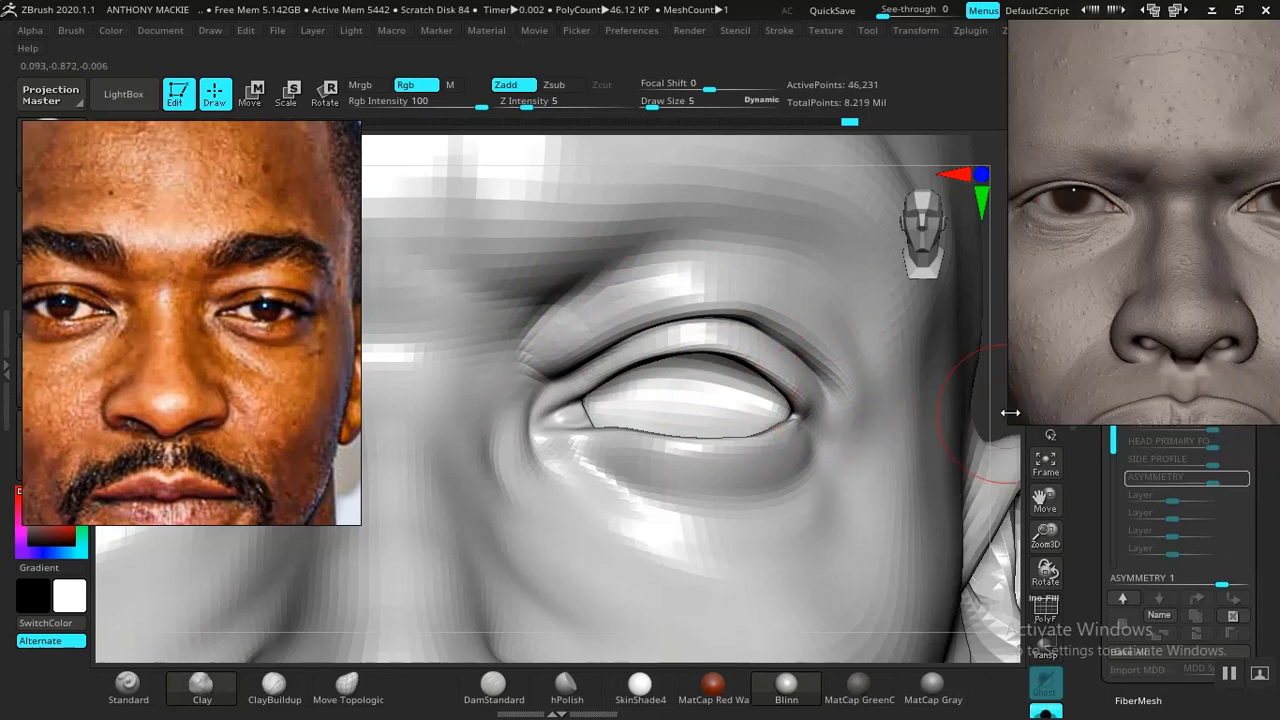
mouse_move(1000, 405)
left_mouse_down()
mouse_move(920, 374)
mouse_move(897, 385)
mouse_move(977, 429)
mouse_move(927, 425)
left_mouse_up()
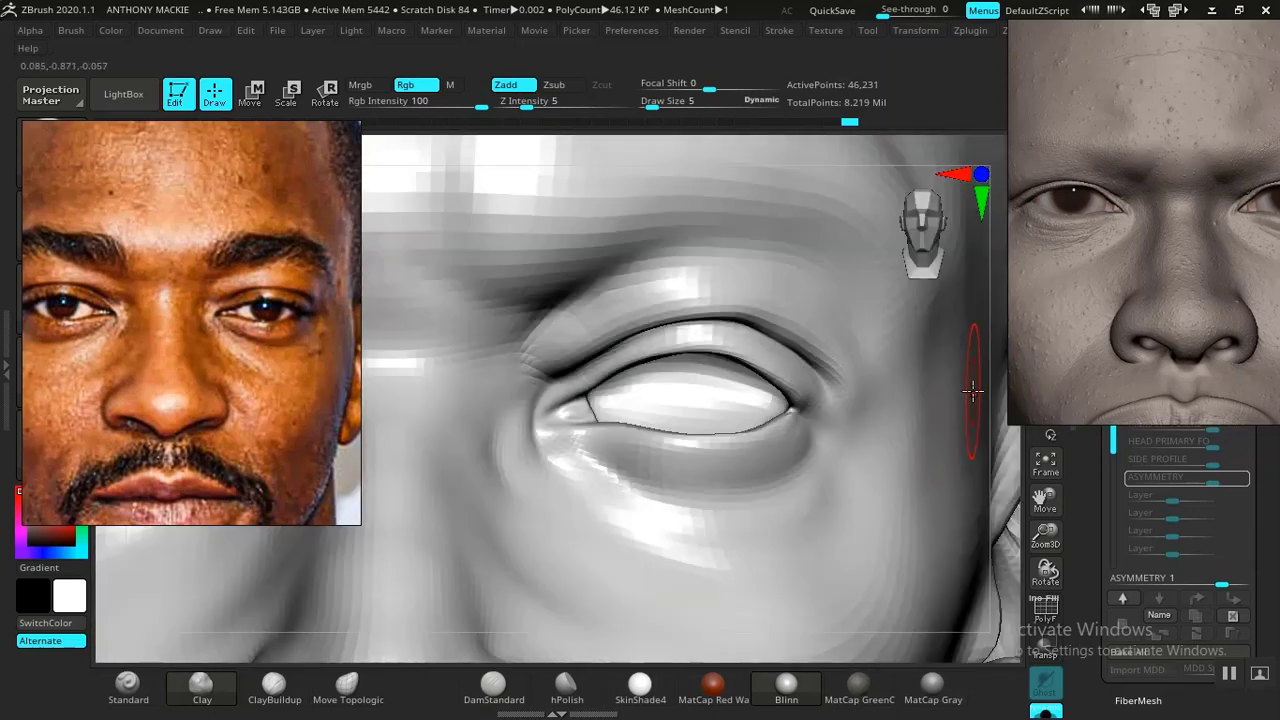
key("f")
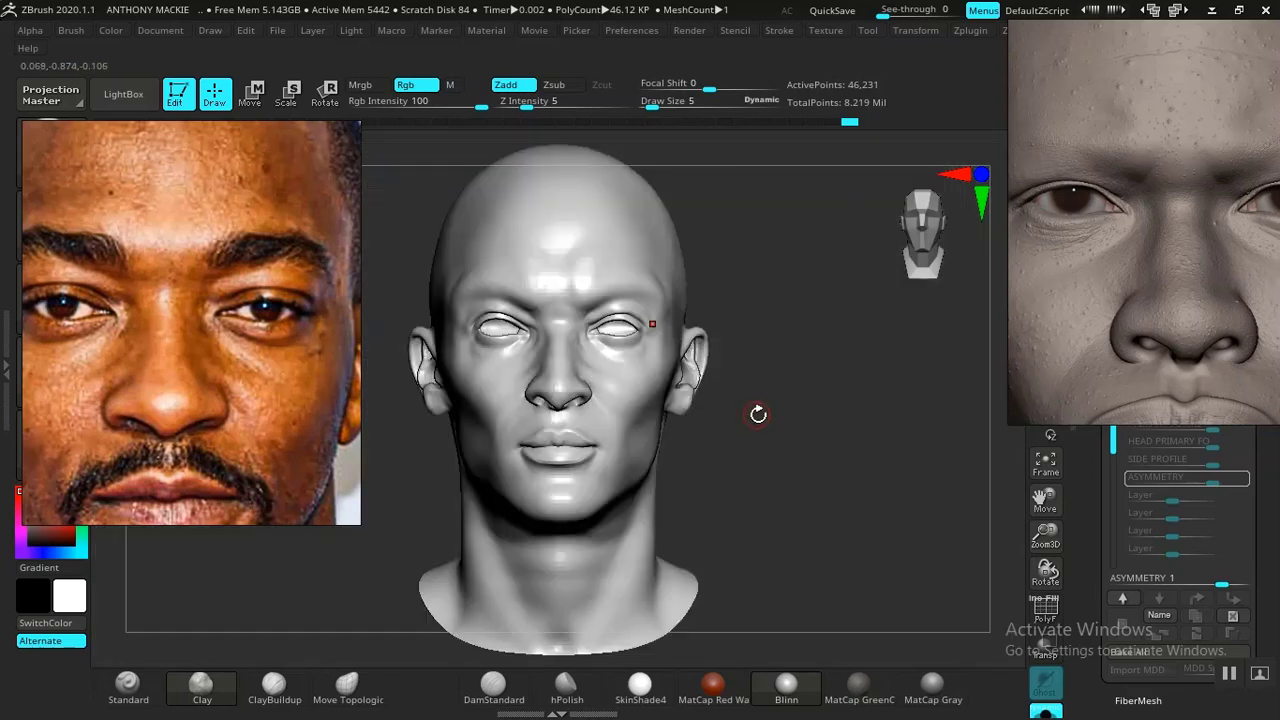
- Set the masking brush to MaskLasso, shifting the color reference photo aside to reach the brush choices and then back
mouse_move(757, 414)
left_mouse_down("alt")
mouse_move(783, 437)
mouse_move(806, 623)
mouse_move(882, 511)
mouse_move(851, 497)
mouse_move(934, 477)
mouse_move(906, 463)
mouse_move(957, 471)
mouse_move(979, 440)
mouse_move(769, 362)
mouse_move(882, 388)
mouse_move(917, 337)
mouse_move(934, 354)
mouse_move(909, 403)
mouse_move(932, 446)
left_mouse_up("alt")
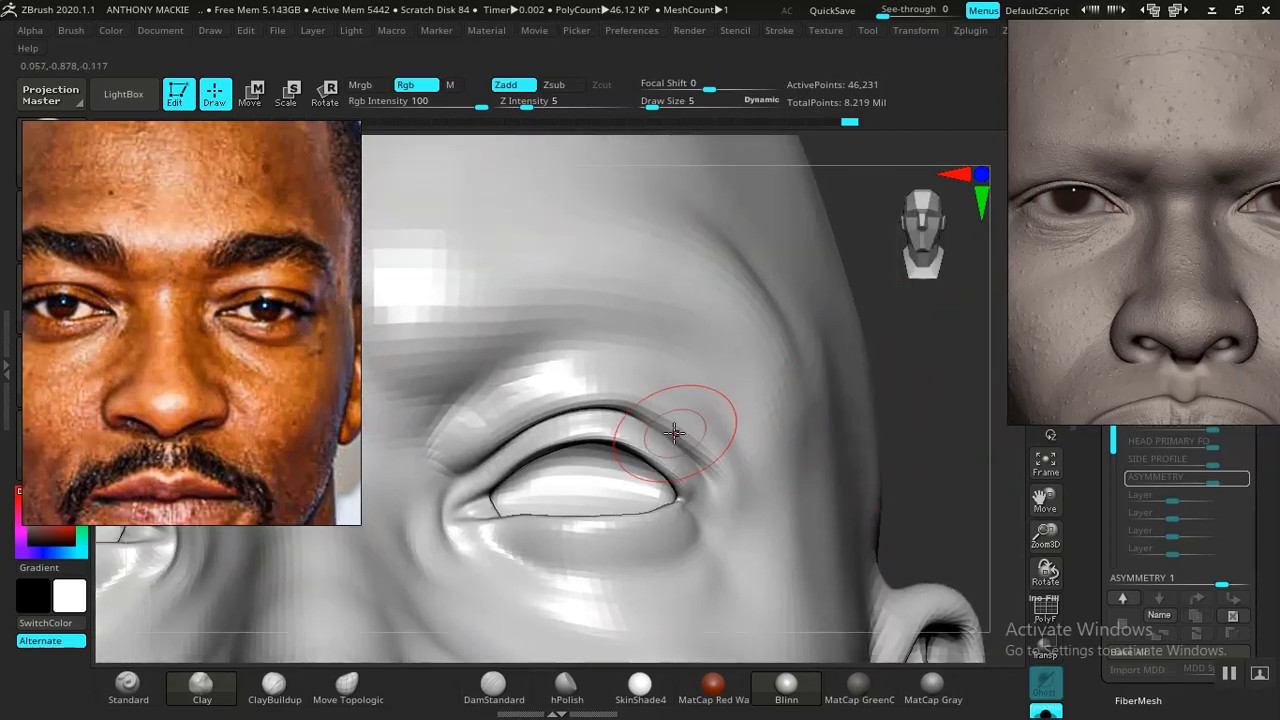
left_click_drag(189, 374, 814, 451)
left_click_drag(870, 173, 875, 180)
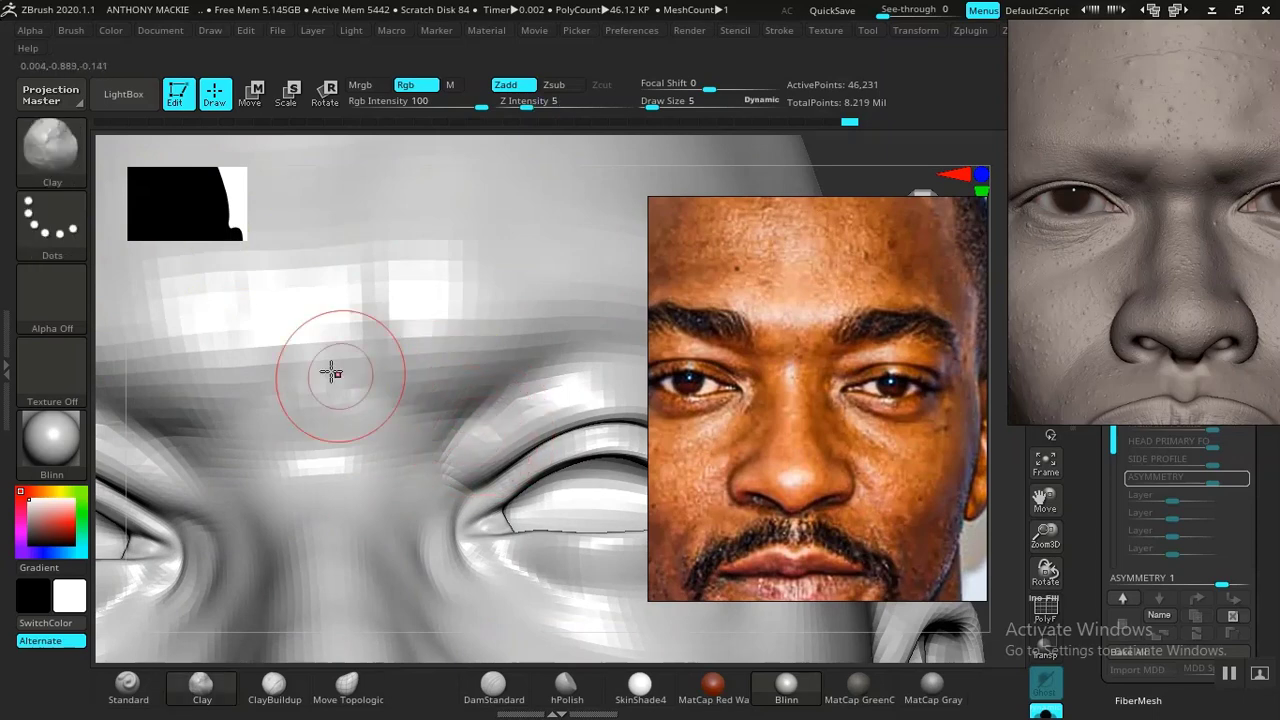
key("ctrl+b")
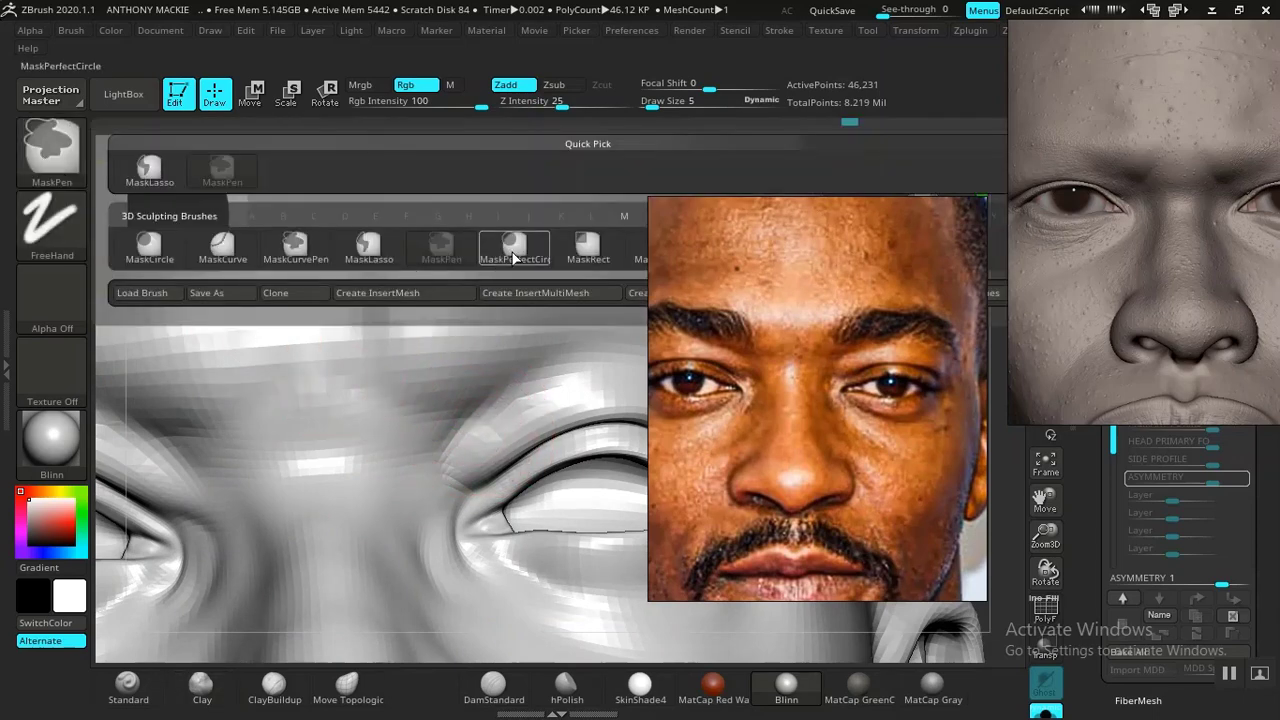
left_click(368, 247, "ctrl")
left_click_drag(821, 384, 166, 308)
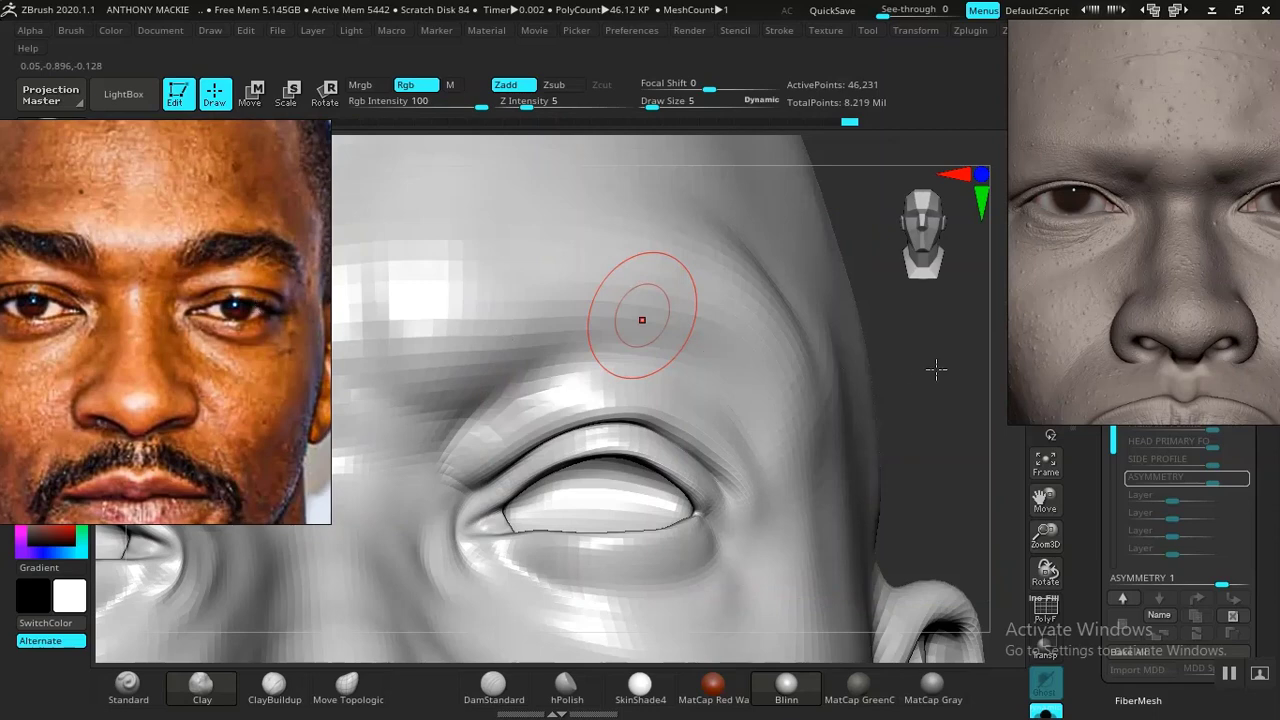
- Lasso a mask over the eyelids and eyeball up to the upper lid fold, and blur the mask's edge
left_click_drag(936, 370, 643, 463)
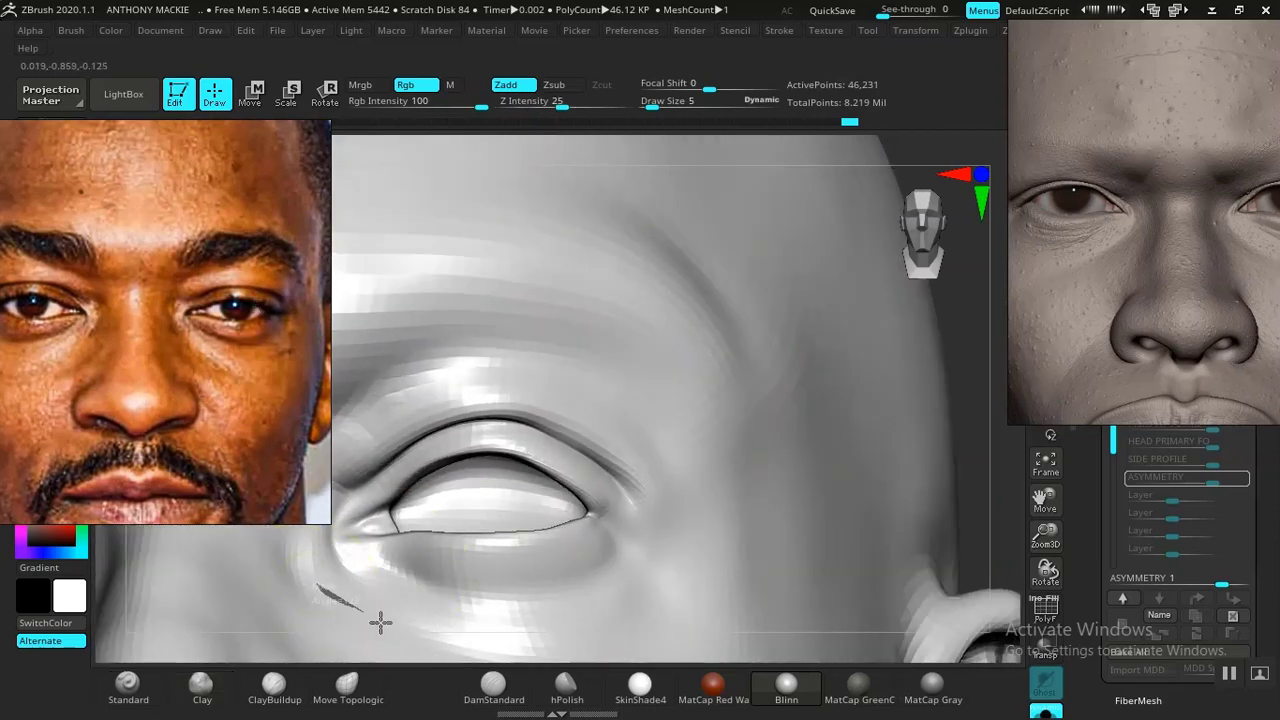
mouse_move(380, 622)
left_mouse_down("ctrl")
mouse_move(623, 594)
mouse_move(625, 458)
mouse_move(585, 430)
mouse_move(520, 417)
mouse_move(468, 428)
mouse_move(340, 495)
mouse_move(330, 523)
left_mouse_up("ctrl")
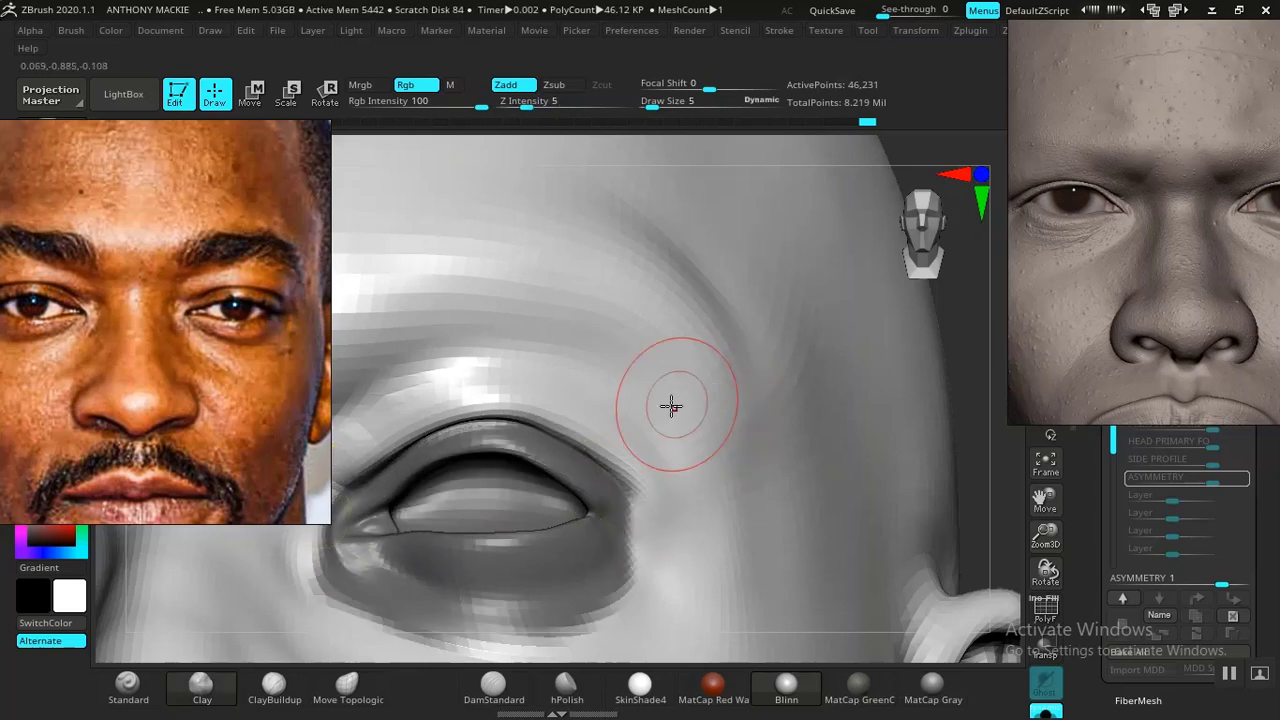
left_click(610, 482, "ctrl")
- Pull the skin along the upper lid fold down over the masked eye with Move Topological at Draw Size 5, including the outer end
mouse_move(985, 408)
left_mouse_down()
mouse_move(955, 412)
mouse_move(932, 285)
left_mouse_up()
left_click(347, 688)
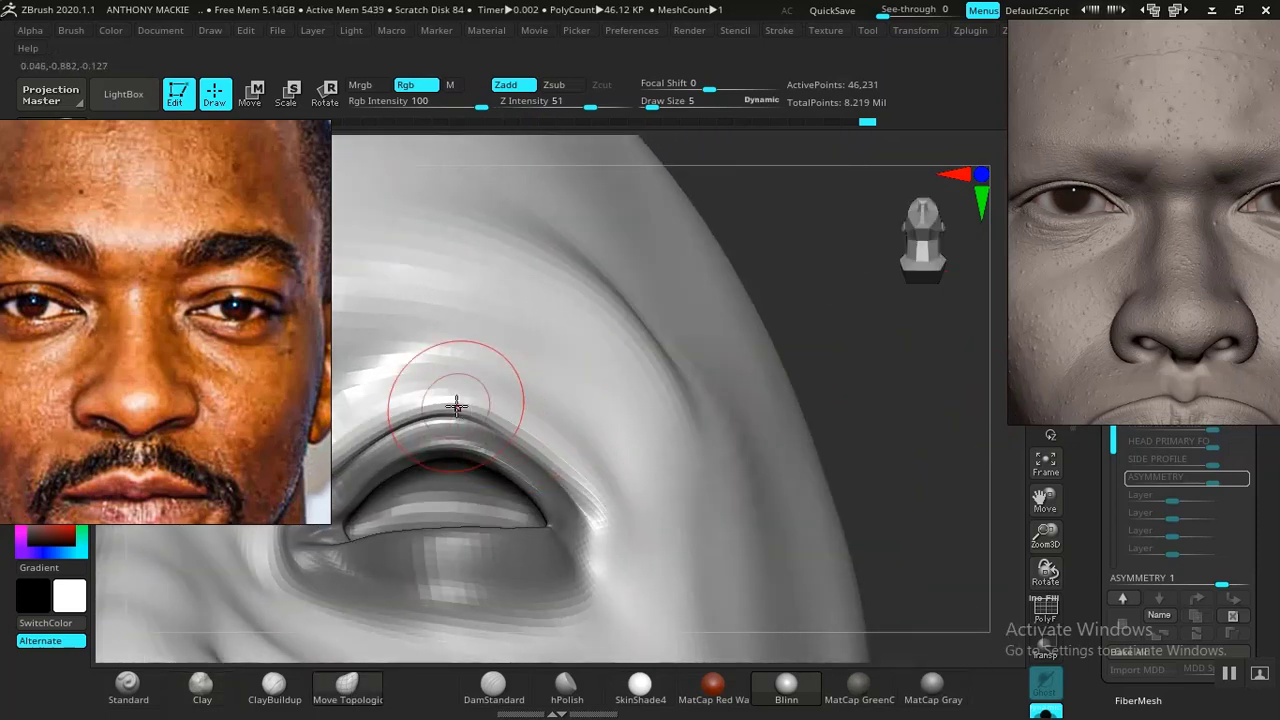
left_click_drag(456, 405, 451, 411)
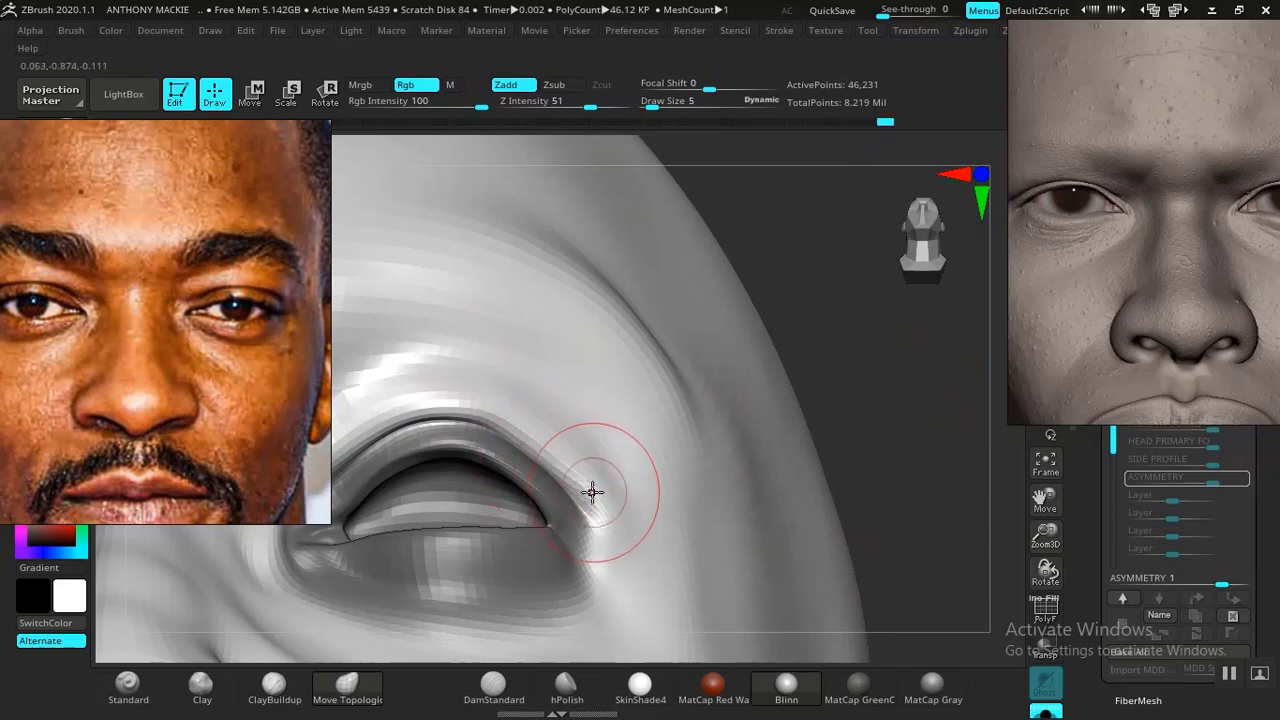
left_click_drag(592, 502, 588, 510)
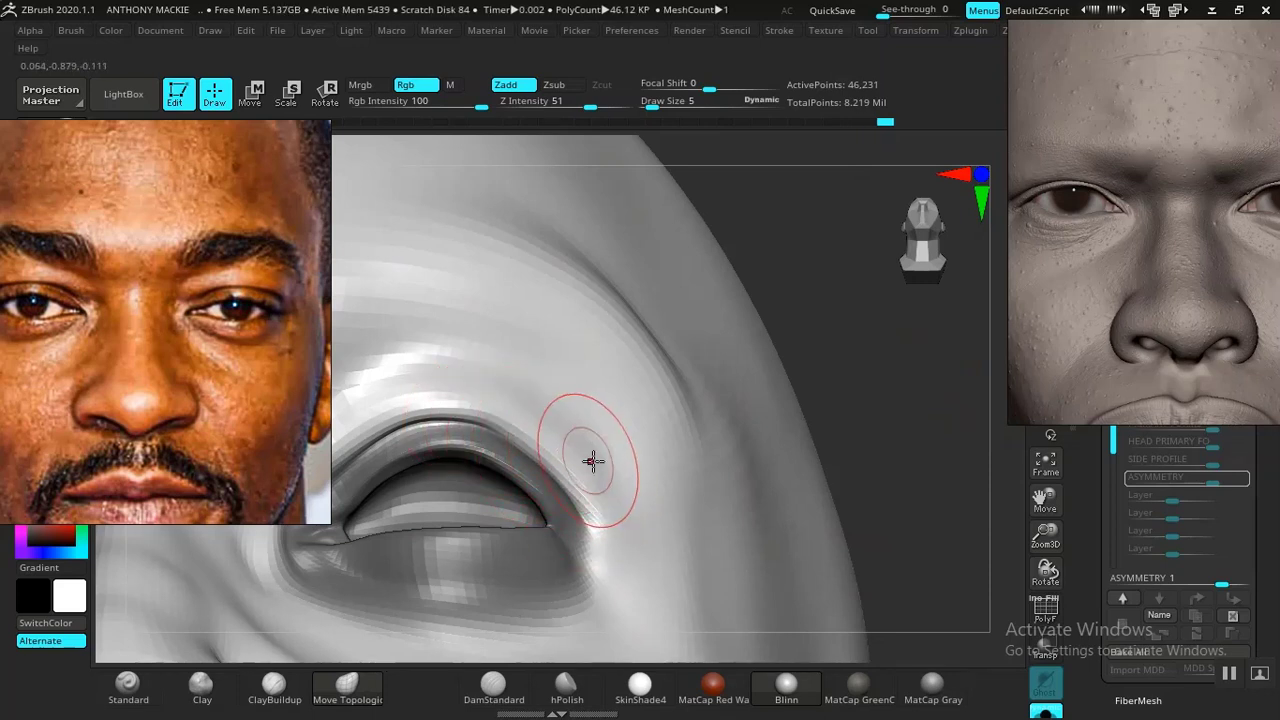
mouse_move(904, 378)
left_mouse_down()
mouse_move(837, 374)
mouse_move(895, 400)
left_mouse_up()
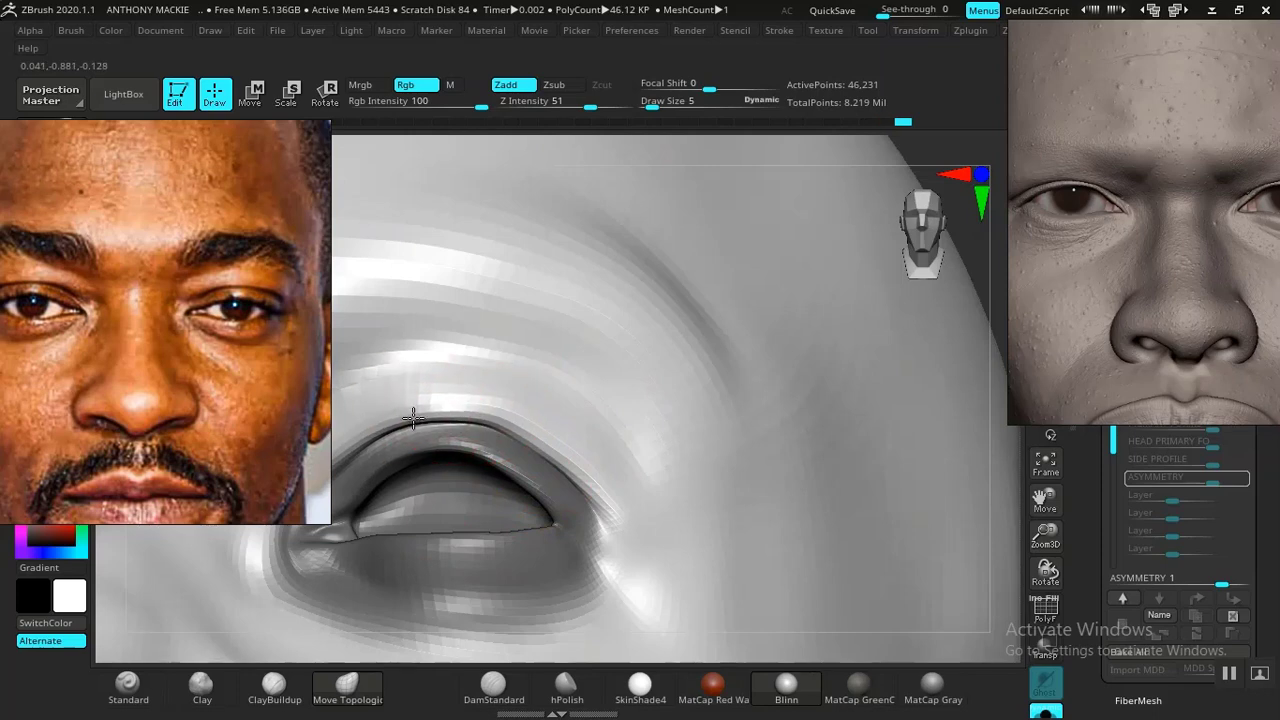
- Compare the reshaped eyelid fold with the color reference photo, from the whole head down to close front and low side views
key("f")
left_click_drag(762, 377, 783, 406, "shift")
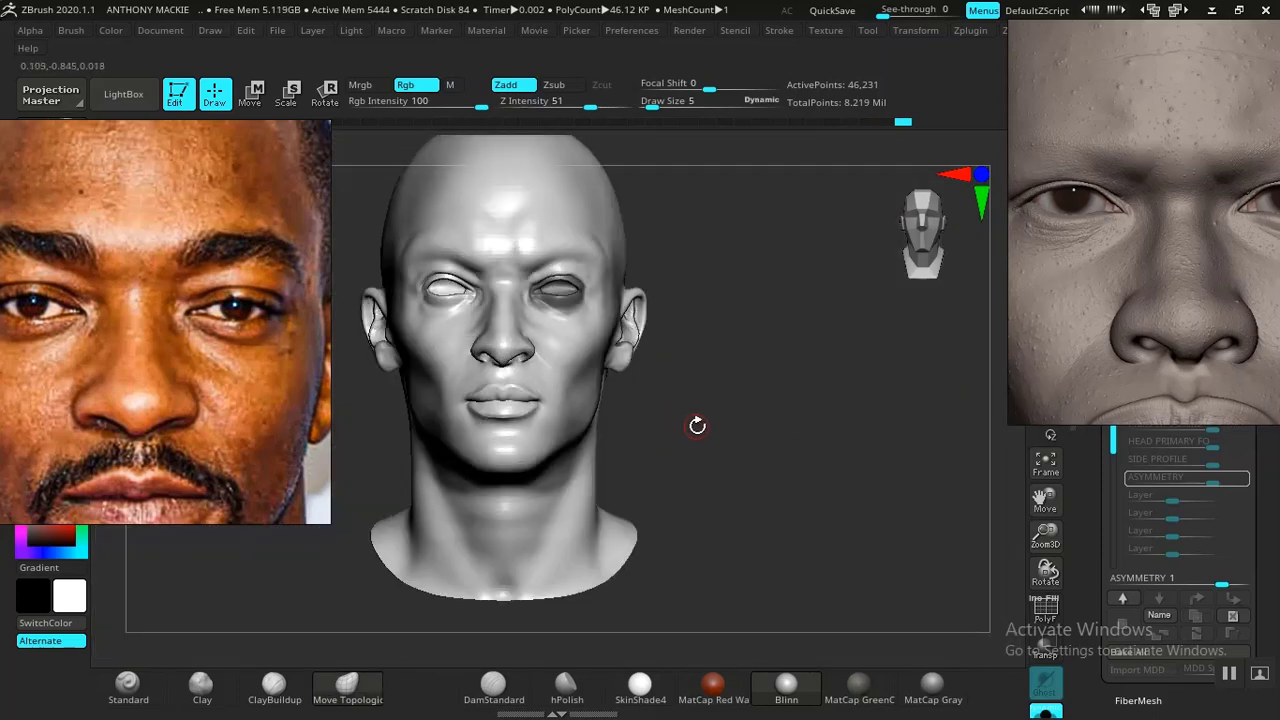
left_click_drag(697, 426, 741, 480, "alt")
left_click_drag(166, 370, 221, 352)
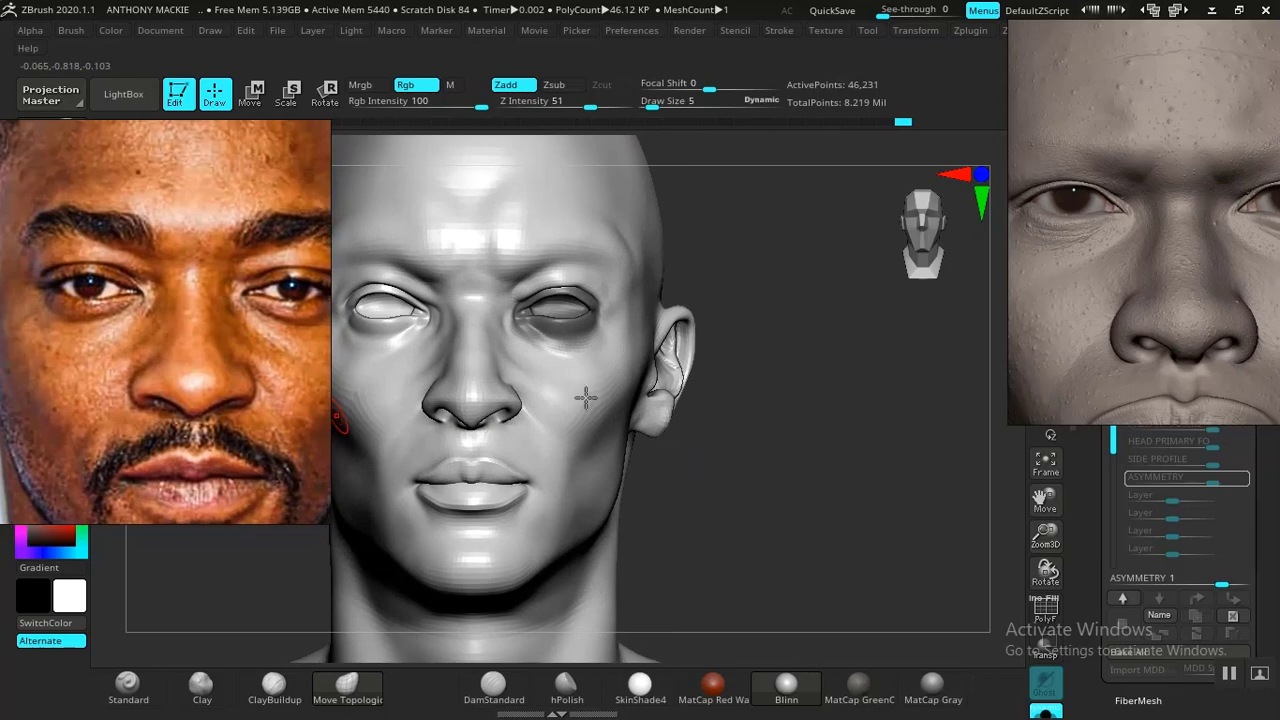
left_click_drag(797, 465, 833, 508)
left_click_drag(870, 400, 940, 388, "alt")
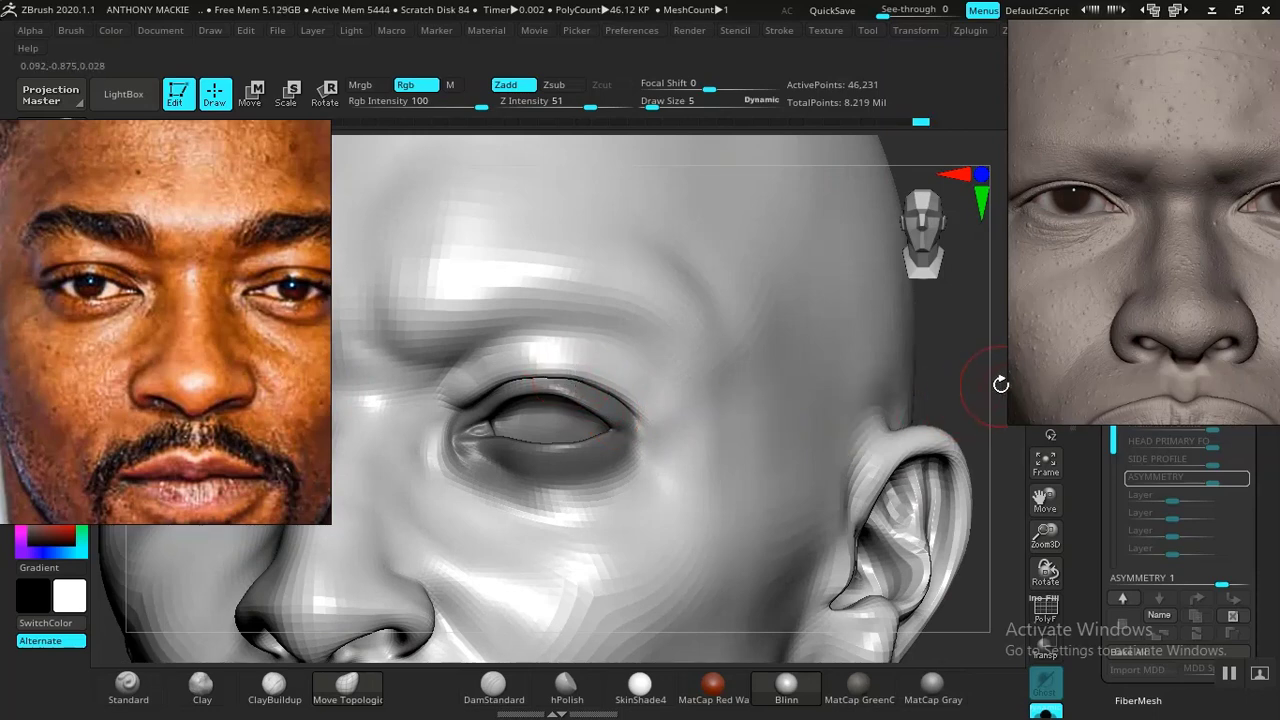
left_click_drag(1004, 381, 714, 380)
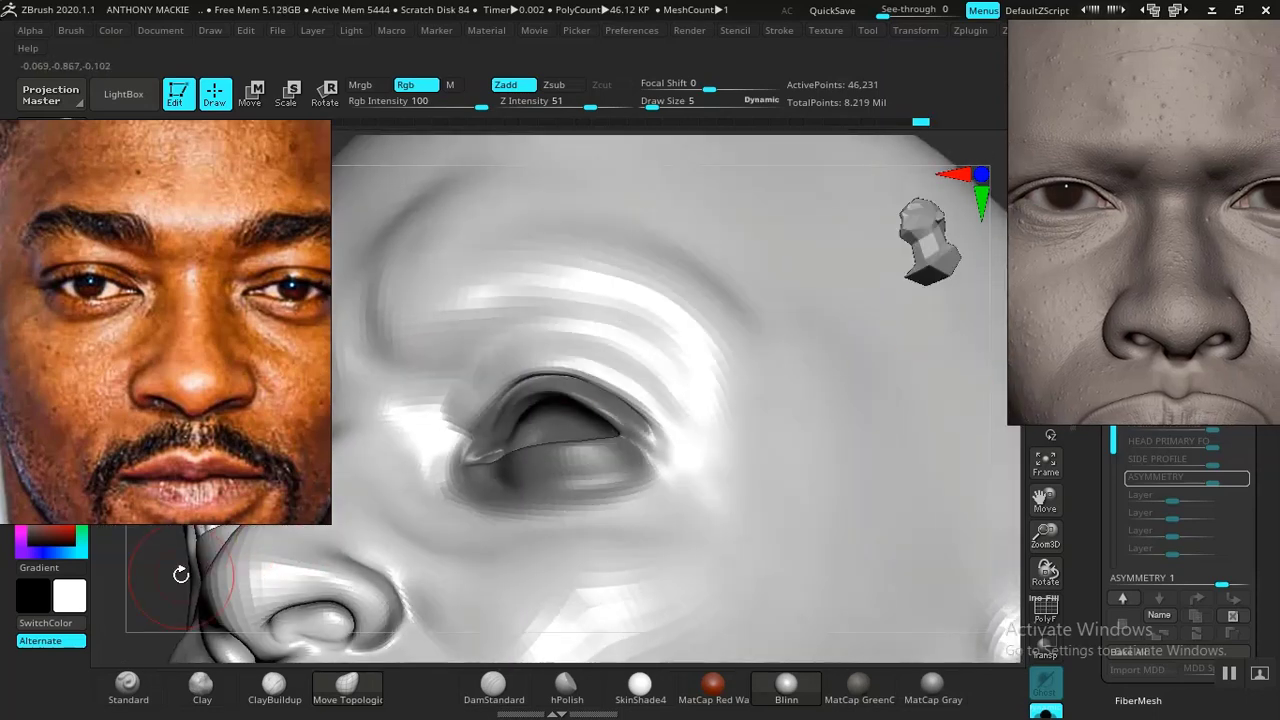
mouse_move(181, 575)
left_mouse_down()
mouse_move(200, 594)
mouse_move(230, 590)
left_mouse_up()
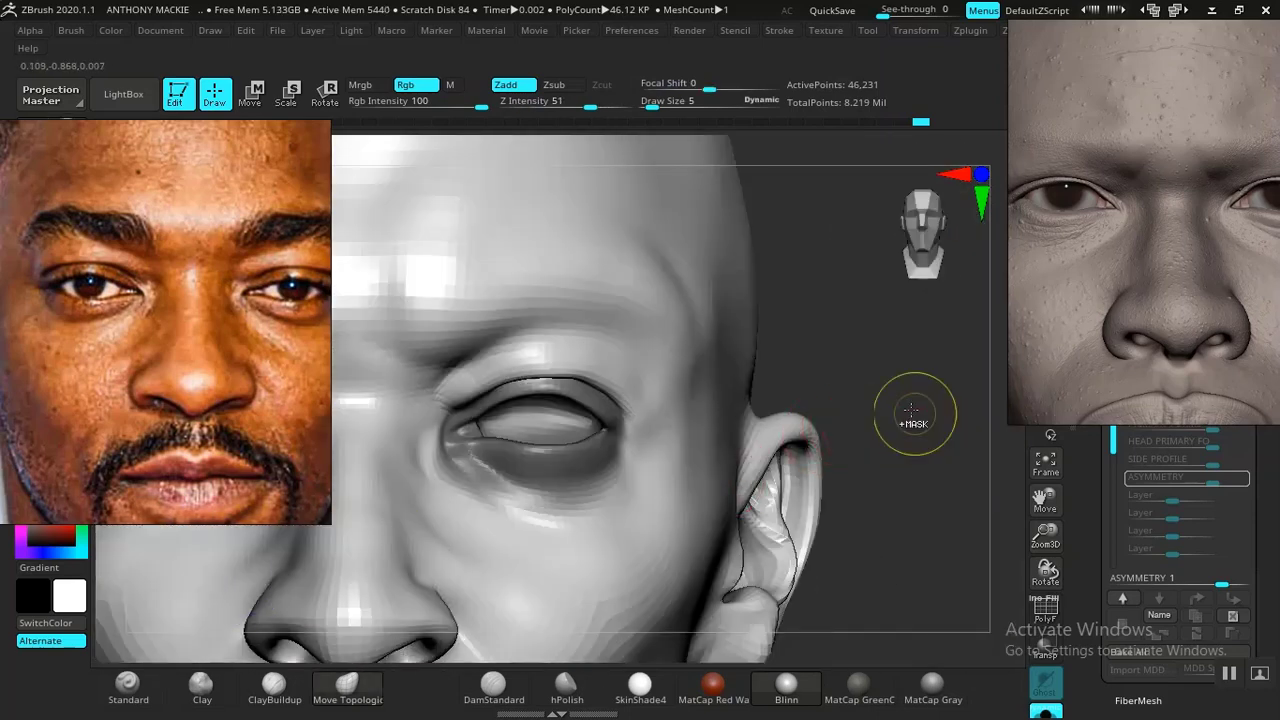
- Clear the mask, lasso a new one over the opposite eye's lids and eyeball from below, and blur its edge
left_click_drag(881, 403, 843, 352, "ctrl")
left_click_drag(797, 294, 923, 373, "alt")
left_click_drag(460, 430, 460, 576, "alt")
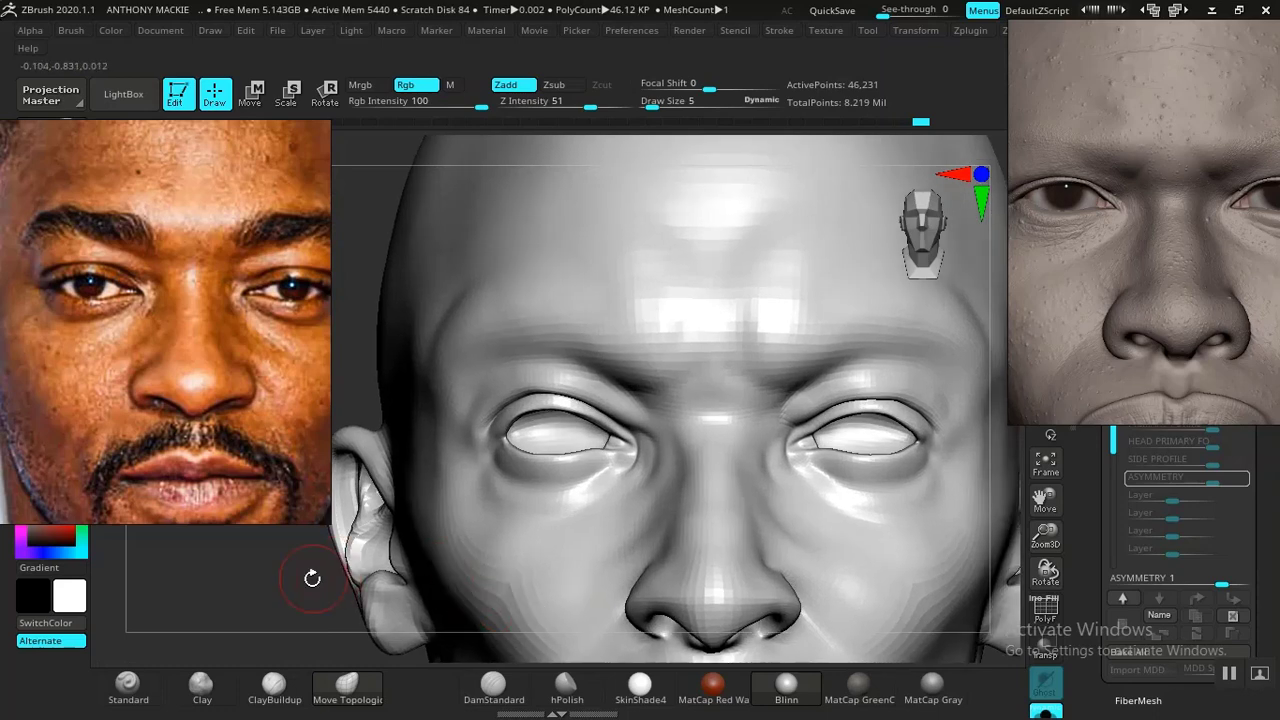
mouse_move(279, 562)
left_mouse_down("alt")
mouse_move(481, 515)
mouse_move(474, 471)
mouse_move(489, 451)
mouse_move(454, 403)
mouse_move(451, 482)
mouse_move(654, 531)
mouse_move(742, 452)
mouse_move(702, 372)
mouse_move(553, 328)
left_mouse_up("alt")
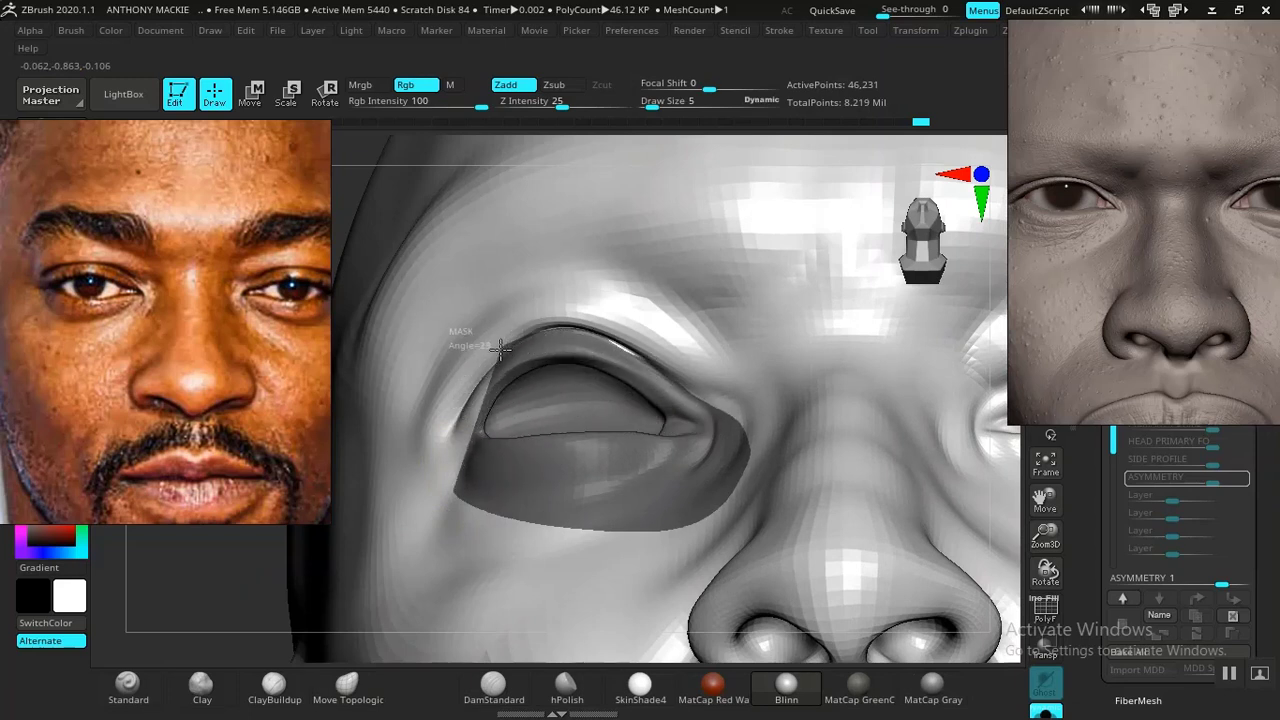
left_click_drag(462, 400, 428, 480, "ctrl")
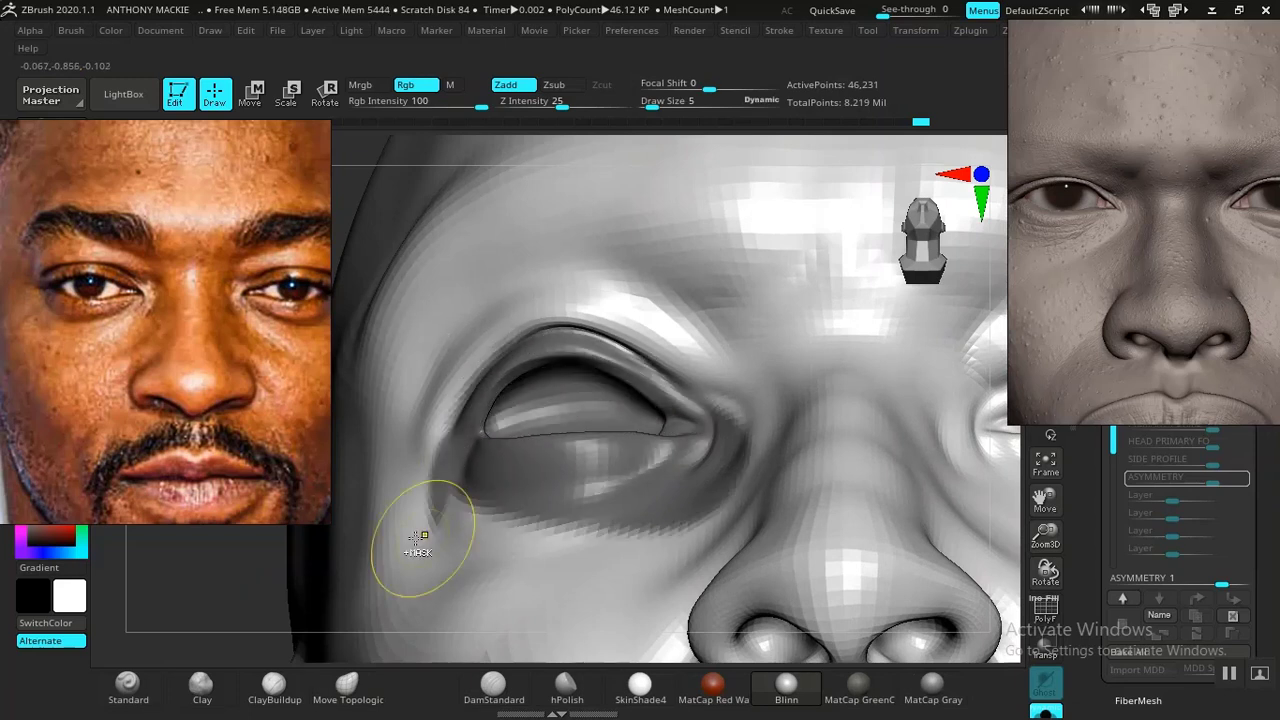
left_click(510, 445, "ctrl")
- Reshape the opposite eye's upper lid fold and its outer end from below with Move Topological at Draw Size 5
mouse_move(230, 634)
left_mouse_down()
mouse_move(229, 591)
mouse_move(218, 632)
left_mouse_up()
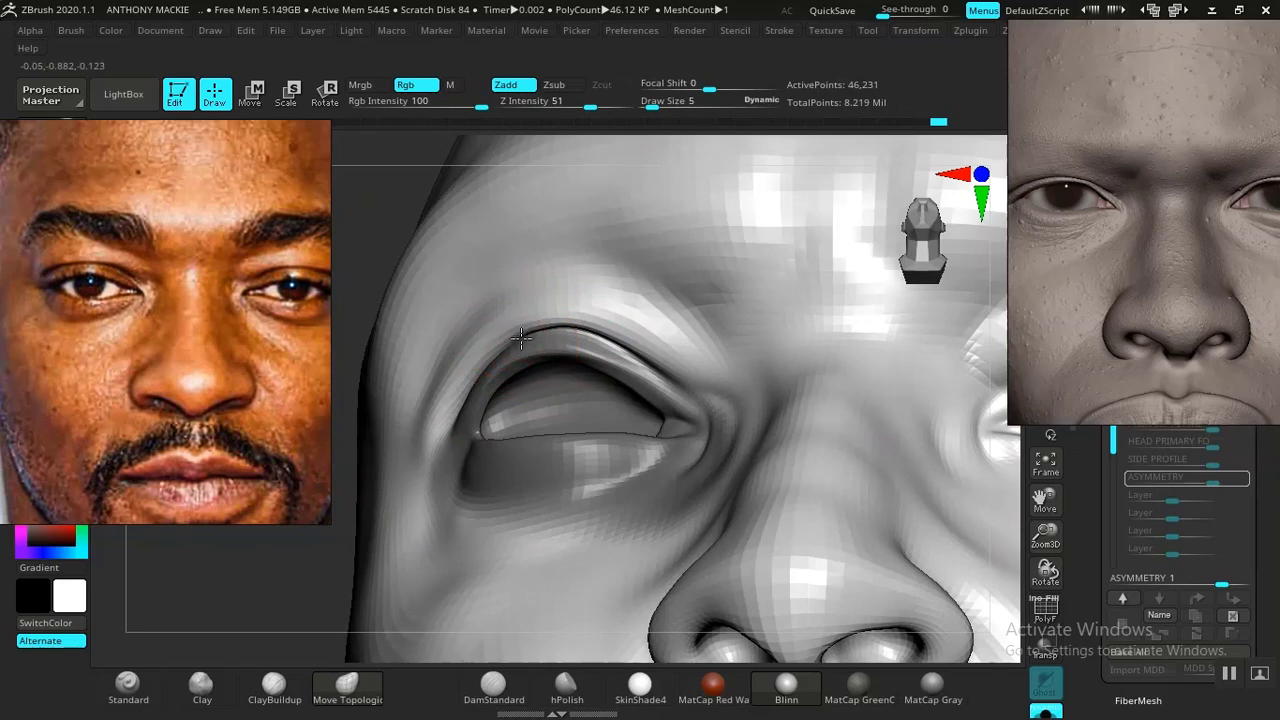
left_click_drag(309, 571, 314, 530)
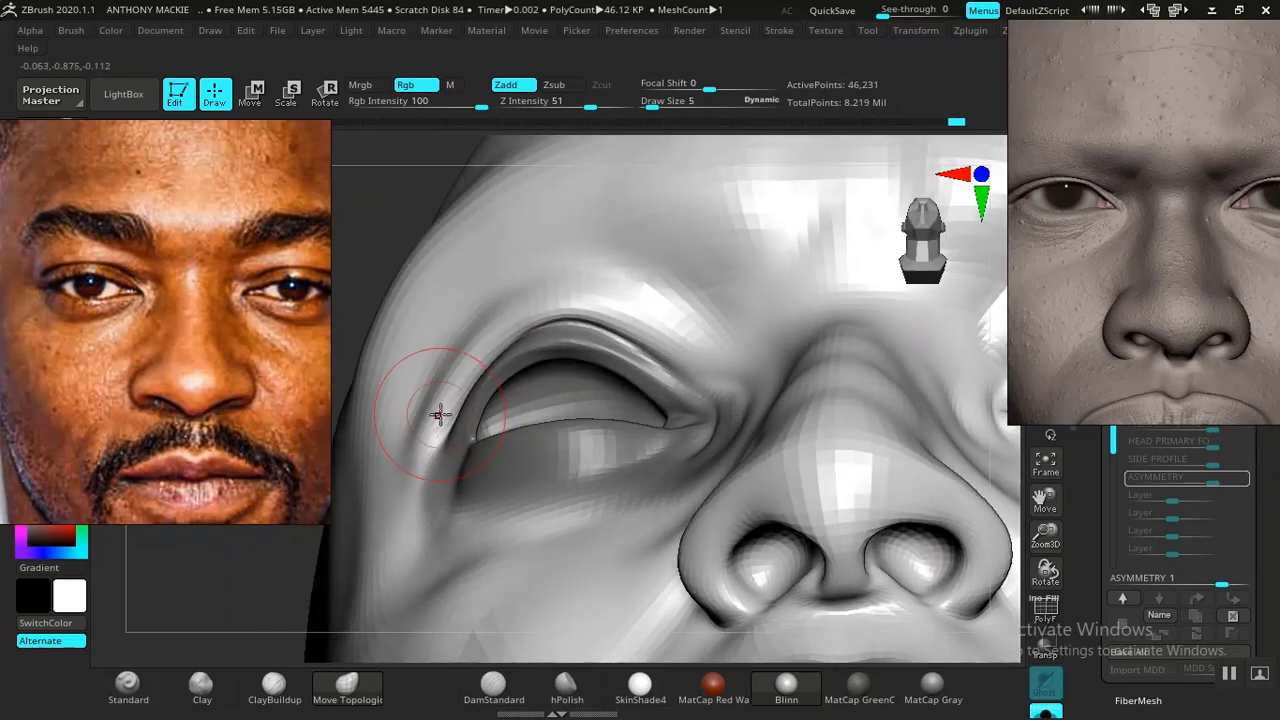
left_click_drag(316, 612, 252, 630)
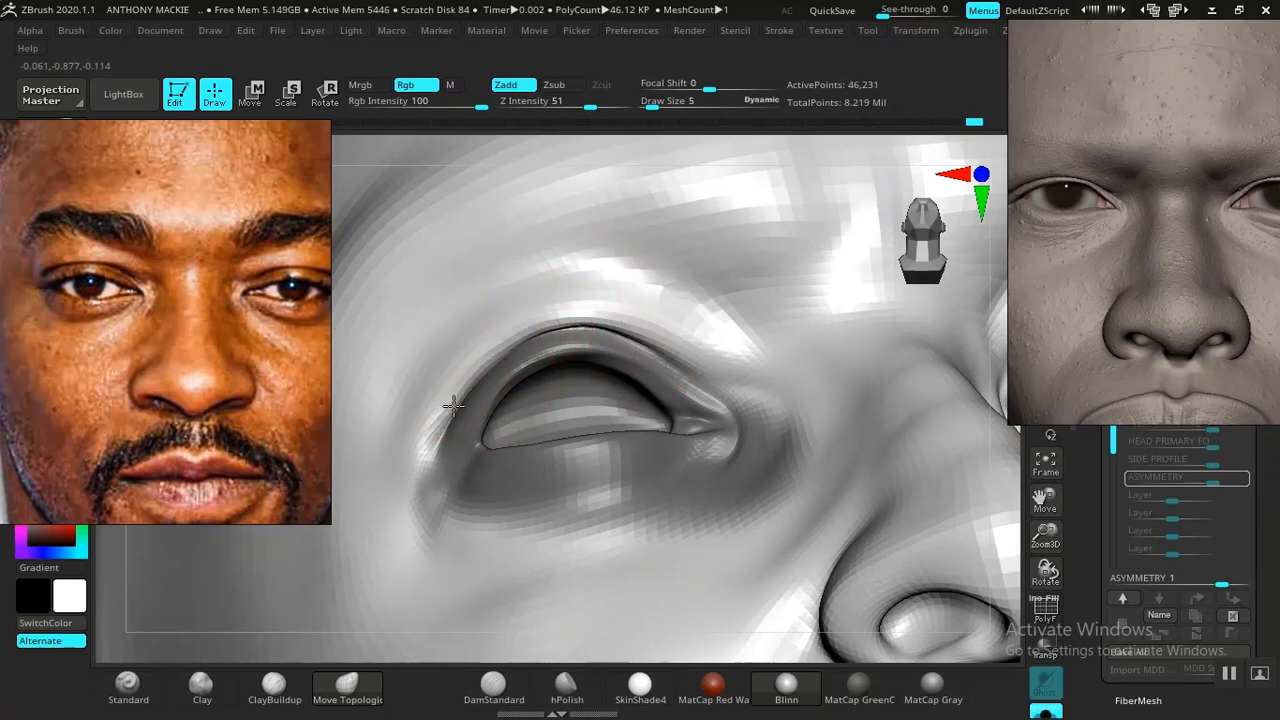
key("f")
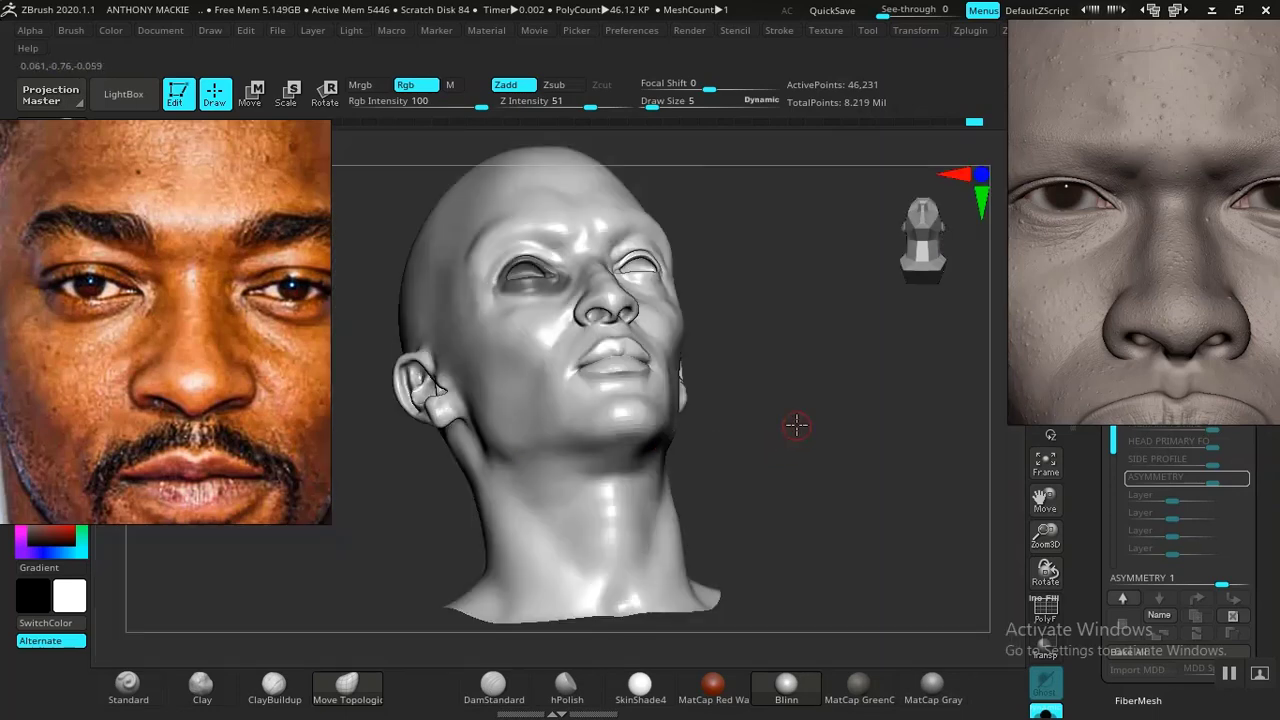
- Clear the eye mask and smooth the corner of the mouth where the lower lip meets the cheek
mouse_move(794, 426)
left_mouse_down()
mouse_move(803, 446)
mouse_move(826, 449)
mouse_move(809, 460)
mouse_move(816, 510)
mouse_move(779, 500)
mouse_move(828, 465)
left_mouse_up()
mouse_move(828, 465)
left_mouse_down("alt")
mouse_move(853, 459)
mouse_move(771, 652)
left_mouse_up("alt")
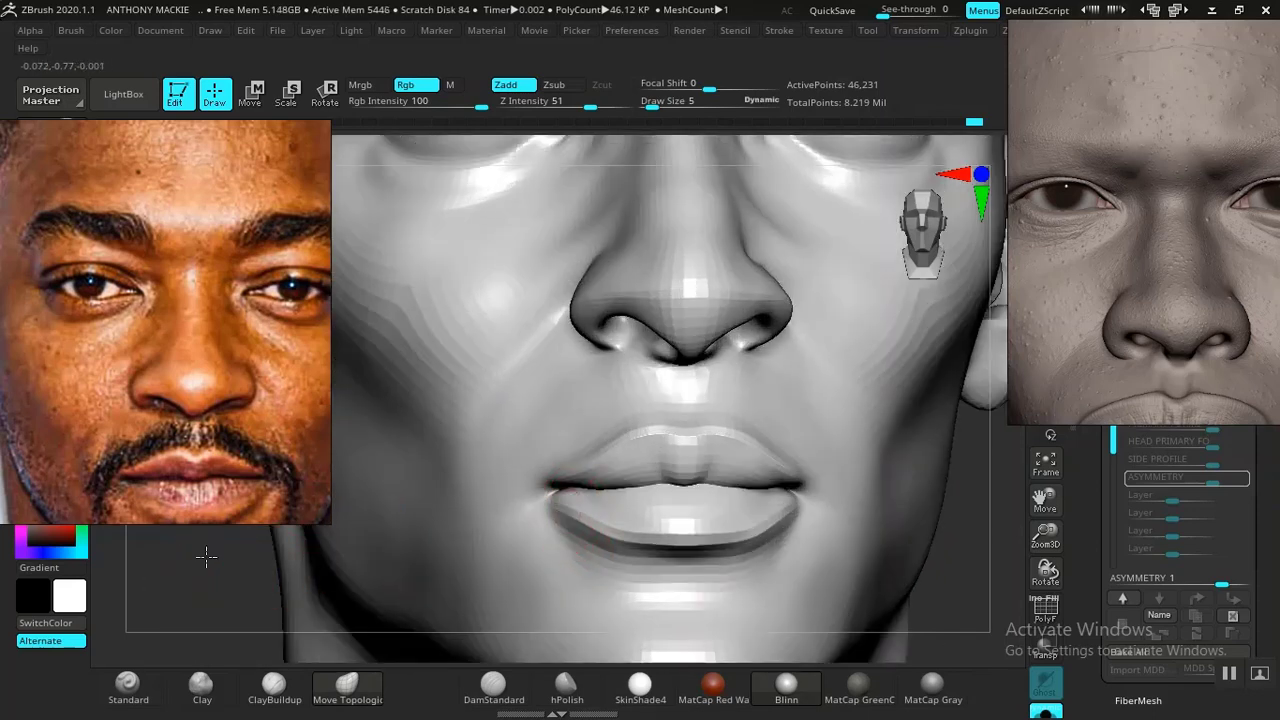
left_click_drag(206, 557, 823, 437)
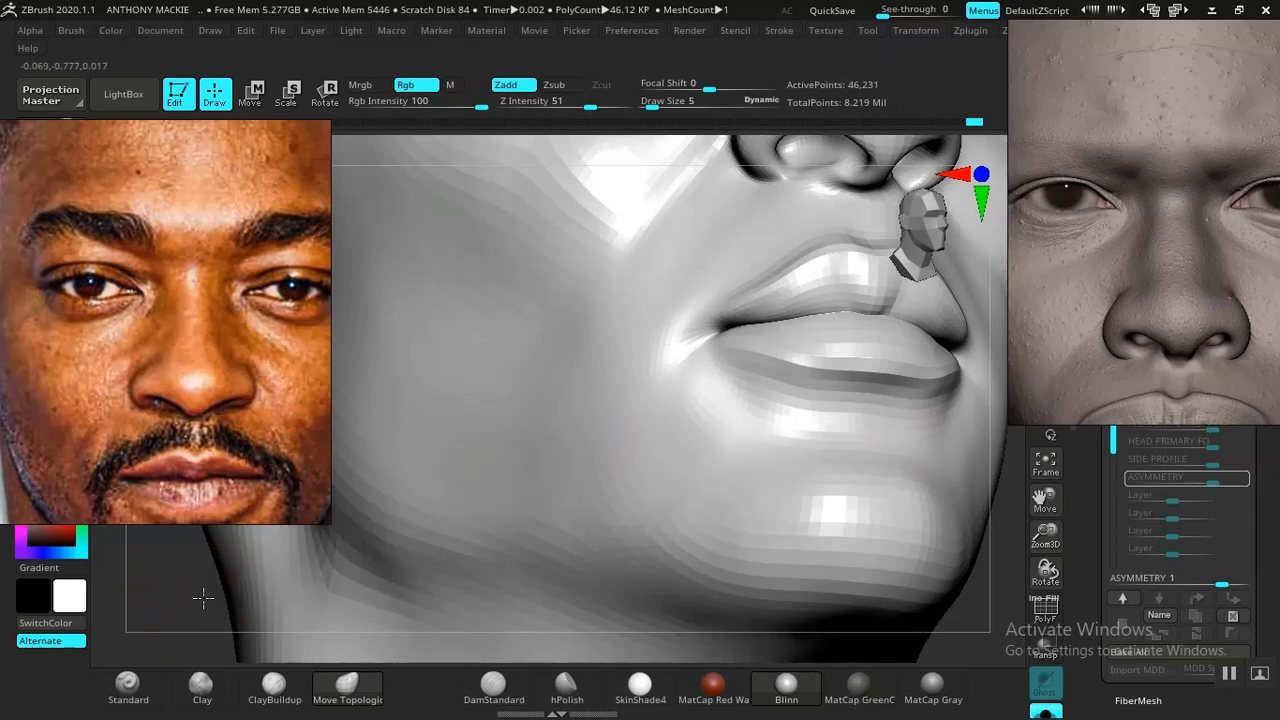
mouse_move(203, 598)
left_mouse_down()
mouse_move(243, 614)
mouse_move(229, 594)
mouse_move(270, 584)
left_mouse_up()
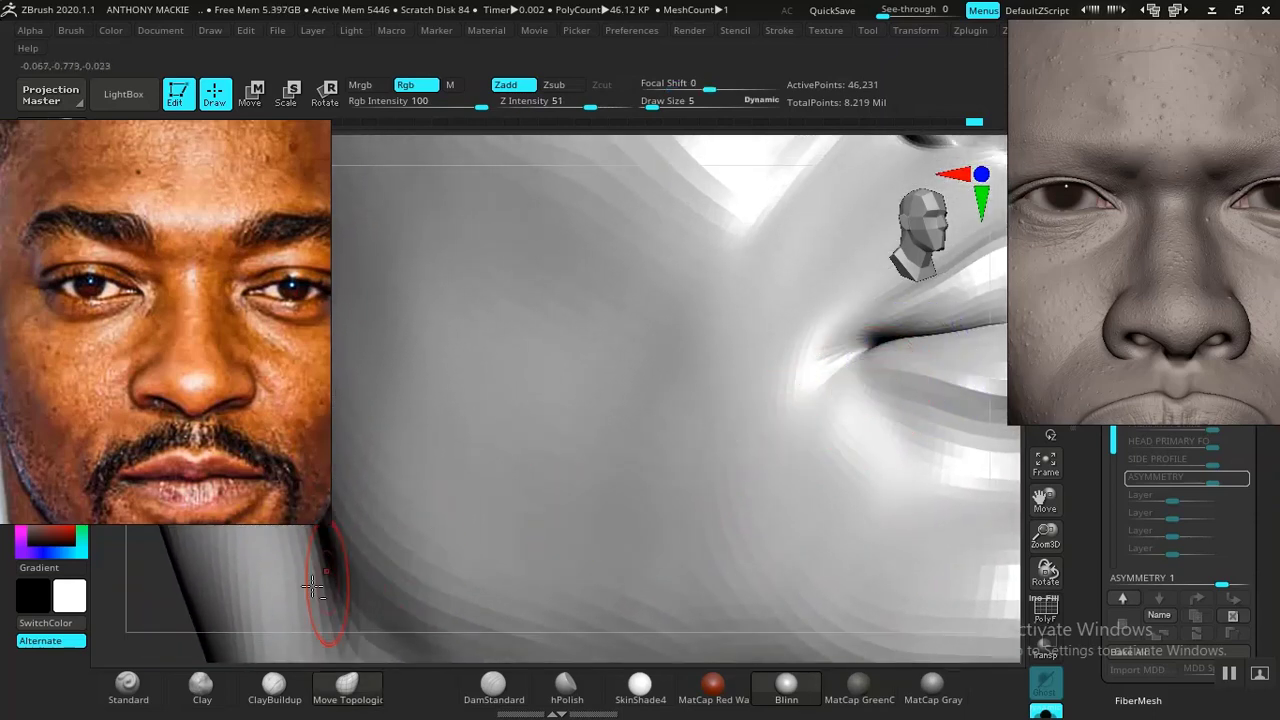
left_click_drag(163, 591, 231, 549, "alt")
left_click_drag(286, 592, 434, 526)
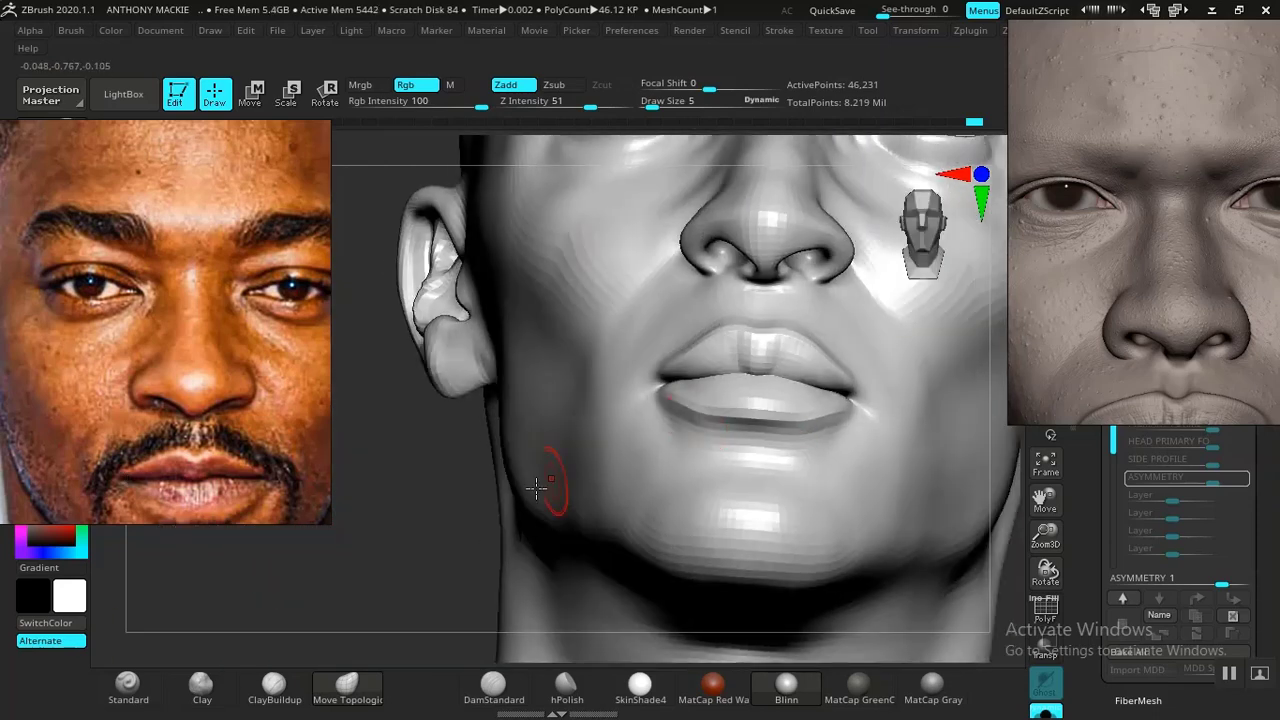
mouse_move(371, 560)
left_mouse_down("alt")
mouse_move(374, 546)
mouse_move(256, 606)
left_mouse_up("alt")
mouse_move(150, 610)
left_mouse_down("alt")
mouse_move(282, 620)
mouse_move(338, 606)
left_mouse_up("alt")
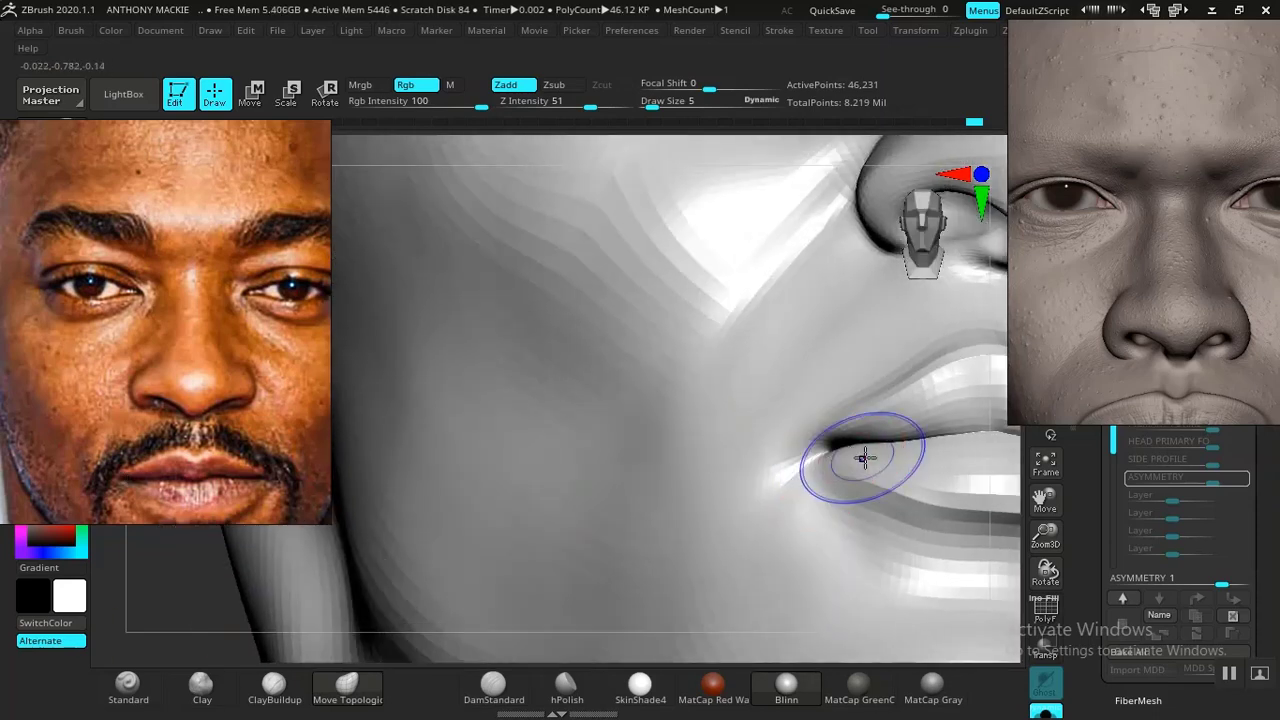
left_click_drag(850, 480, 842, 468, "shift")
mouse_move(835, 464)
left_mouse_down("shift")
mouse_move(890, 490)
mouse_move(812, 503)
mouse_move(789, 469)
mouse_move(820, 579)
left_mouse_up("shift")
key("f")
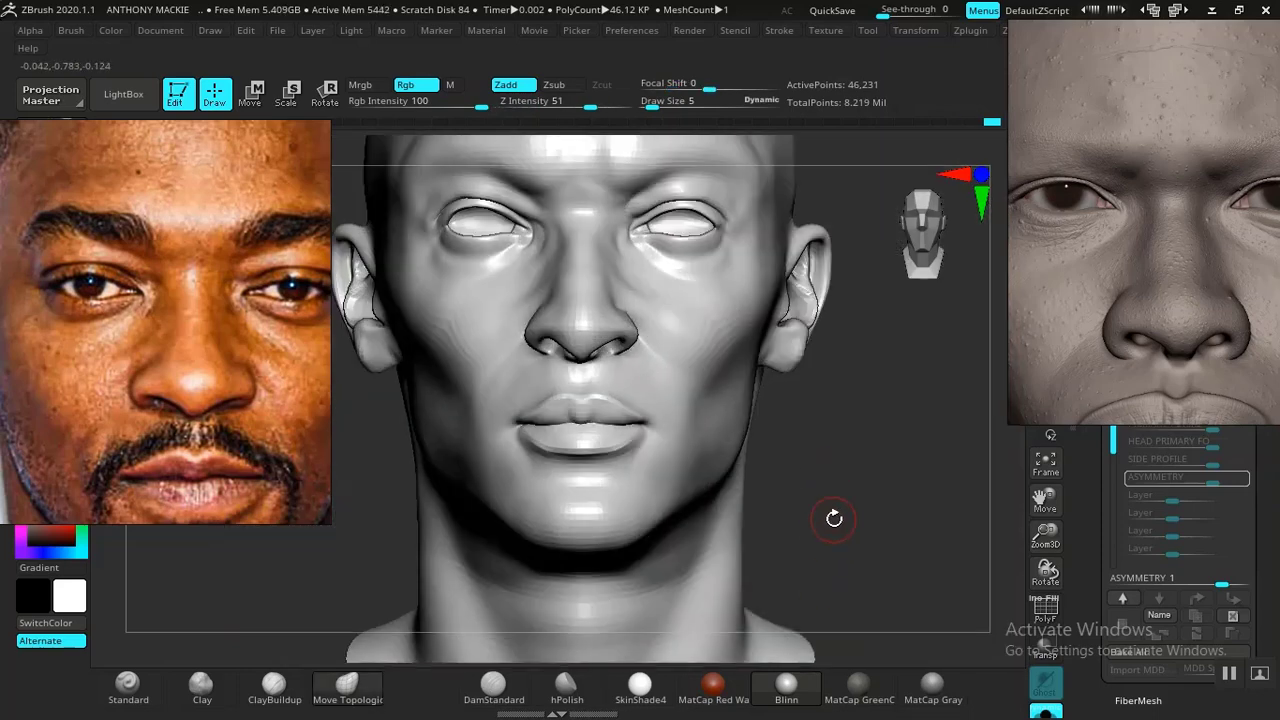
- Smooth the outer corner of the lower lip from a low side view at Draw Size 2
left_click_drag(869, 498, 945, 570, "alt")
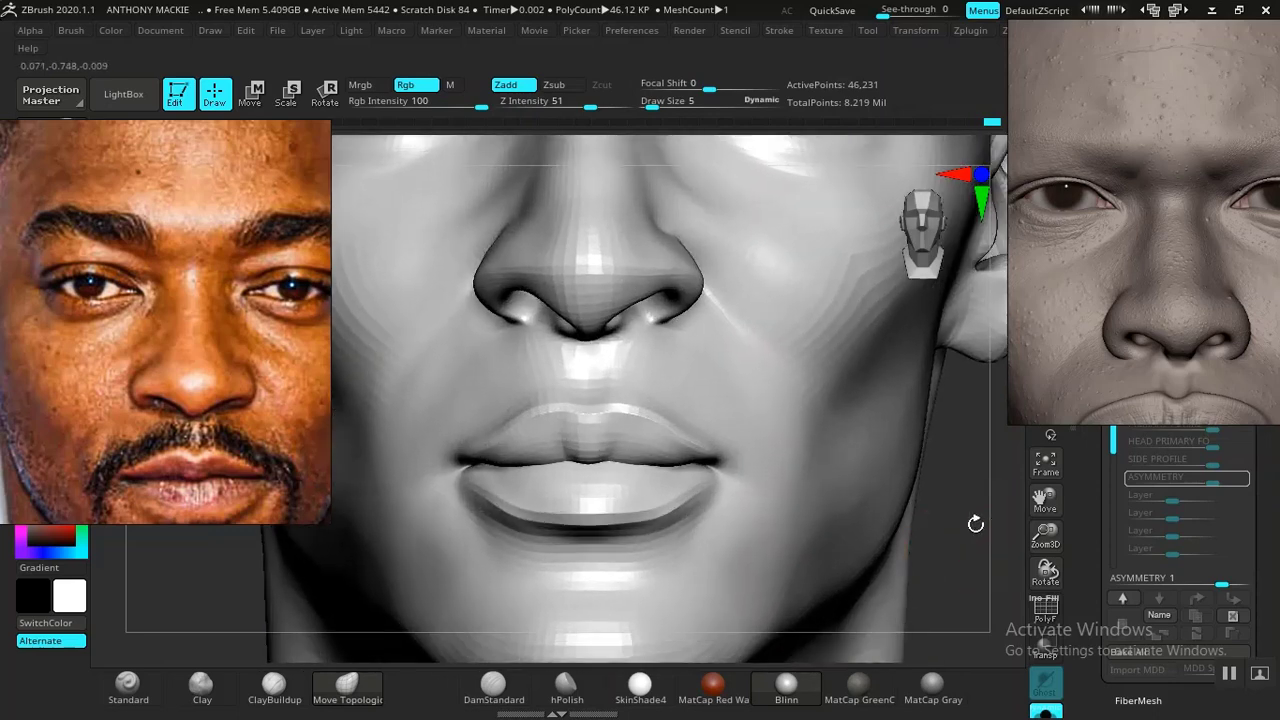
left_click_drag(975, 524, 571, 500)
mouse_move(366, 557)
left_mouse_down()
mouse_move(349, 586)
mouse_move(390, 550)
mouse_move(432, 632)
left_mouse_up()
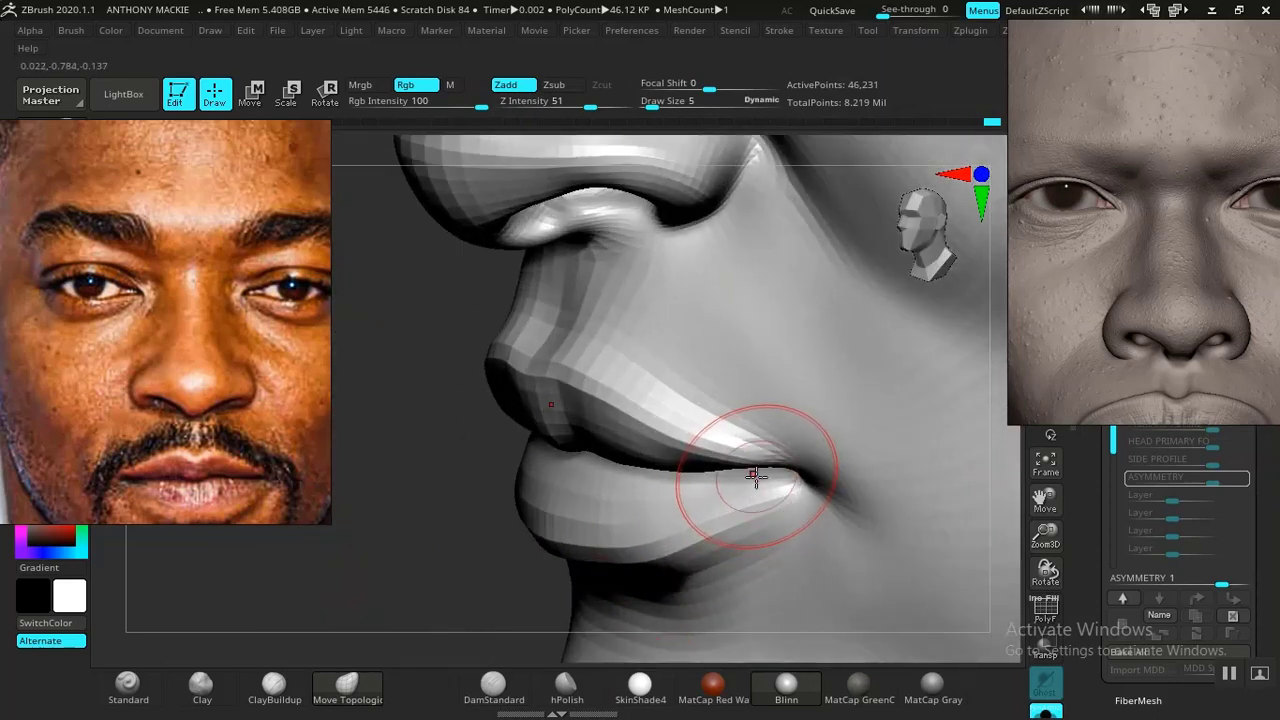
left_click_drag(440, 560, 471, 551)
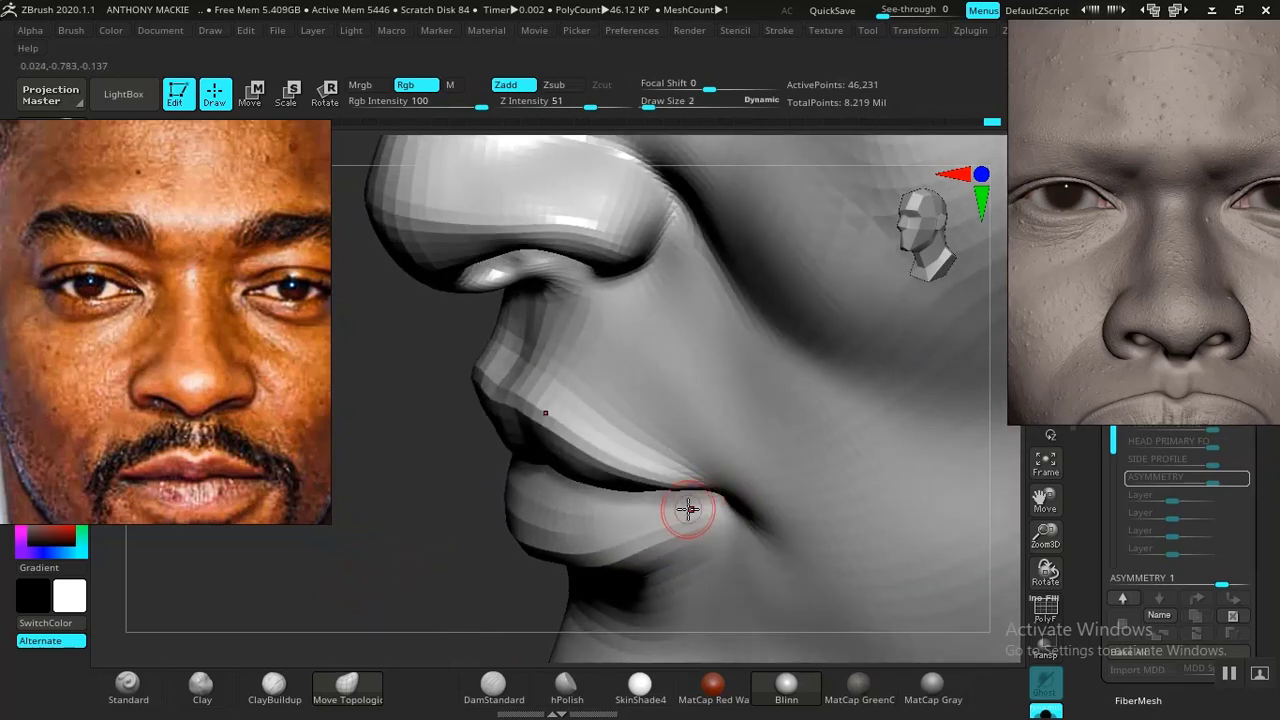
left_click_drag(688, 509, 685, 507, "shift")
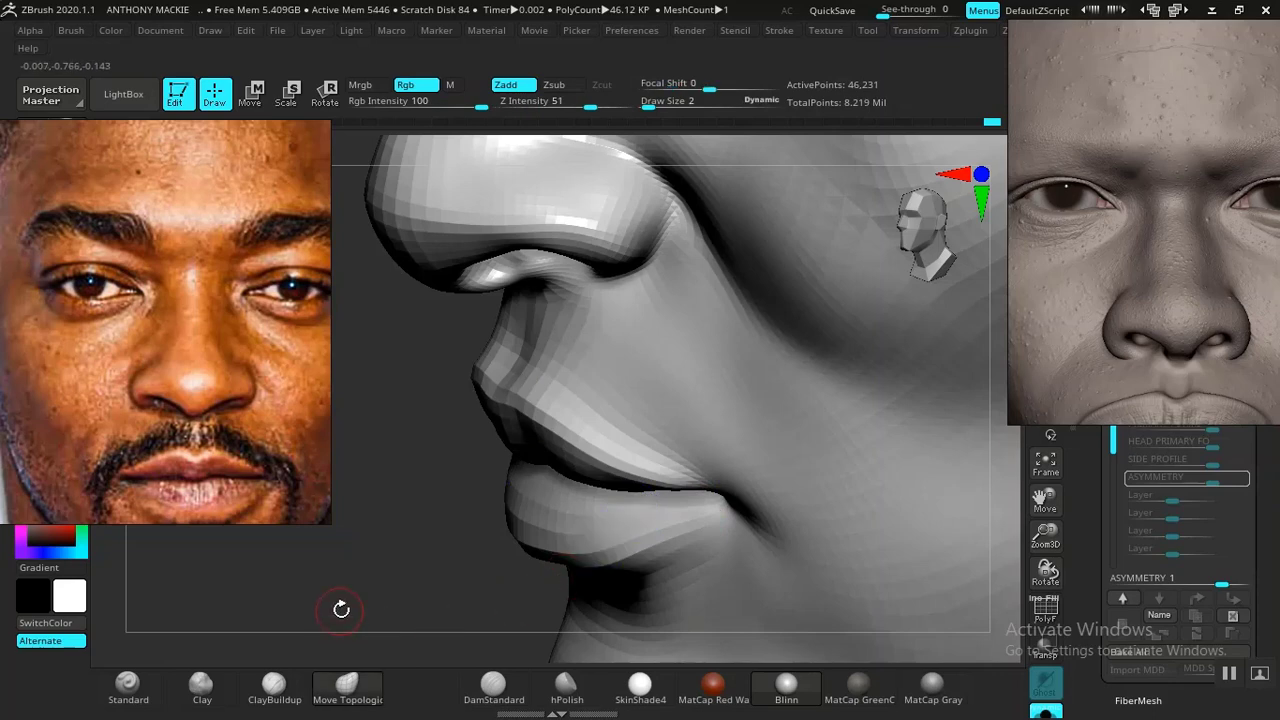
left_click_drag(340, 606, 394, 585, "shift")
- Compare the whole head from the front with the color reference photo, including its nose, mouth and chin
key("f")
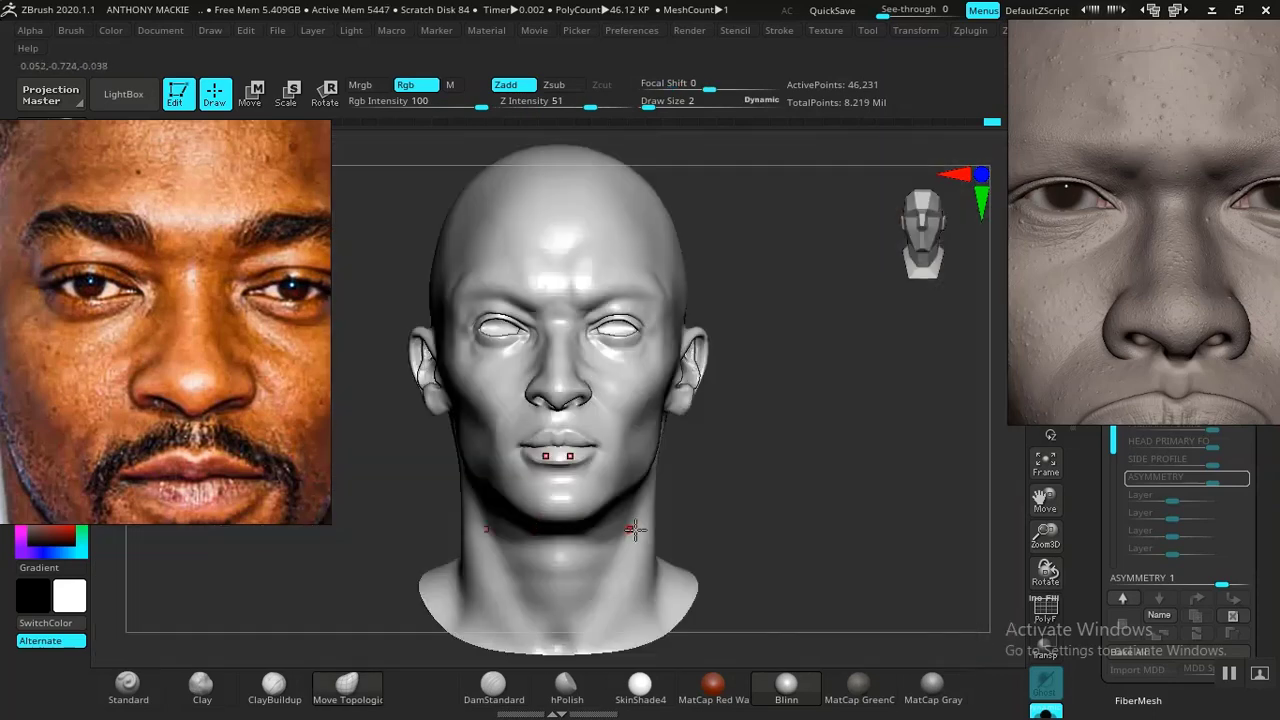
left_click_drag(807, 456, 776, 494, "alt")
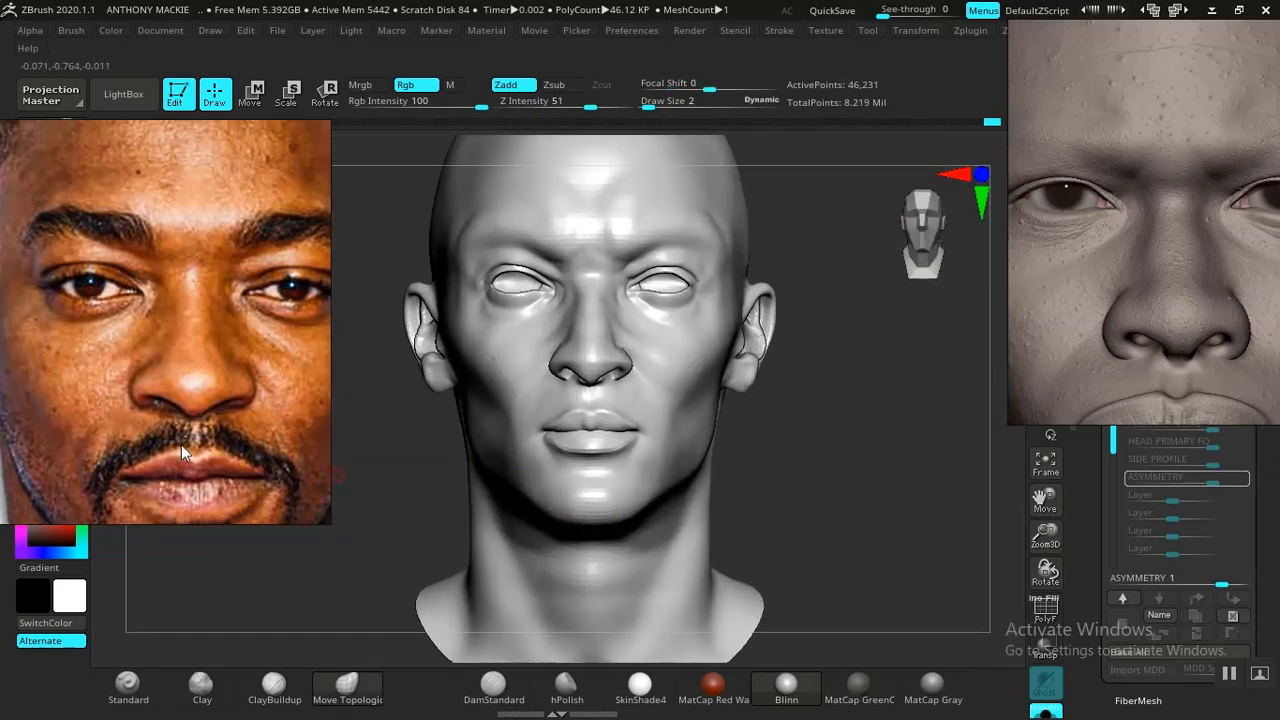
middle_click_drag(186, 490, 187, 334)
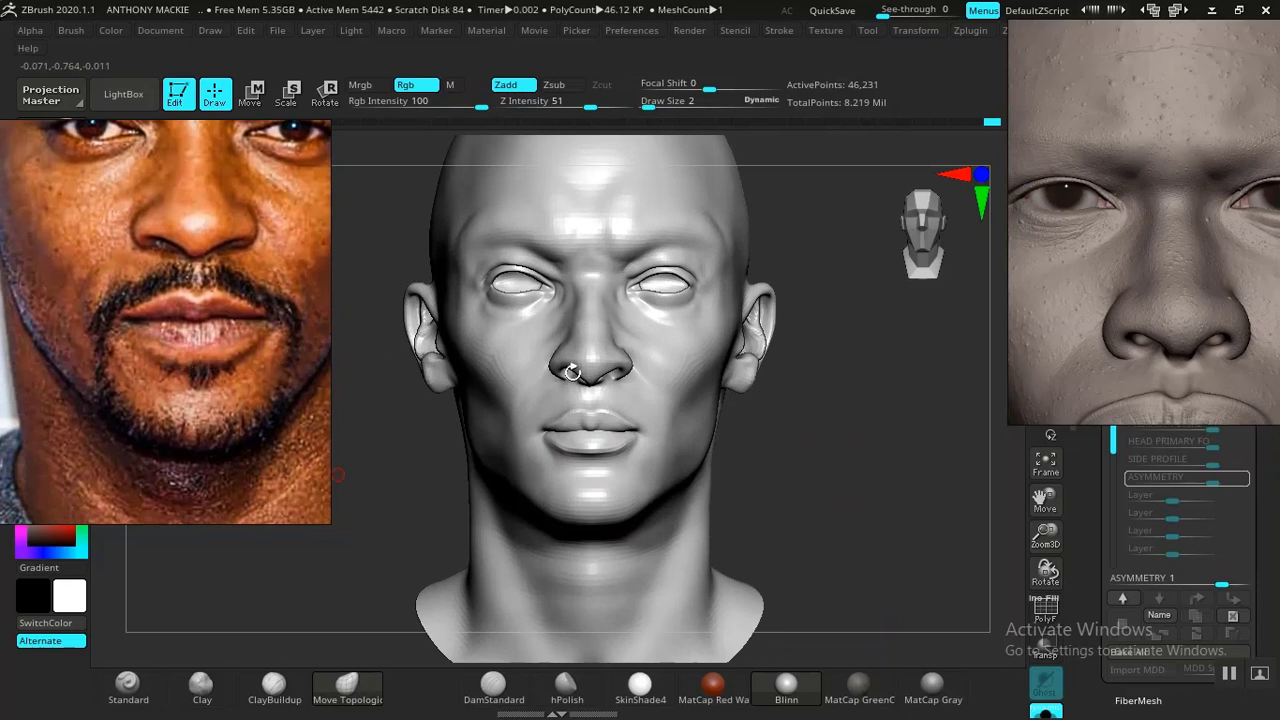
mouse_move(834, 430)
left_mouse_down()
mouse_move(909, 486)
mouse_move(946, 489)
mouse_move(923, 466)
mouse_move(913, 469)
mouse_move(1000, 461)
mouse_move(960, 466)
mouse_move(946, 514)
mouse_move(844, 489)
left_mouse_up()
mouse_move(935, 517)
left_mouse_down()
mouse_move(943, 531)
mouse_move(931, 529)
mouse_move(945, 427)
mouse_move(874, 360)
mouse_move(789, 363)
mouse_move(782, 440)
left_mouse_up()
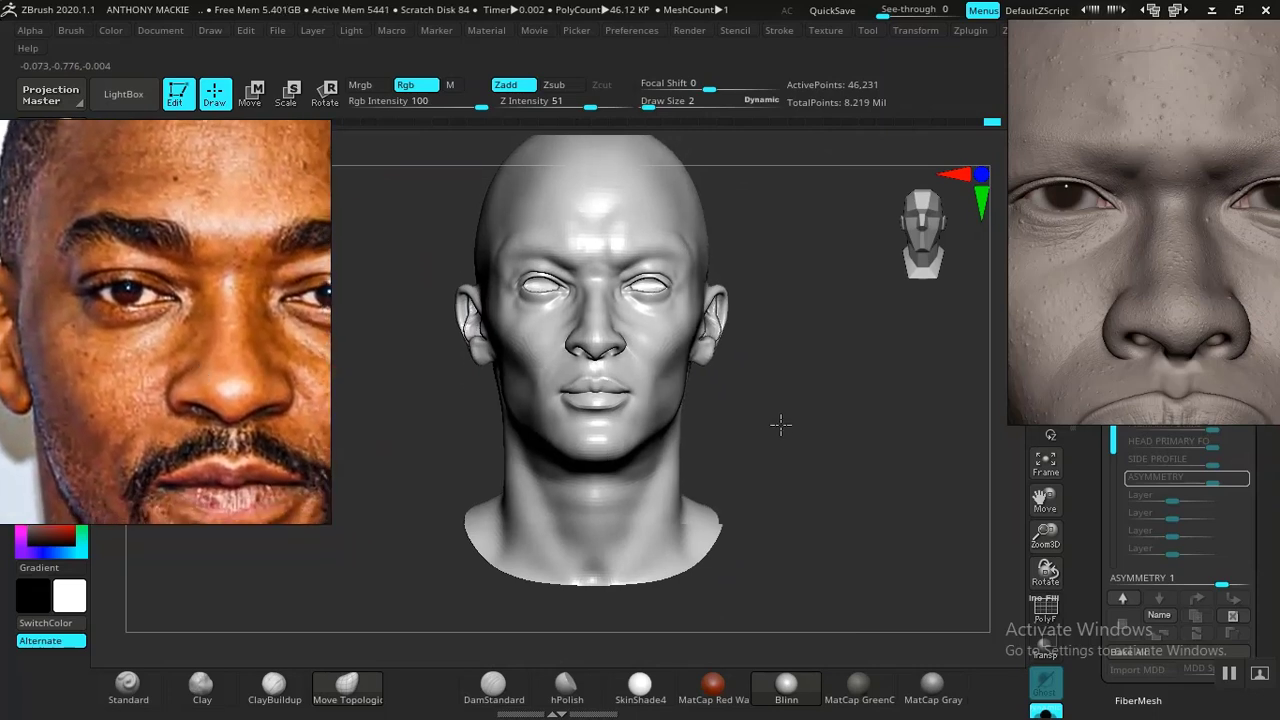
mouse_move(811, 417)
left_mouse_down("alt")
mouse_move(843, 580)
mouse_move(891, 531)
mouse_move(836, 539)
left_mouse_up("alt")
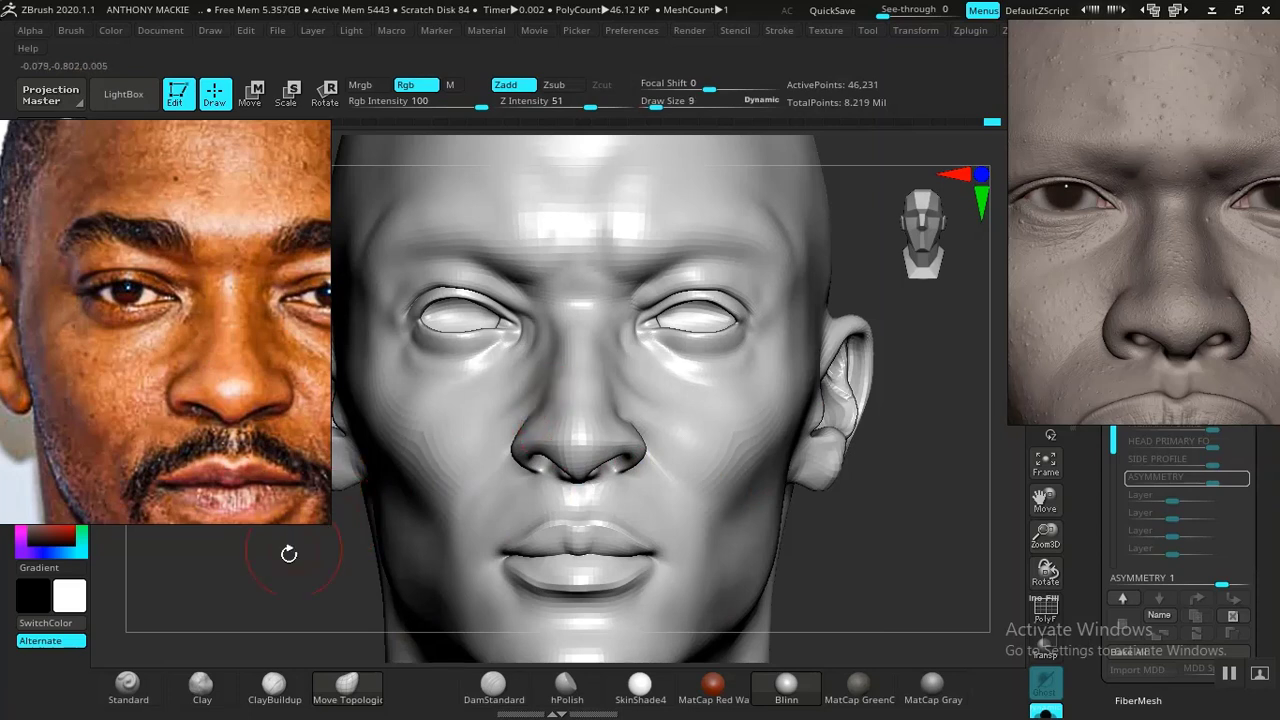
- Rework the side of the nose above the nostril wing with the Clay brush at Z Intensity 5, and set Draw Size to 6
left_click_drag(258, 577, 286, 564)
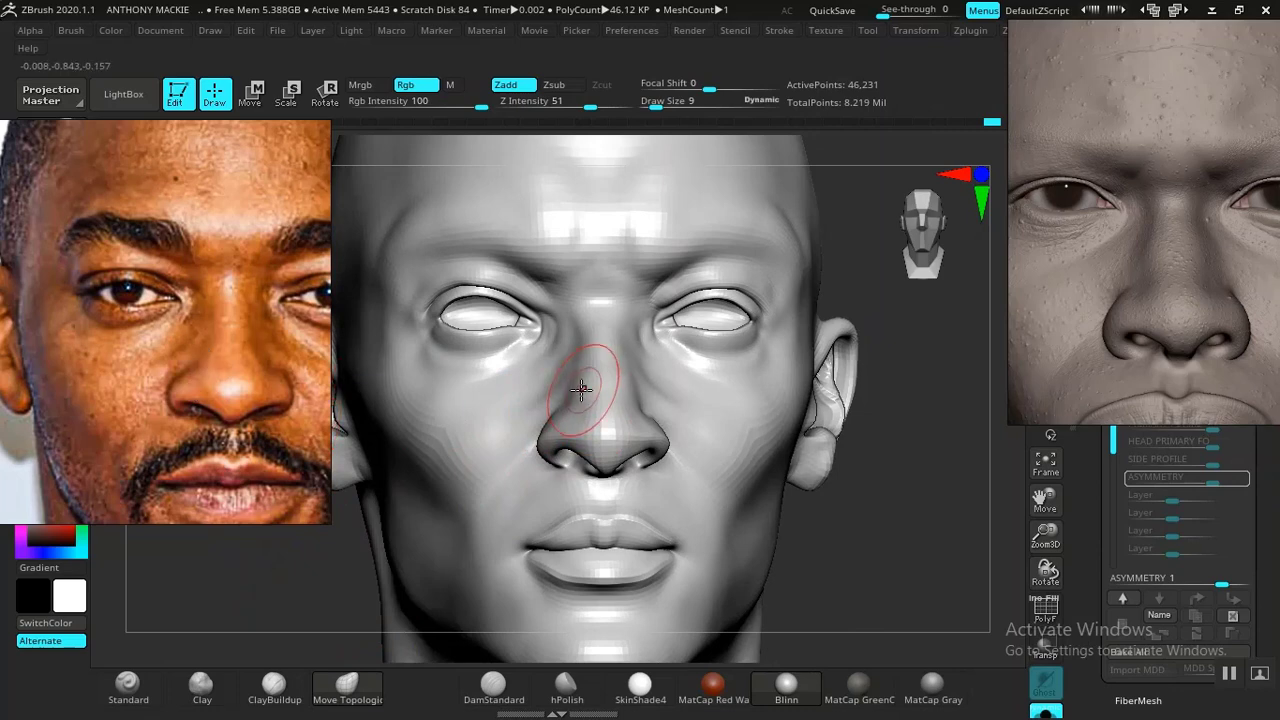
mouse_move(886, 543)
left_mouse_down("alt")
mouse_move(903, 583)
mouse_move(946, 580)
mouse_move(954, 549)
mouse_move(657, 486)
left_mouse_up("alt")
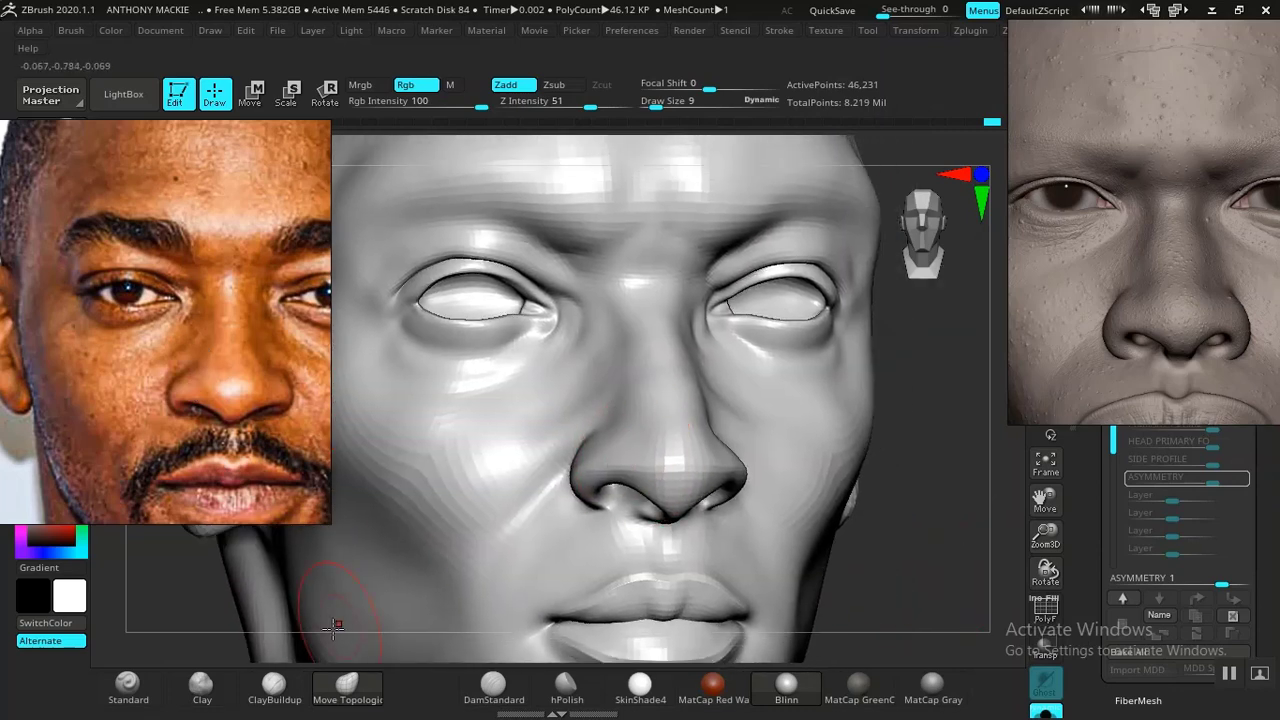
left_click(204, 702)
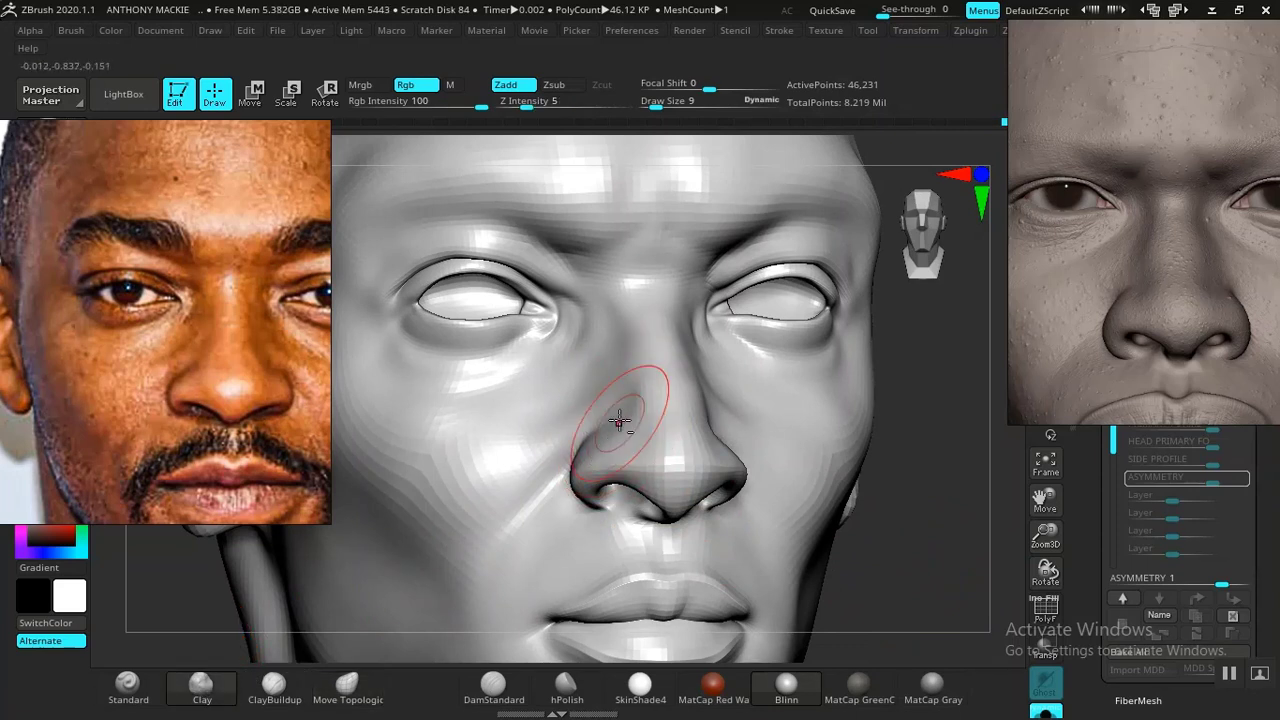
mouse_move(950, 570)
left_mouse_down()
mouse_move(920, 543)
mouse_move(808, 503)
left_mouse_up()
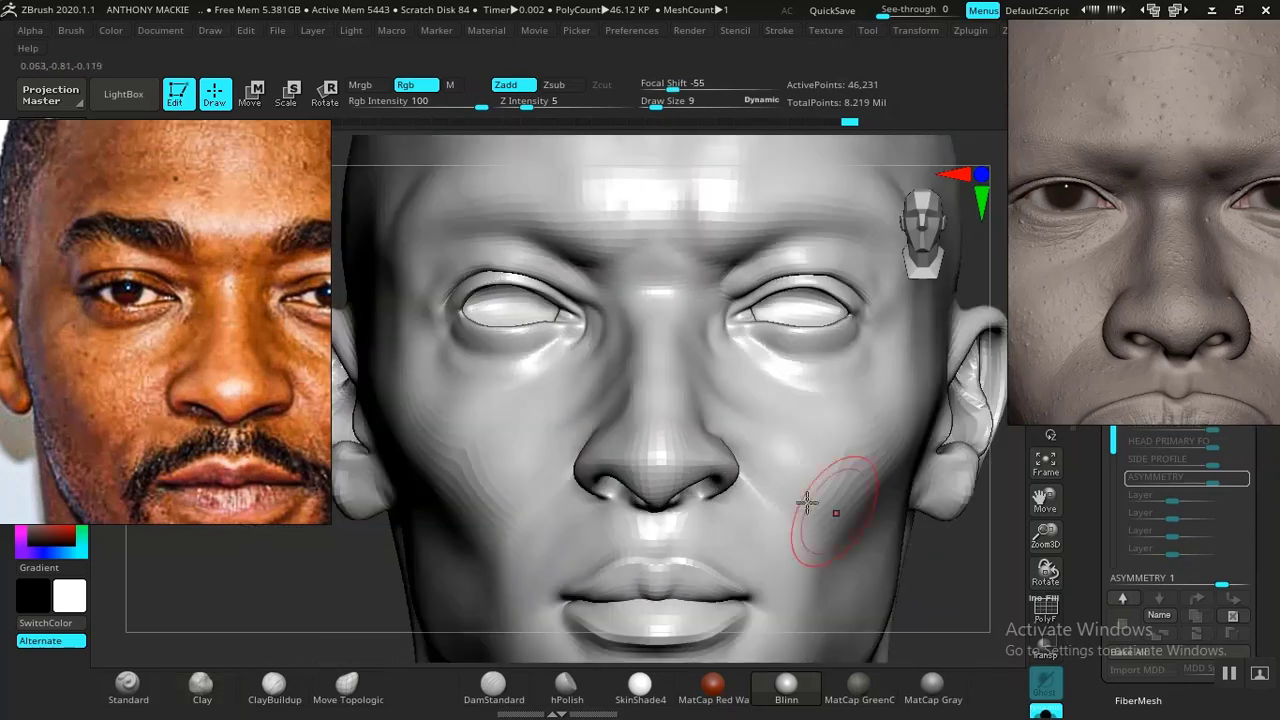
left_click_drag(288, 597, 470, 570, "alt")
key("space")
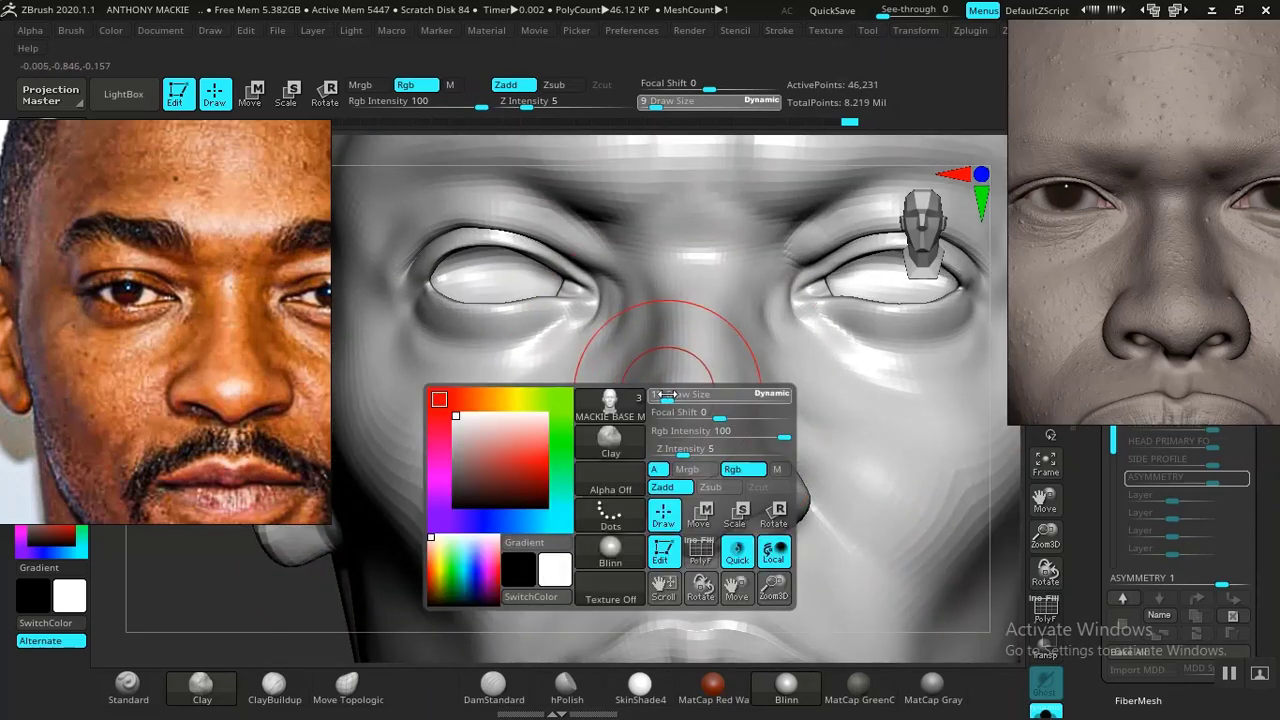
left_click_drag(666, 394, 645, 417)
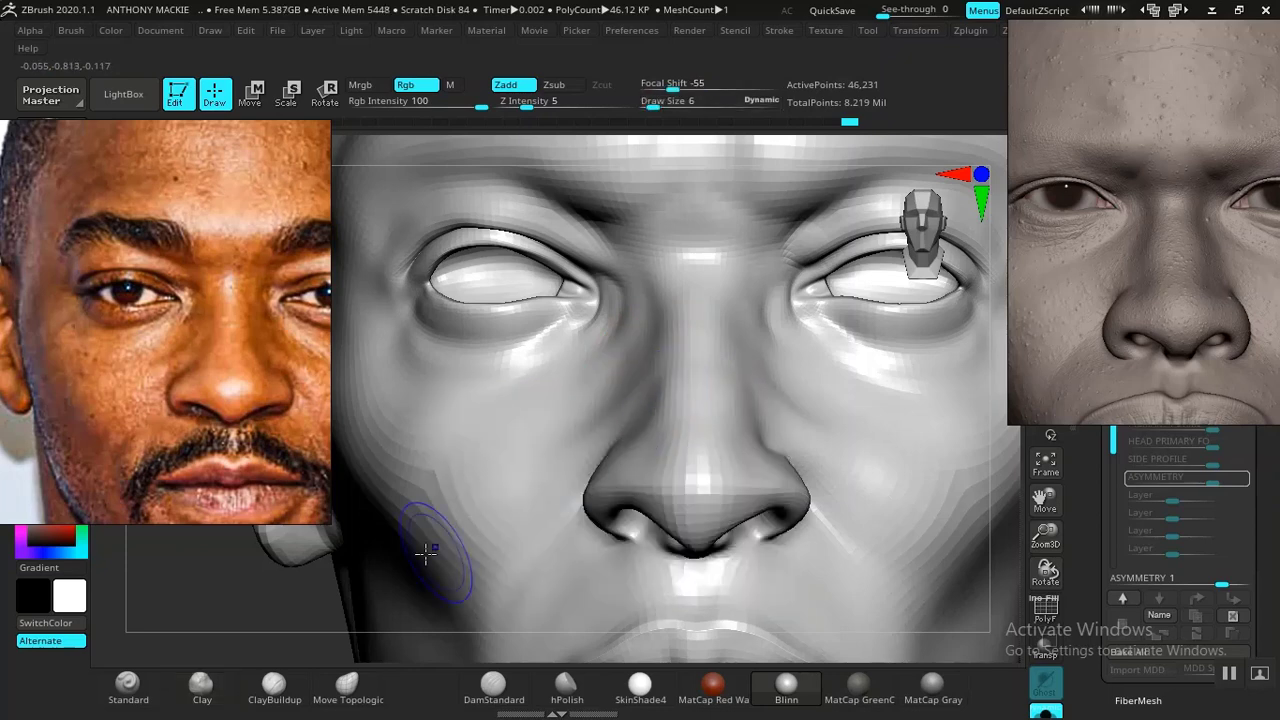
- Smooth the crease where the nostril wing meets the cheek from a close side view
left_click_drag(232, 584, 181, 455, "alt")
mouse_move(349, 540)
left_mouse_down("alt")
mouse_move(328, 532)
mouse_move(340, 537)
left_mouse_up("alt")
left_click_drag(840, 506, 772, 547, "alt")
left_click_drag(419, 550, 395, 560, "alt")
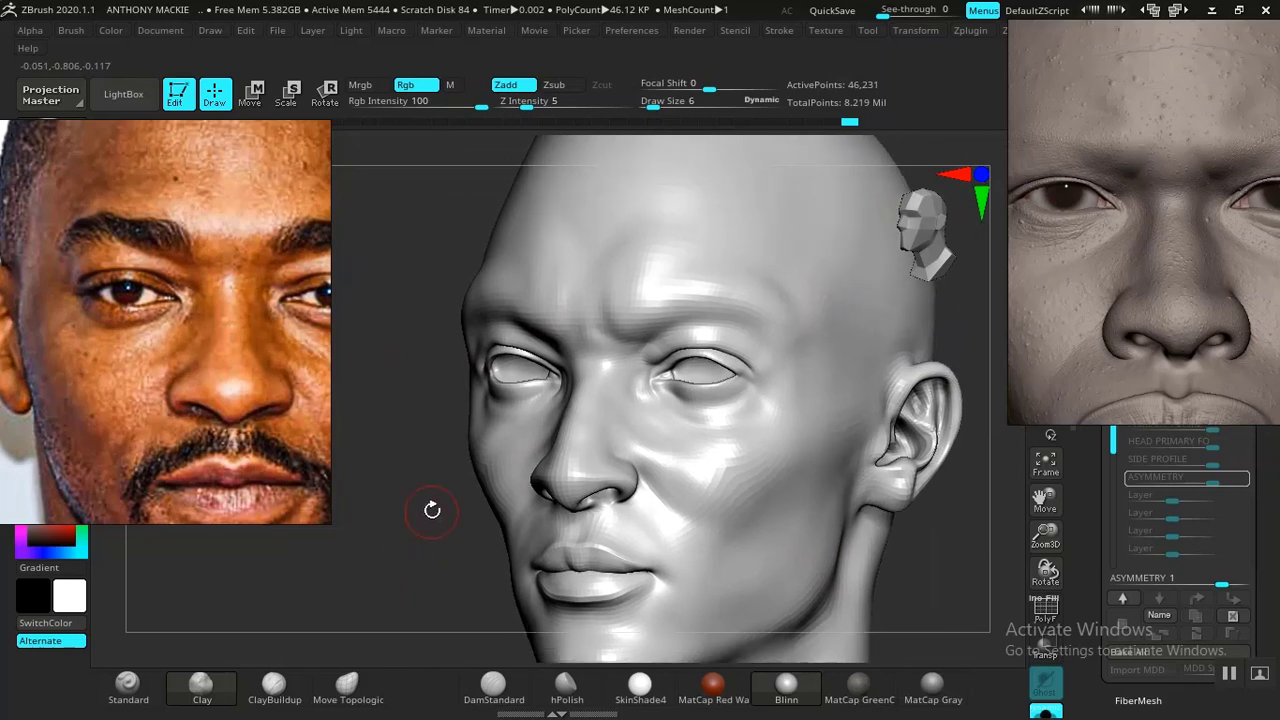
left_click_drag(431, 511, 315, 585, "alt")
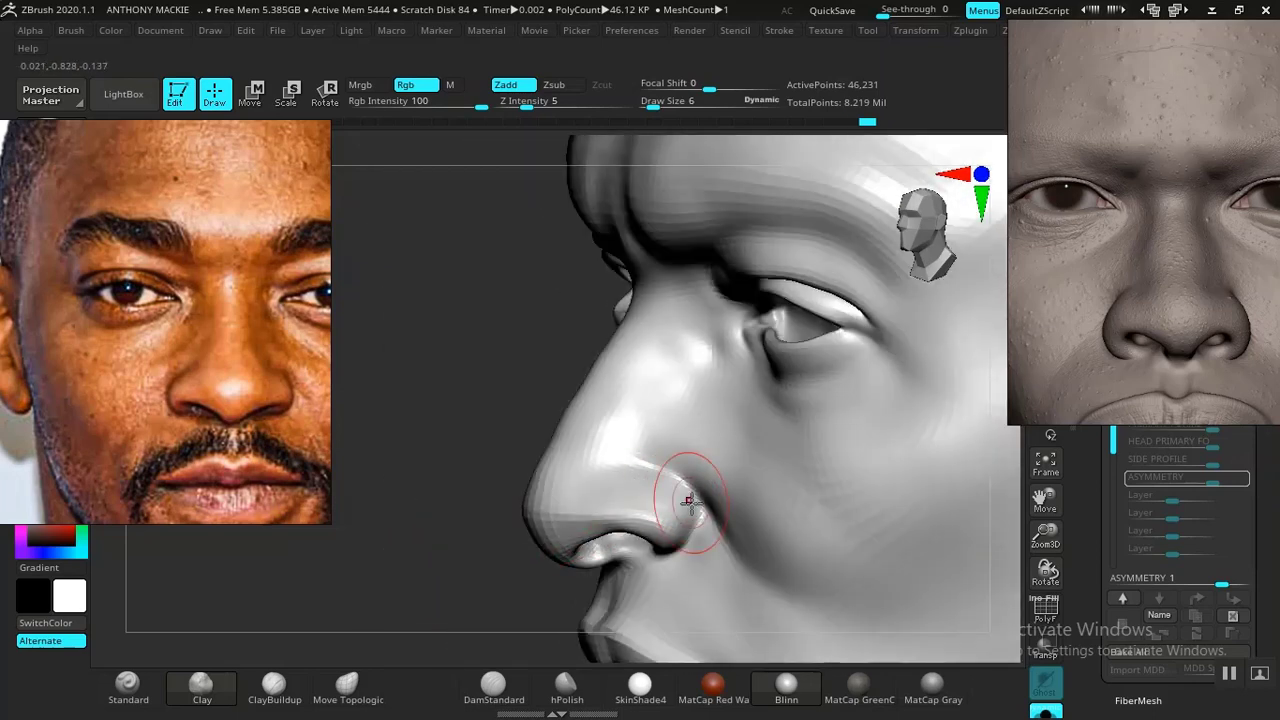
left_click_drag(689, 502, 679, 501, "shift")
left_click_drag(414, 511, 423, 377, "alt")
left_click_drag(423, 440, 600, 475)
left_click_drag(850, 556, 890, 605, "alt")
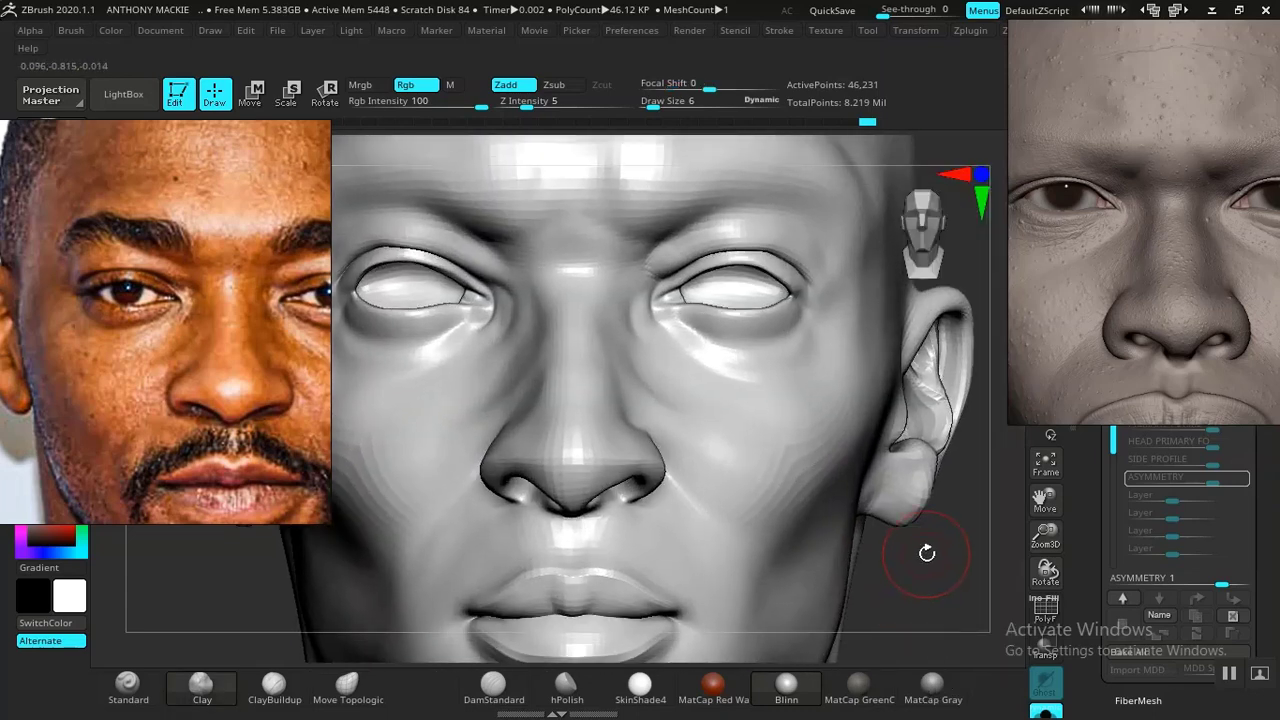
mouse_move(926, 551)
left_mouse_down()
mouse_move(910, 578)
mouse_move(846, 537)
mouse_move(857, 557)
mouse_move(928, 577)
mouse_move(909, 534)
mouse_move(934, 543)
mouse_move(963, 614)
mouse_move(926, 591)
left_mouse_up()
- Compare the nose and the whole head with the color reference photo from front and three-quarter views
left_click(346, 686)
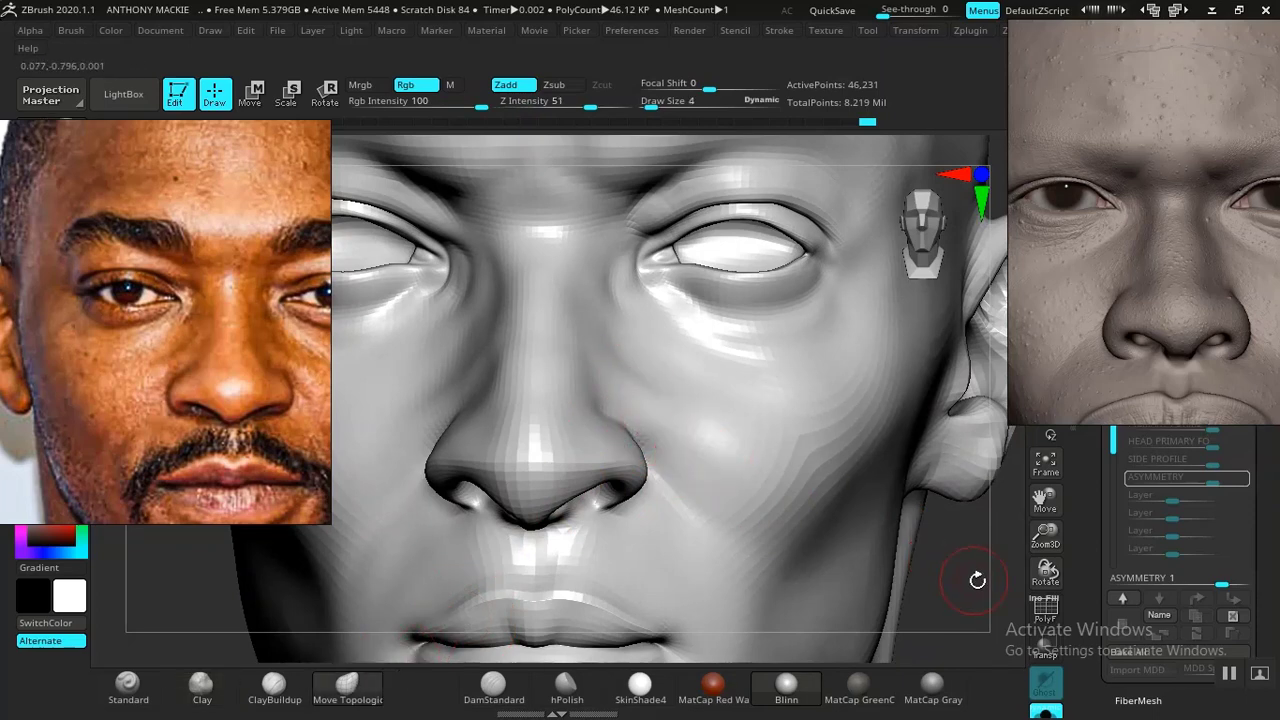
left_click_drag(977, 580, 962, 560)
right_click_drag(935, 547, 872, 513, "ctrl")
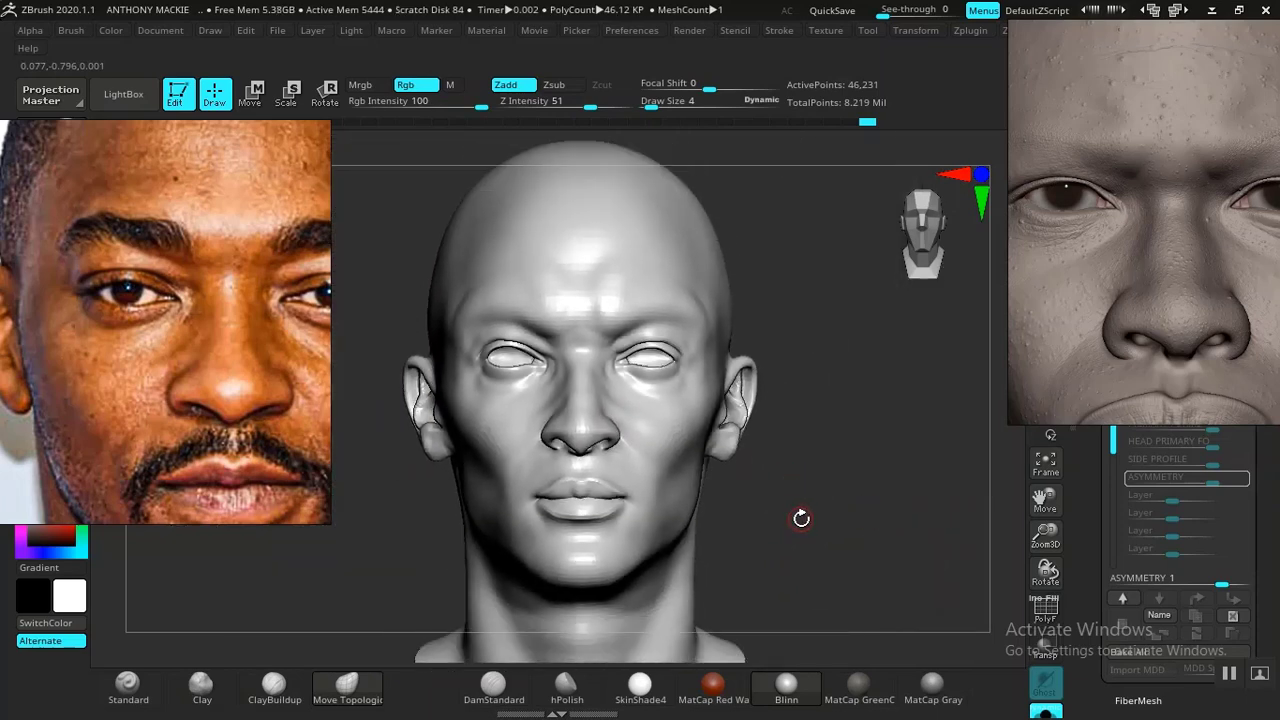
mouse_move(805, 512)
left_mouse_down("alt")
mouse_move(874, 646)
mouse_move(851, 606)
left_mouse_up("alt")
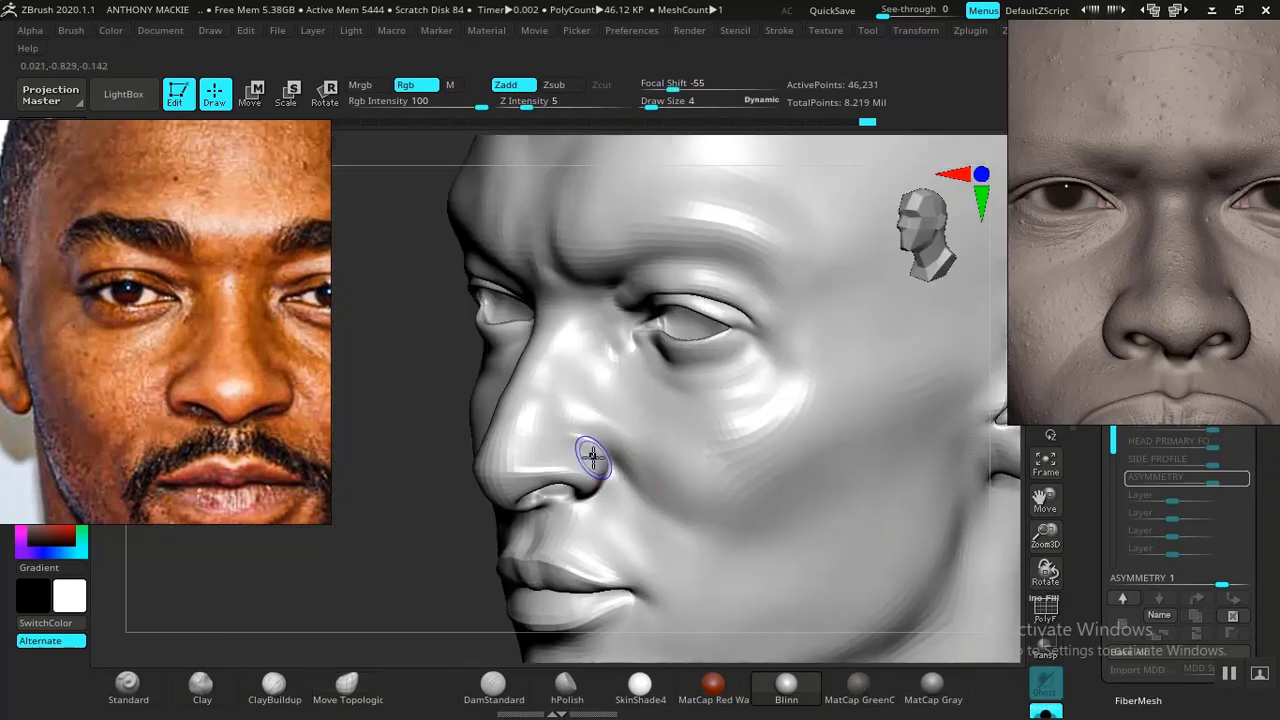
left_click(348, 687)
left_click_drag(366, 557, 469, 543, "shift")
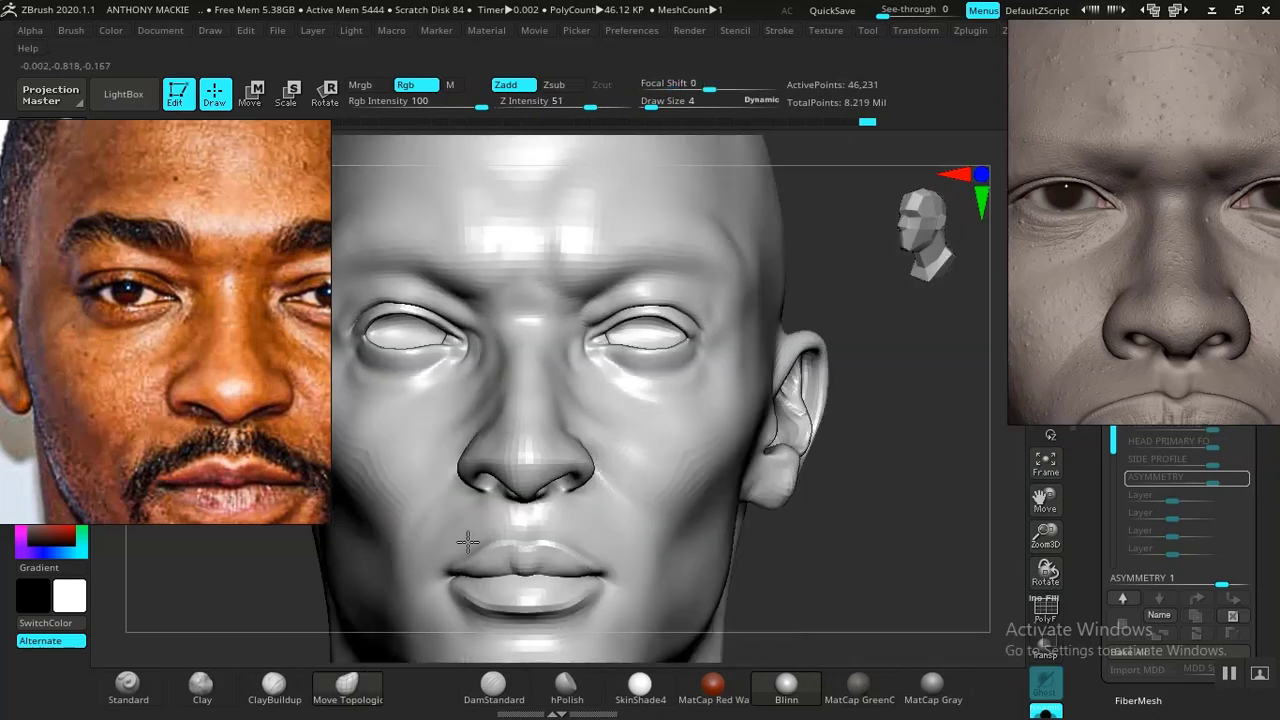
mouse_move(868, 536)
right_mouse_down("ctrl")
mouse_move(802, 429)
mouse_move(834, 534)
right_mouse_up("ctrl")
left_click_drag(782, 544, 786, 514, "alt")
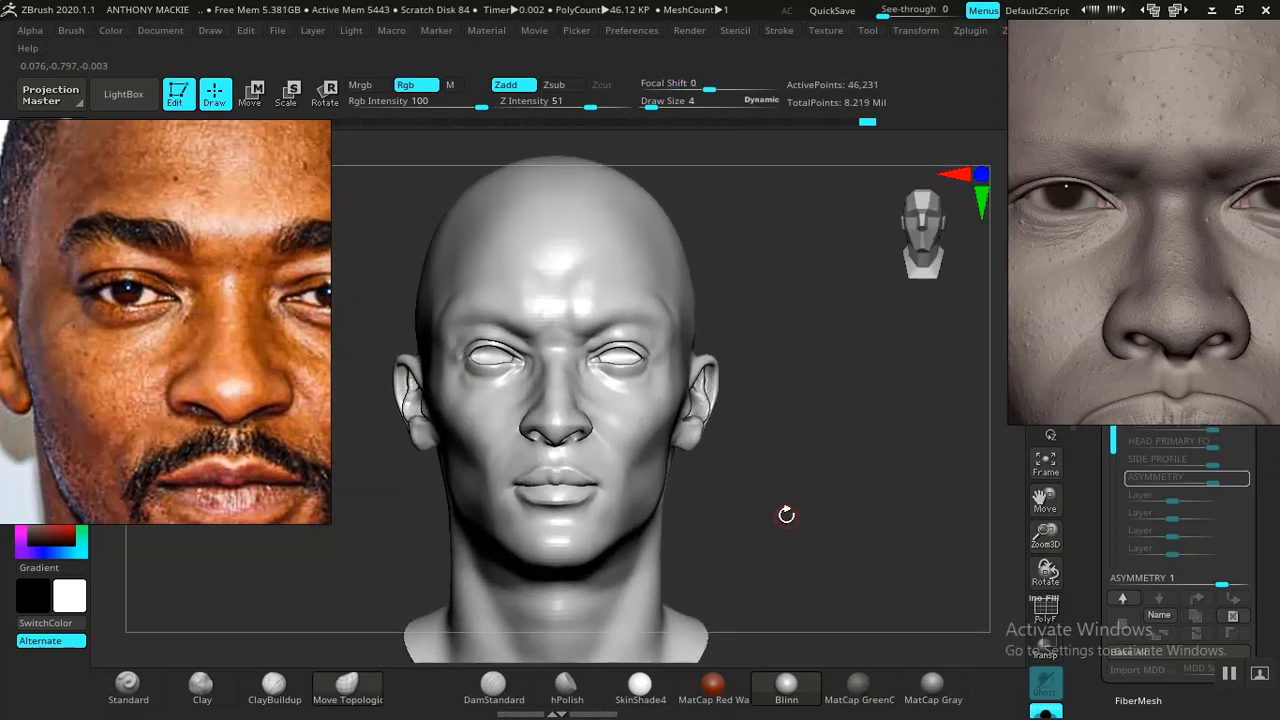
right_click_drag(786, 512, 774, 500, "ctrl")
left_click_drag(189, 401, 155, 299)
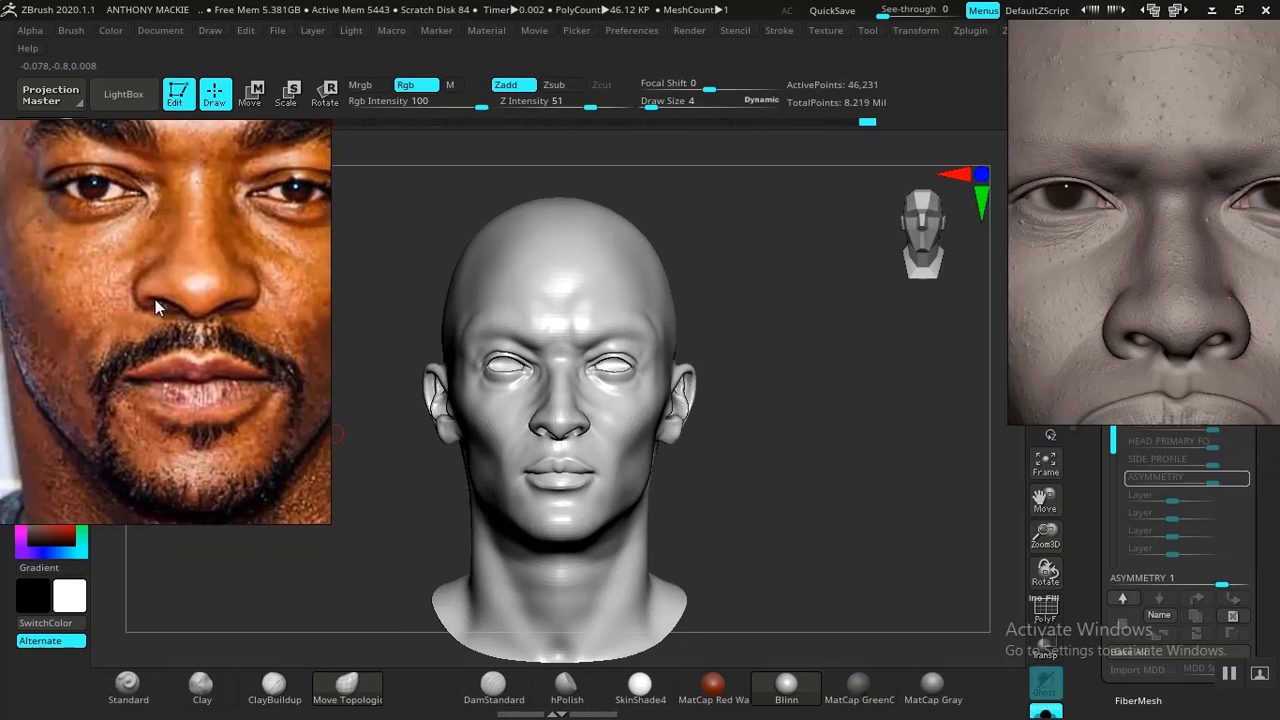
- Build up the skin just below the mouth corner with the Standard brush at Z Intensity 8 and Draw Size 4
right_click_drag(765, 468, 840, 694, "ctrl")
left_click_drag(859, 522, 880, 449, "alt")
right_click_drag(880, 449, 912, 622, "ctrl")
left_click_drag(910, 556, 911, 540)
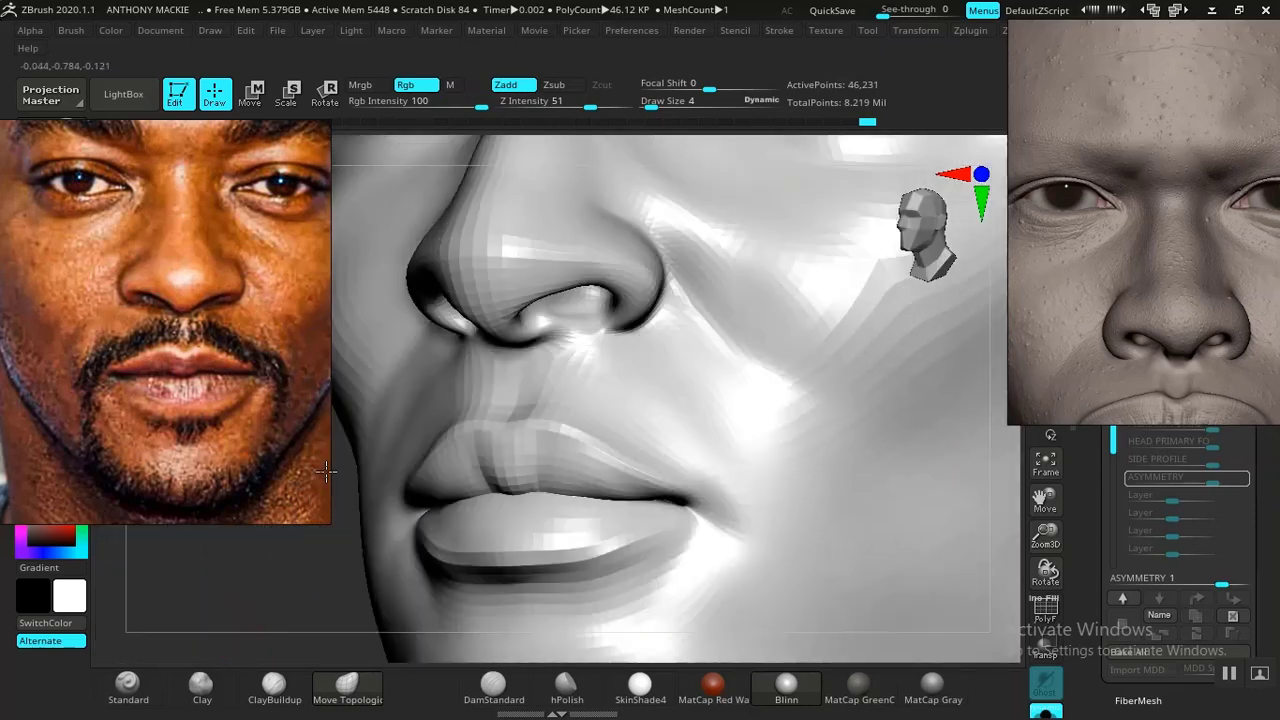
mouse_move(270, 628)
left_mouse_down("alt")
mouse_move(320, 534)
mouse_move(290, 534)
left_mouse_up("alt")
left_click_drag(701, 403, 726, 410)
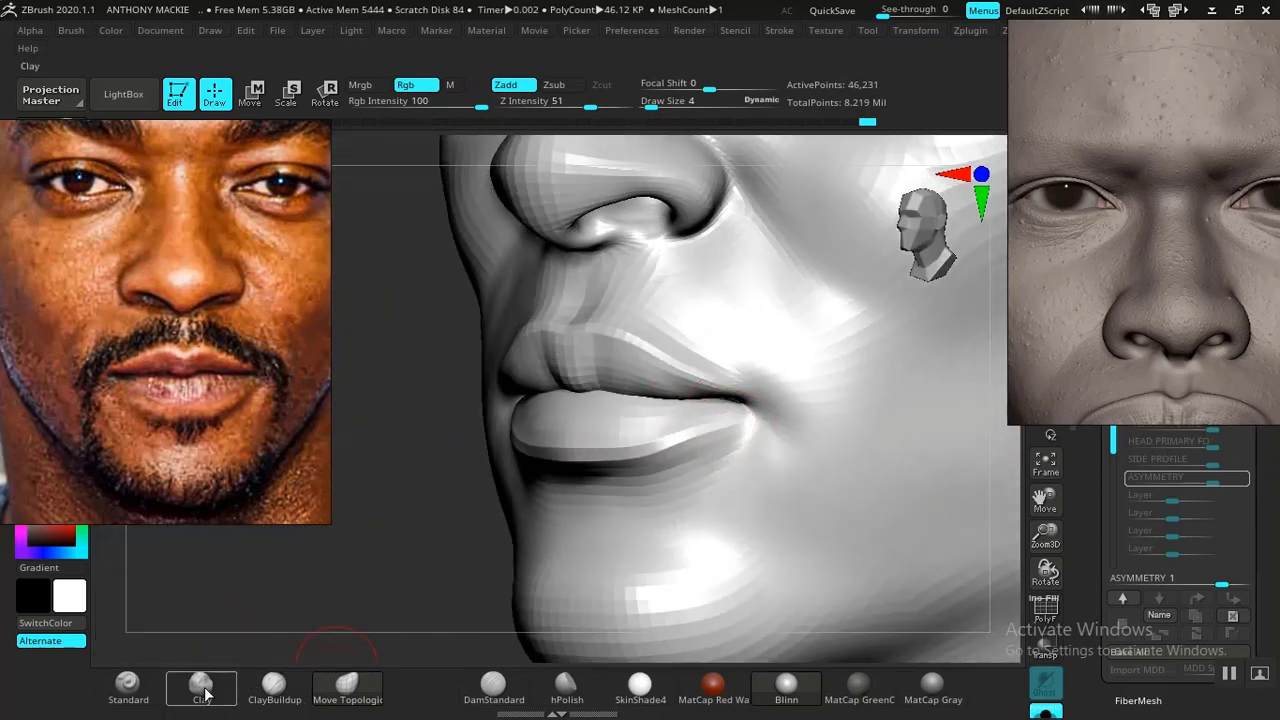
left_click(128, 686)
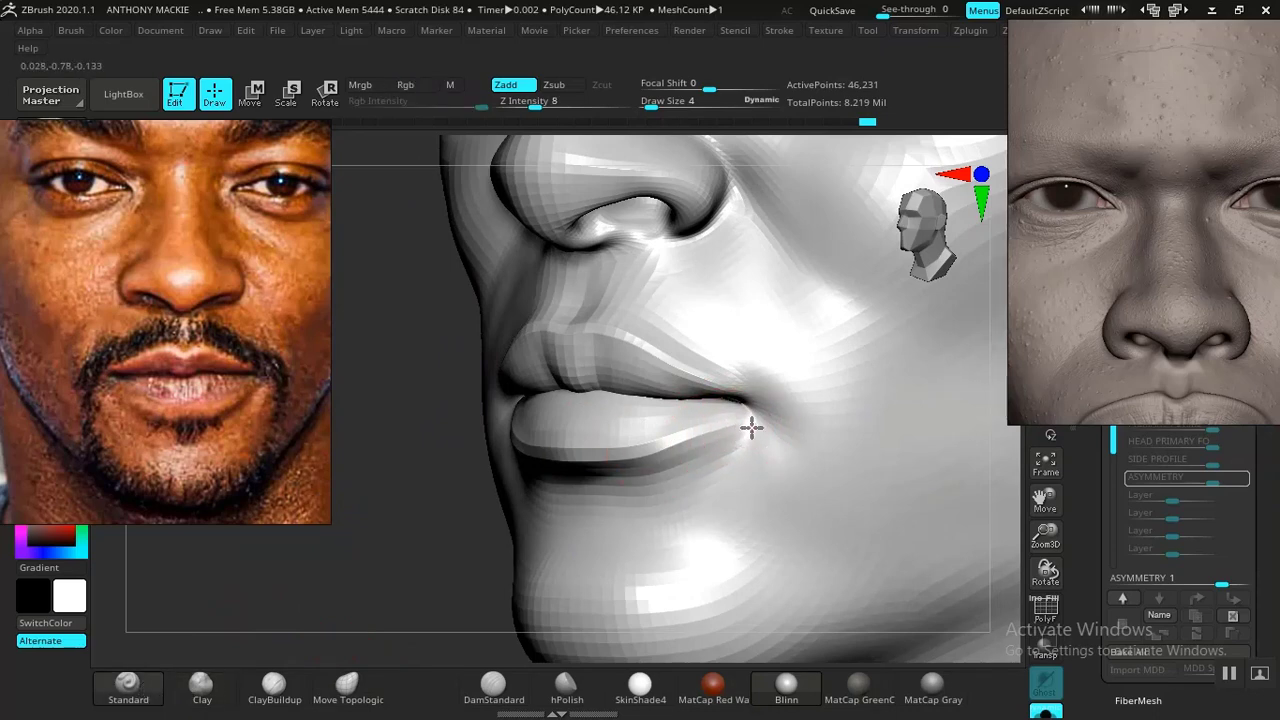
left_click_drag(337, 520, 355, 516, "shift")
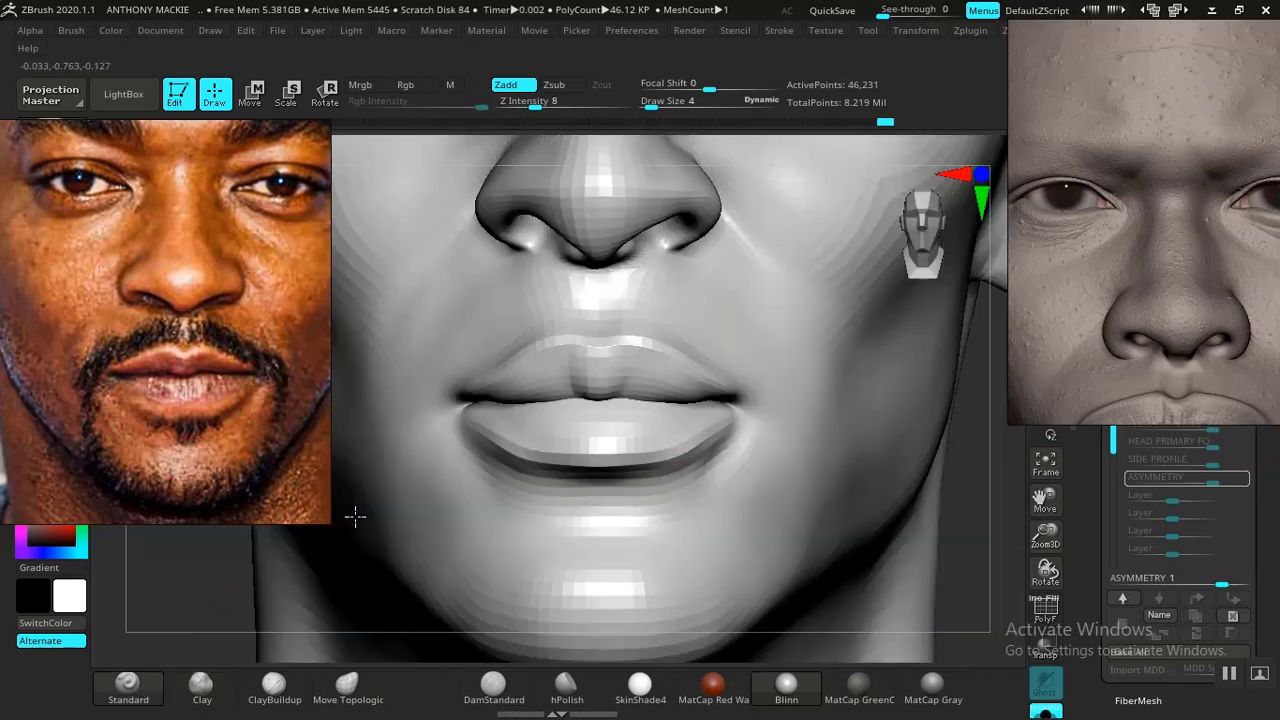
- Refine and soften the area below the mouth corner with the Clay brush at Z Intensity 5 and Draw Size 5
mouse_move(924, 394)
left_mouse_down("alt")
mouse_move(883, 311)
mouse_move(931, 566)
mouse_move(925, 640)
left_mouse_up("alt")
left_click_drag(135, 586, 343, 583)
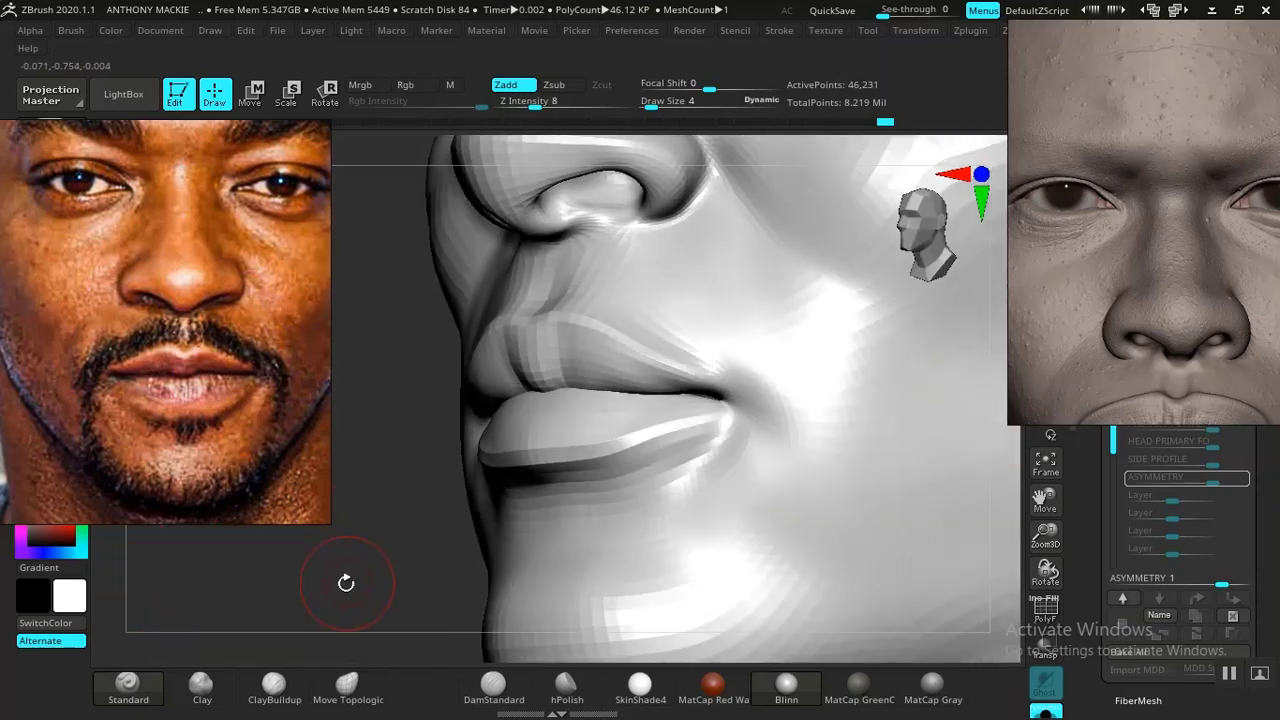
left_click(202, 684)
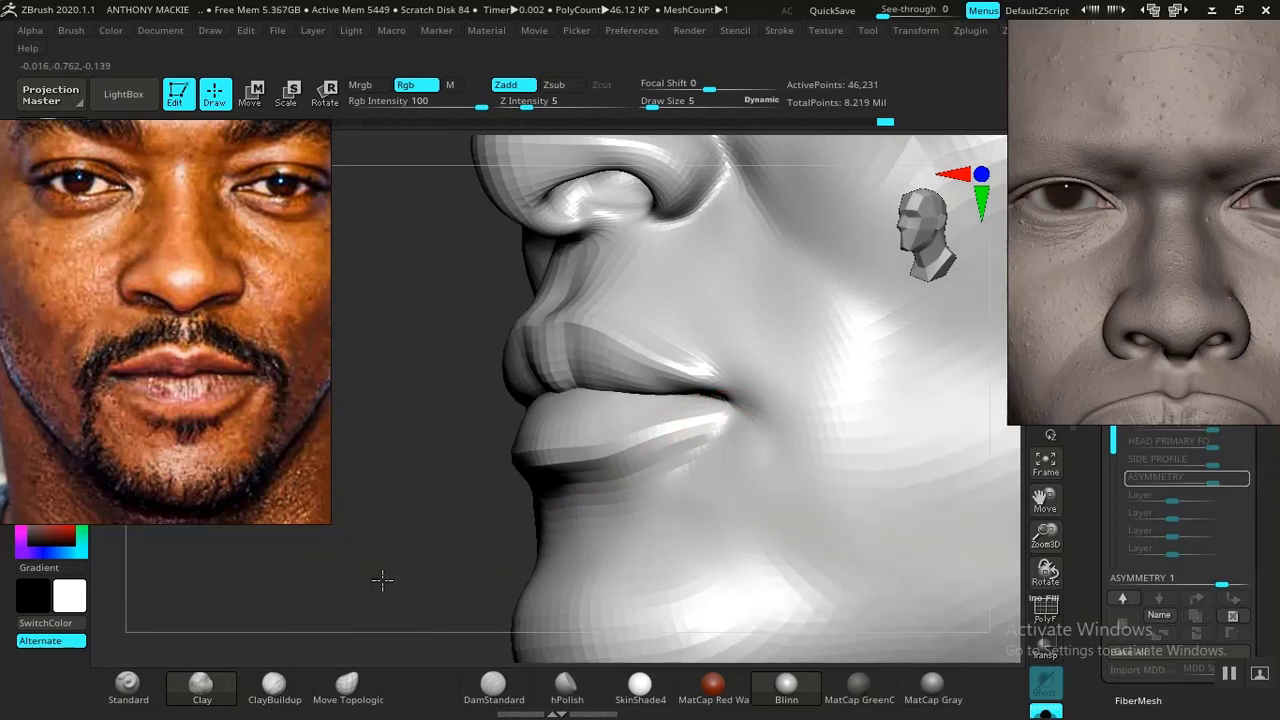
left_click_drag(380, 580, 497, 563)
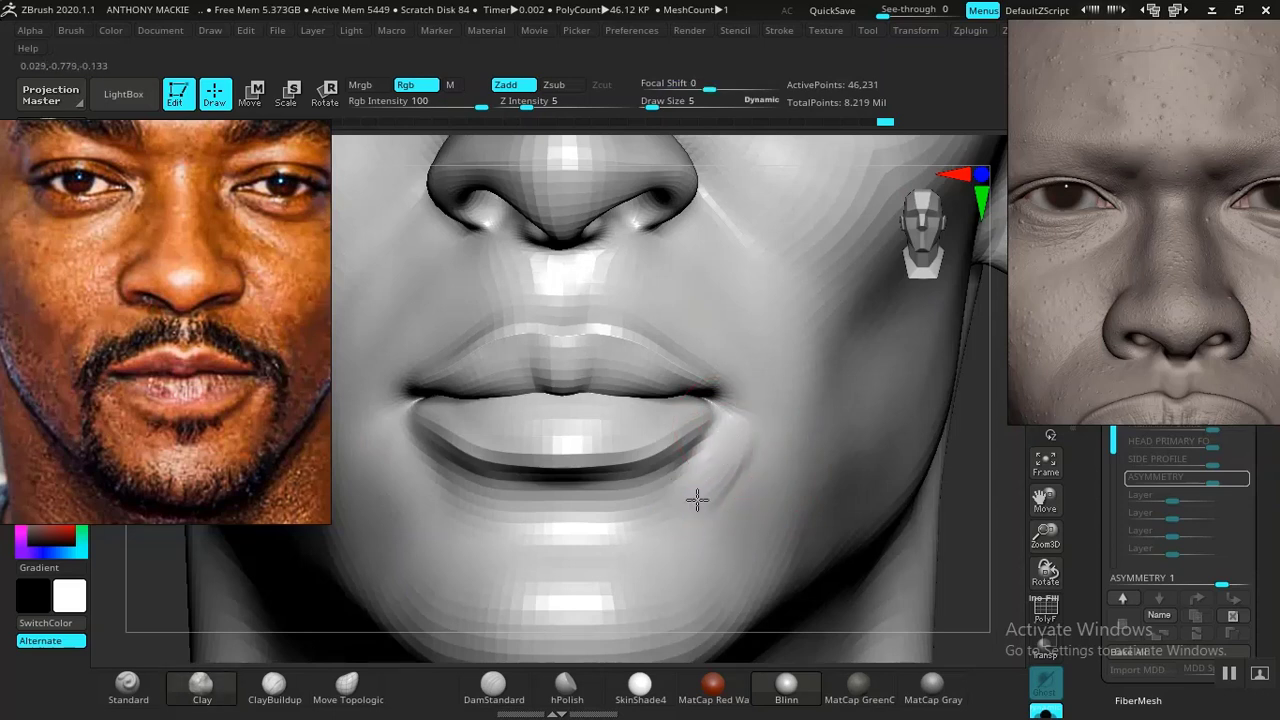
left_click_drag(697, 499, 715, 506)
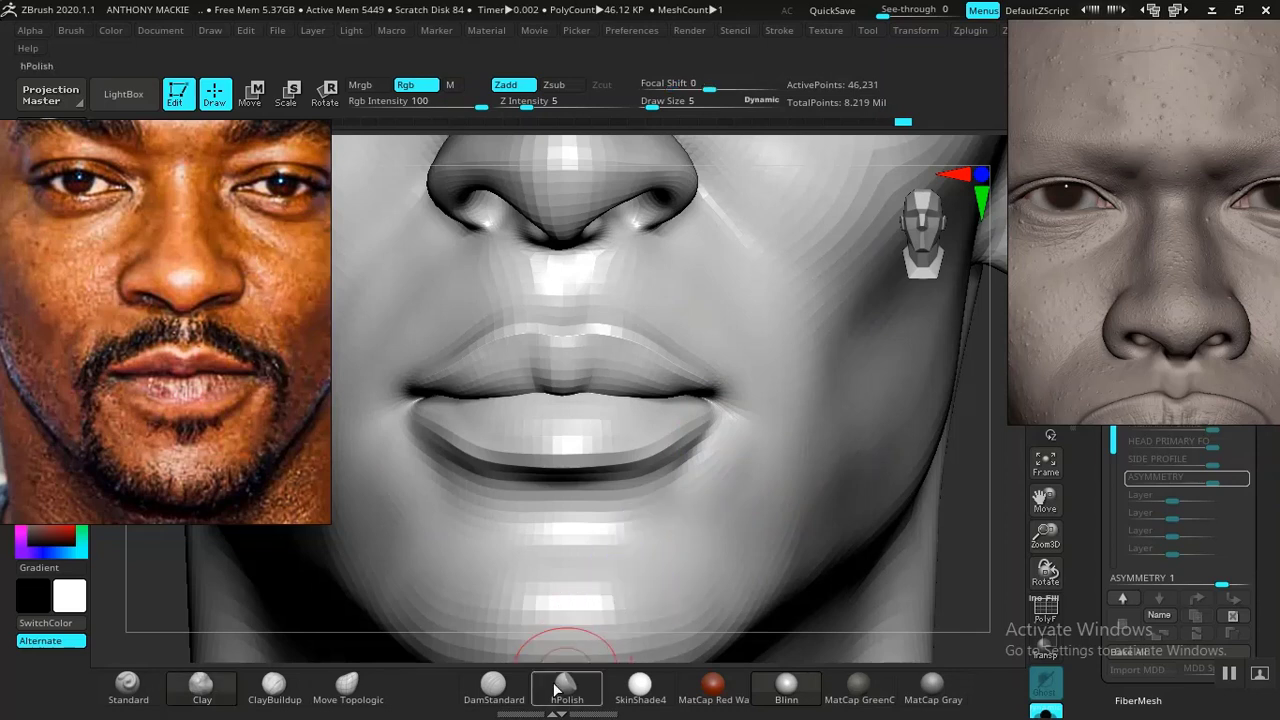
- Define the fold running from the mouth corner toward the chin with DamStandard at Z Intensity 33, and smooth it
left_click(493, 685)
left_click_drag(722, 417, 684, 484)
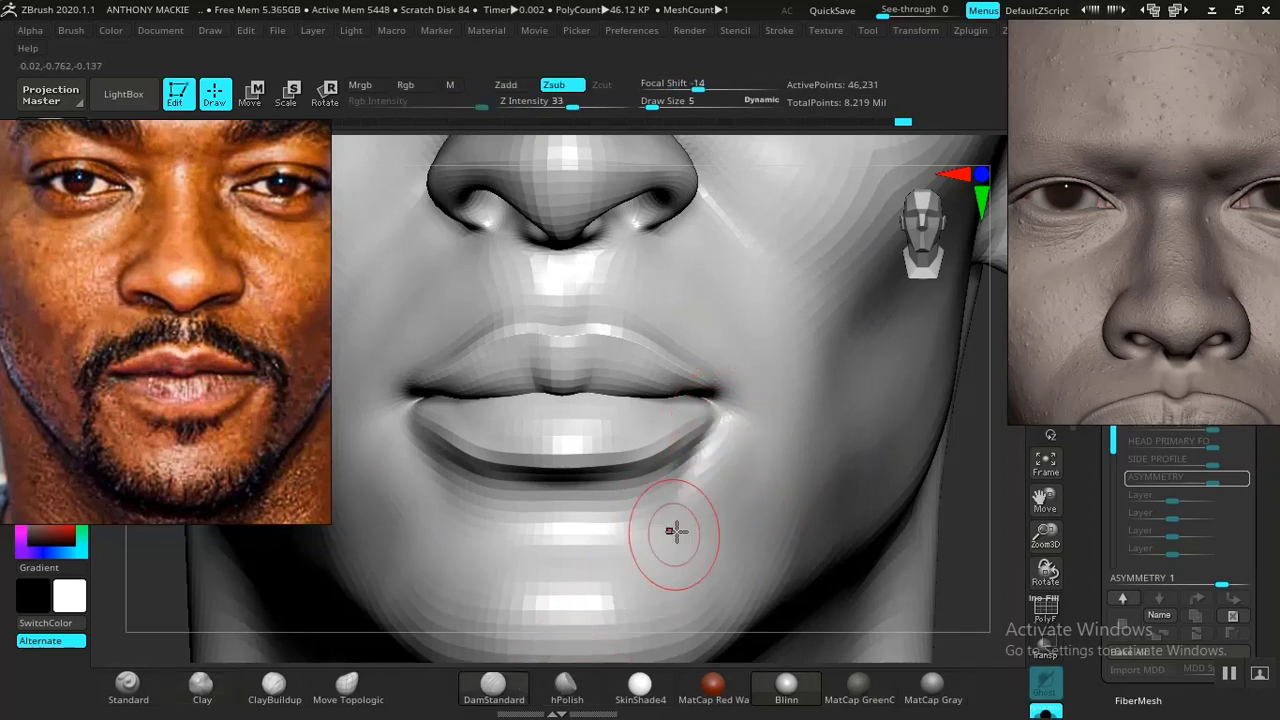
left_click_drag(718, 430, 684, 488, "shift")
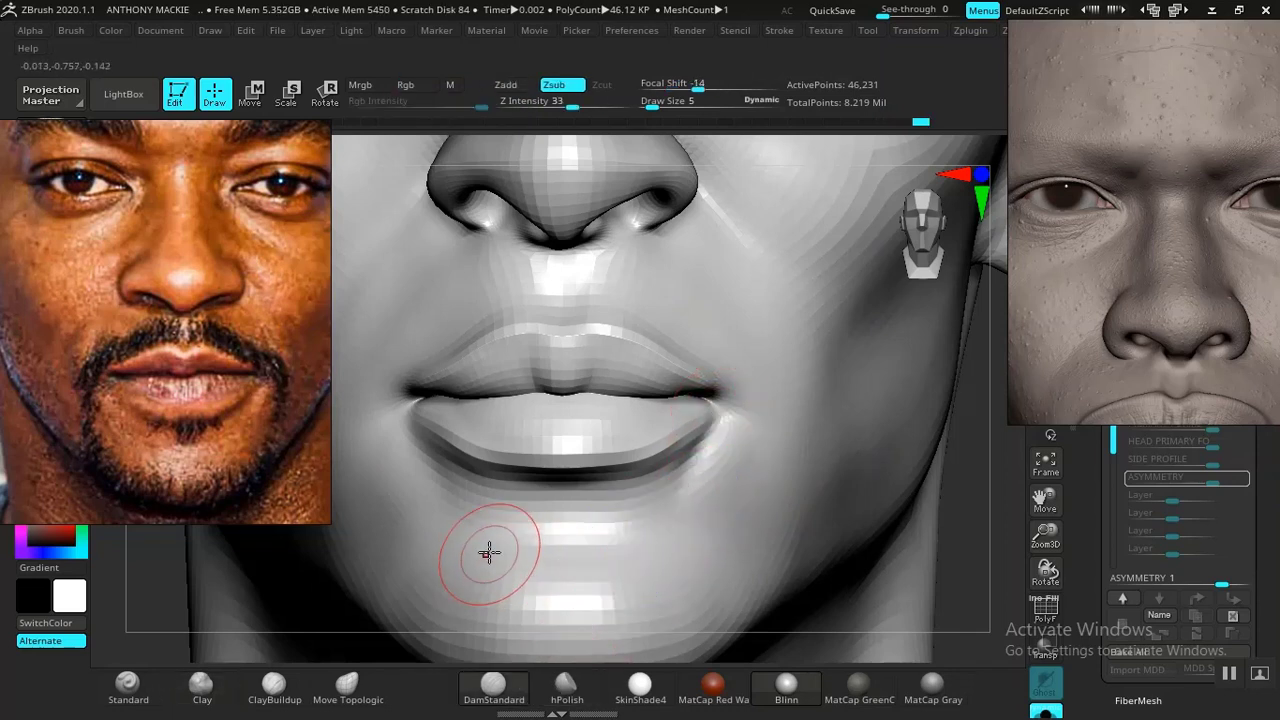
left_click_drag(997, 469, 930, 352, "alt")
mouse_move(967, 431)
left_mouse_down("alt")
mouse_move(842, 471)
mouse_move(882, 607)
left_mouse_up("alt")
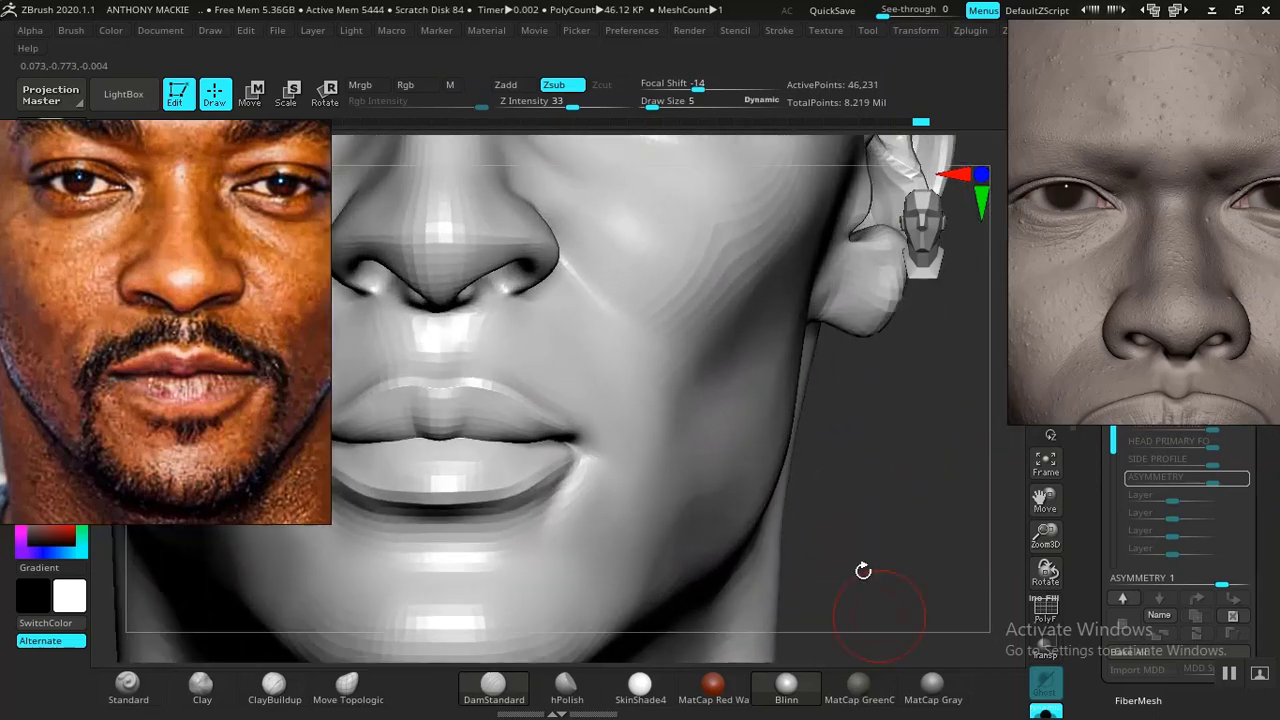
- Build up the skin beside the mouth corner with the Clay brush at Z Intensity 5, and carve a short crease there with DamStandard
mouse_move(906, 516)
left_mouse_down("alt")
mouse_move(940, 535)
mouse_move(786, 486)
left_mouse_up("alt")
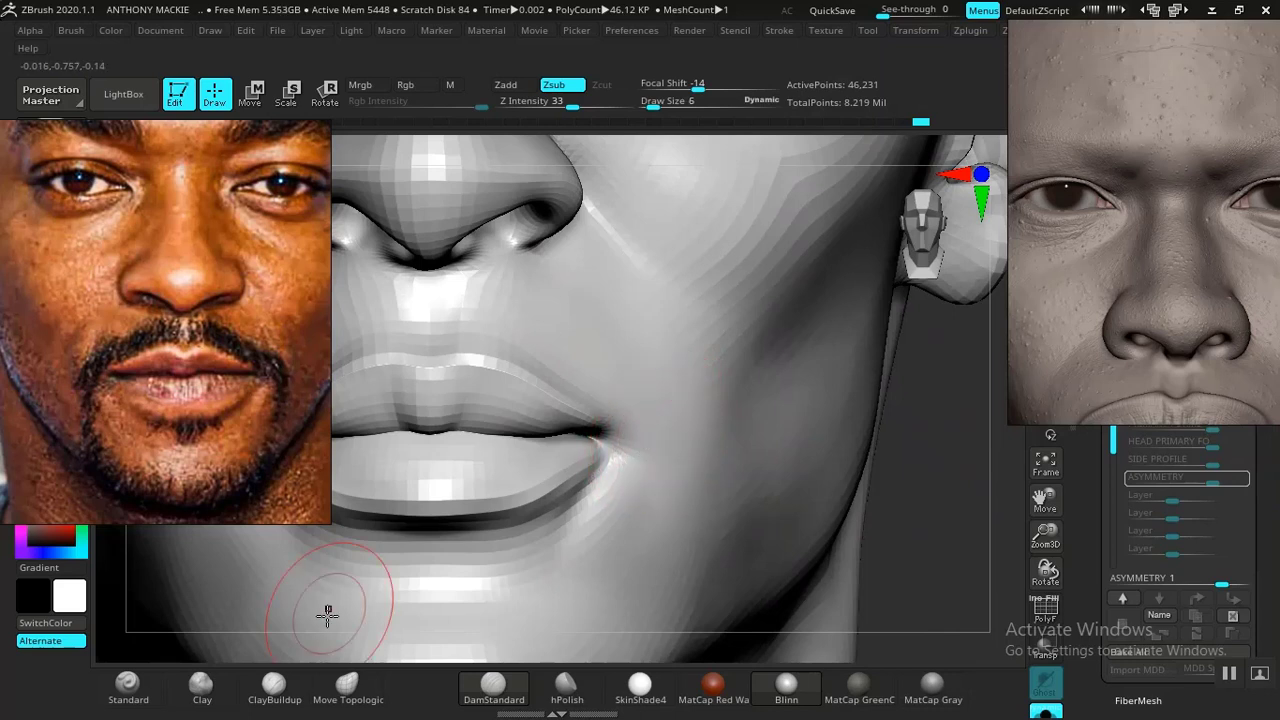
left_click(201, 685)
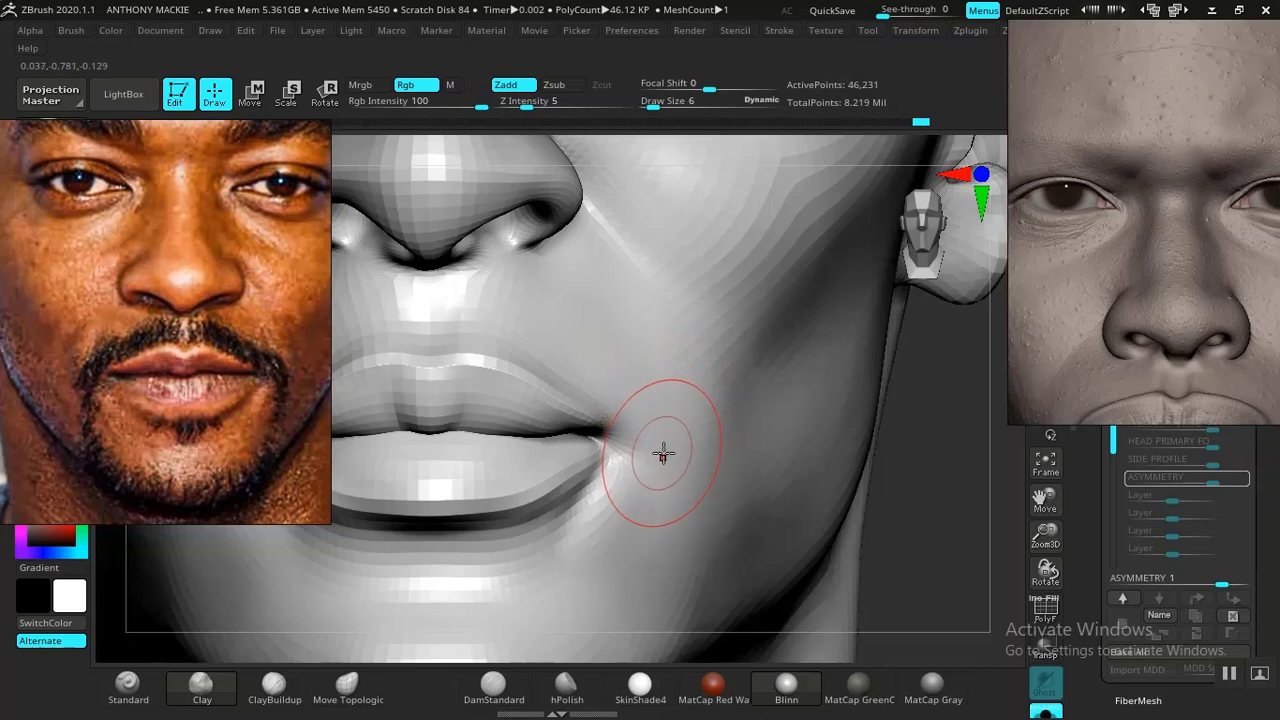
left_click(493, 685)
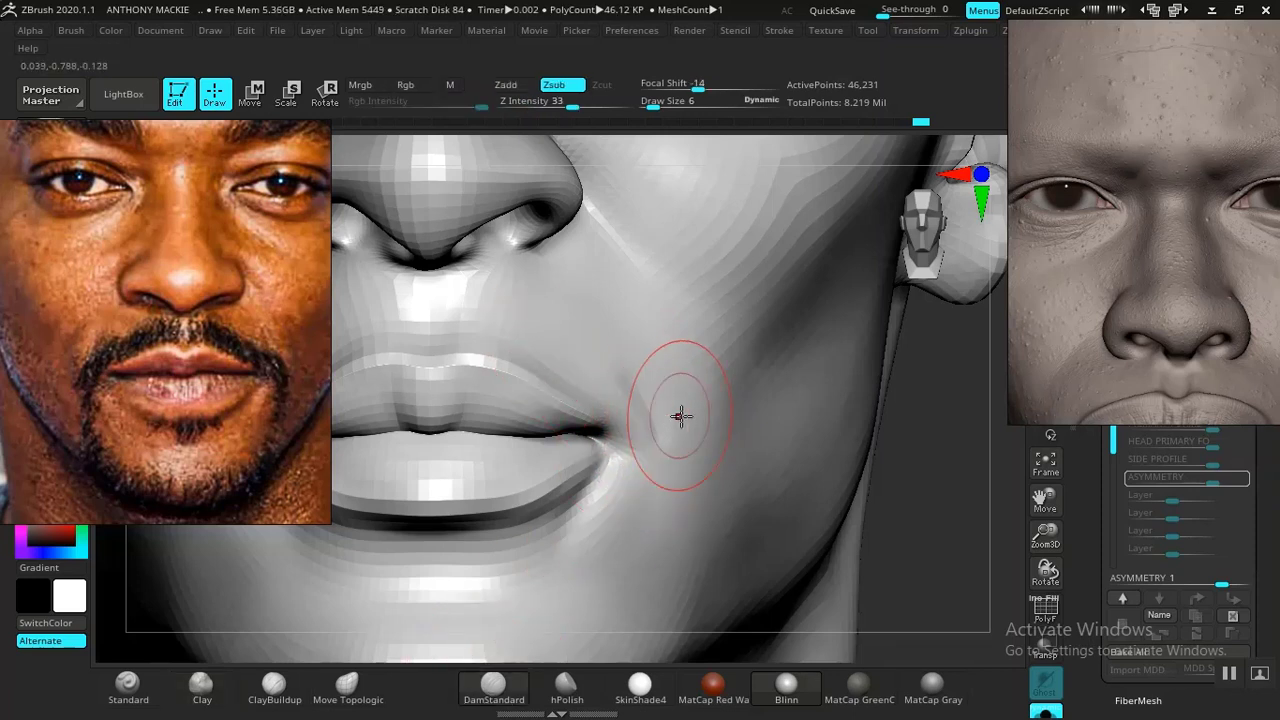
- Carve a matching crease beside the opposite mouth corner with DamStandard at Z Intensity 33 and Draw Size 6, and smooth the creases
left_click_drag(892, 431, 950, 500, "alt")
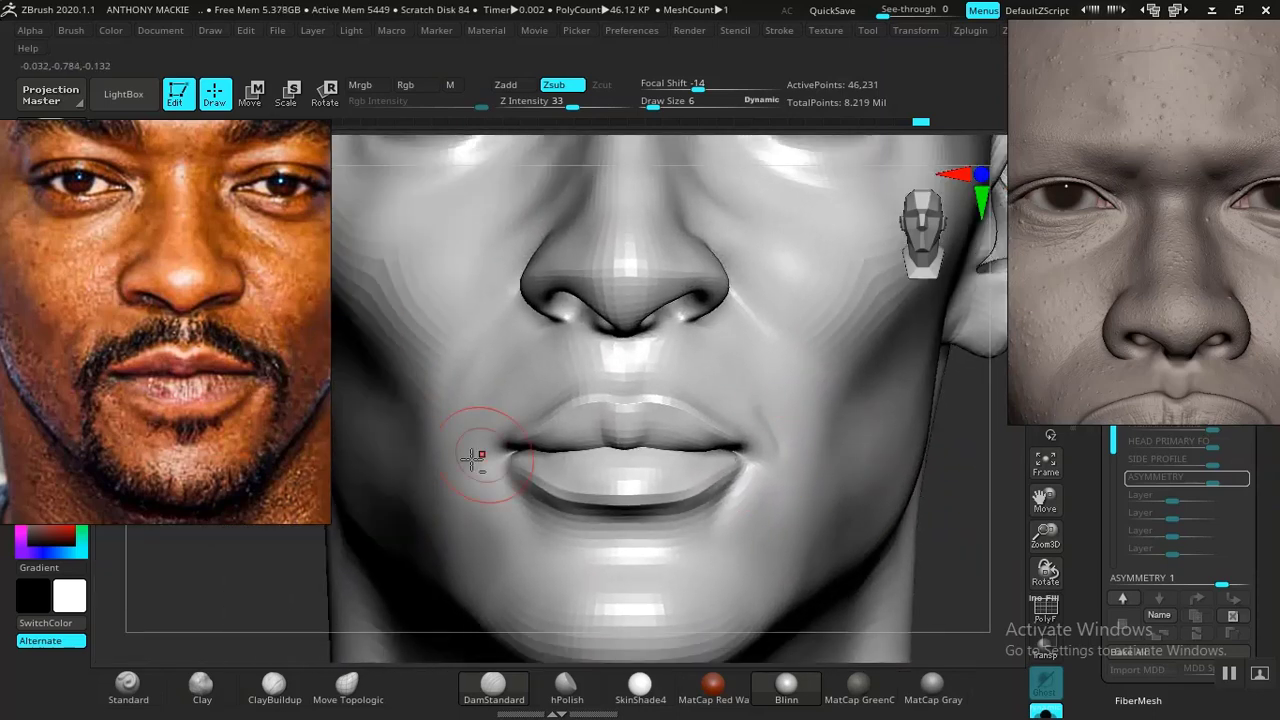
left_click_drag(246, 595, 430, 461)
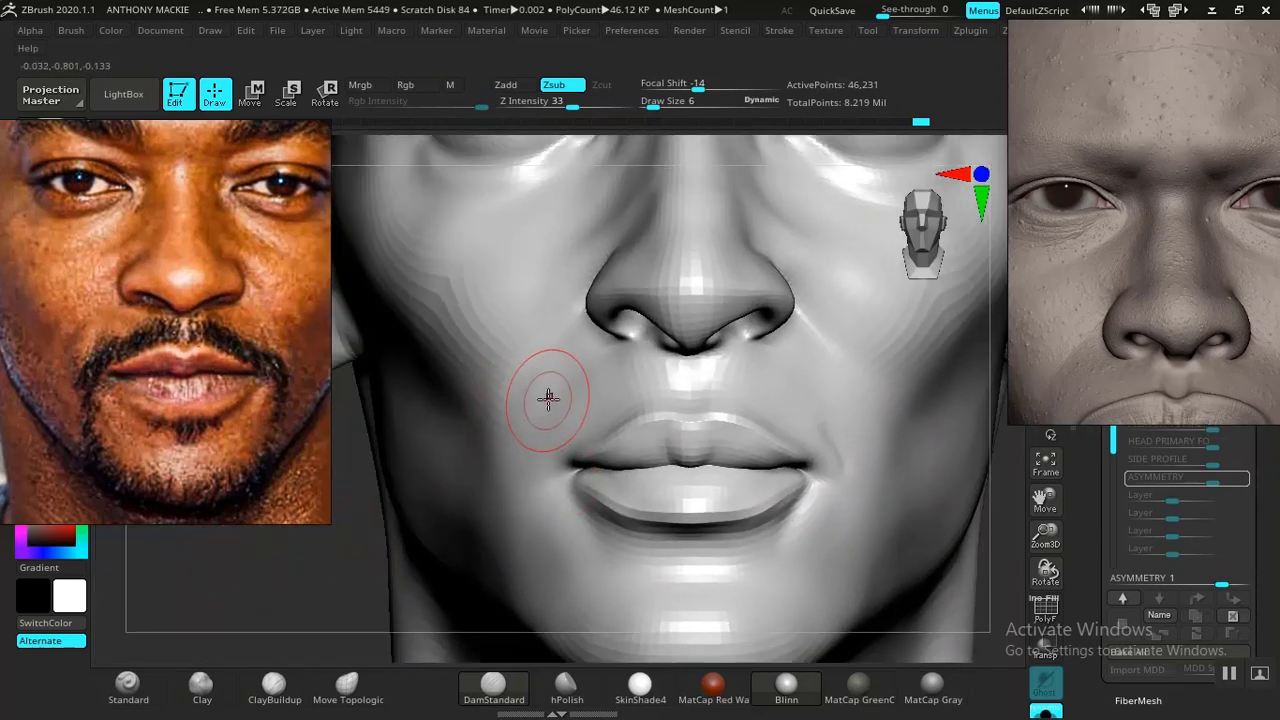
left_click_drag(545, 415, 538, 470)
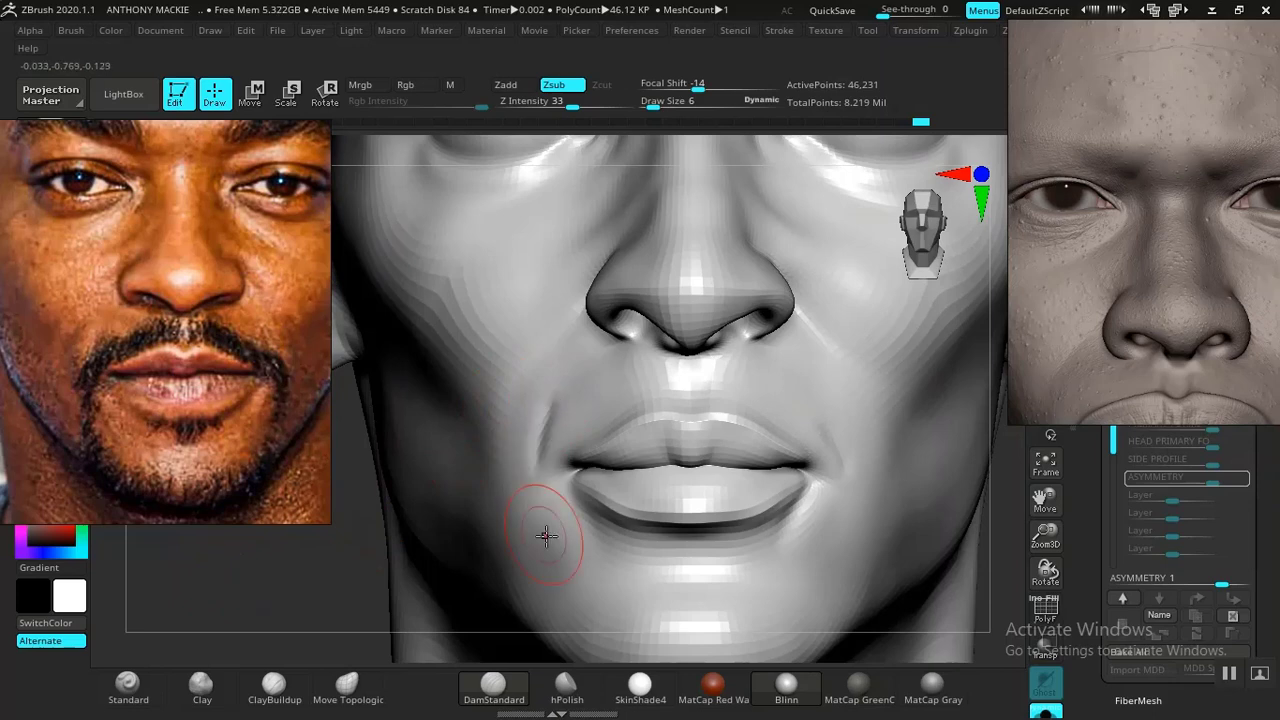
mouse_move(274, 626)
left_mouse_down("alt")
mouse_move(97, 391)
mouse_move(301, 617)
mouse_move(400, 640)
left_mouse_up("alt")
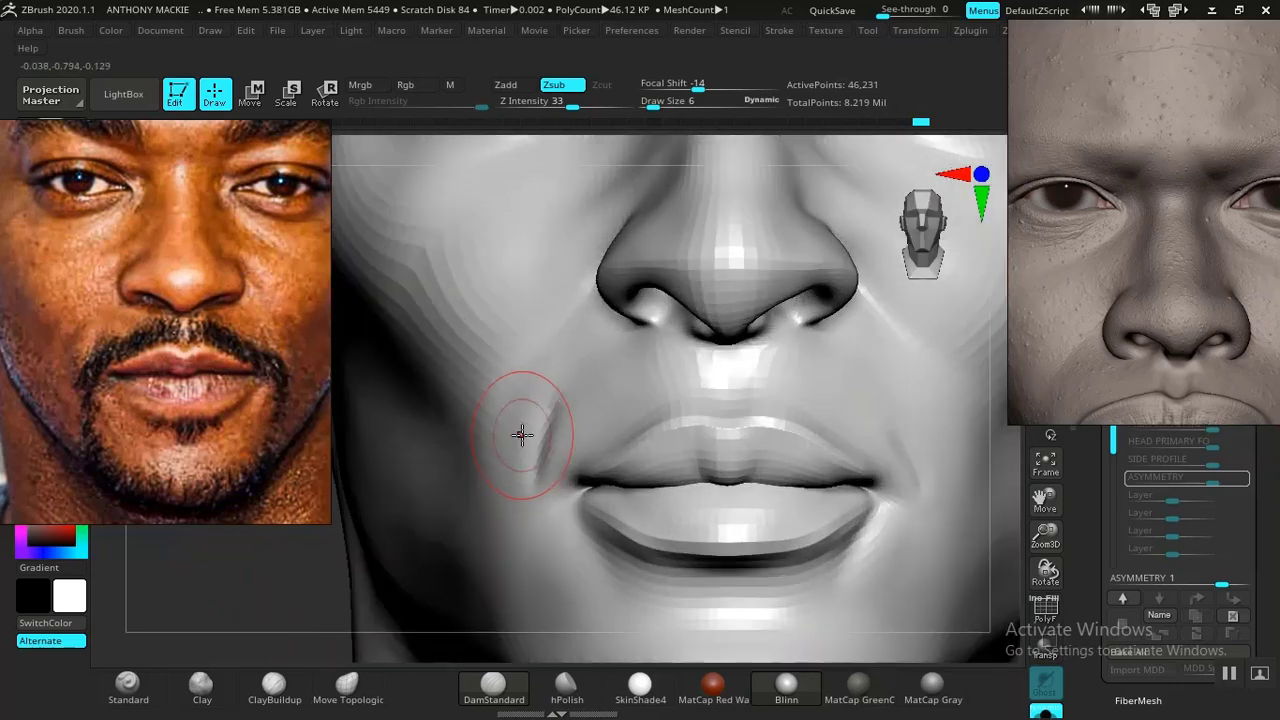
mouse_move(552, 412)
left_mouse_down("shift")
mouse_move(544, 503)
mouse_move(563, 431)
left_mouse_up("shift")
left_click_drag(874, 419, 879, 430, "shift")
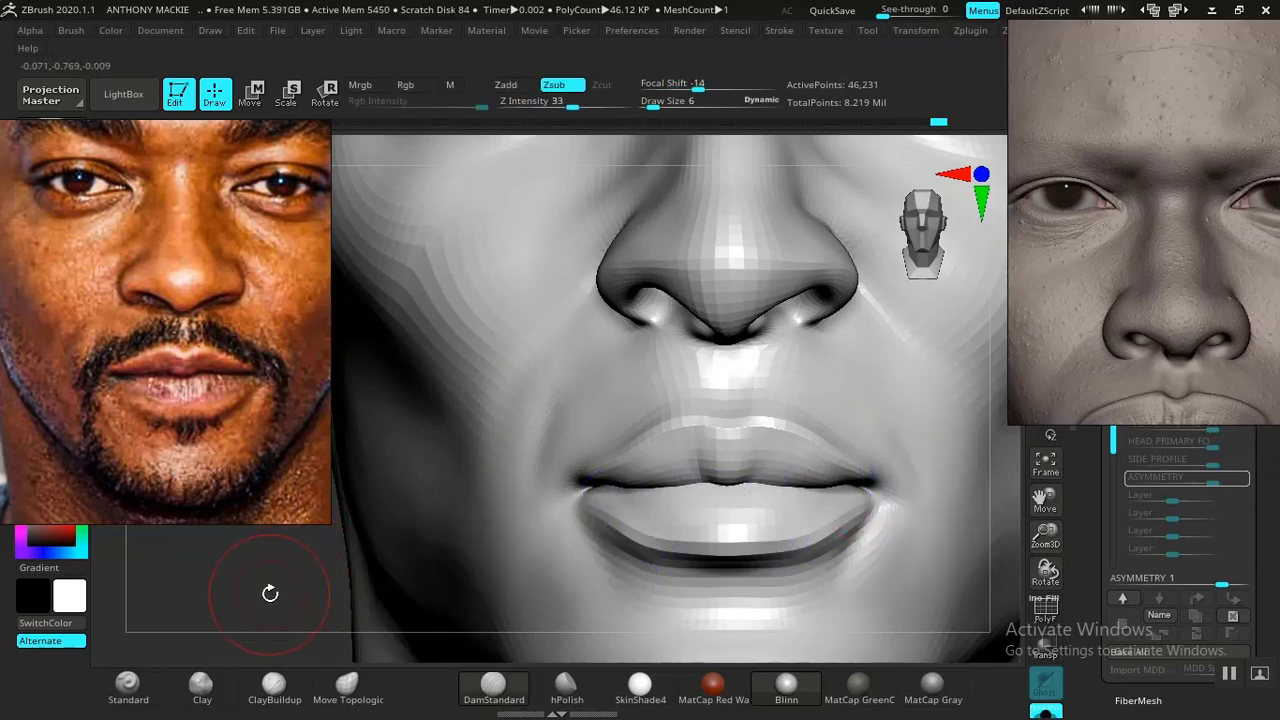
- Check the whole head, and carve a second crease on the lower cheek outside the mouth corner with DamStandard at Z Intensity 33
left_click_drag(266, 591, 245, 470, "alt")
left_click_drag(447, 515, 169, 536, "alt")
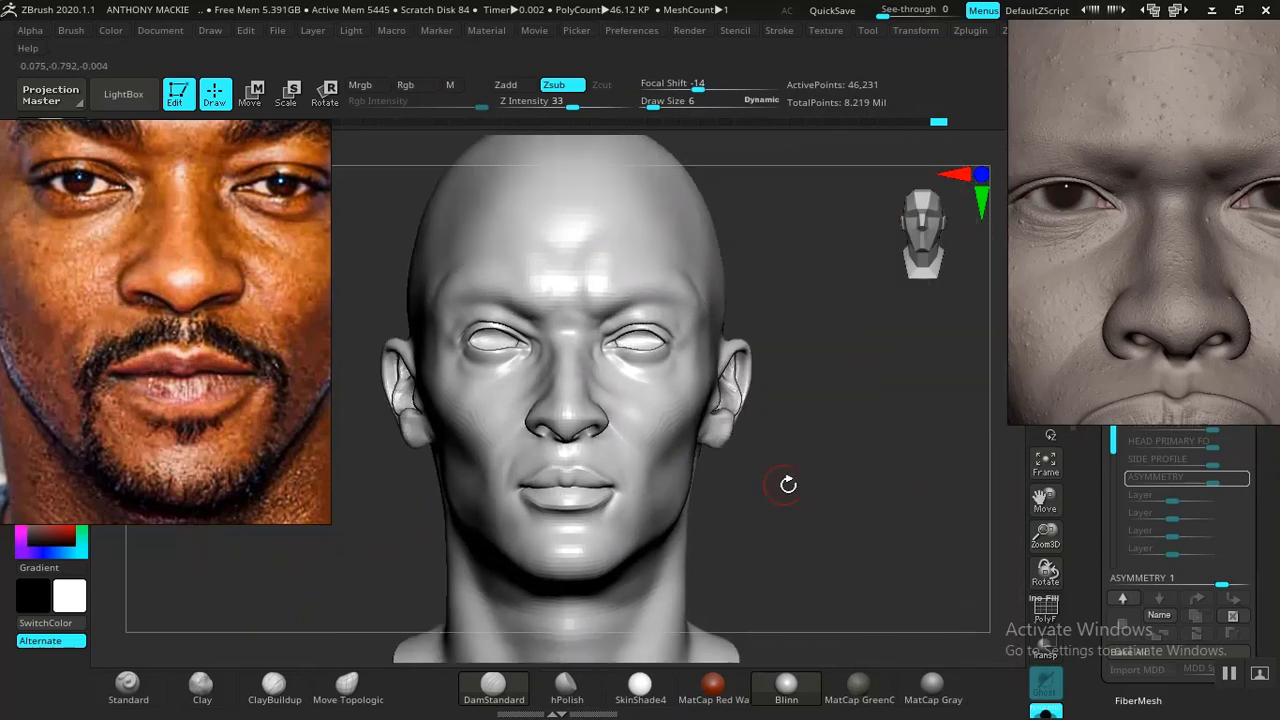
mouse_move(790, 481)
left_mouse_down()
mouse_move(803, 508)
mouse_move(778, 487)
mouse_move(849, 497)
mouse_move(868, 650)
left_mouse_up()
mouse_move(180, 580)
left_mouse_down("alt")
mouse_move(442, 579)
mouse_move(457, 563)
mouse_move(468, 645)
left_mouse_up("alt")
left_click(201, 685)
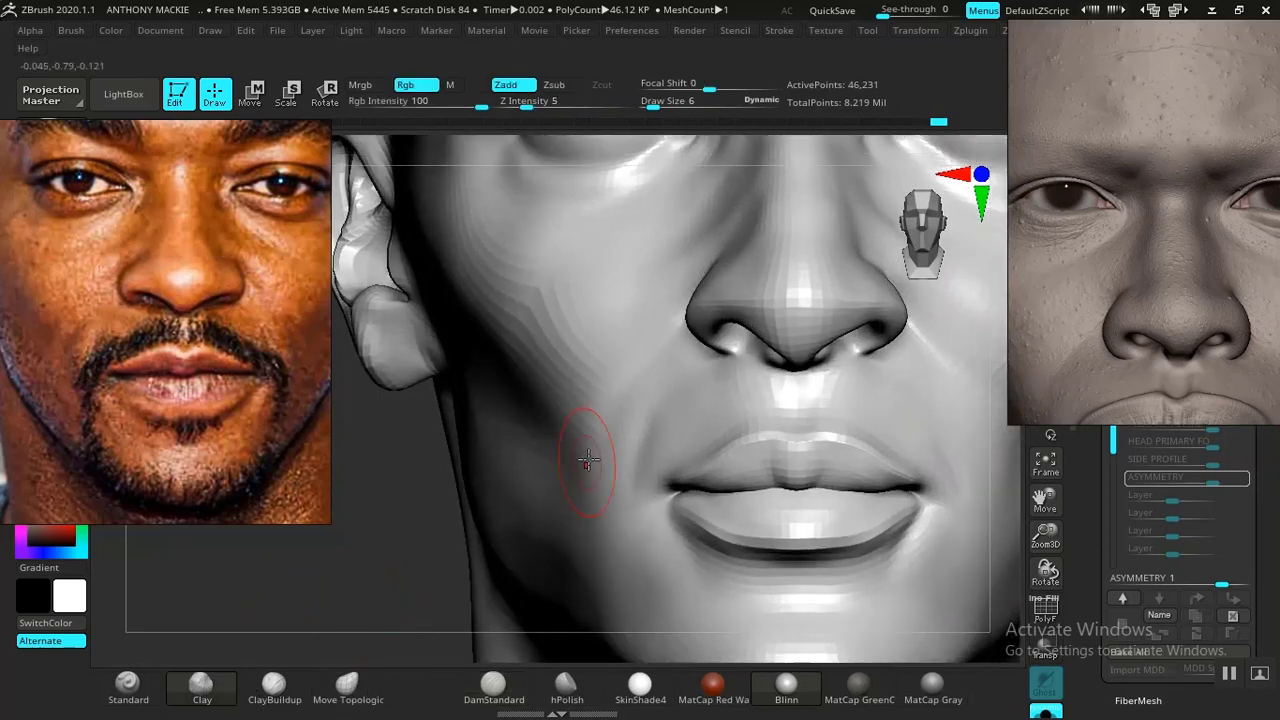
left_click(493, 685)
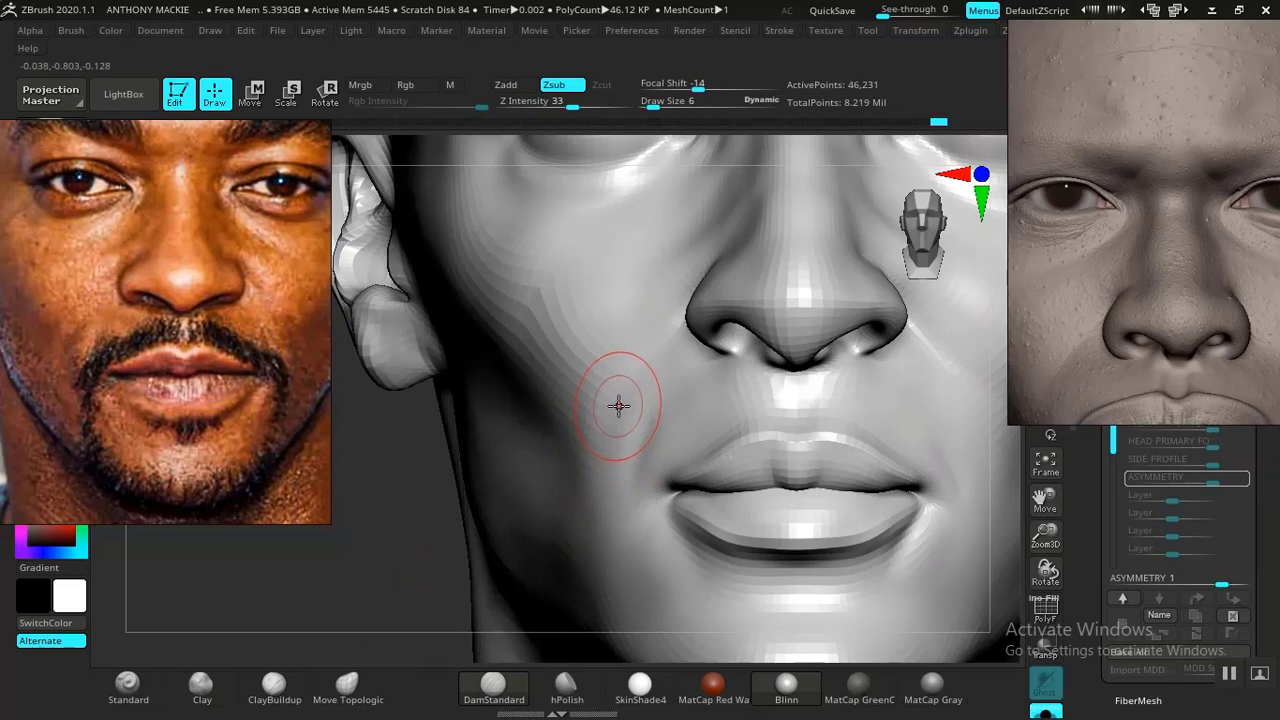
left_click_drag(604, 423, 585, 500)
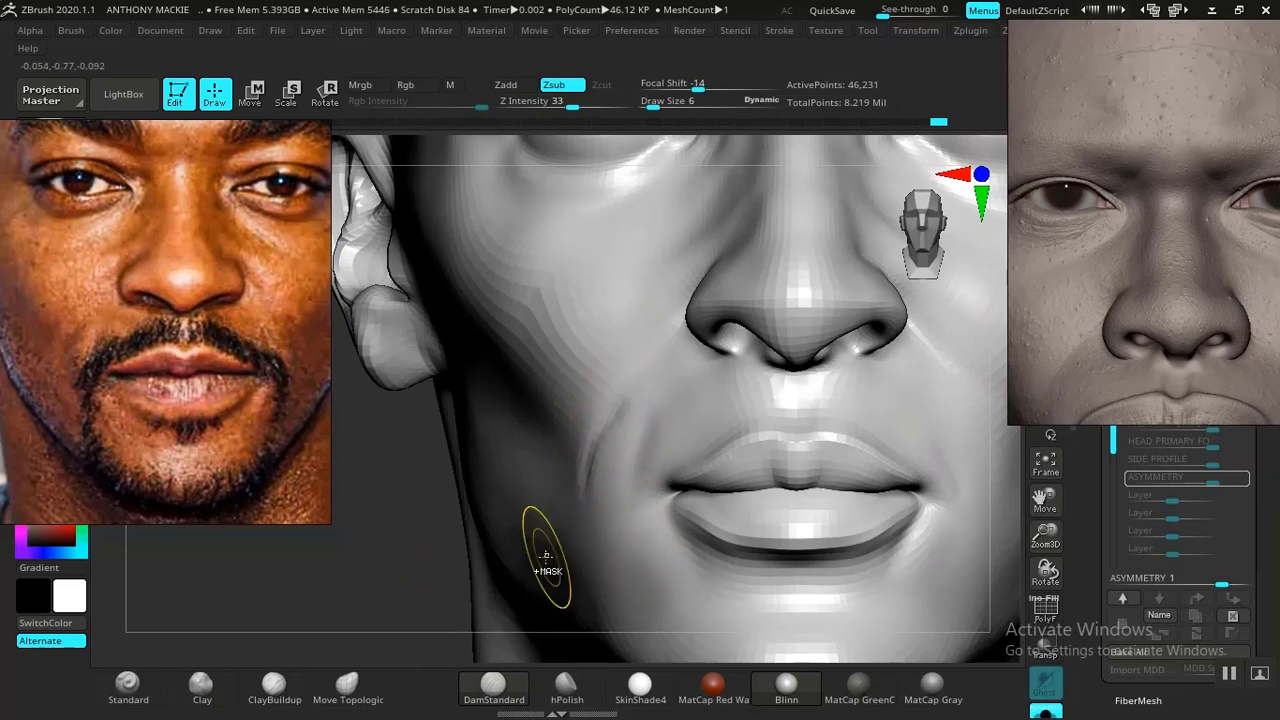
key("ctrl+z")
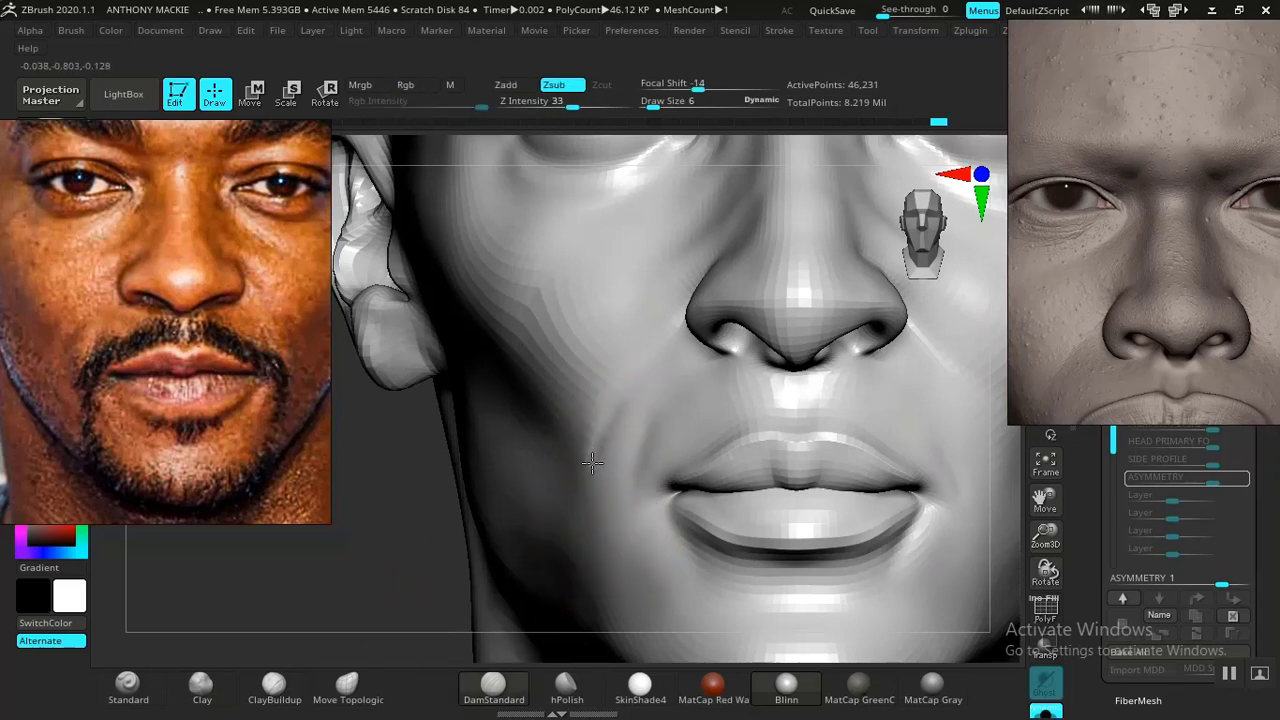
- Fill the skin between the mouth-corner creases with the Clay brush at Z Intensity 5 and Draw Size 6, and smooth the crease edges
left_click(201, 685)
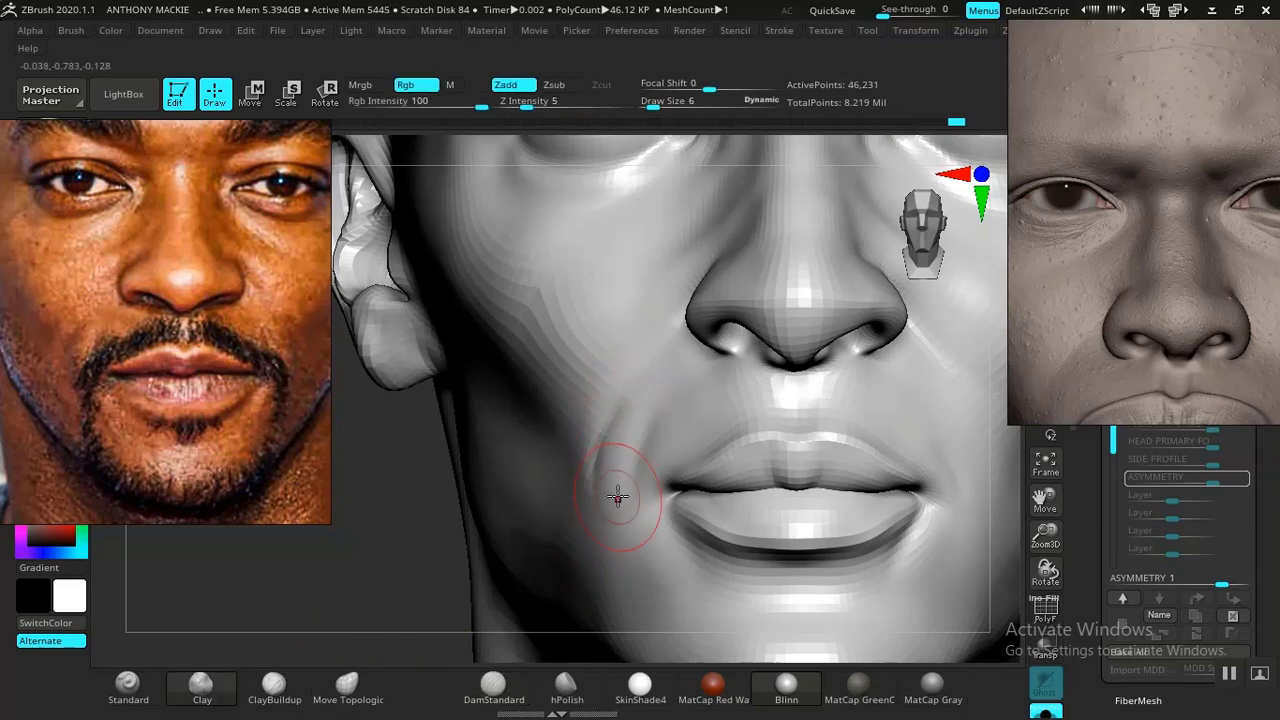
mouse_move(612, 490)
left_mouse_down()
mouse_move(629, 408)
mouse_move(648, 415)
left_mouse_up()
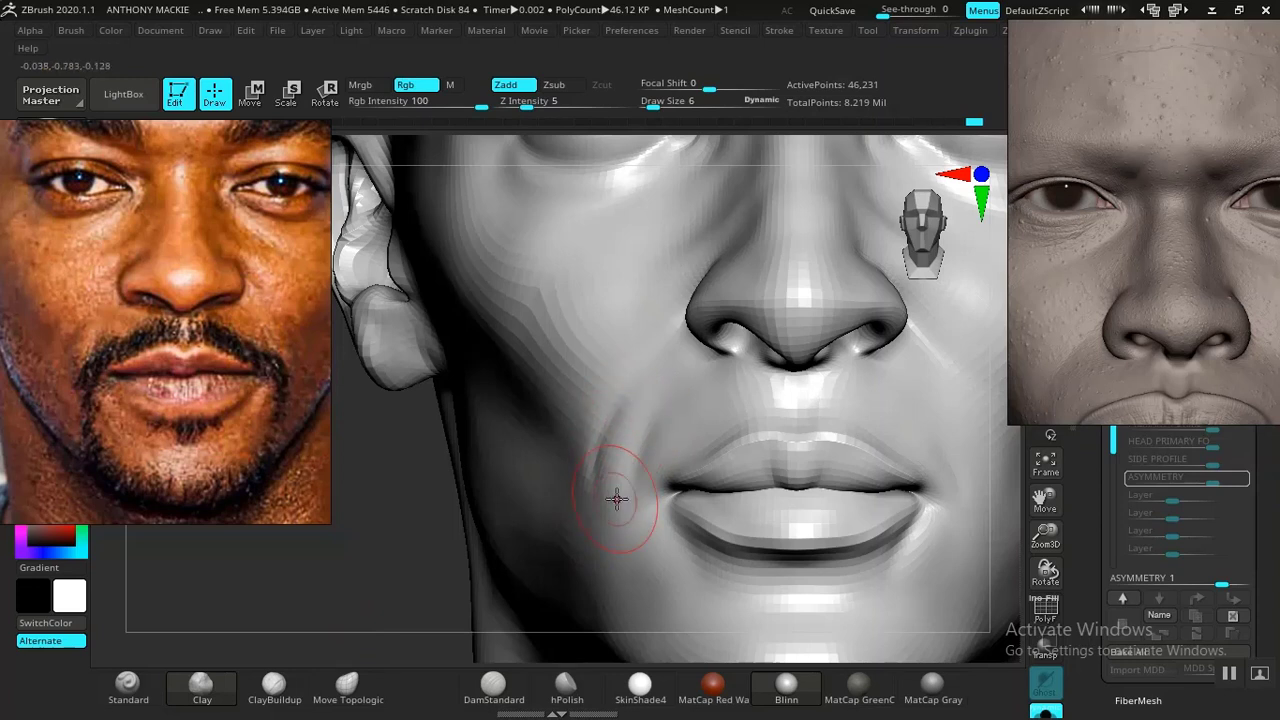
left_click_drag(598, 455, 588, 487, "shift")
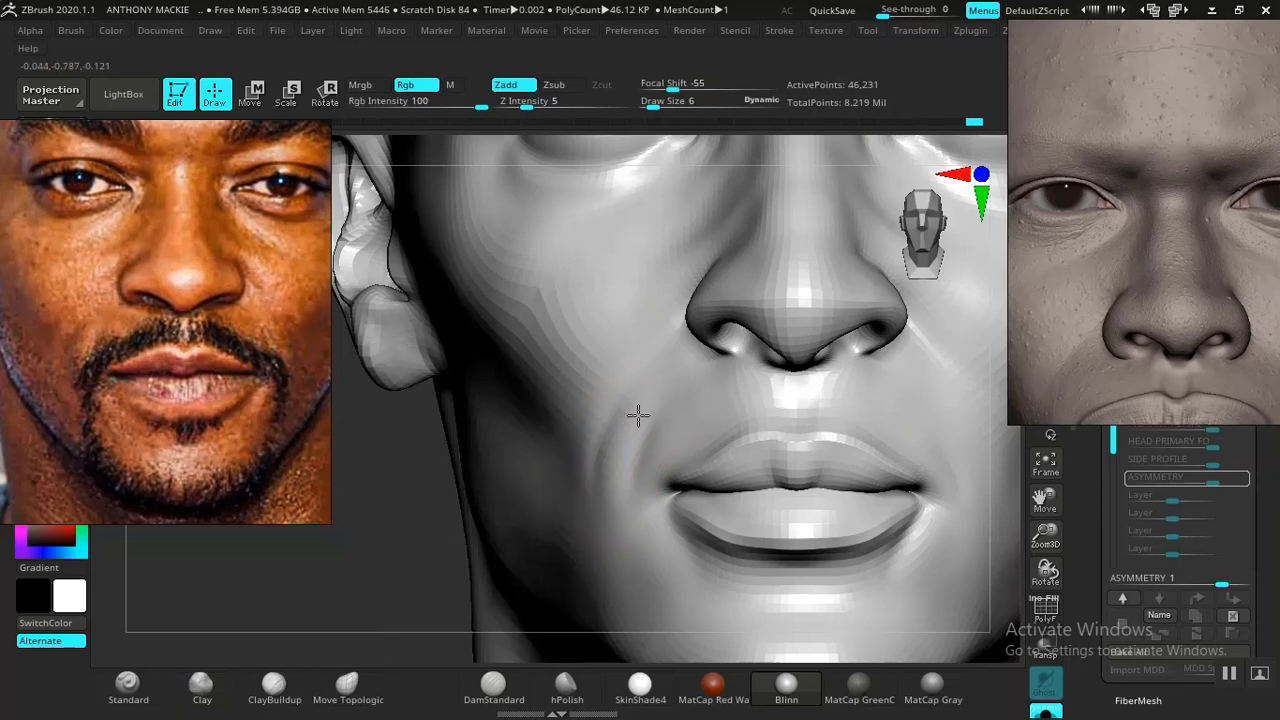
mouse_move(638, 415)
left_mouse_down("shift")
mouse_move(600, 490)
mouse_move(601, 528)
mouse_move(616, 505)
left_mouse_up("shift")
- Soften the outer cheek crease further with a light Clay build-up at Z Intensity 5 after checking it on the whole head
key("f")
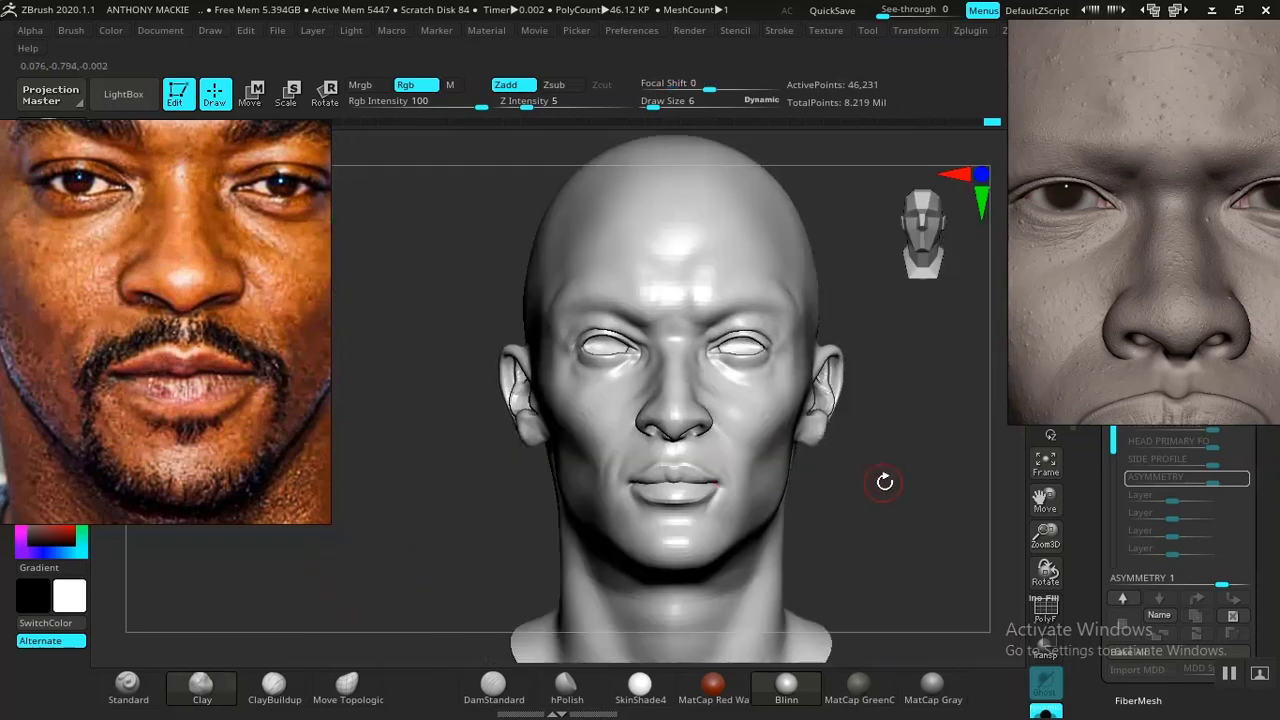
left_click_drag(885, 482, 865, 567, "alt")
mouse_move(371, 537)
left_mouse_down("alt")
mouse_move(418, 596)
mouse_move(586, 457)
mouse_move(594, 399)
left_mouse_up("alt")
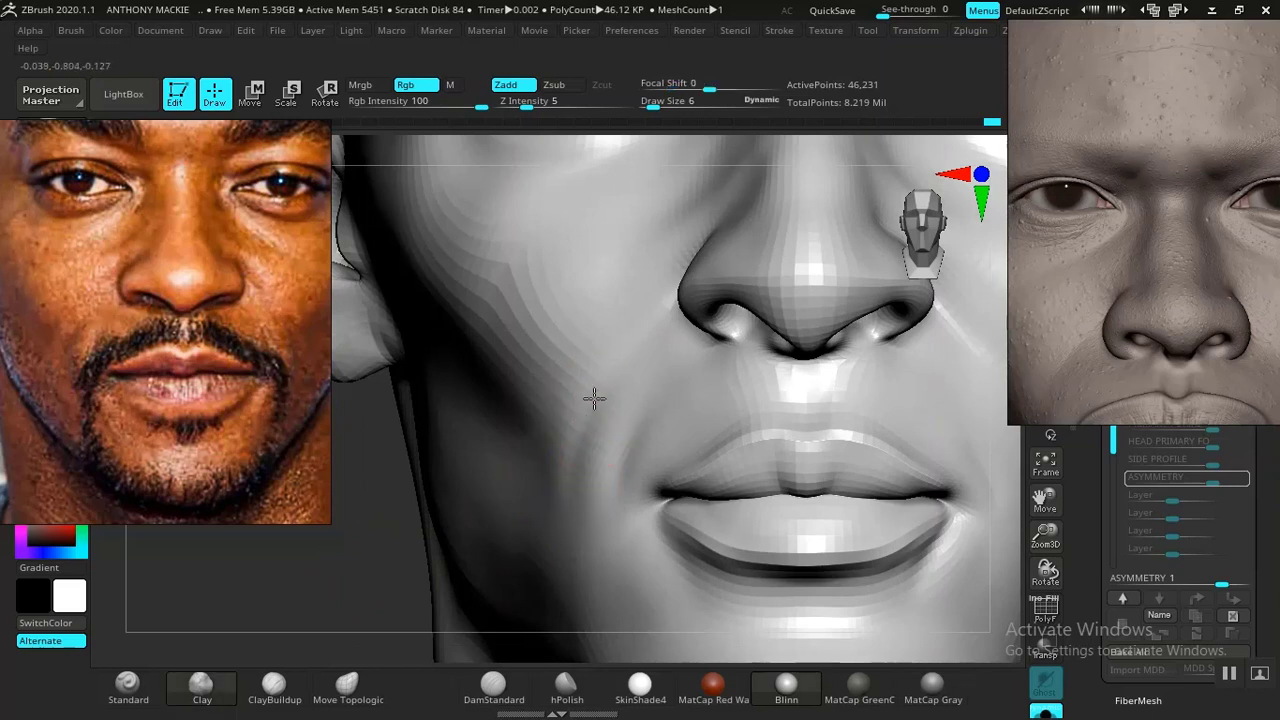
left_click_drag(571, 474, 592, 422)
key("shift")
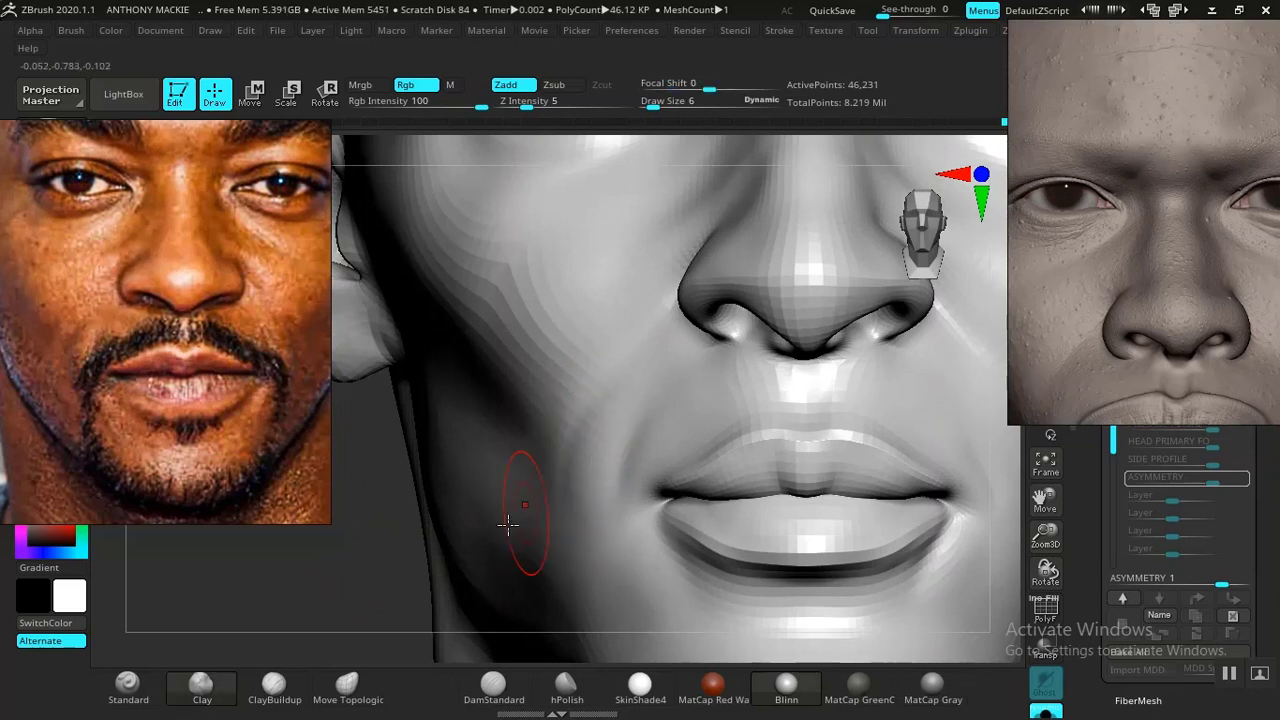
- Compare the whole face, the brows and both eyes with the color reference photo
key("f")
left_click_drag(833, 462, 851, 500, "alt")
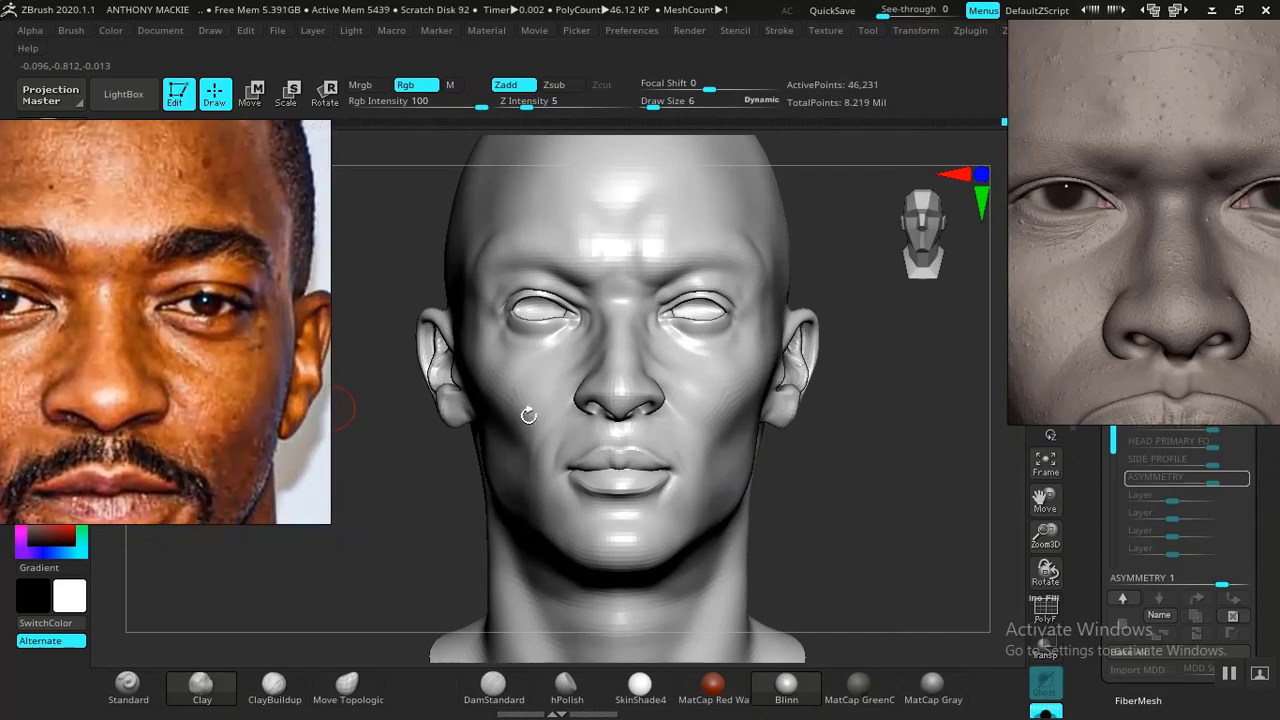
mouse_move(840, 475)
left_mouse_down()
mouse_move(857, 486)
mouse_move(826, 534)
mouse_move(823, 517)
mouse_move(866, 577)
mouse_move(905, 600)
mouse_move(842, 651)
left_mouse_up()
left_click(493, 684)
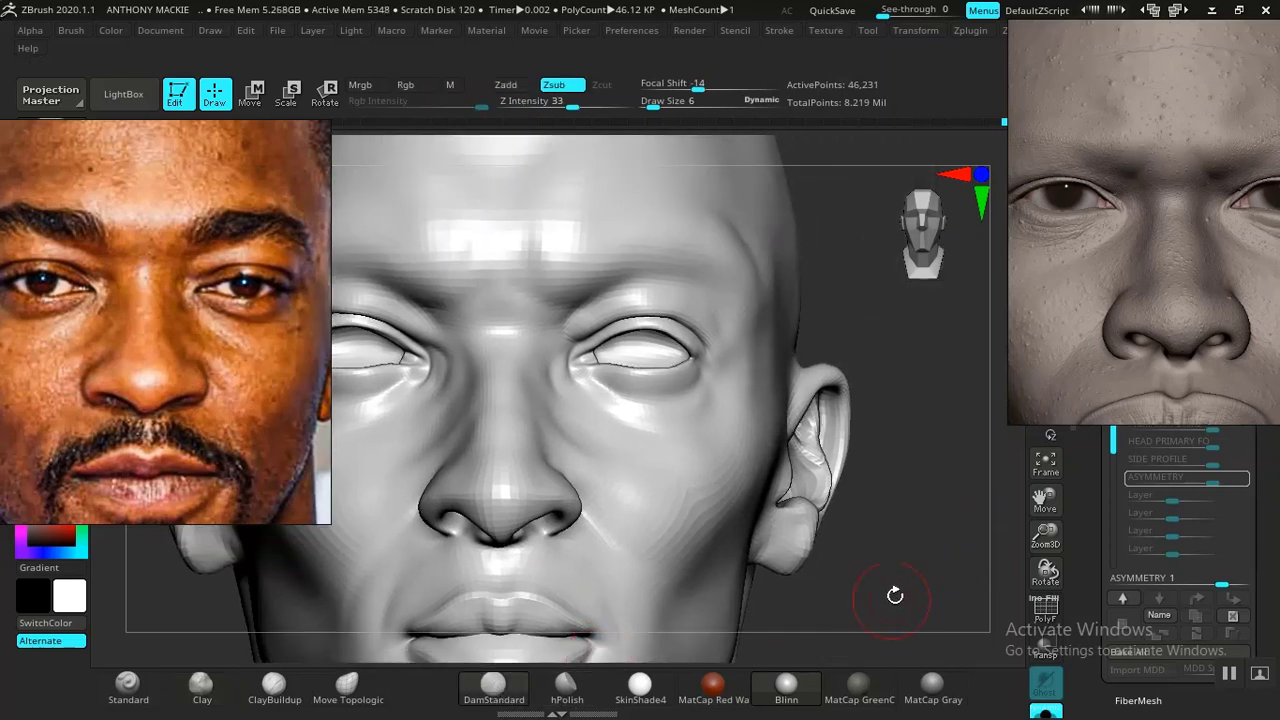
left_click_drag(894, 594, 872, 524)
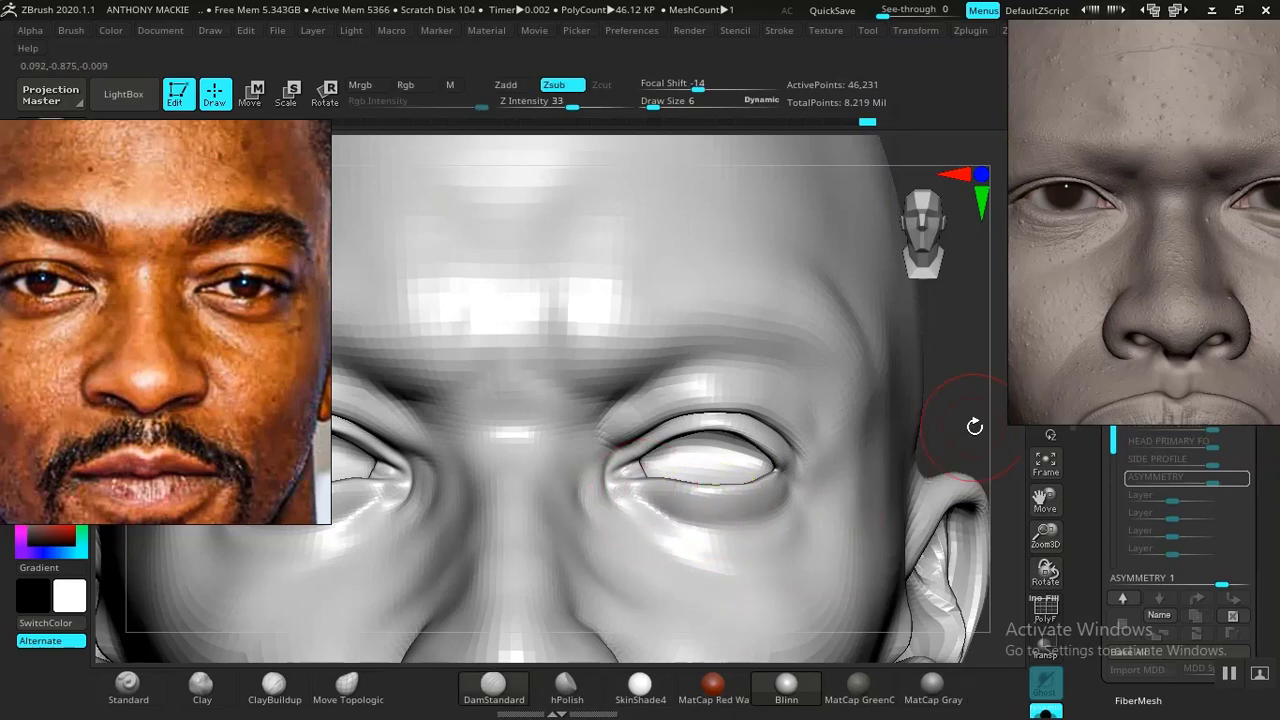
left_click_drag(974, 426, 868, 285, "alt")
left_click_drag(340, 567, 712, 504, "alt")
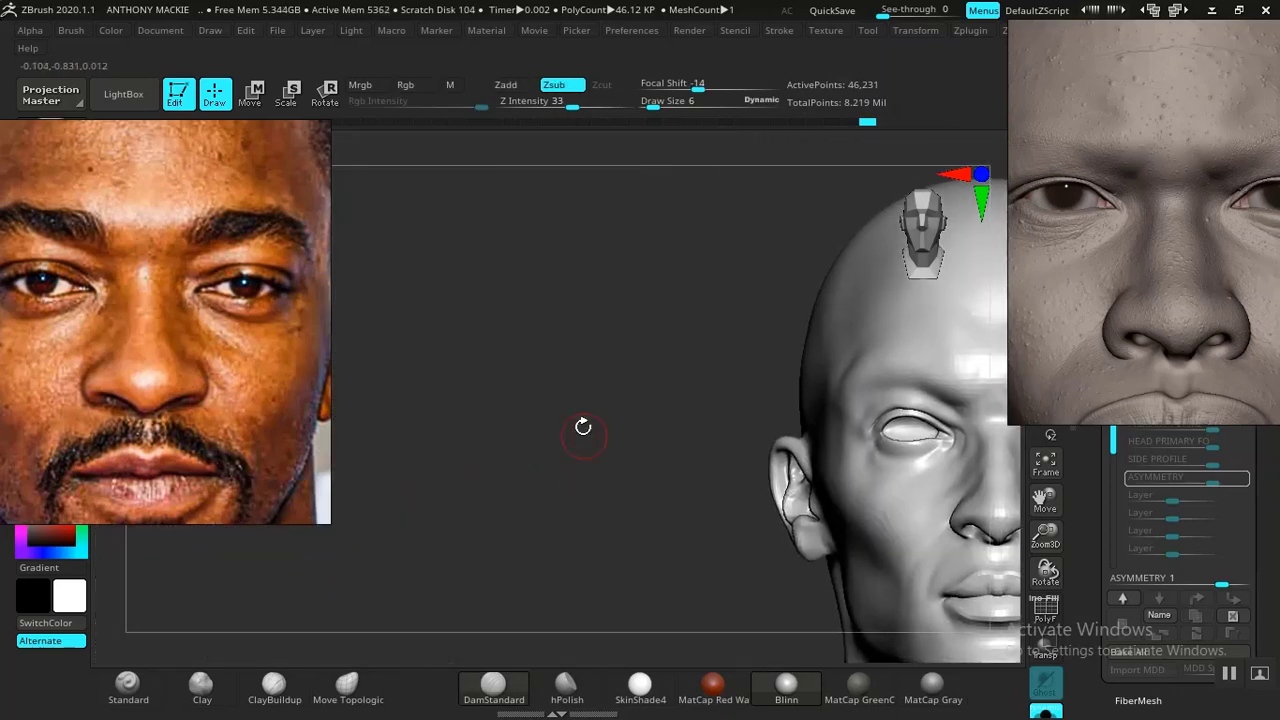
left_click_drag(583, 426, 612, 655, "alt")
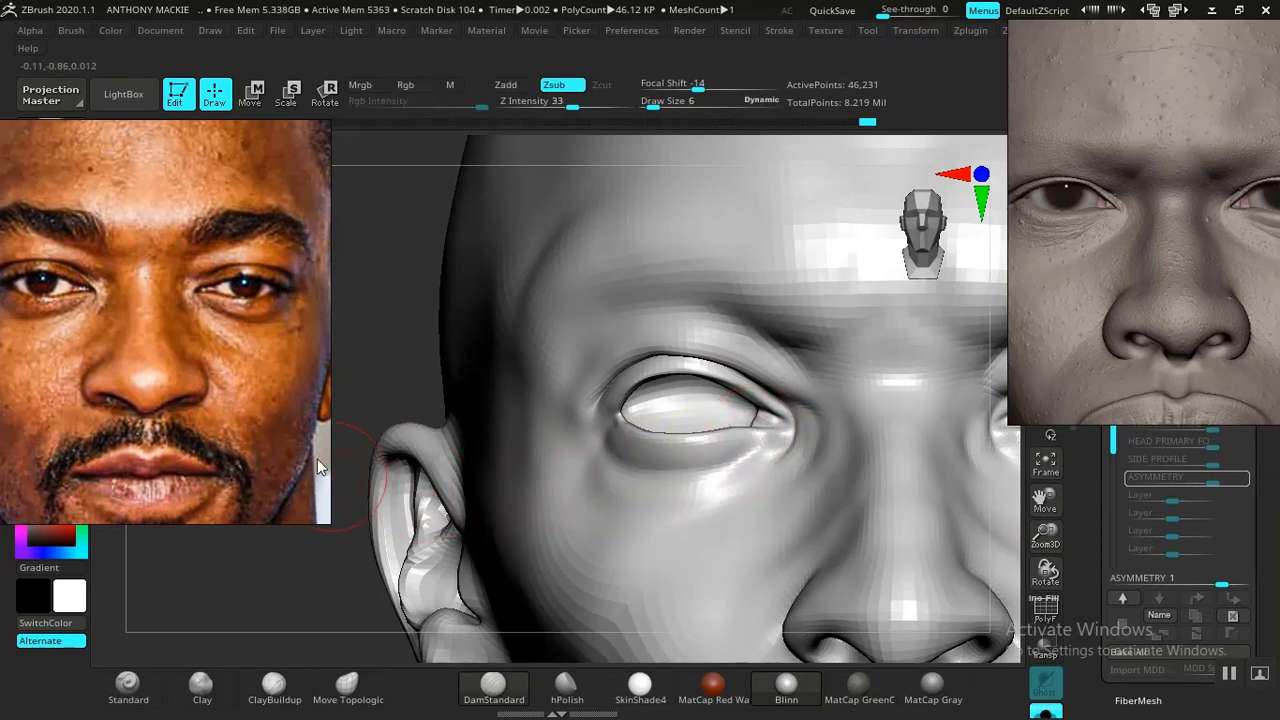
left_click_drag(405, 343, 460, 500, "alt")
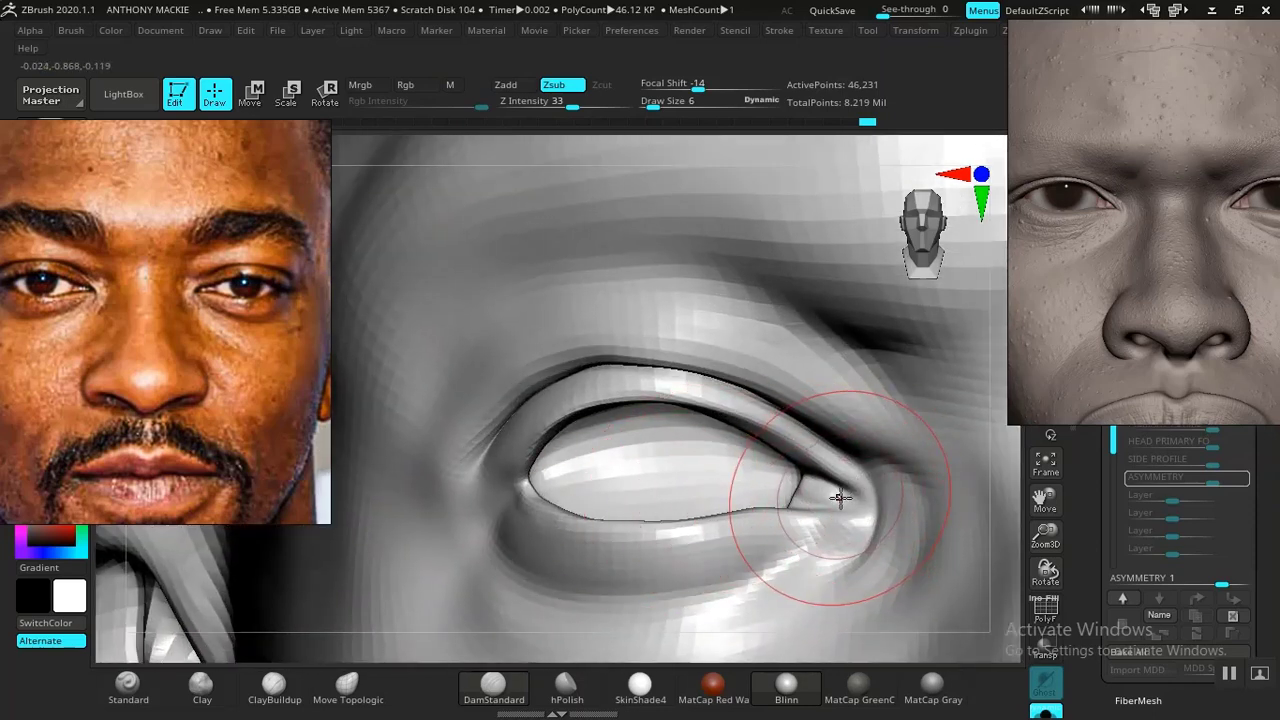
- Adjust the inner corner of the eye with the Move Topological brush at Z Intensity 51 and Draw Size 3
key("bracketleft")
key("bracketleft")
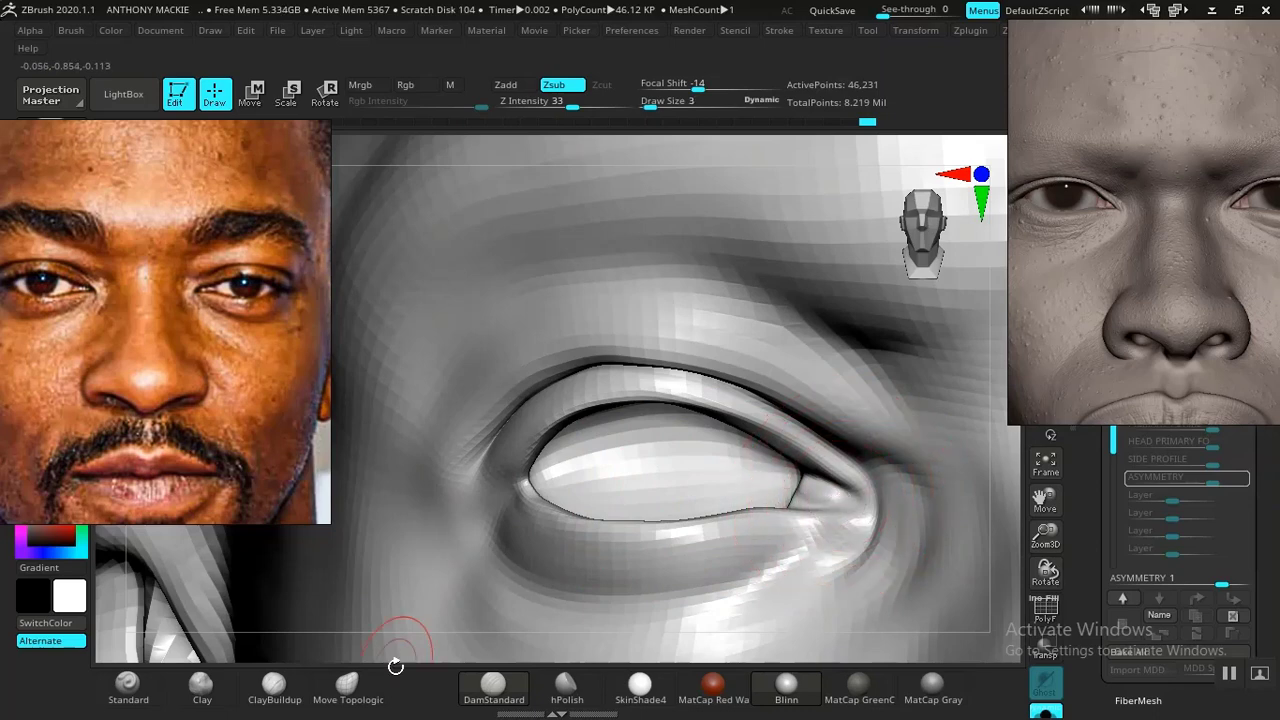
left_click(347, 688)
left_click_drag(841, 498, 833, 491)
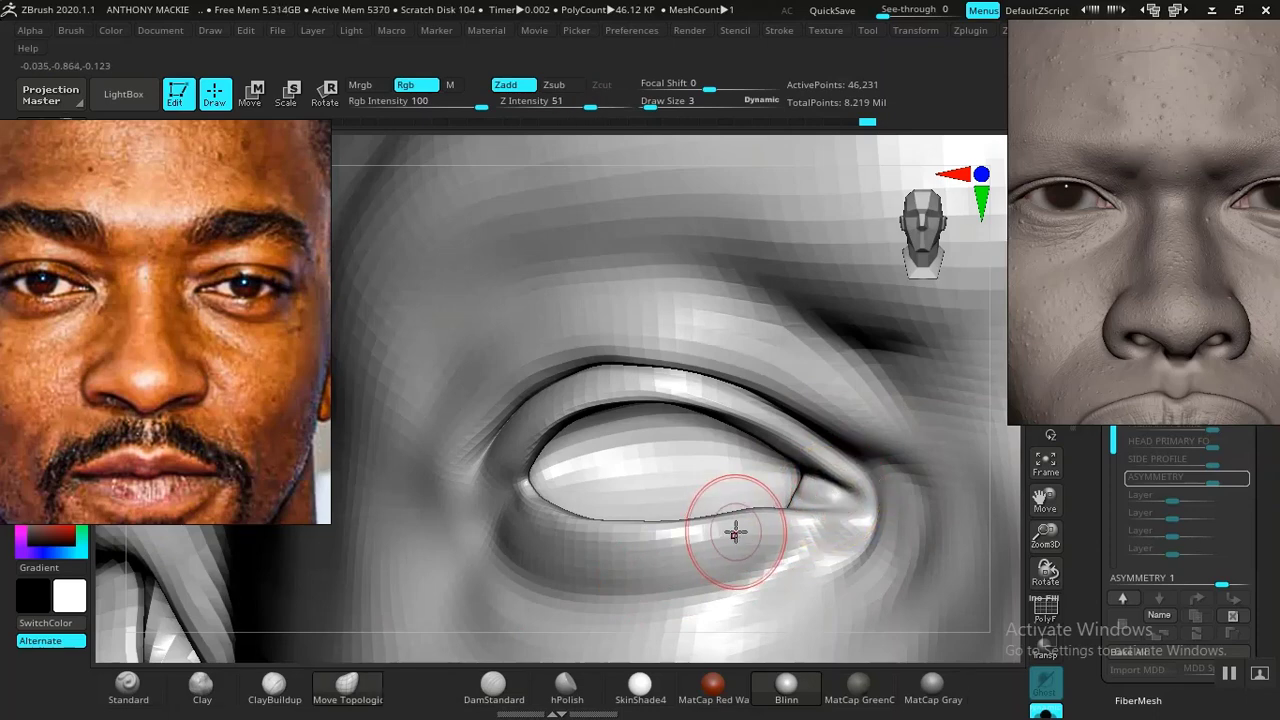
- Isolate the polygroup around the eyes by hiding the rest of the head
key("f")
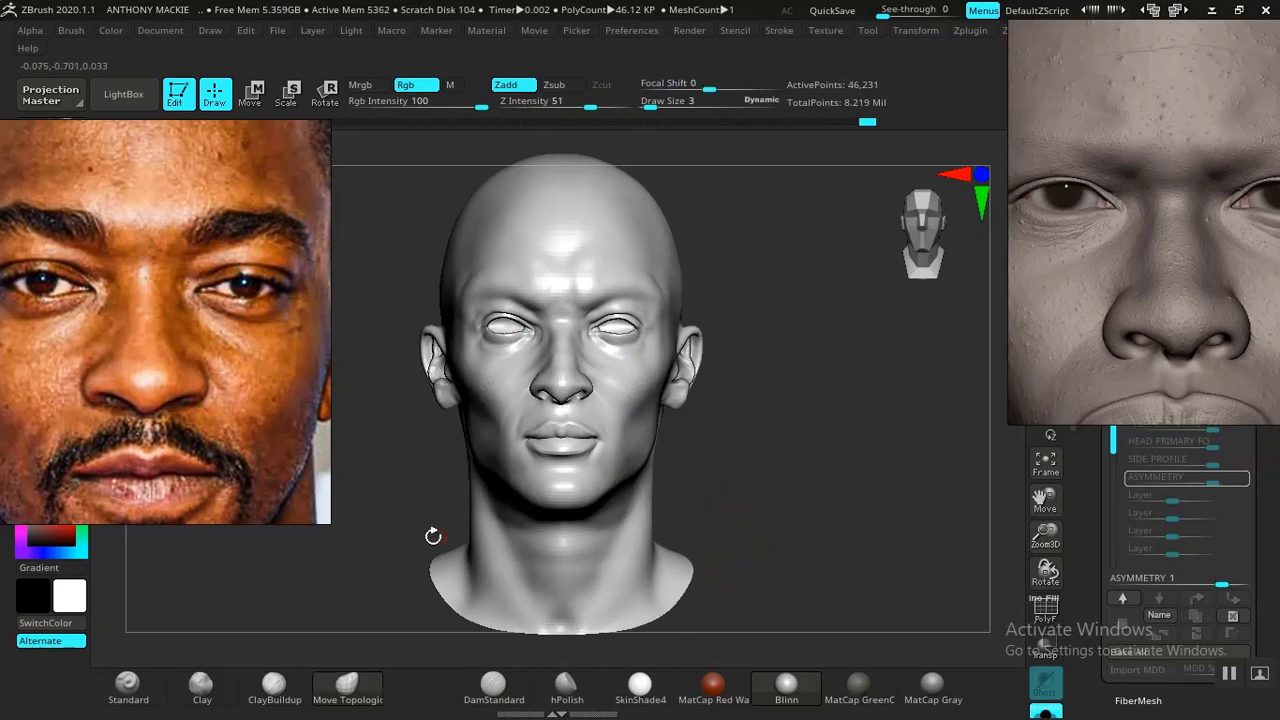
left_click_drag(402, 519, 520, 631, "alt")
left_click_drag(443, 535, 543, 594, "alt")
left_click_drag(448, 425, 530, 652, "alt")
key("f")
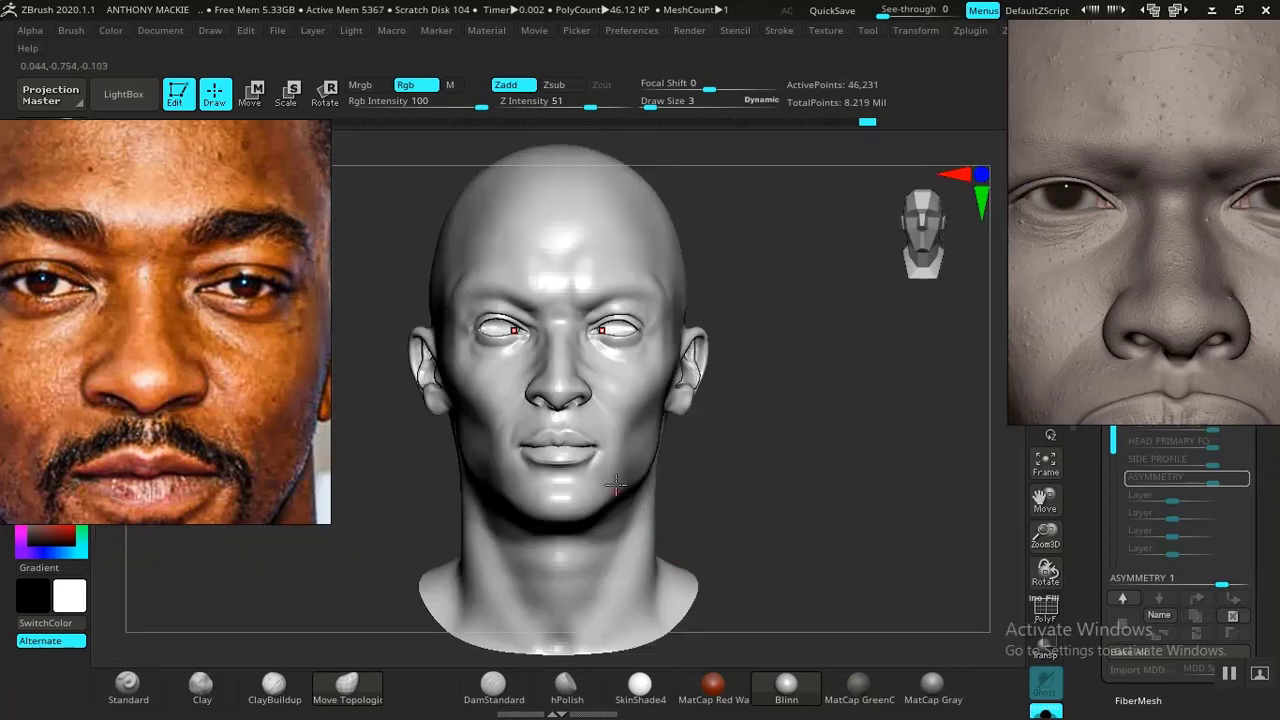
left_click(615, 356, "ctrl+shift")
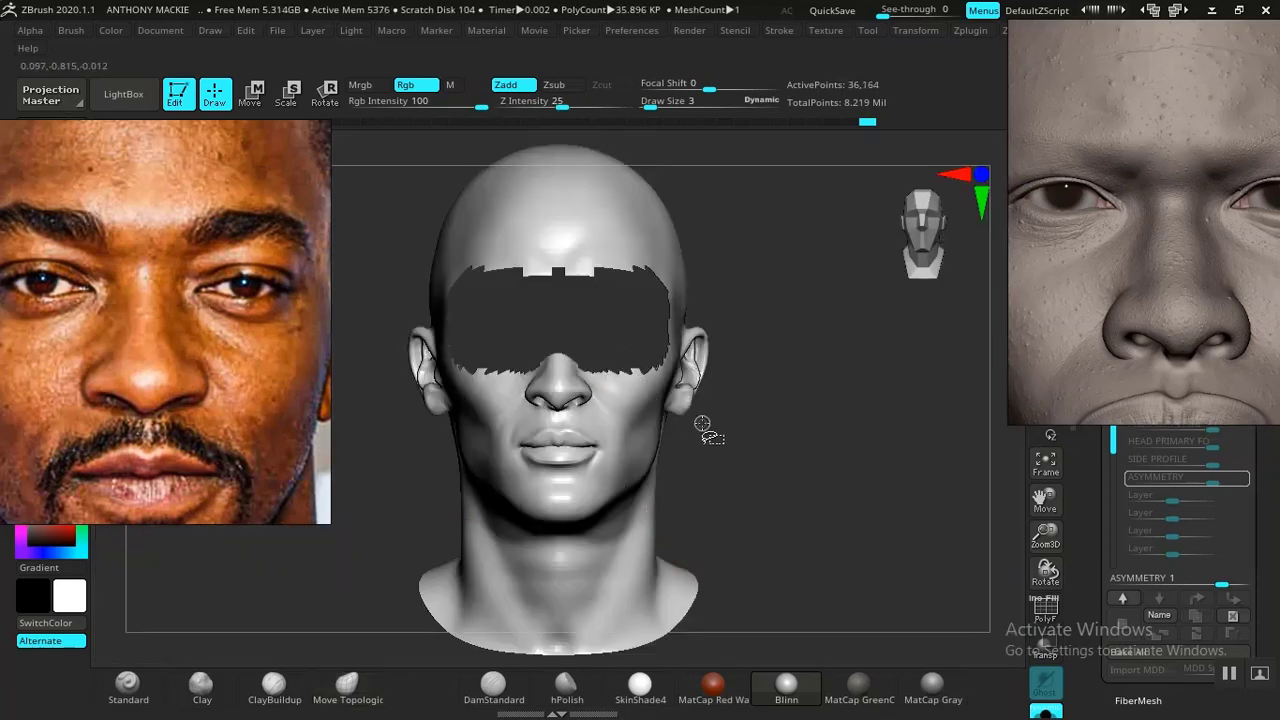
key("ctrl+z")
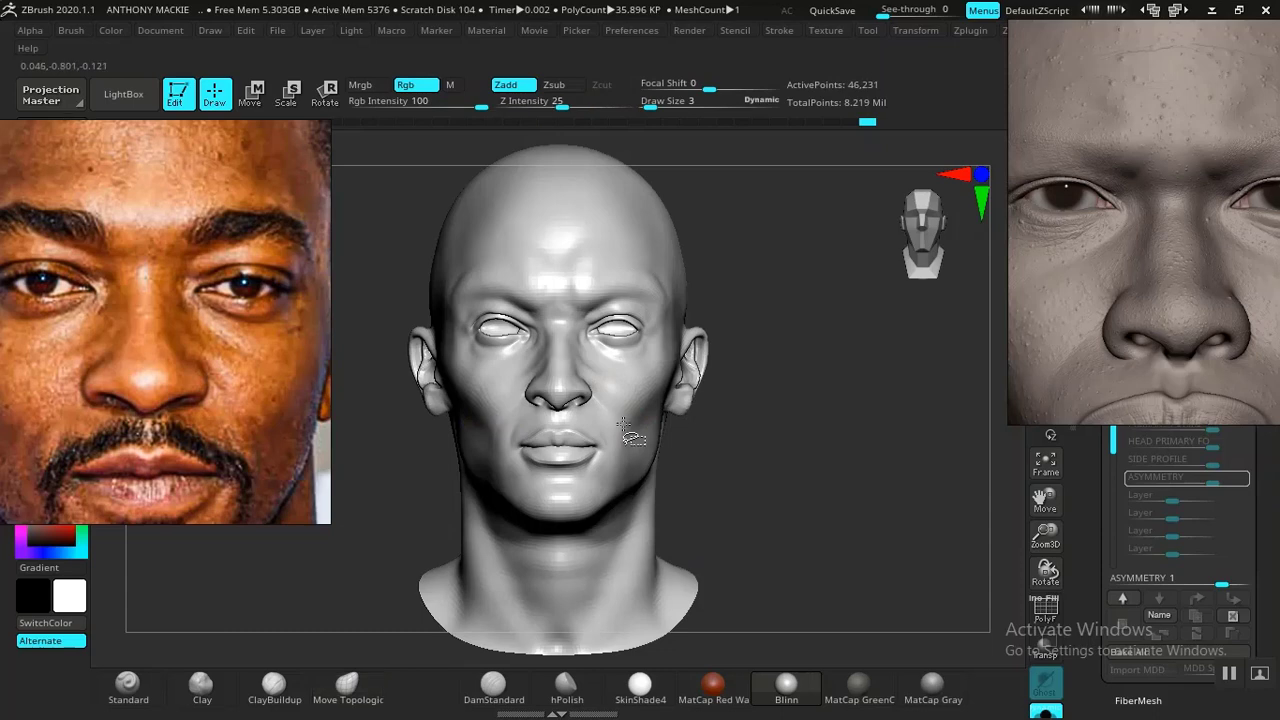
key("ctrl+z")
key("f")
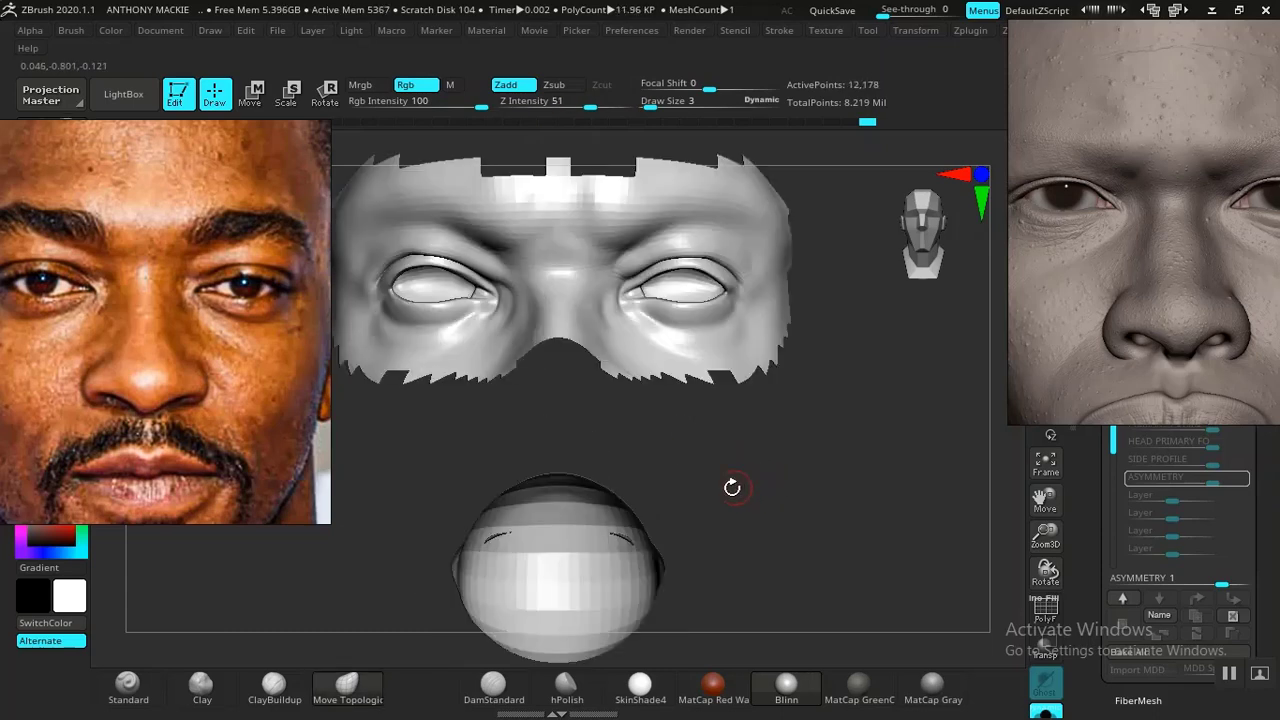
- Hide the rounded mesh piece below the eye region, leaving only the eye area shown, and frame it for comparison with the photo
left_click(584, 579, "ctrl+shift")
key("f")
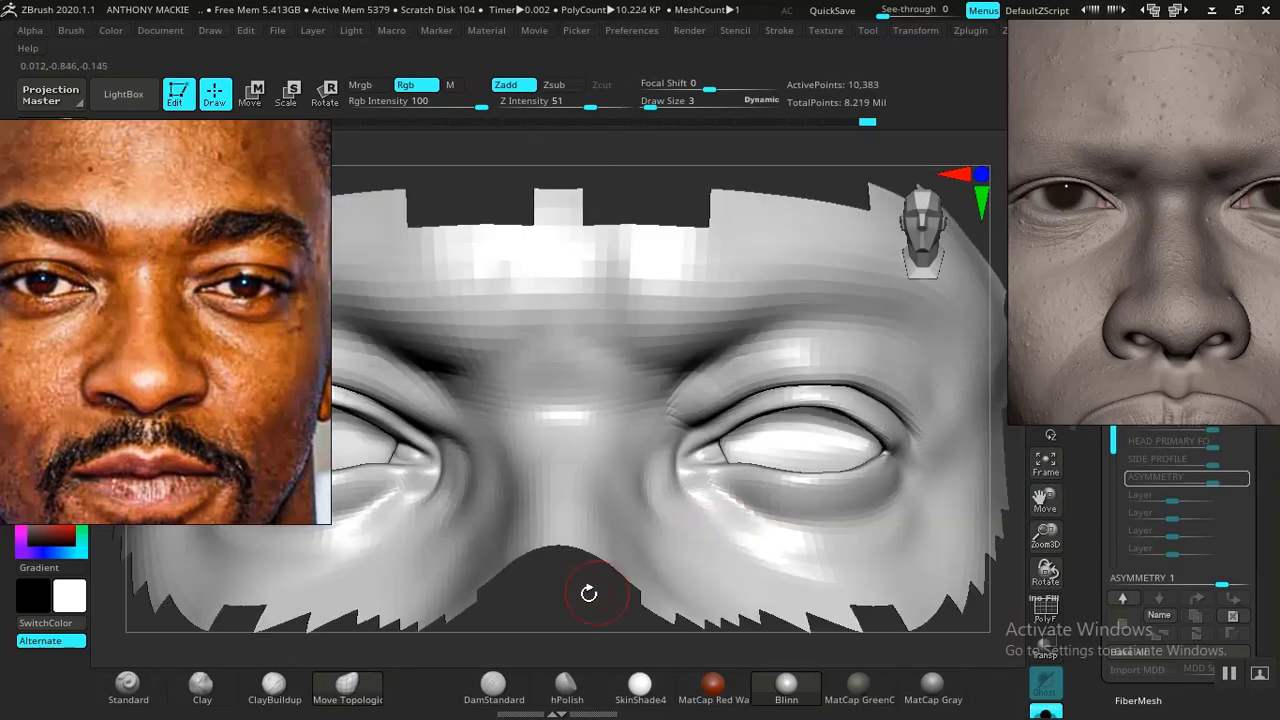
left_click_drag(528, 632, 649, 620, "alt")
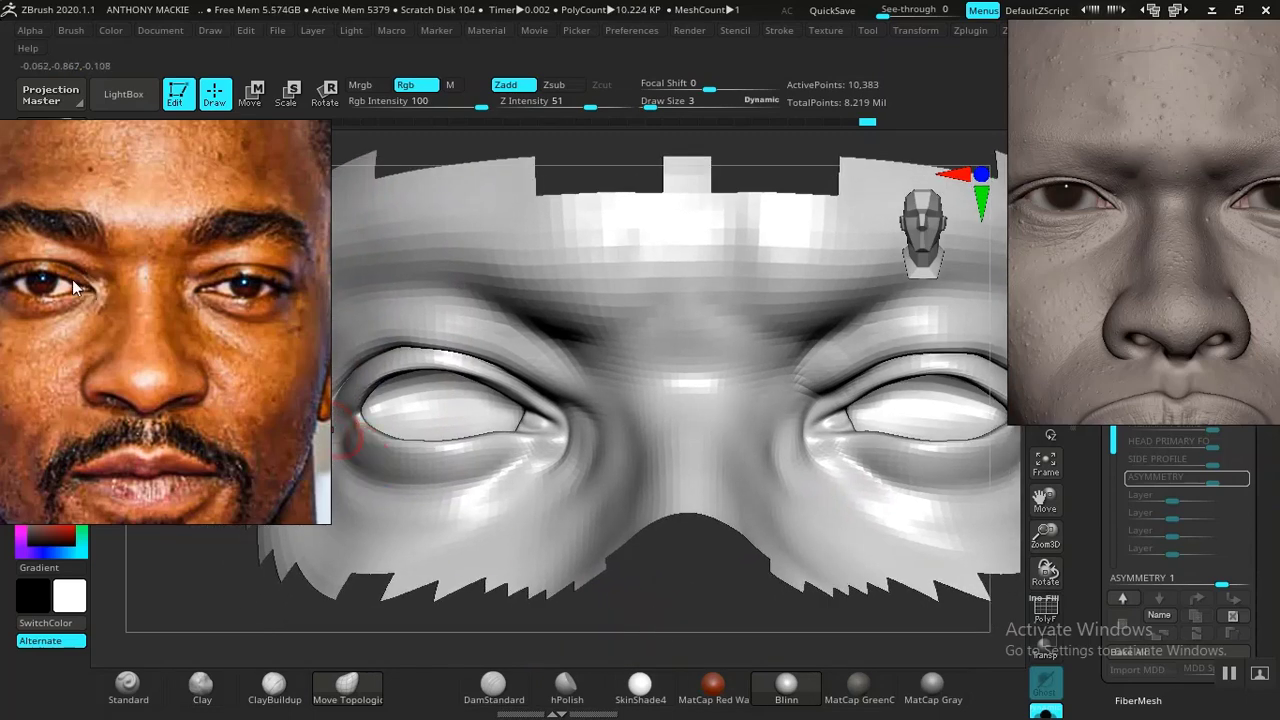
left_click_drag(651, 603, 685, 625, "alt")
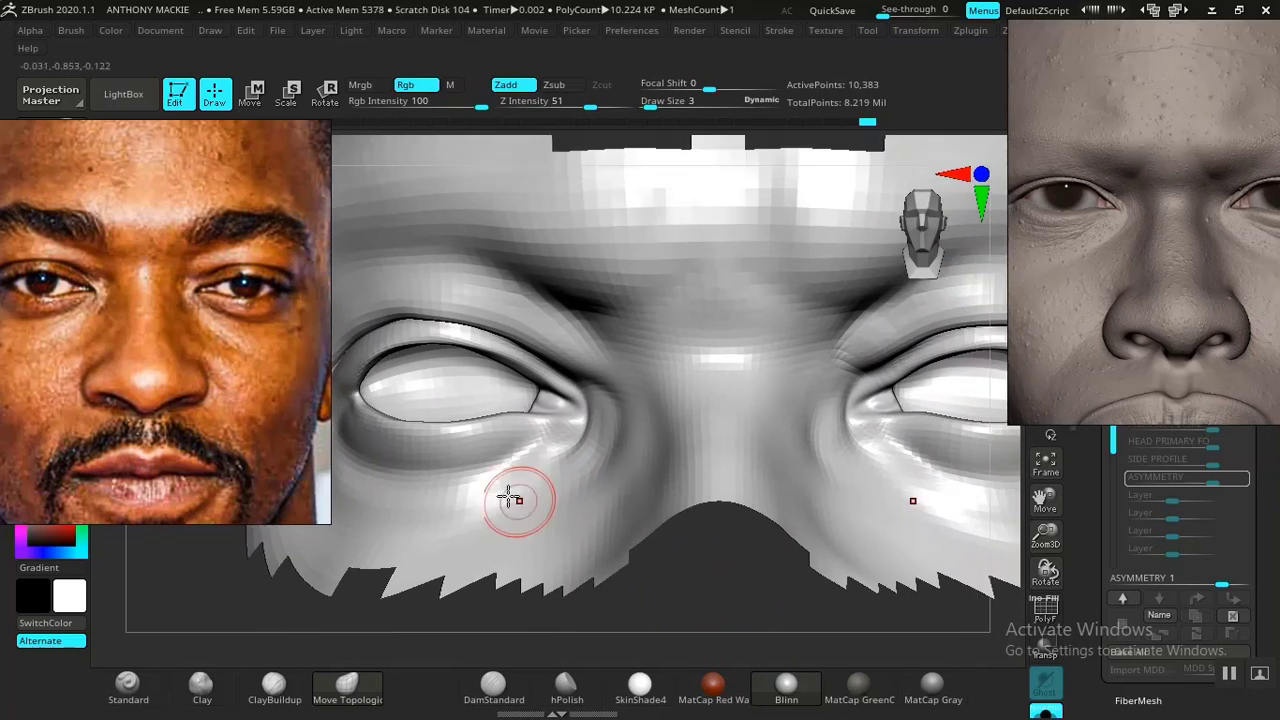
- Mask the area below the eyes and soften the edge of the mask
mouse_move(146, 566)
left_mouse_down("ctrl")
mouse_move(325, 625)
mouse_move(565, 568)
mouse_move(630, 460)
mouse_move(595, 397)
mouse_move(370, 392)
left_mouse_up("ctrl")
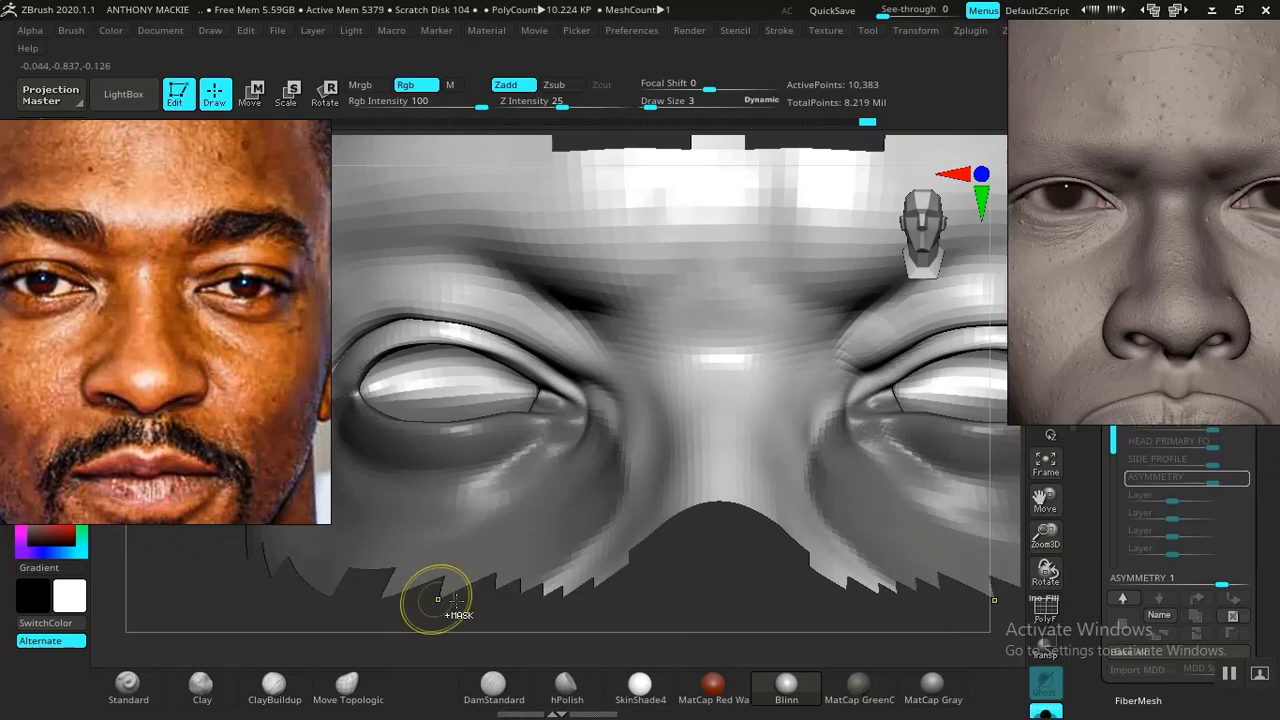
left_click(579, 520, "ctrl")
left_click(569, 523, "ctrl")
left_click(564, 526, "ctrl")
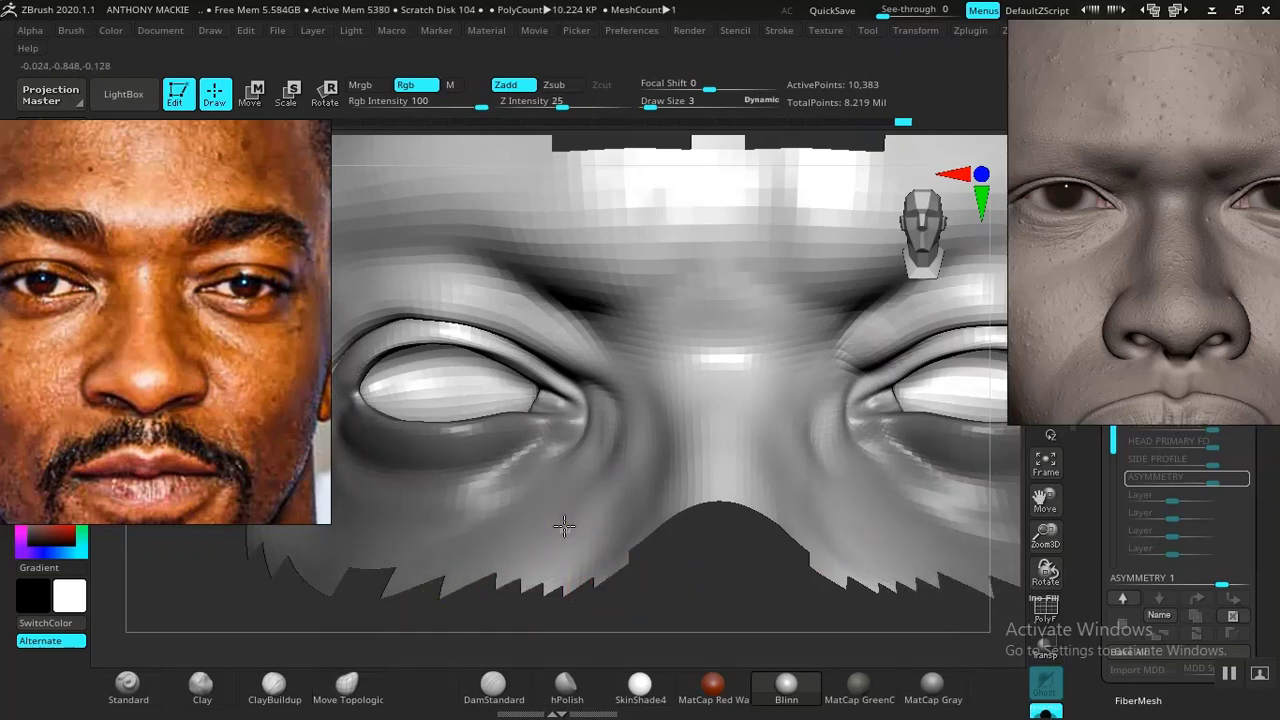
- Reshape the inner corner of the eye around the mask edge with the Move Topological brush at Z Intensity 51 and Draw Size 3
left_click_drag(724, 622, 748, 705, "alt")
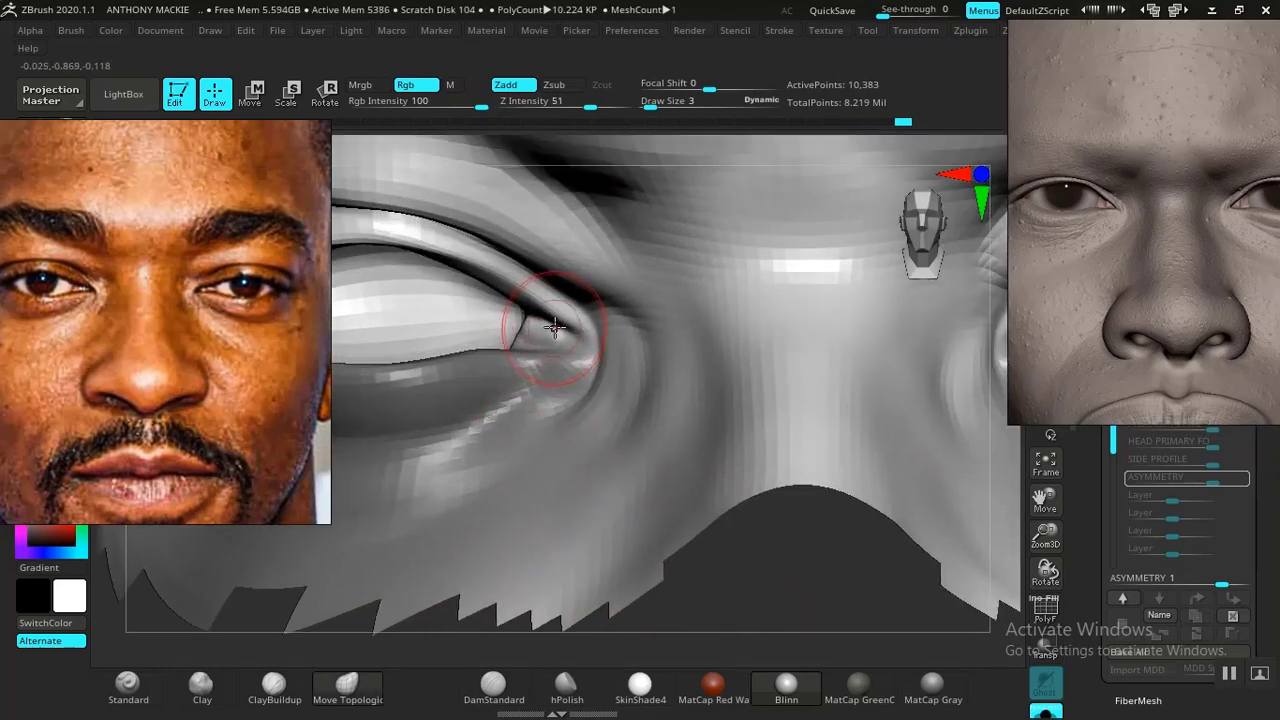
left_click_drag(554, 326, 534, 313)
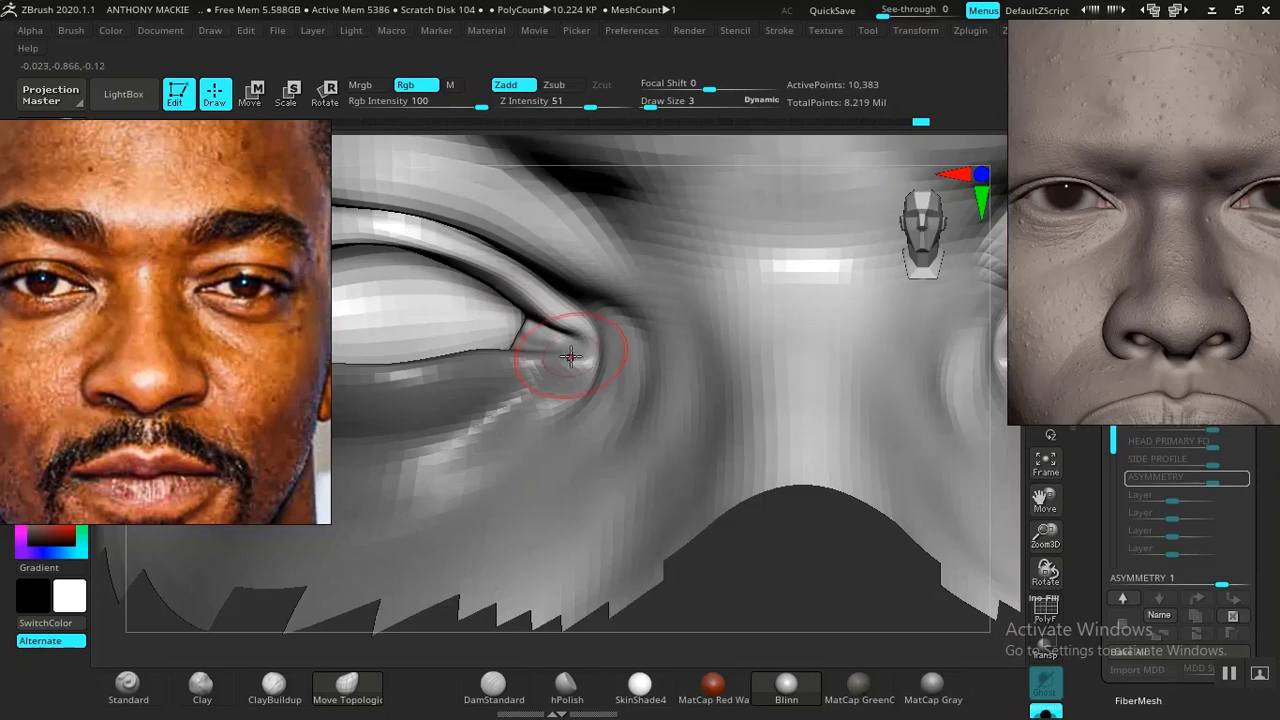
mouse_move(737, 586)
left_mouse_down()
mouse_move(563, 405)
mouse_move(577, 395)
left_mouse_up()
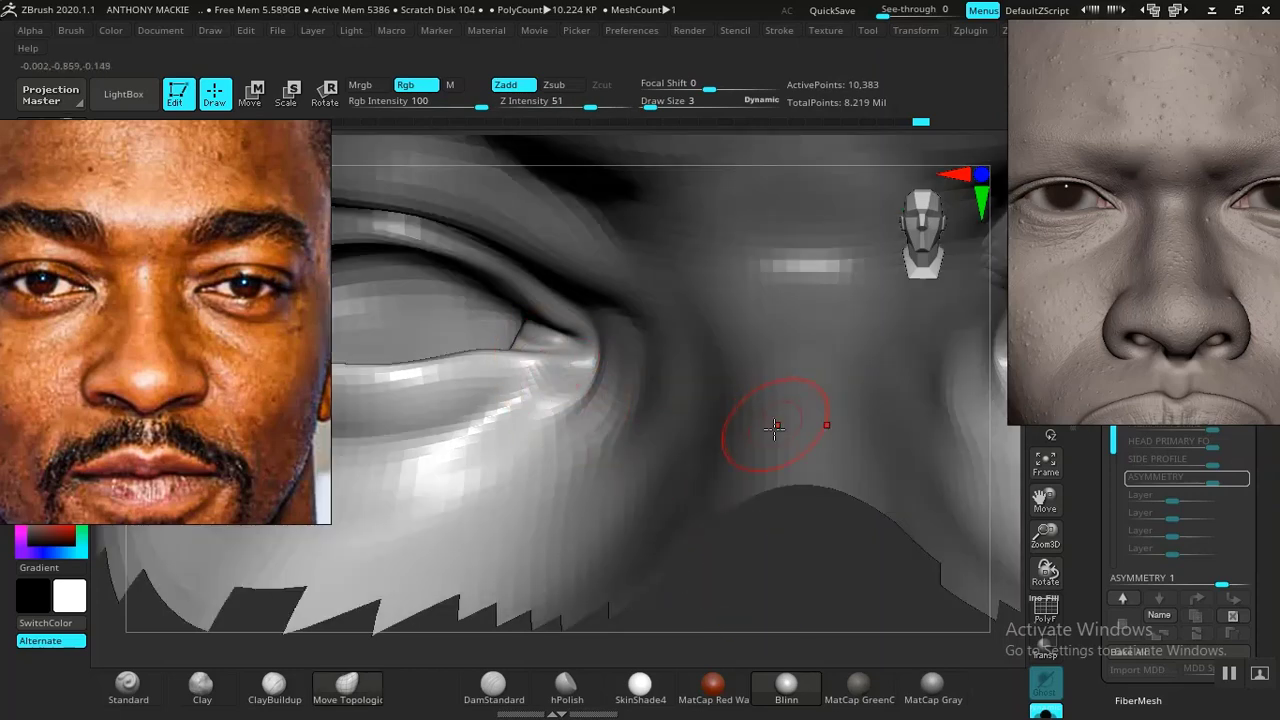
mouse_move(680, 591)
left_mouse_down()
mouse_move(778, 573)
mouse_move(603, 379)
left_mouse_up()
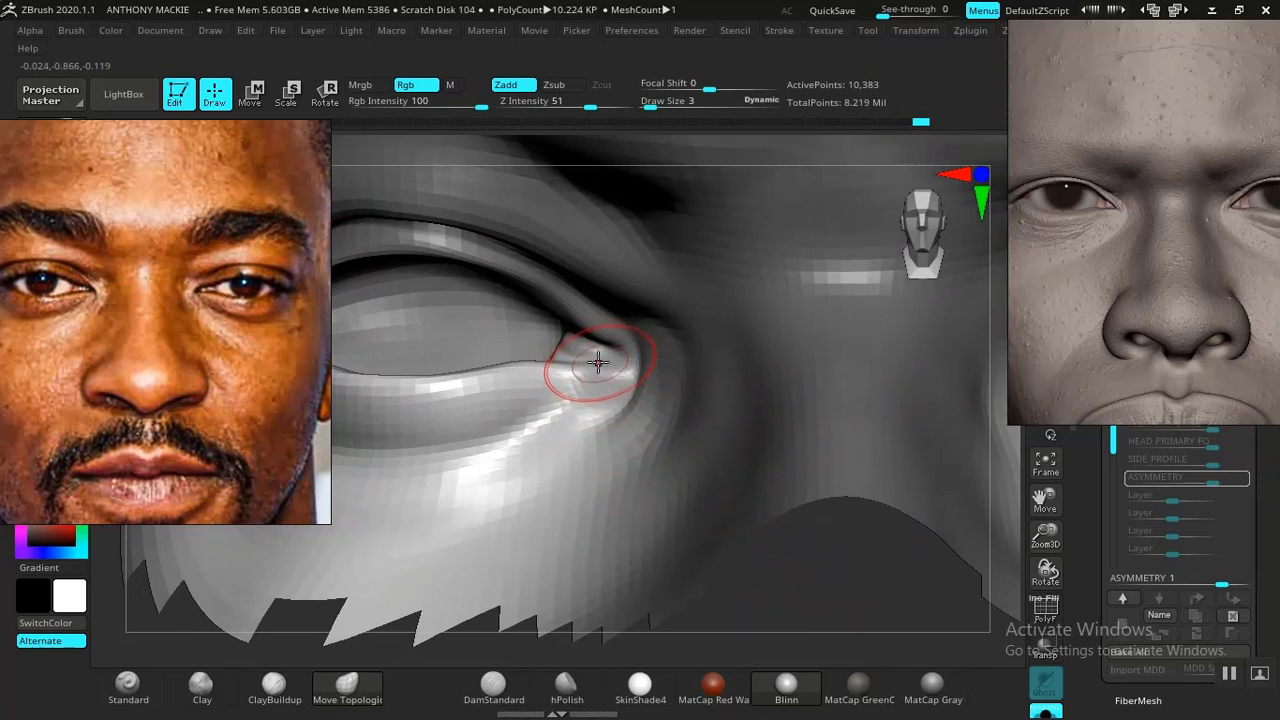
left_click_drag(598, 362, 579, 368)
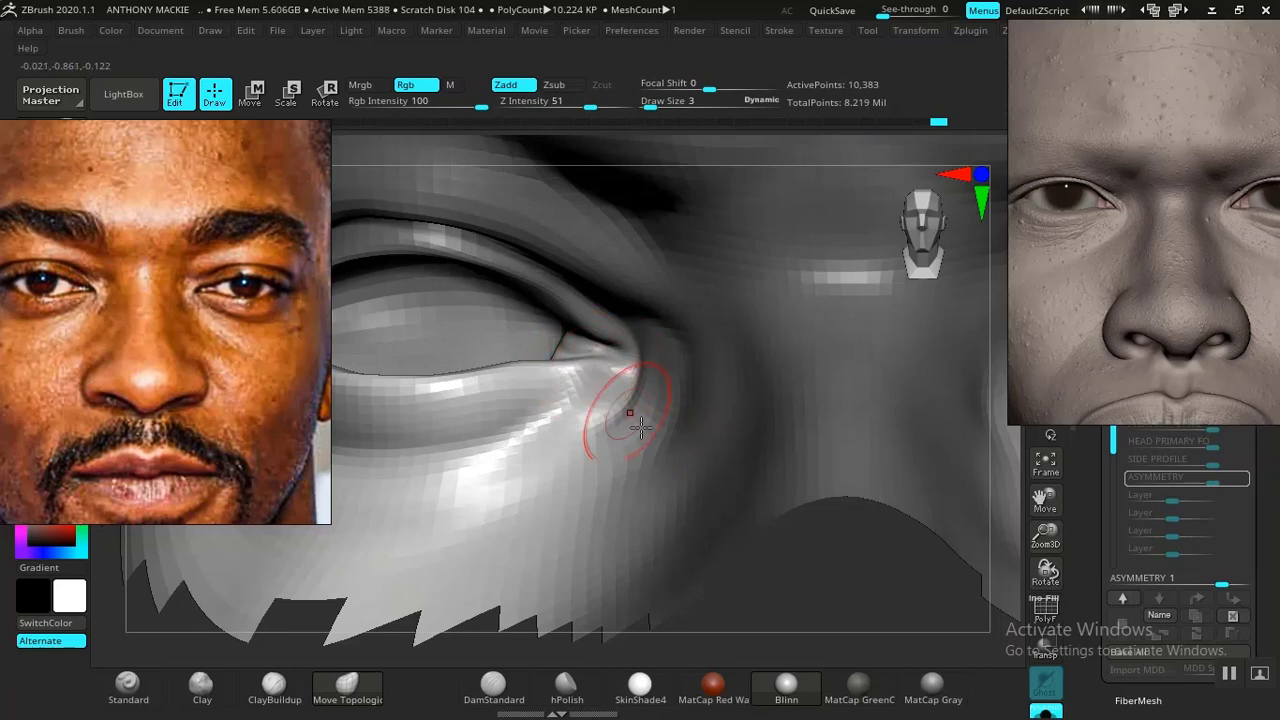
key("f")
left_click_drag(570, 473, 682, 655, "alt")
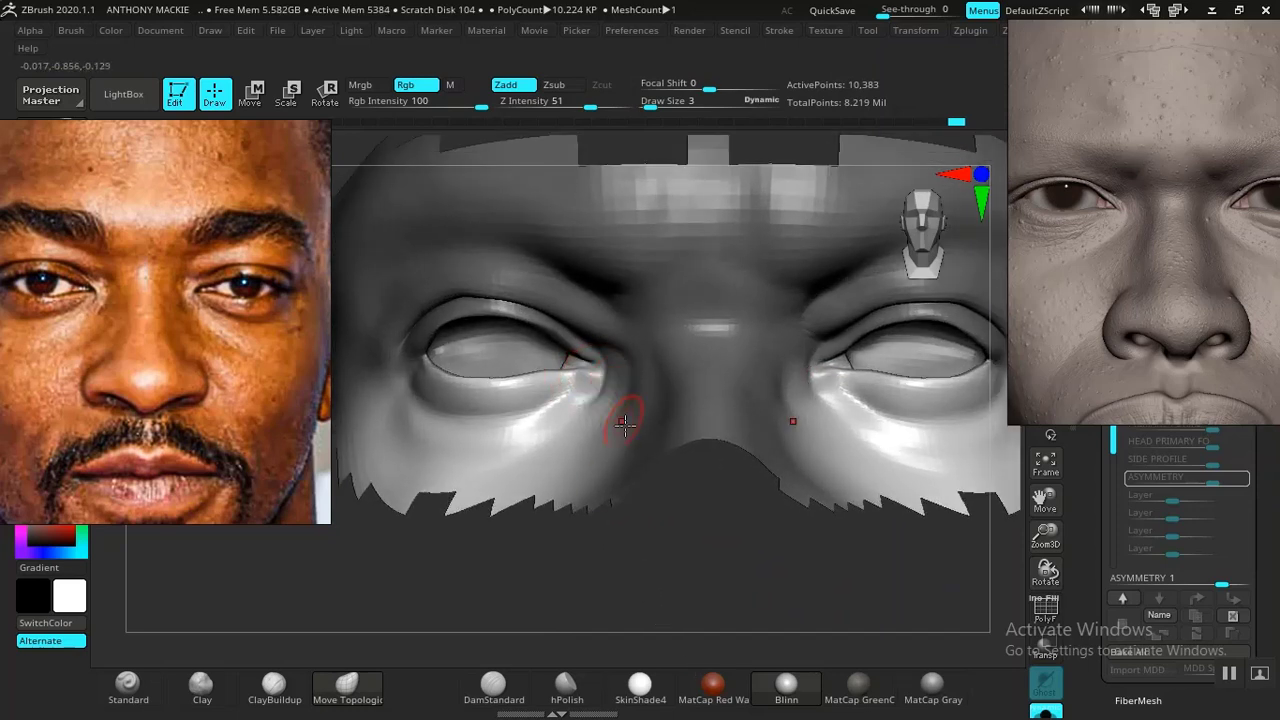
left_click_drag(678, 588, 740, 663, "alt")
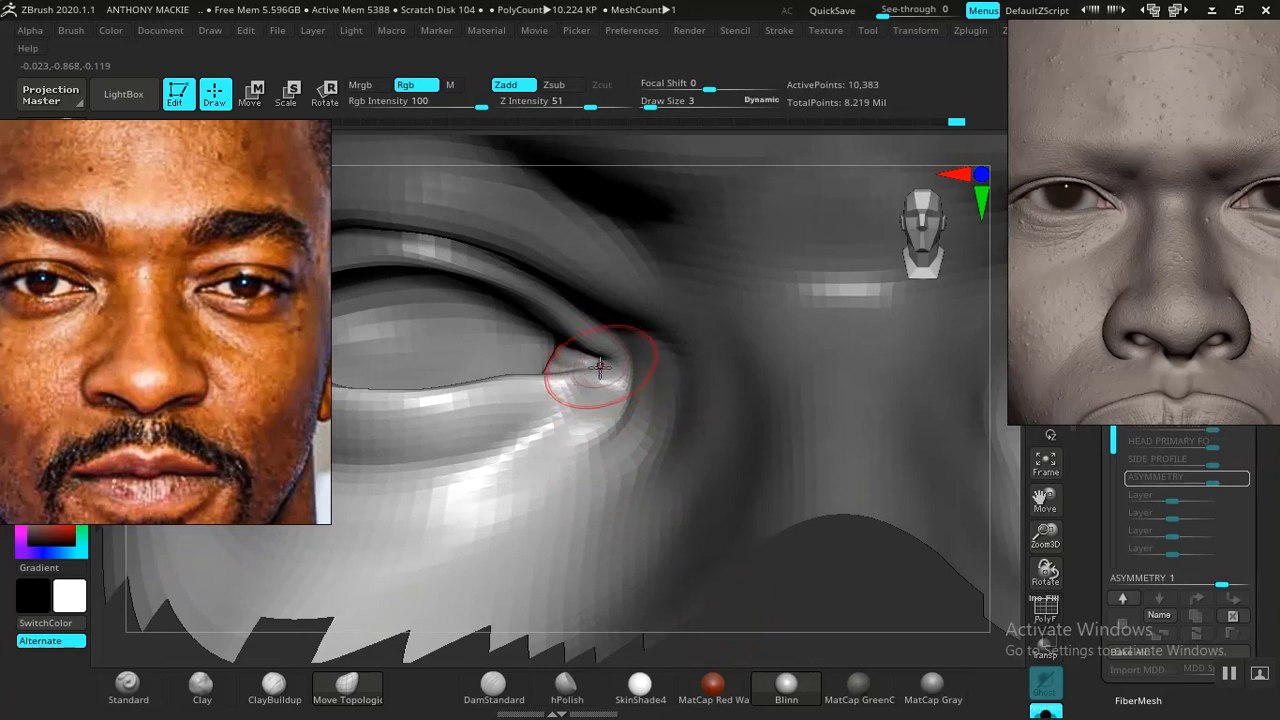
- Smooth the tear-duct area at the inner eye corner and clear the mask
left_click(493, 685)
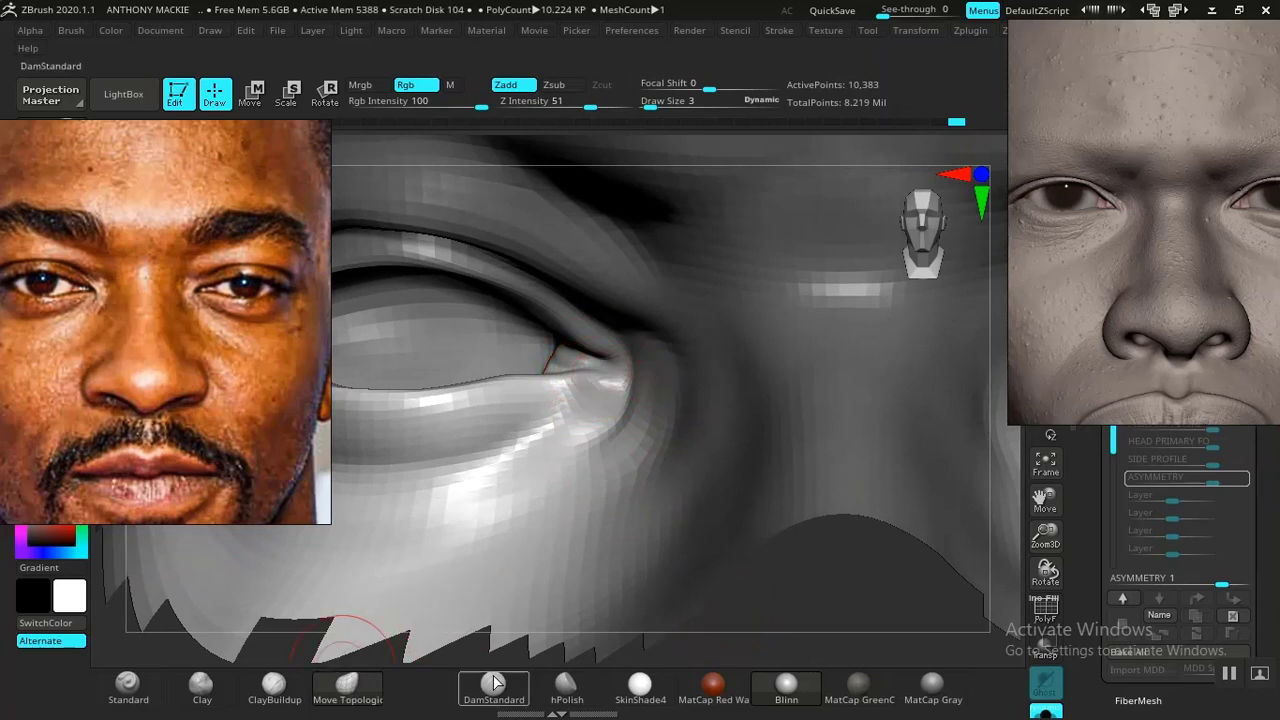
left_click_drag(586, 379, 601, 358, "shift")
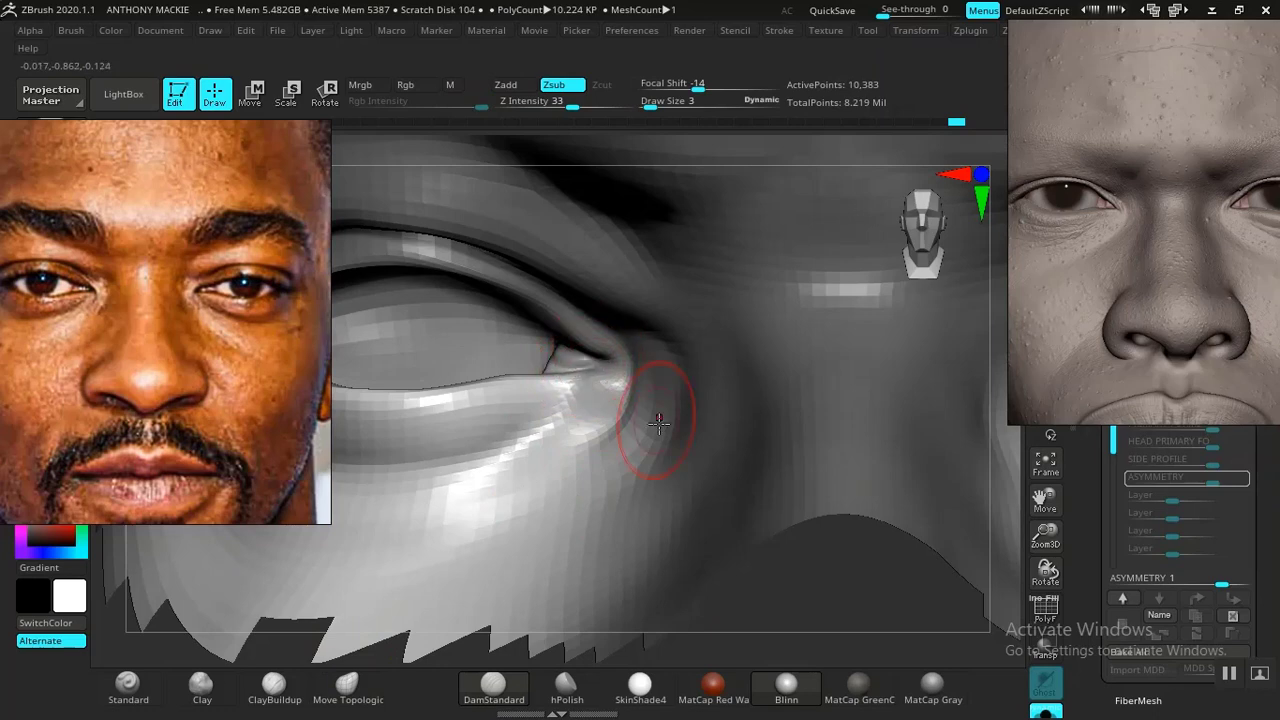
mouse_move(803, 589)
left_mouse_down("alt")
mouse_move(580, 486)
mouse_move(602, 580)
left_mouse_up("alt")
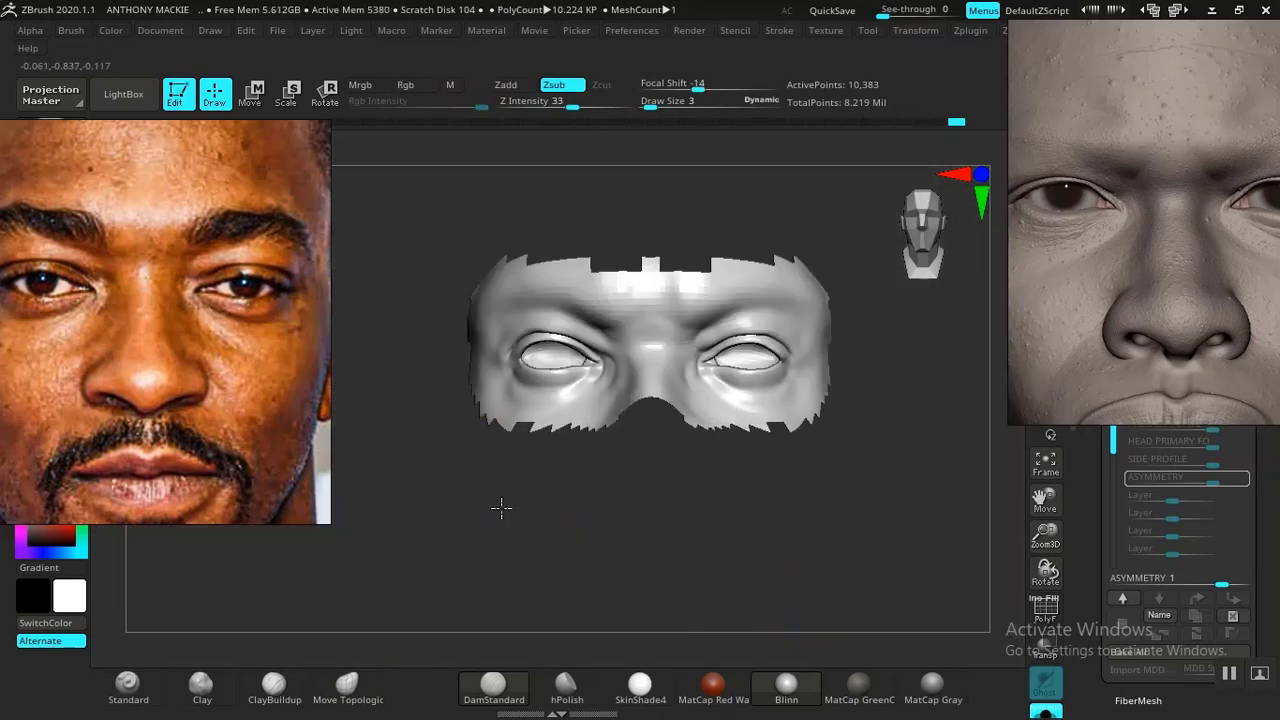
- Carve the lid line under the tear duct with the DamStandard brush at Z Intensity 33 and Draw Size 1
left_click_drag(500, 508, 577, 636, "alt")
left_click_drag(428, 591, 773, 606, "alt")
mouse_move(887, 637)
left_mouse_down("alt")
mouse_move(854, 628)
mouse_move(882, 690)
left_mouse_up("alt")
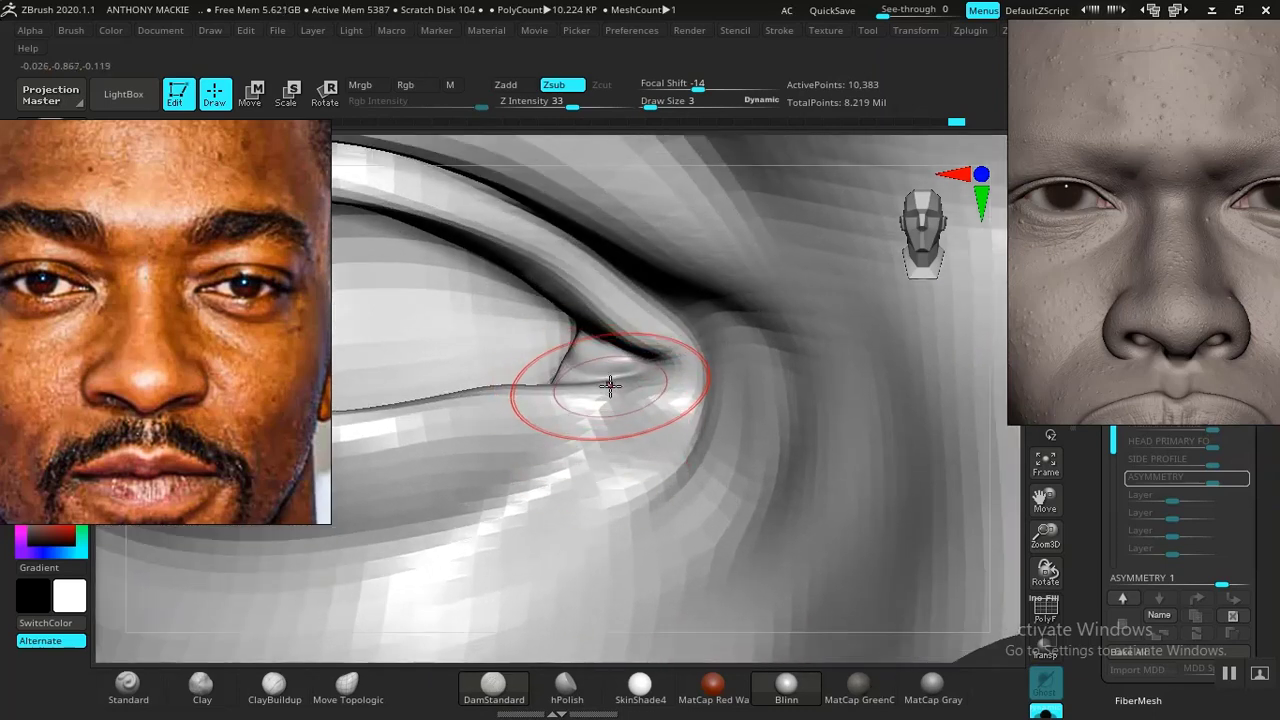
key("bracketleft")
key("bracketleft")
left_click_drag(995, 667, 998, 618)
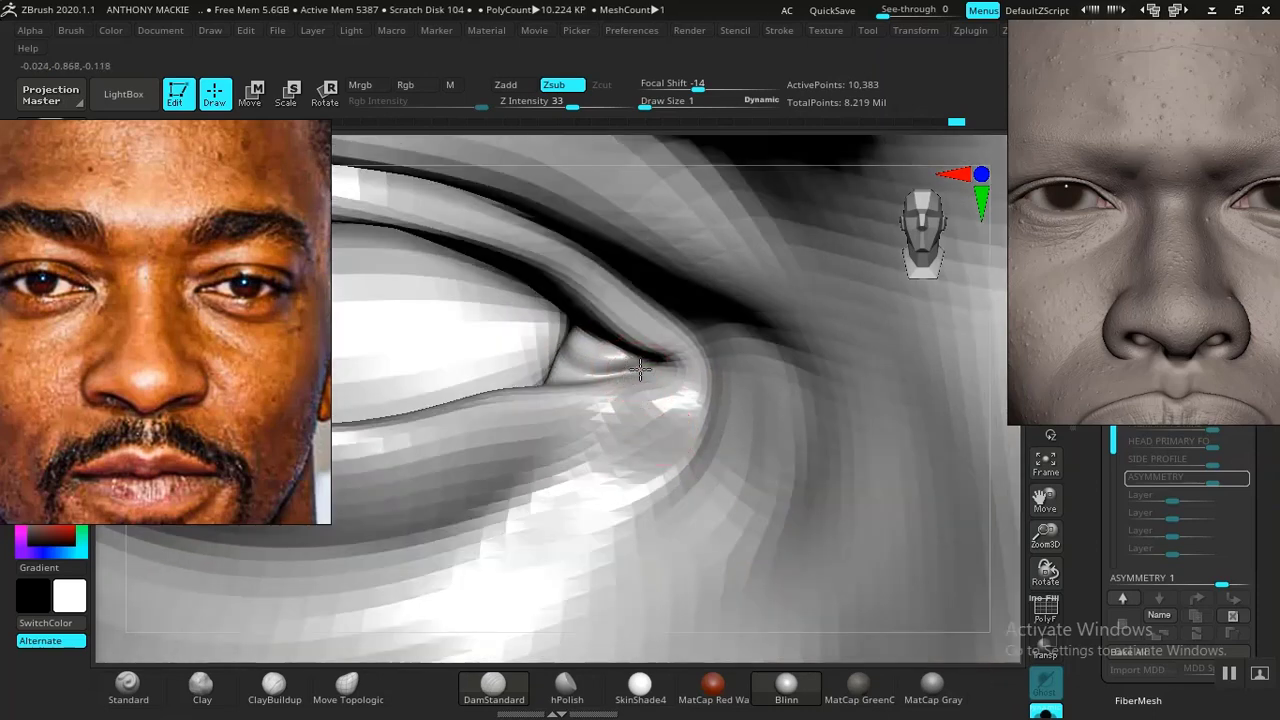
left_click_drag(599, 379, 556, 381)
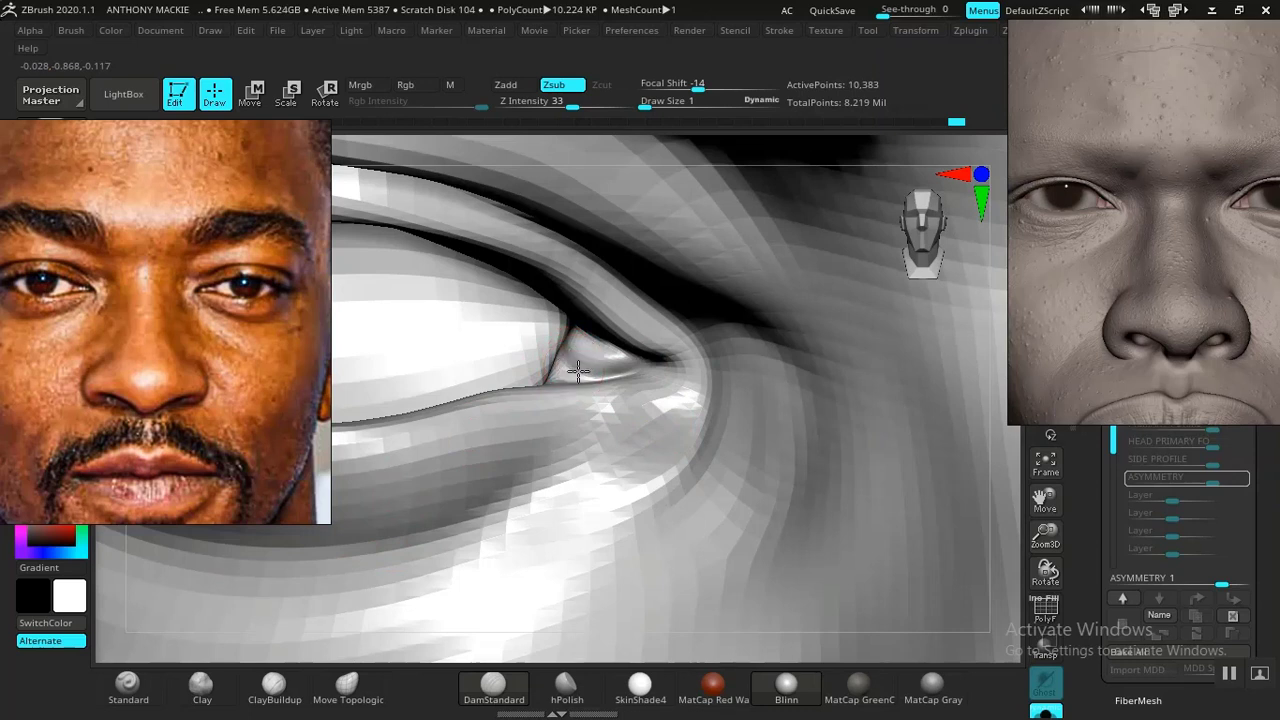
- Build up the tear duct at the inner eye corner with the Clay brush at Z Intensity 5 and Draw Size 1
left_click(207, 702)
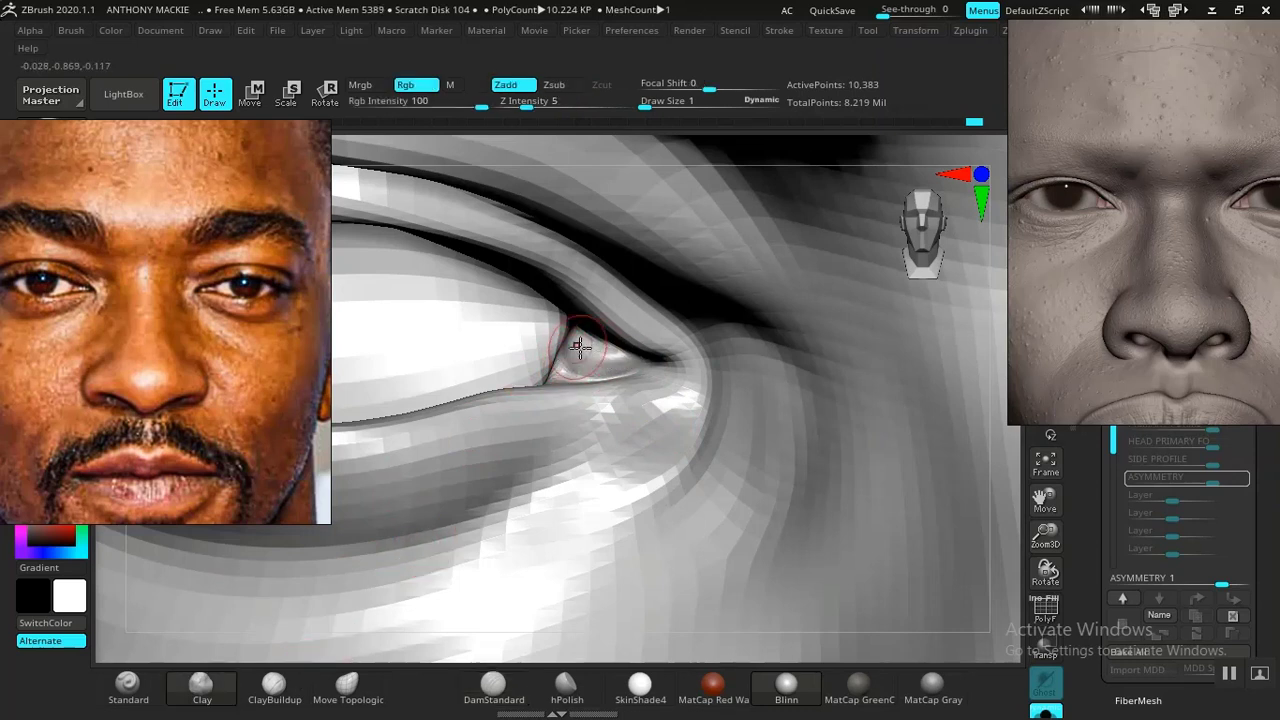
left_click_drag(582, 347, 595, 359)
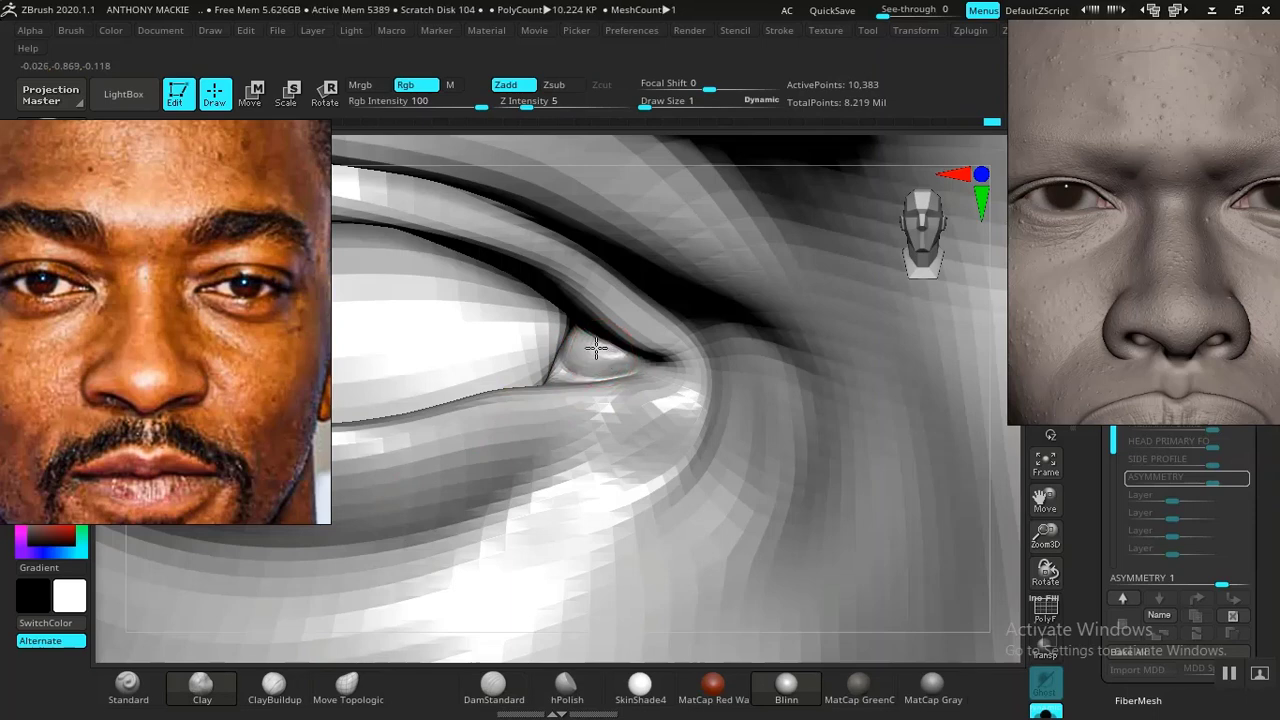
key("f")
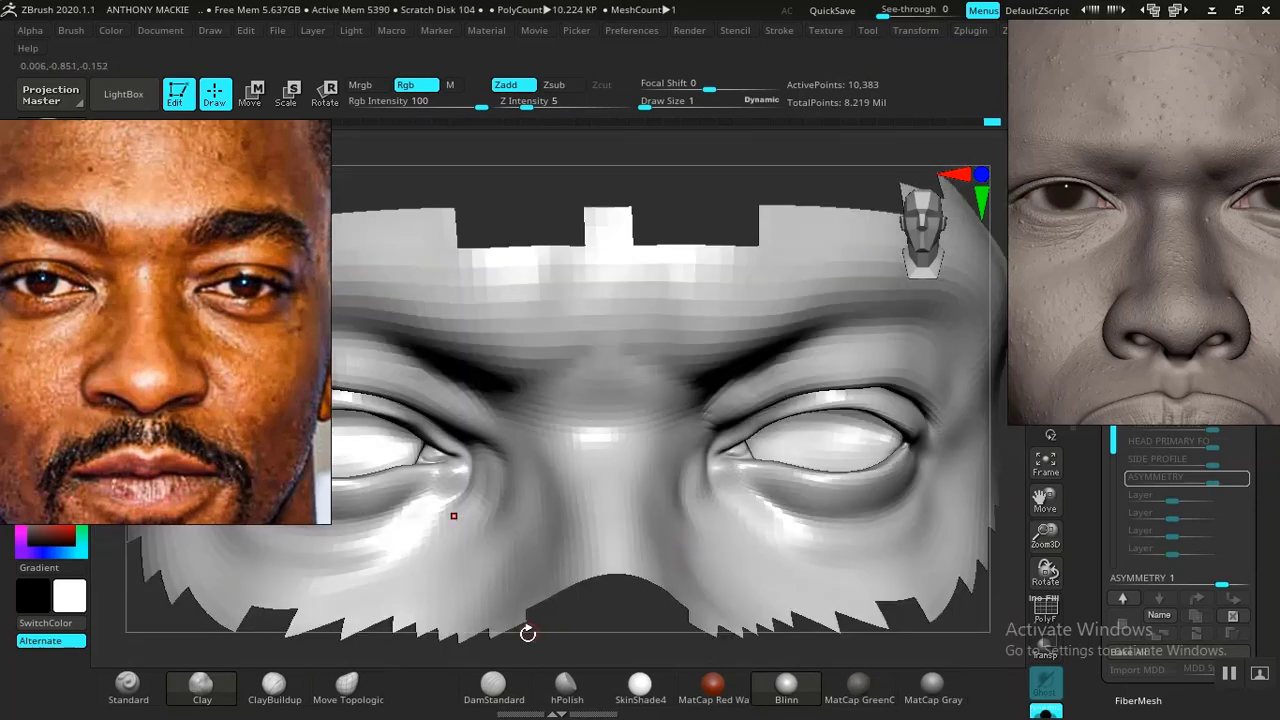
- Refine the tear duct of the opposite eye with the Clay brush at Z Intensity 5
left_click_drag(566, 647, 465, 654)
left_click_drag(835, 586, 678, 572, "alt")
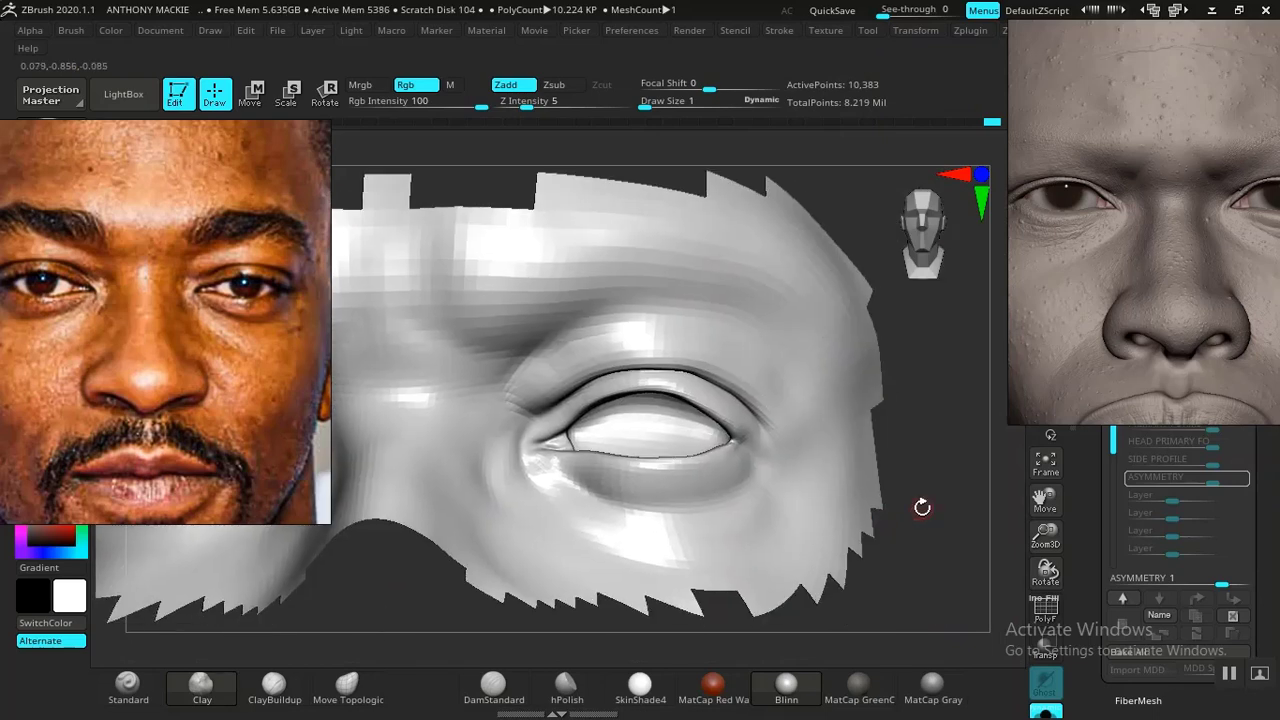
left_click_drag(922, 508, 912, 650)
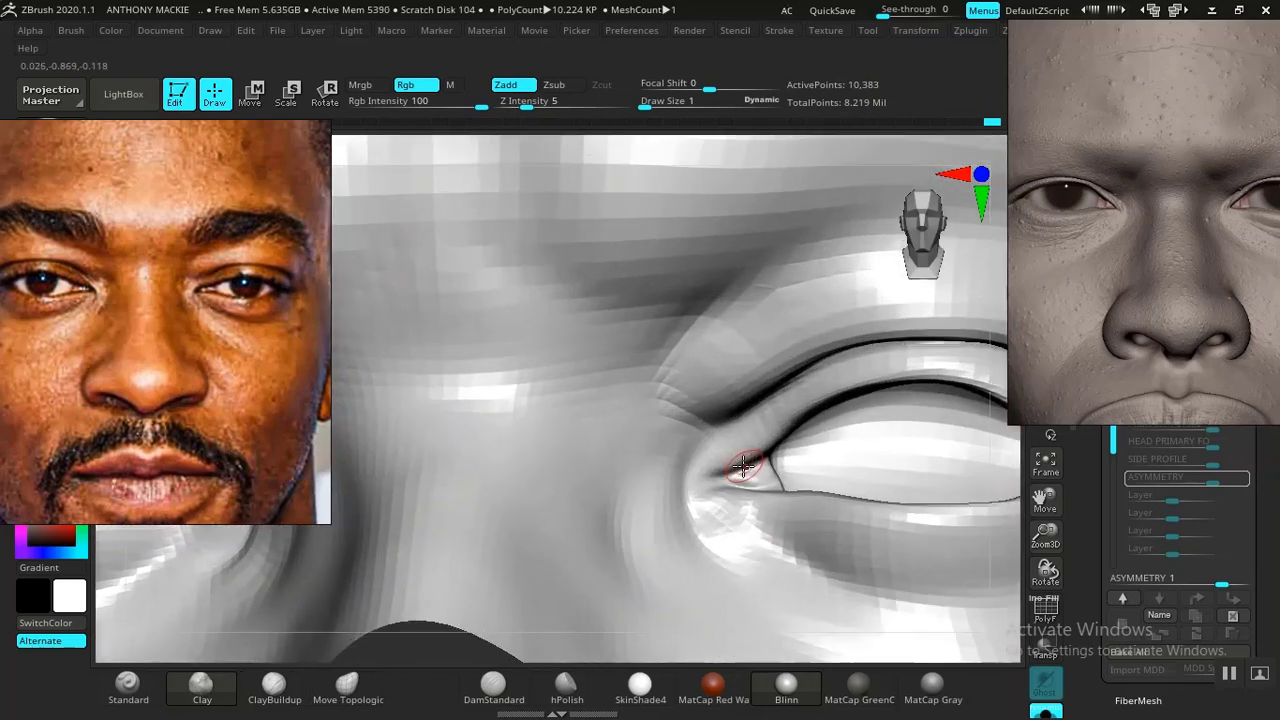
left_click_drag(743, 466, 715, 473)
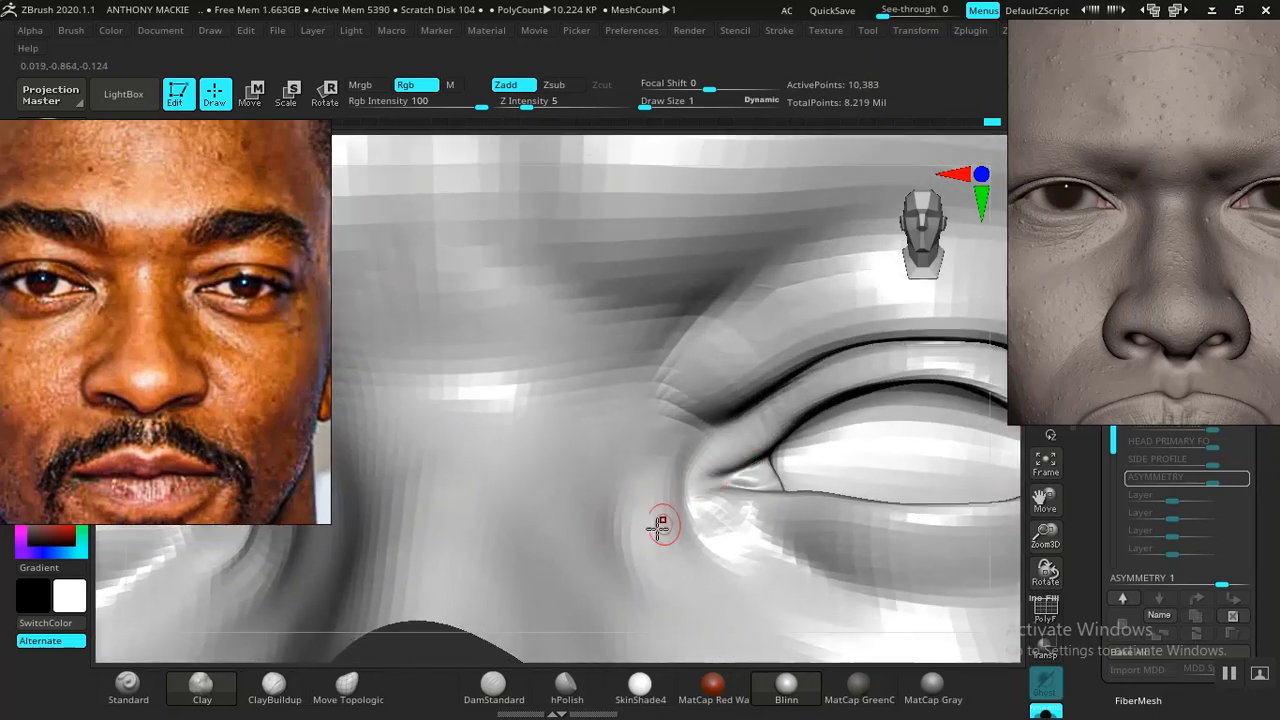
left_click_drag(452, 660, 450, 635)
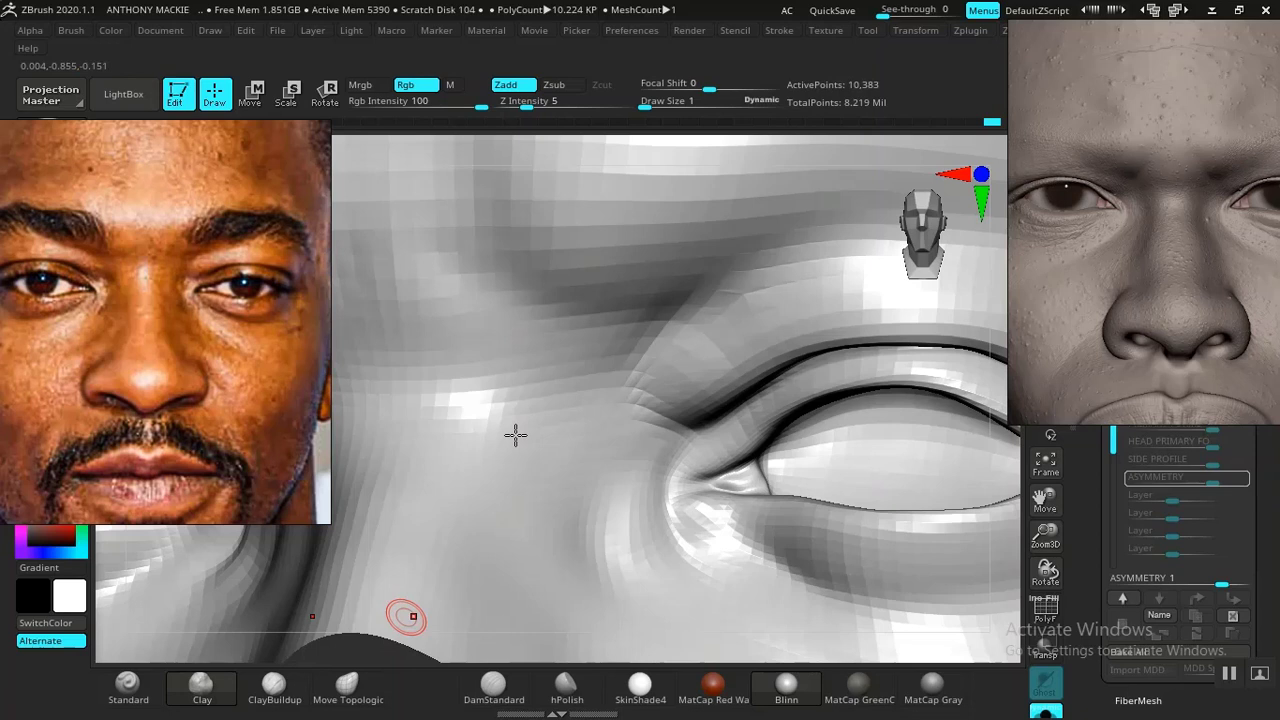
- Add volume to the tip of the tear duct with the Standard brush at Z Intensity 9 and Draw Size 1
left_click(128, 688)
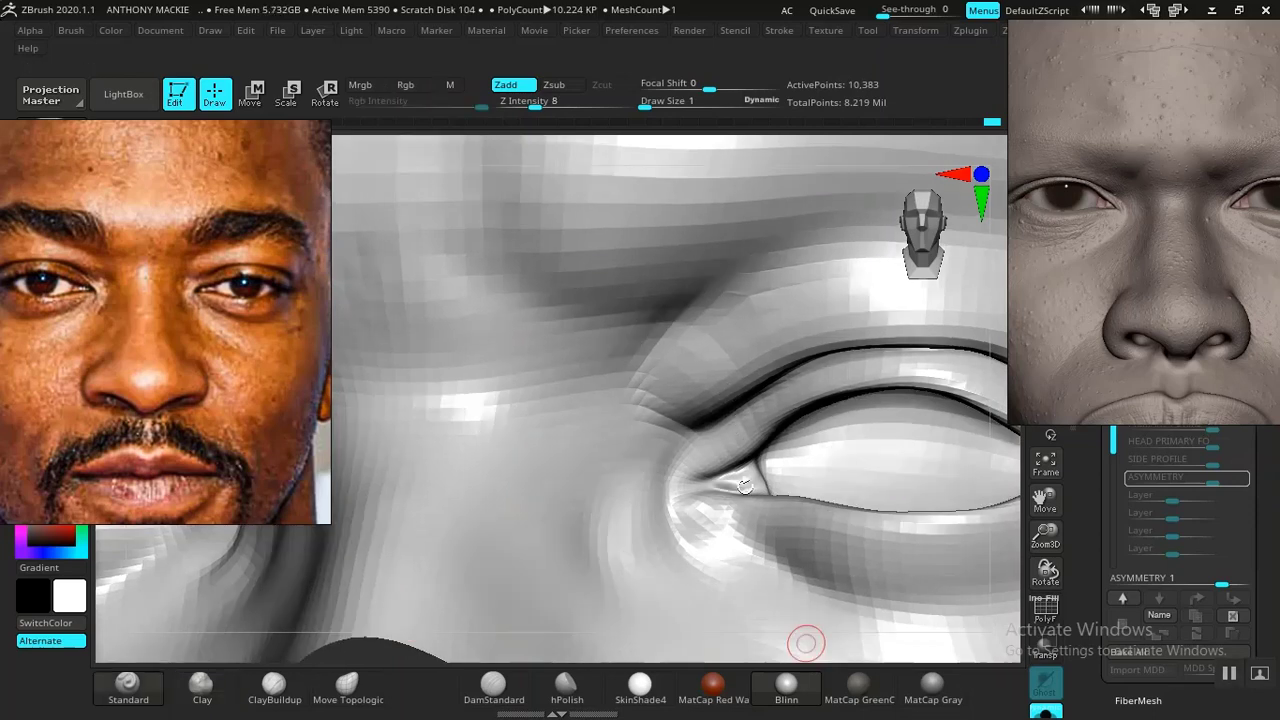
left_click_drag(389, 653, 381, 666)
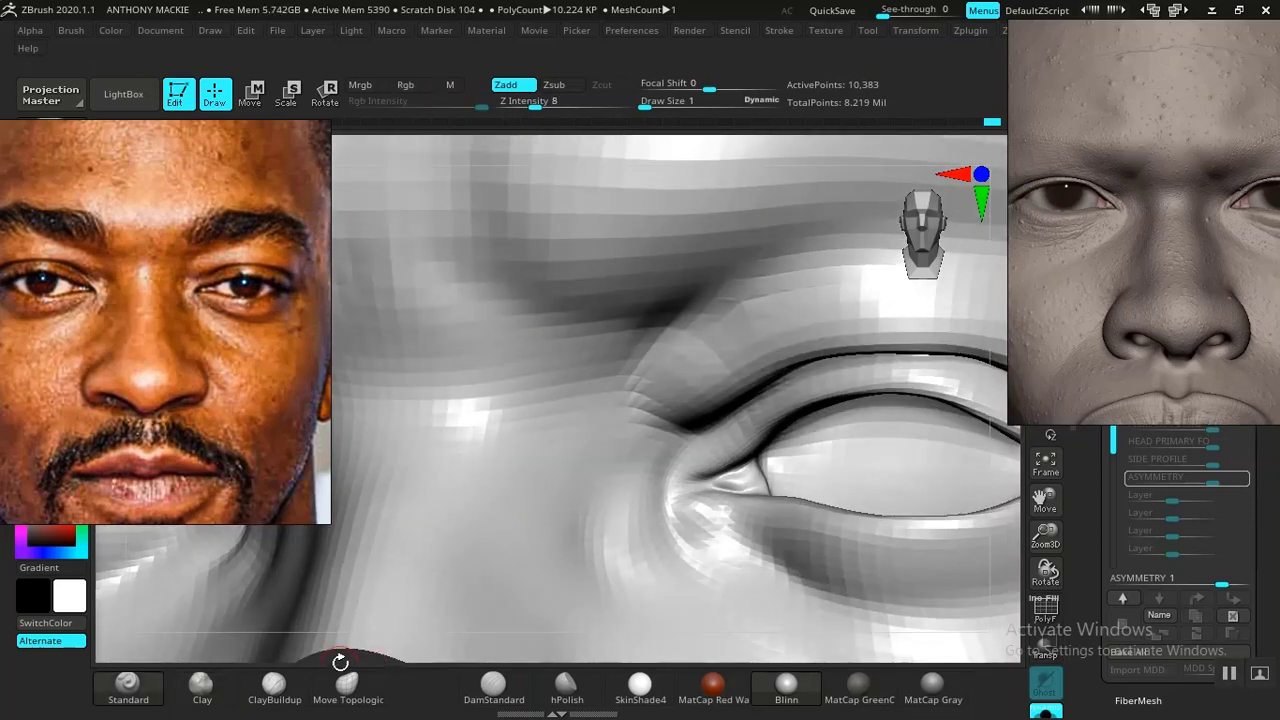
left_click_drag(764, 441, 683, 404)
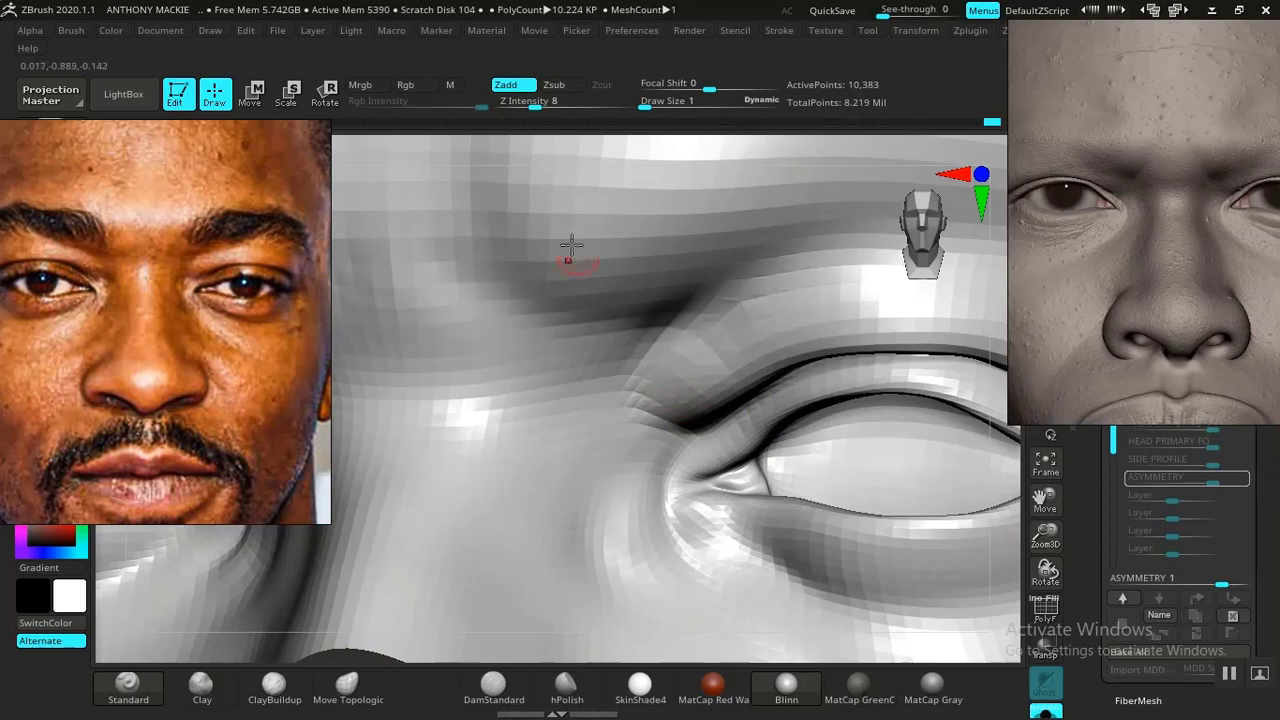
left_click_drag(536, 105, 533, 105)
left_click(538, 105)
mouse_move(693, 480)
left_mouse_down()
mouse_move(713, 484)
mouse_move(690, 492)
mouse_move(735, 443)
left_mouse_up()
key("]")
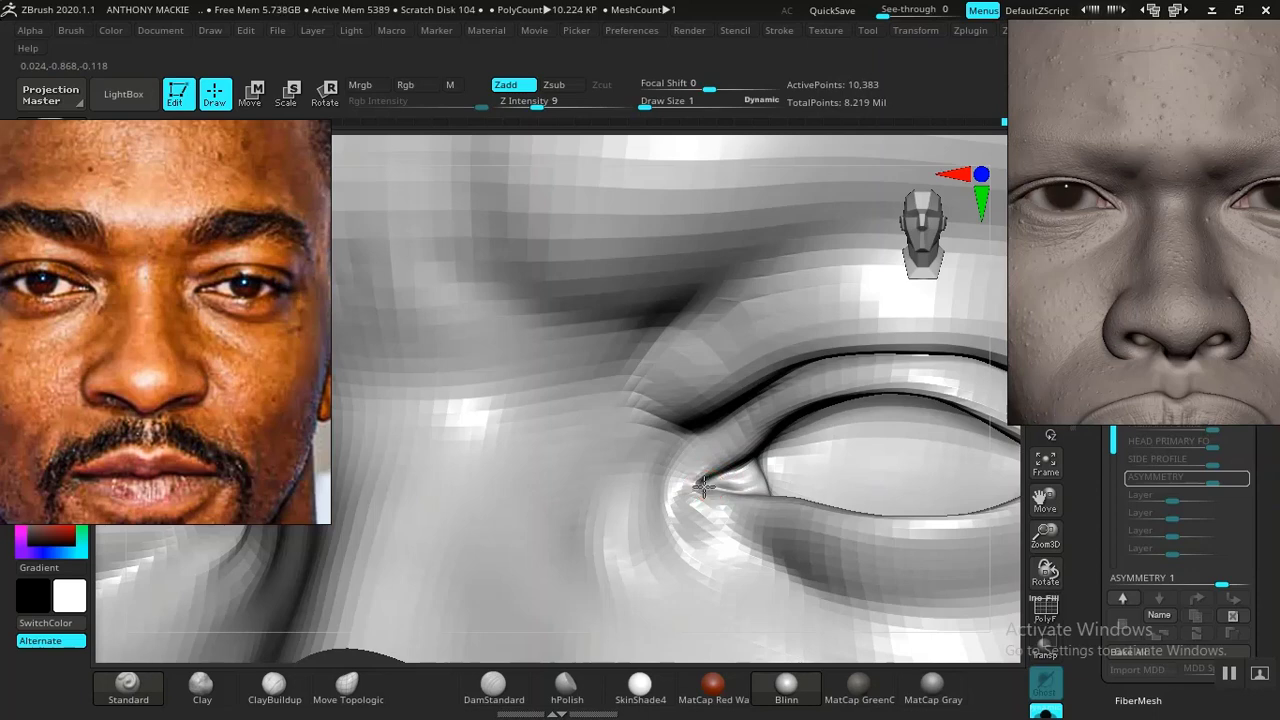
left_click_drag(705, 487, 715, 483)
- Smooth the fold between the brow and the inner upper eyelid at Draw Size 3
key("f")
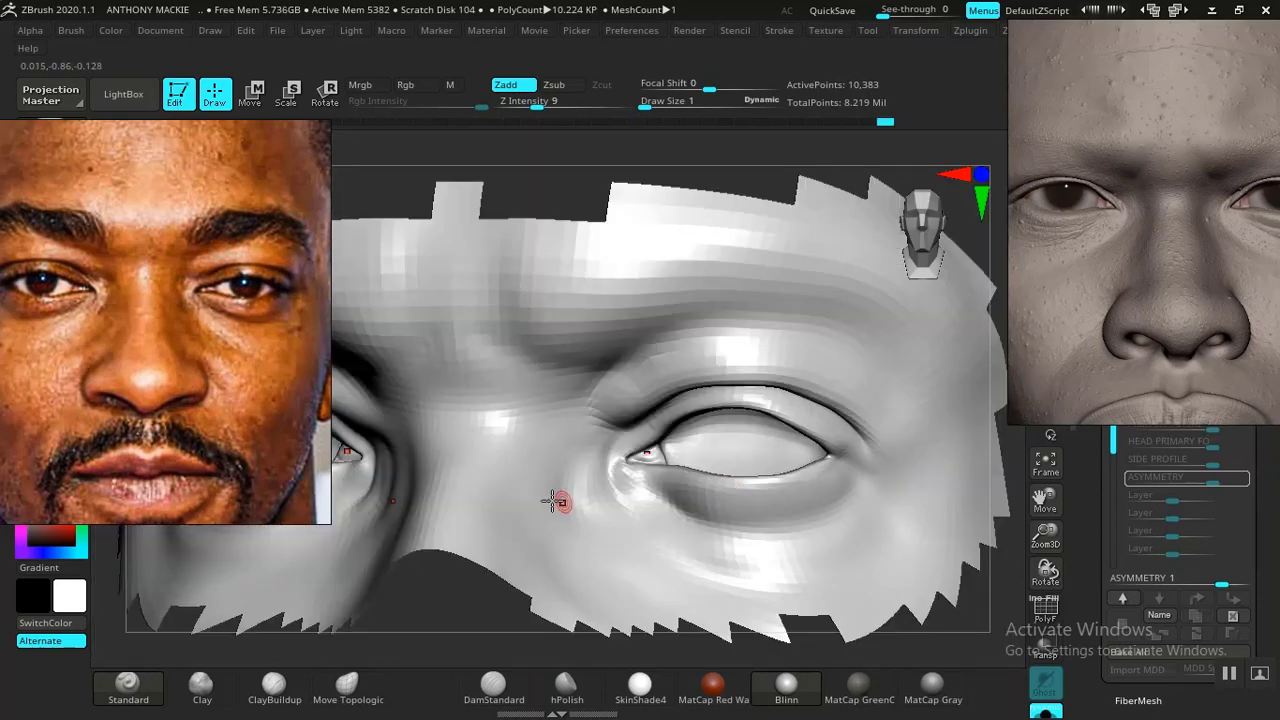
left_click_drag(472, 620, 655, 533)
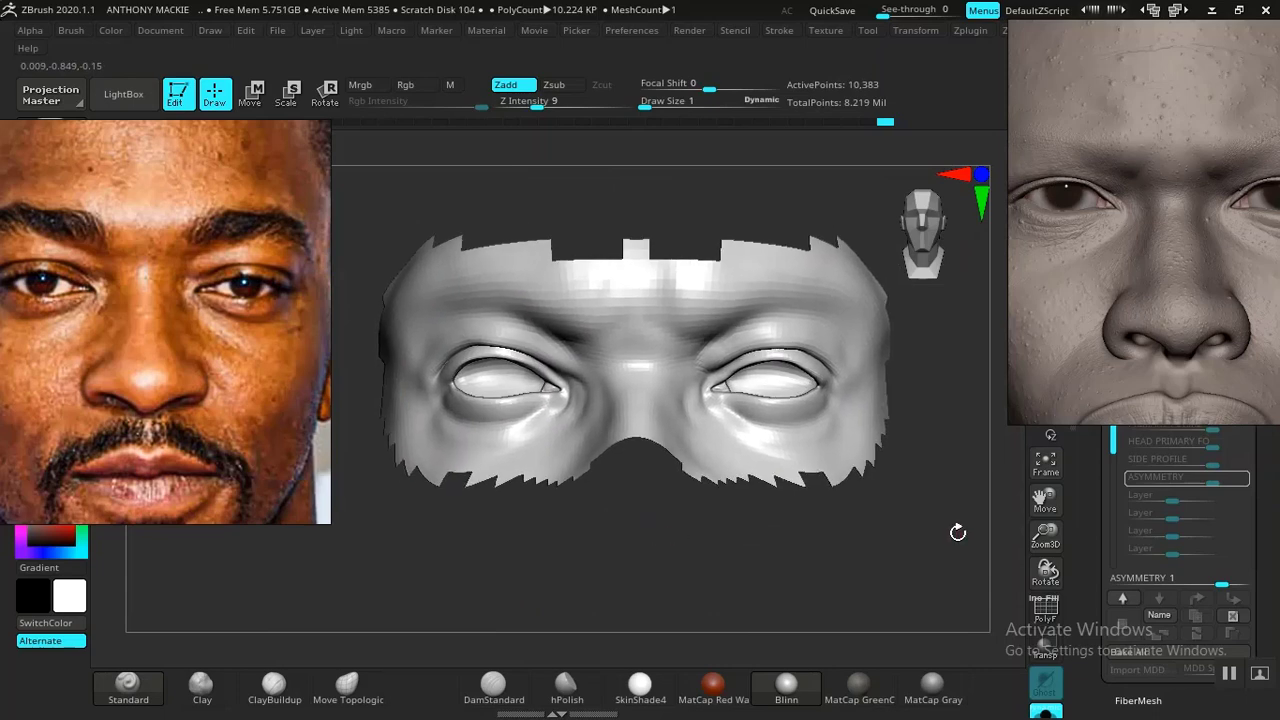
left_click_drag(957, 532, 864, 431)
left_click_drag(880, 375, 960, 672, "alt")
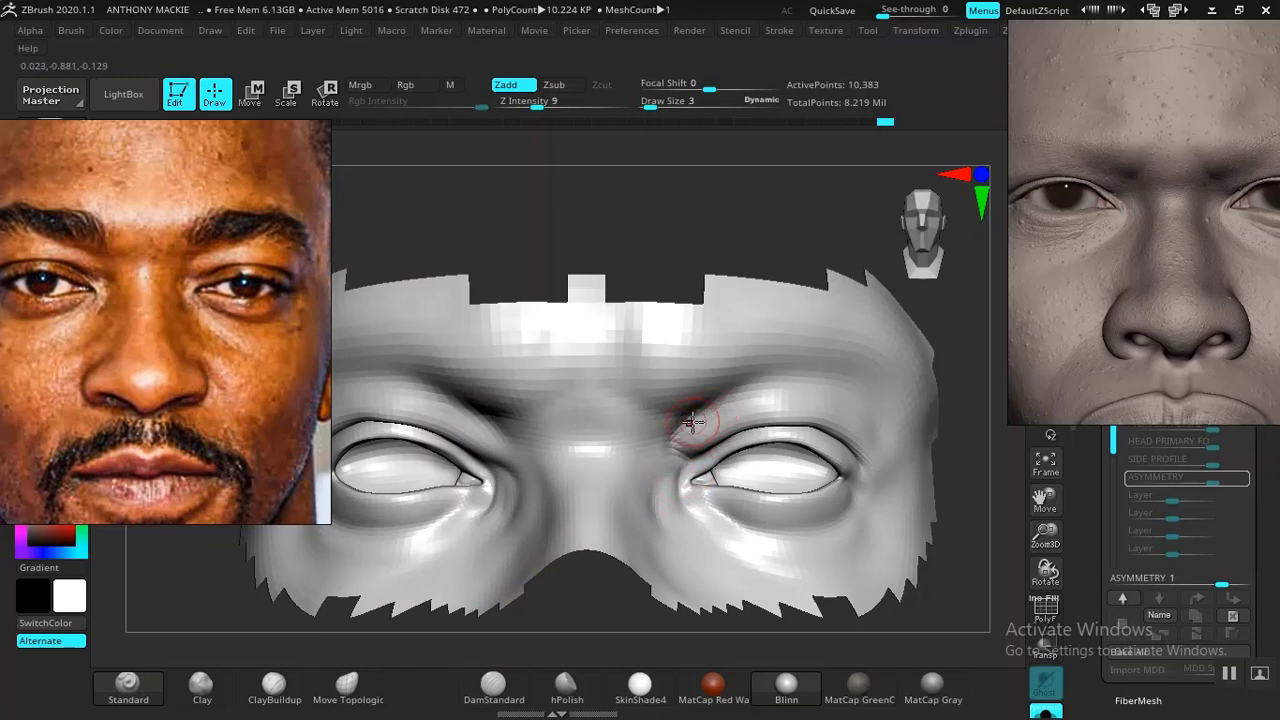
left_click_drag(690, 424, 668, 451, "shift")
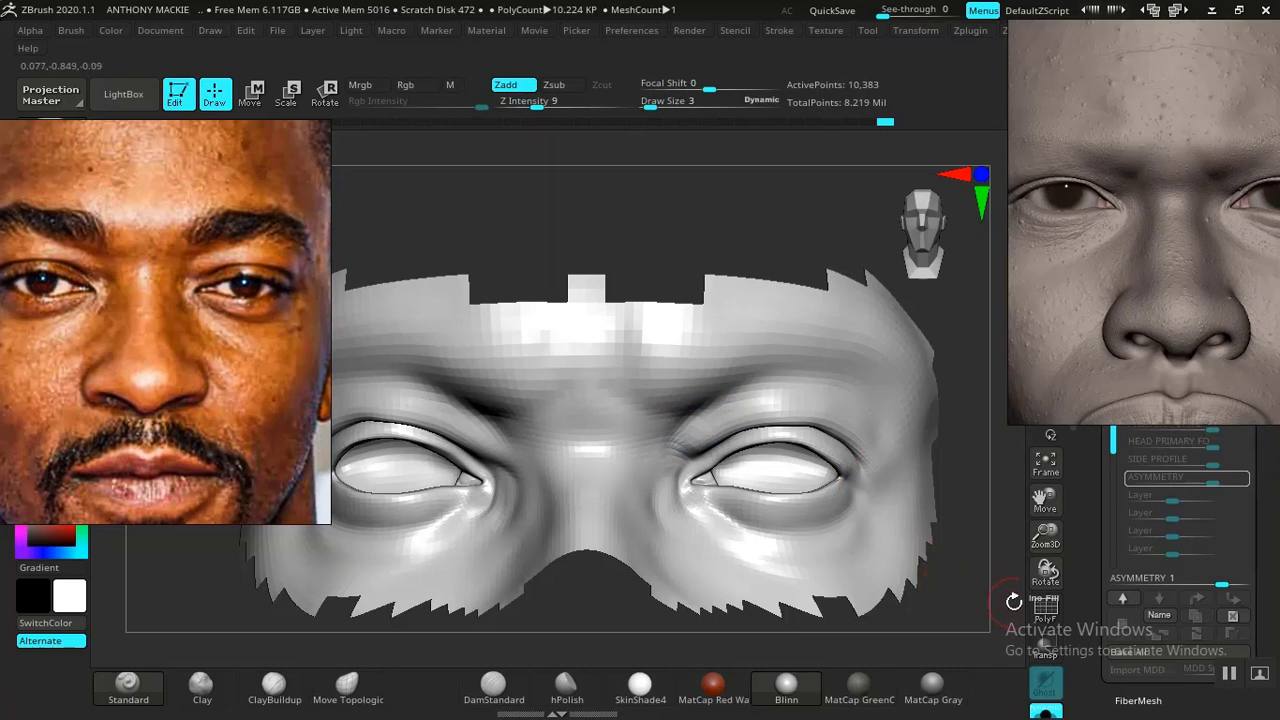
- Unhide the rest of the head and compare the eyes and nose bridge with the color reference photo
mouse_move(1014, 602)
left_mouse_down("alt")
mouse_move(931, 500)
mouse_move(774, 554)
mouse_move(831, 551)
left_mouse_up("alt")
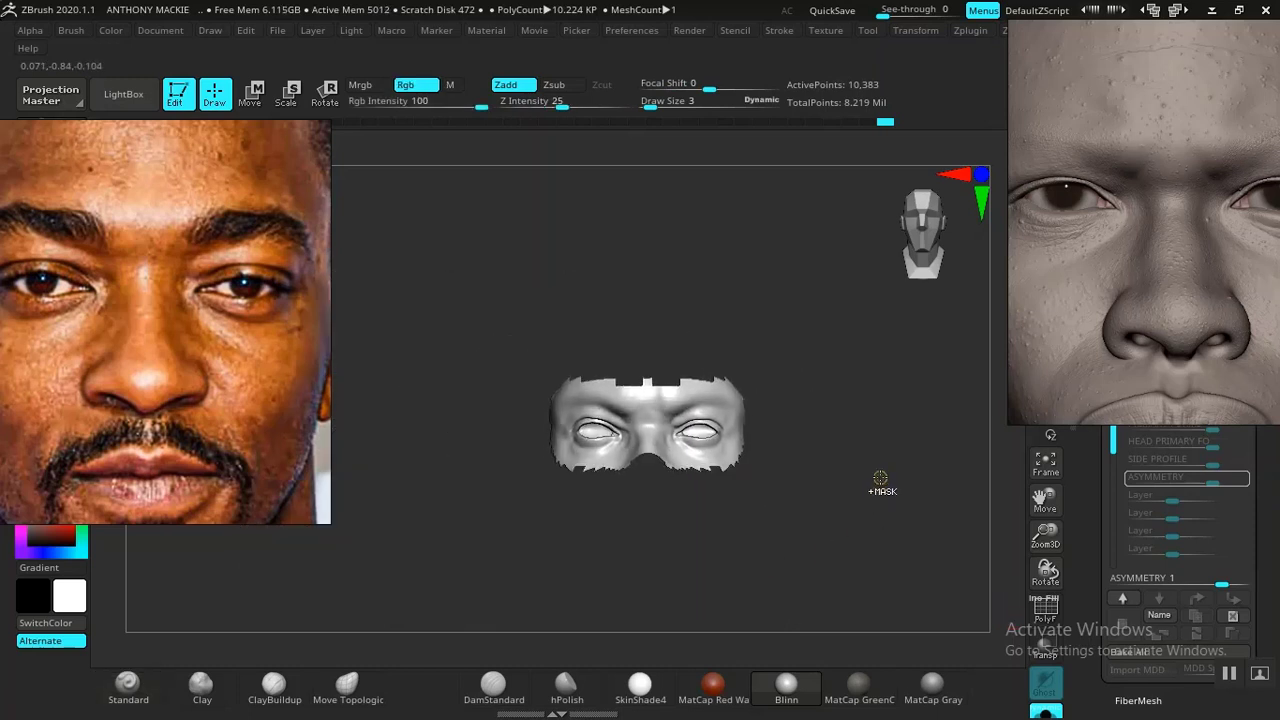
left_click(860, 430, "ctrl+shift")
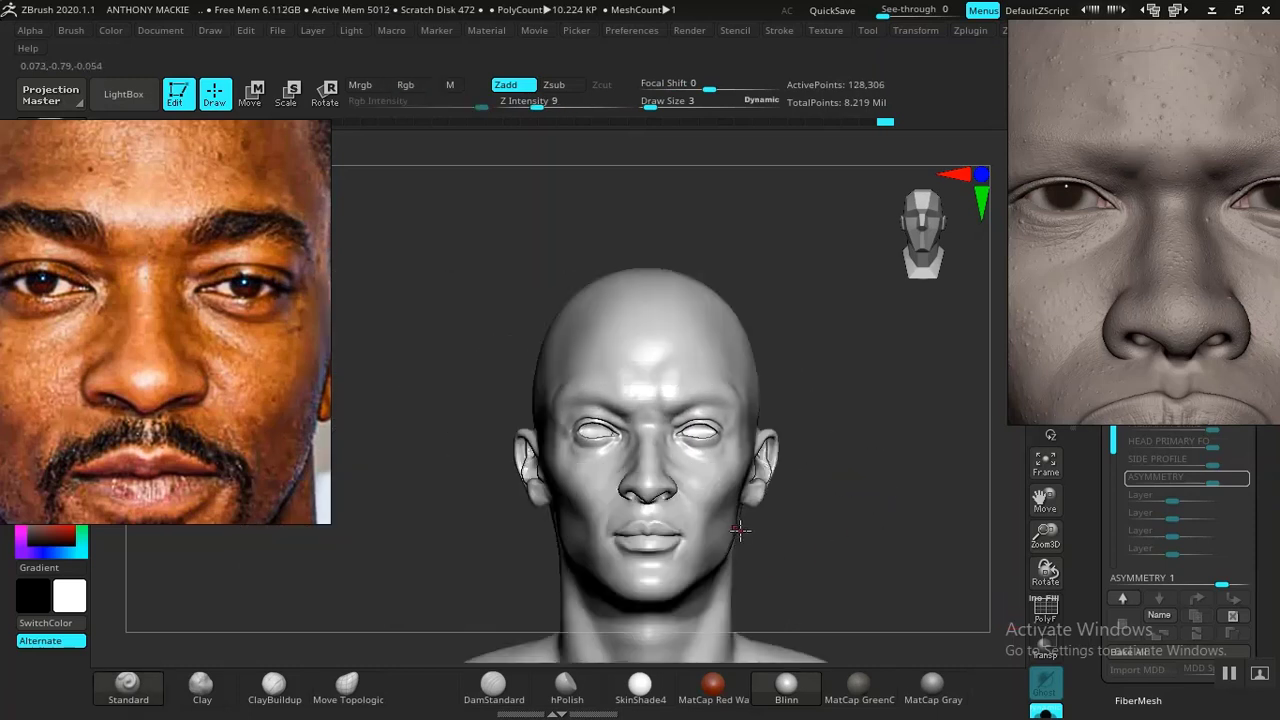
left_click_drag(763, 505, 810, 565, "alt")
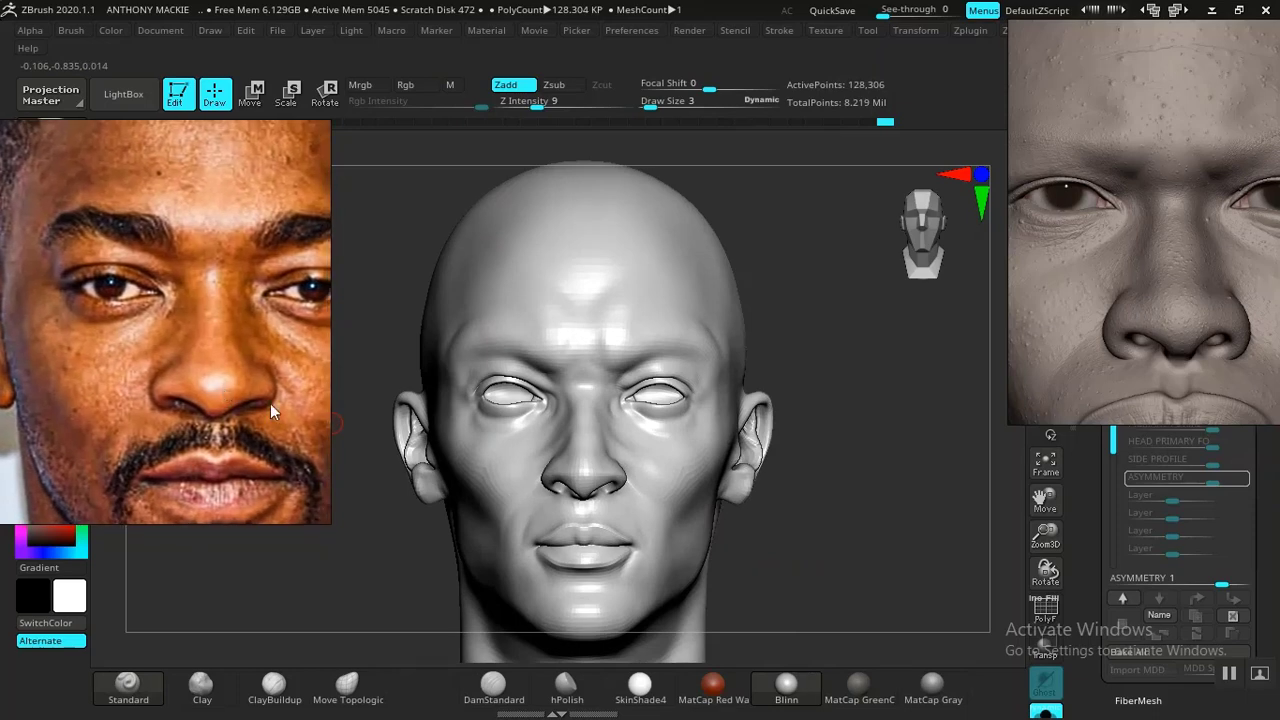
left_click_drag(805, 564, 924, 645)
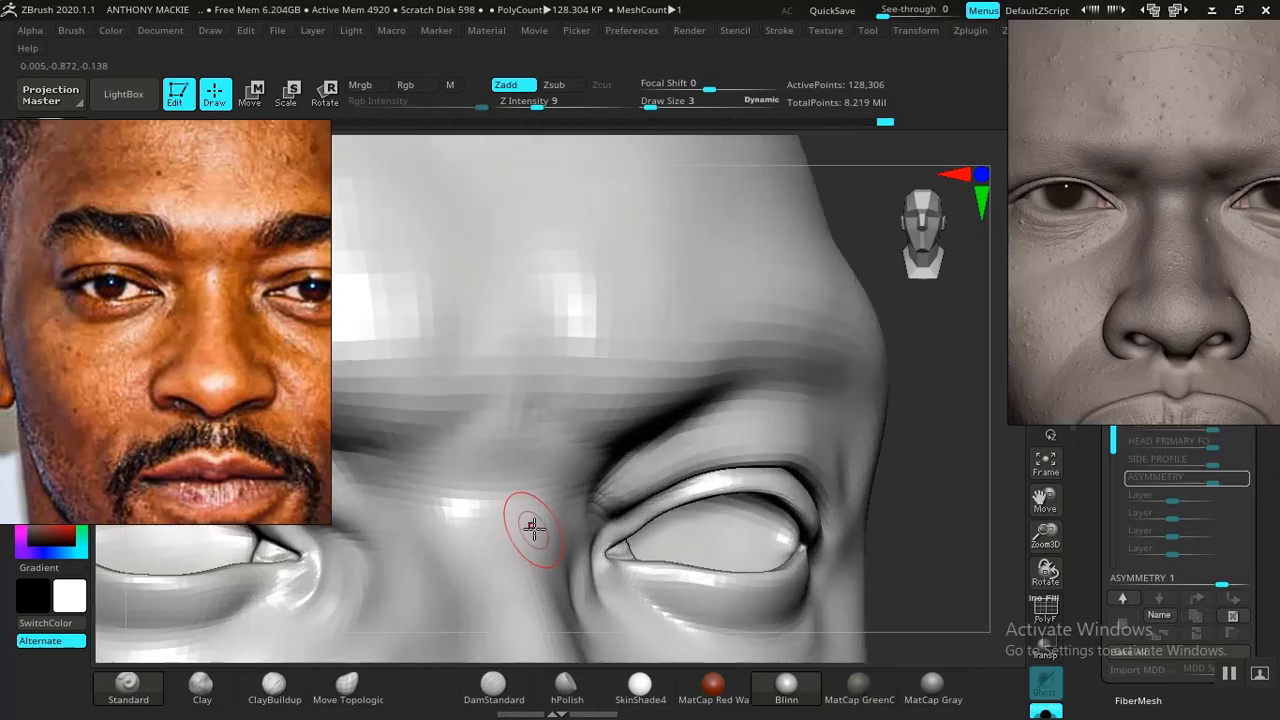
left_click_drag(909, 496, 972, 482)
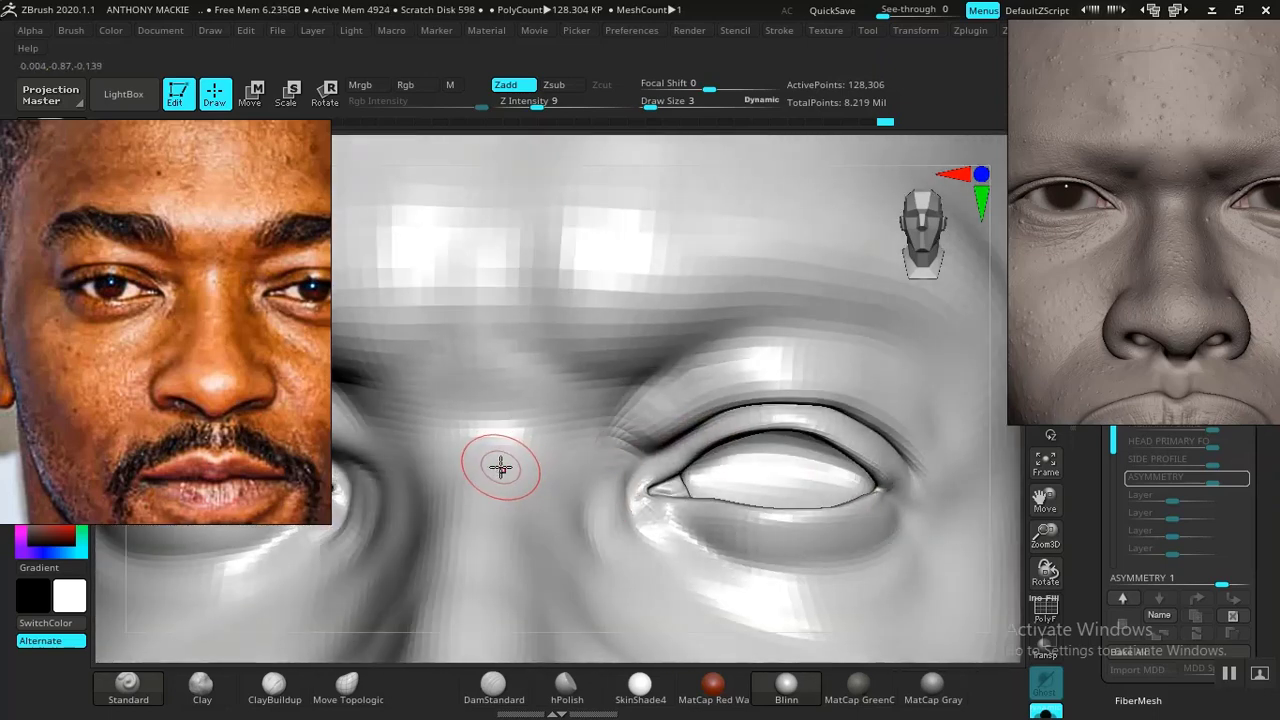
- Sculpt the upper nose bridge between the eyes with the Clay brush at Z Intensity 5 and Draw Size 5
key("bracketright")
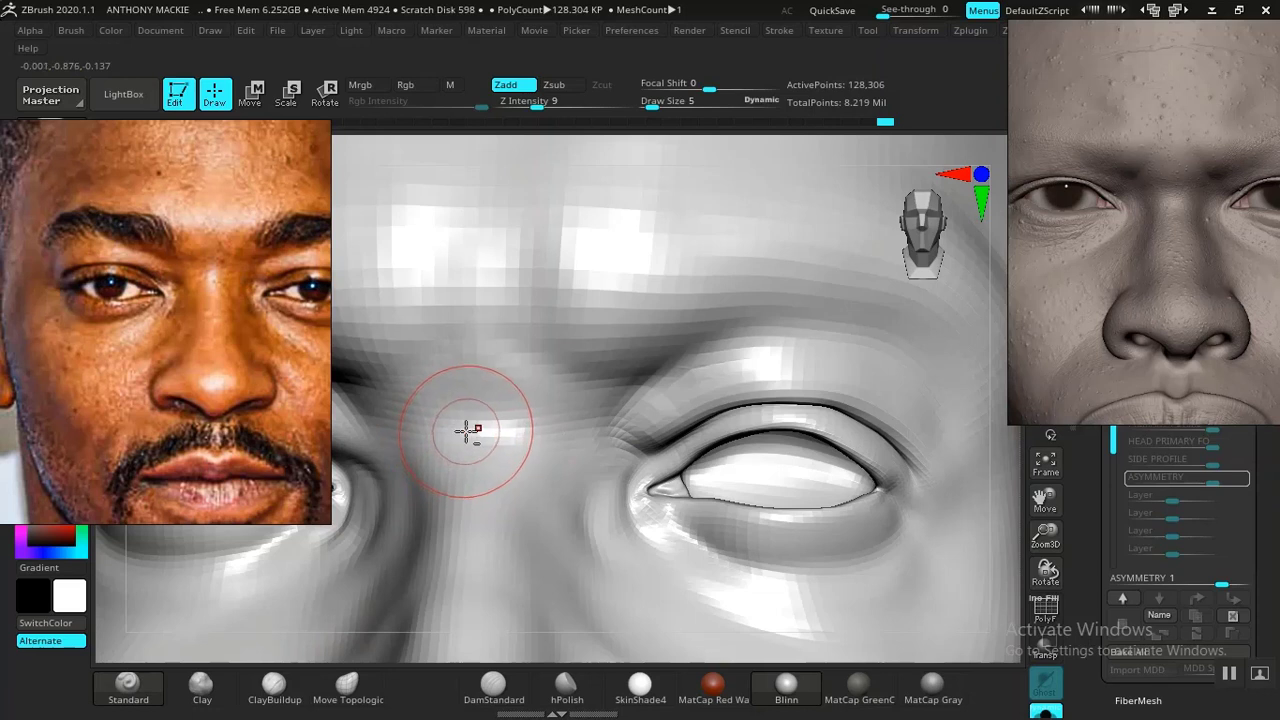
left_click(201, 685)
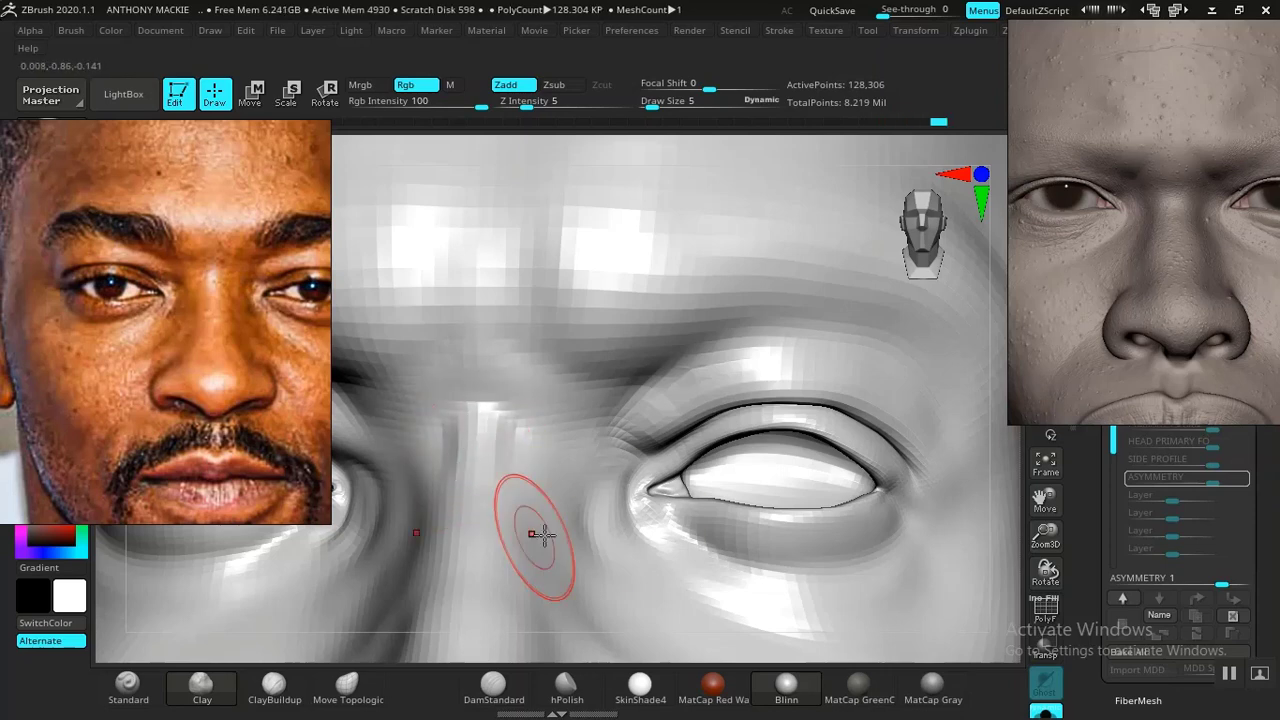
- Hide the body so that only the head and neck are isolated and framed
key("f")
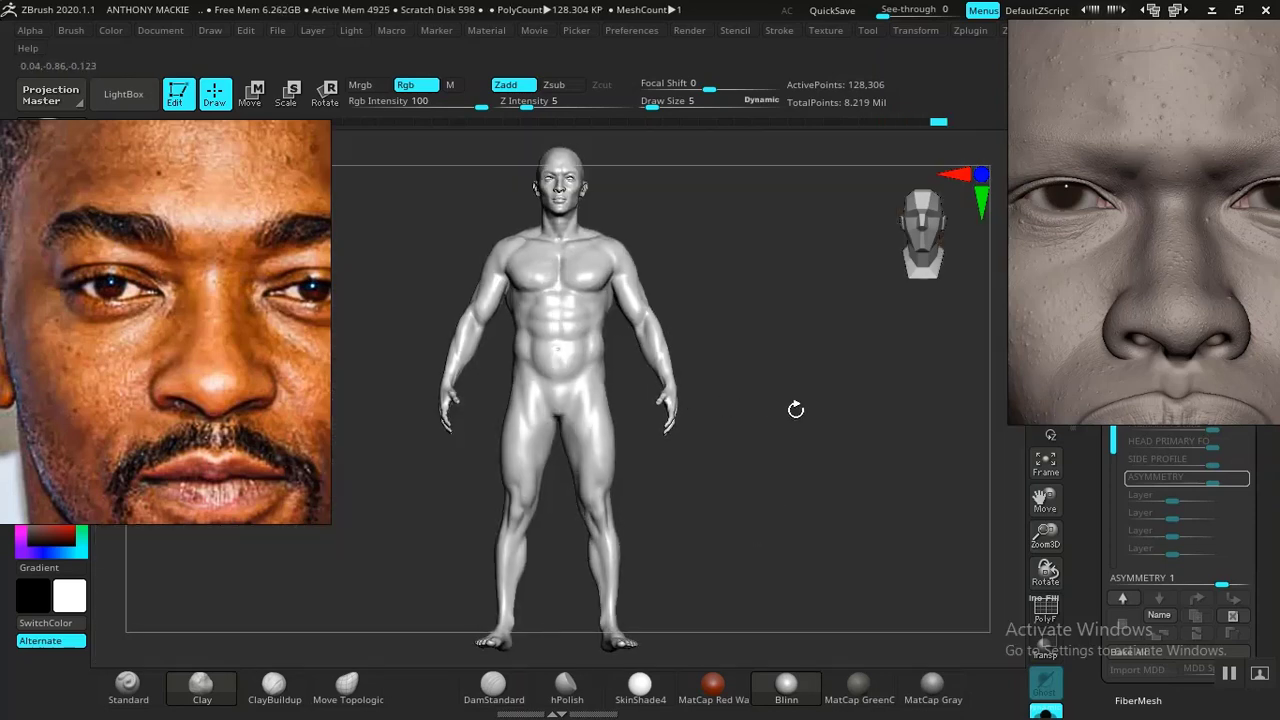
left_click_drag(796, 410, 794, 515, "alt")
key("f")
left_click_drag(767, 446, 755, 640, "alt")
left_click_drag(755, 412, 753, 500, "alt")
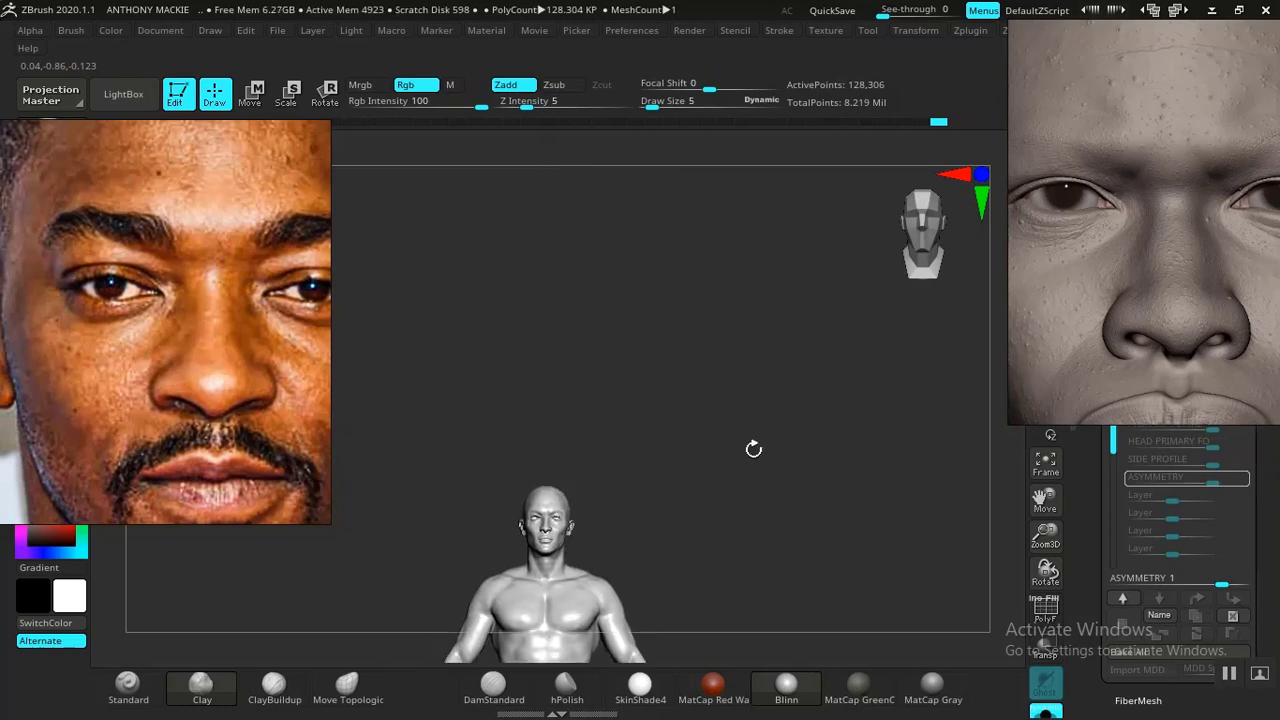
left_click_drag(753, 449, 798, 642, "alt")
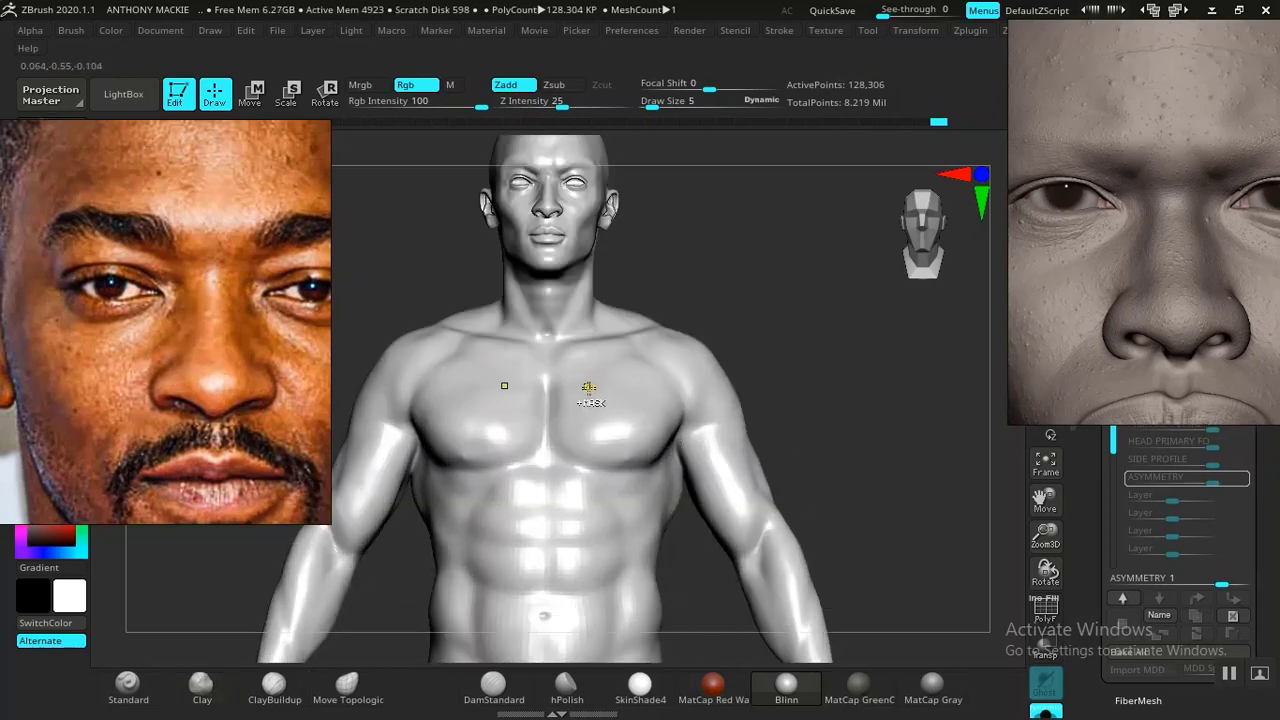
left_click(577, 244, "ctrl+shift")
left_click(574, 264, "ctrl+shift")
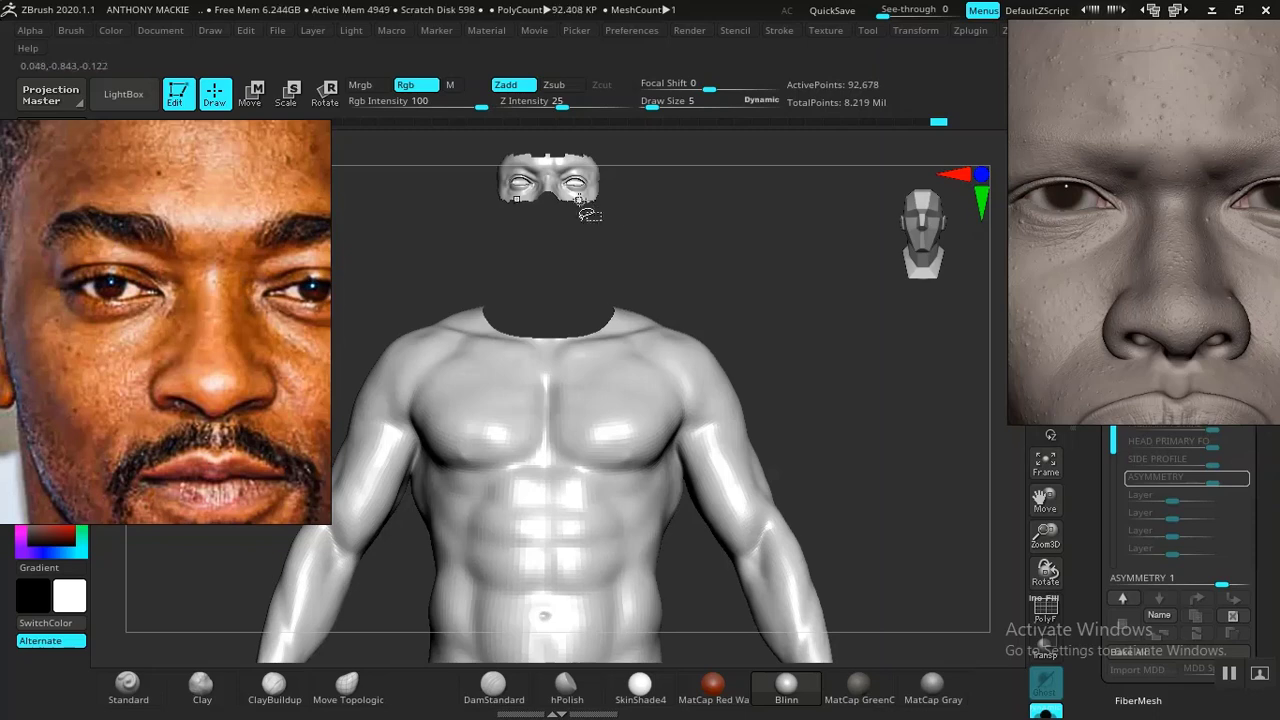
left_click_drag(743, 249, 771, 294, "ctrl+shift")
key("f")
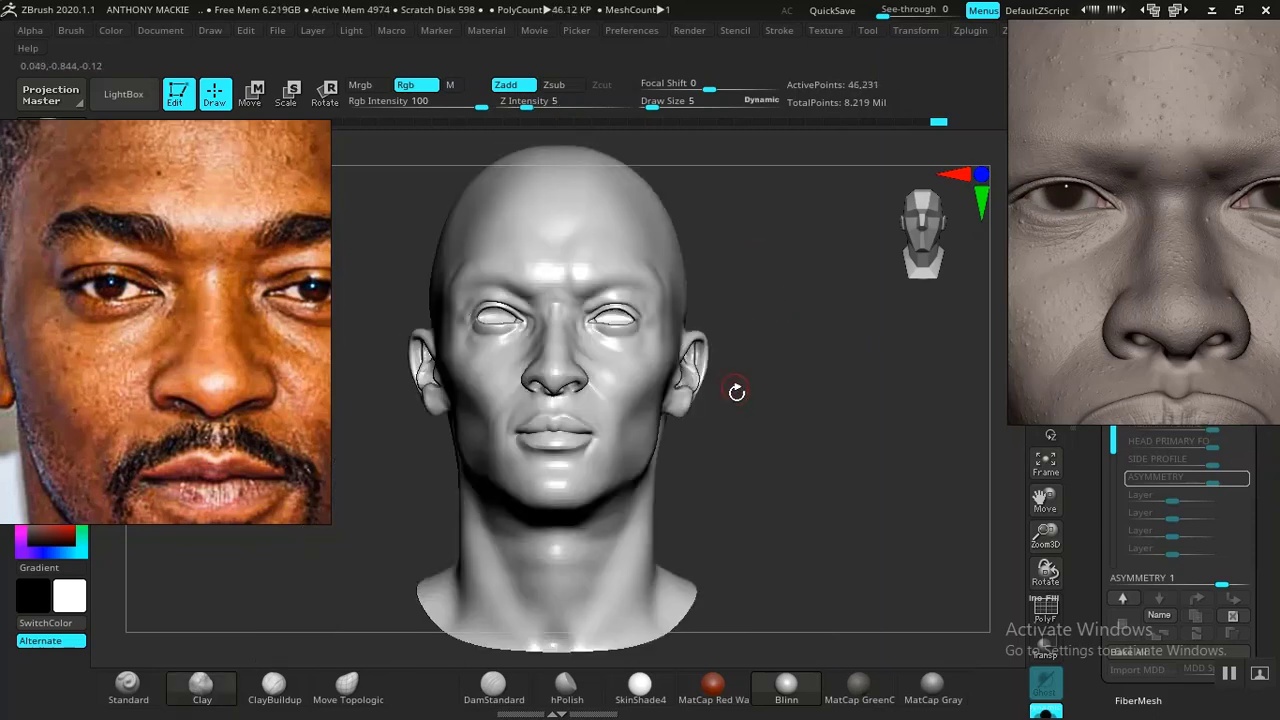
- Refine the sides of the upper nose bridge with the DamStandard brush at Z Intensity 33, and smooth the transition
left_click_drag(737, 392, 859, 640)
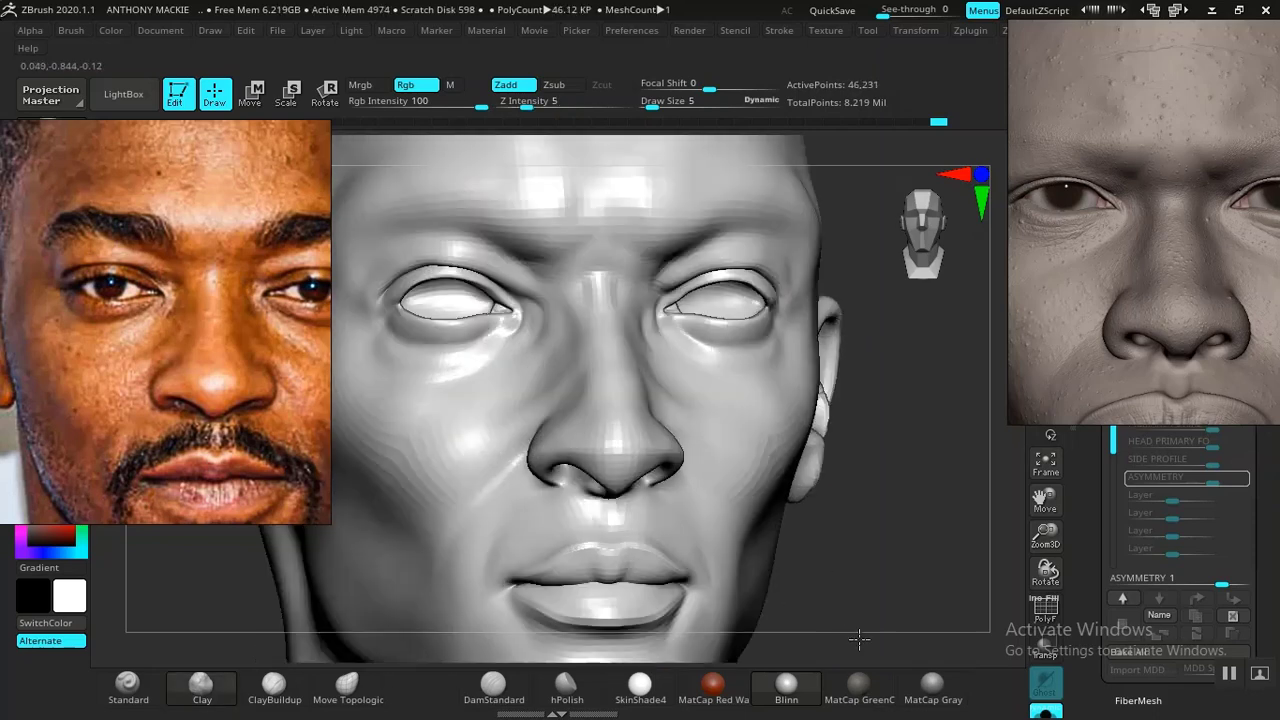
left_click_drag(915, 488, 758, 528, "alt")
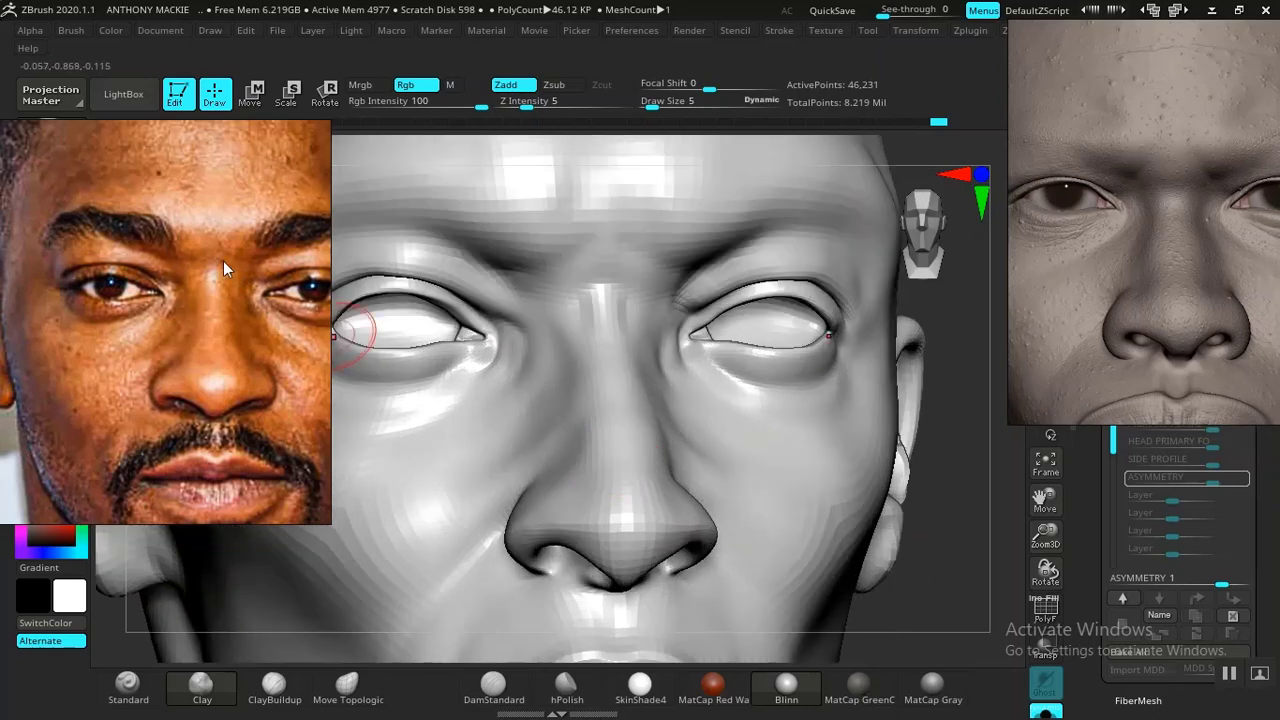
left_click_drag(951, 523, 985, 545)
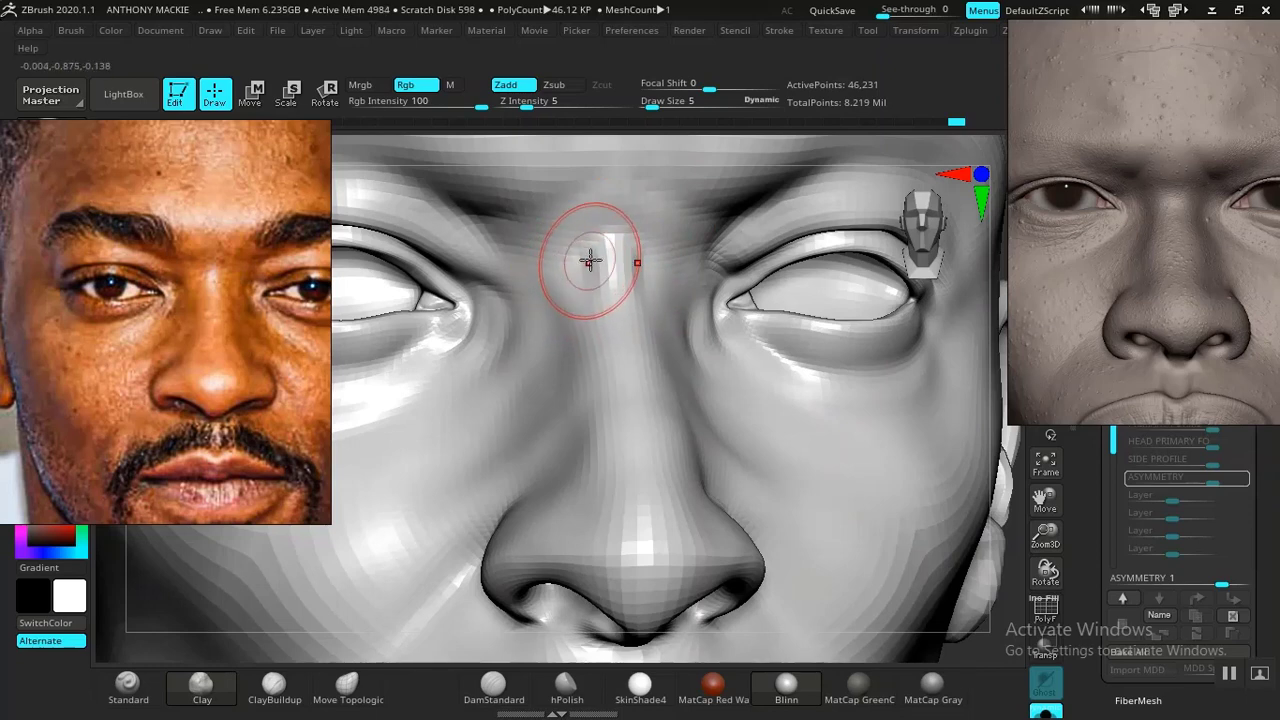
left_click(493, 684)
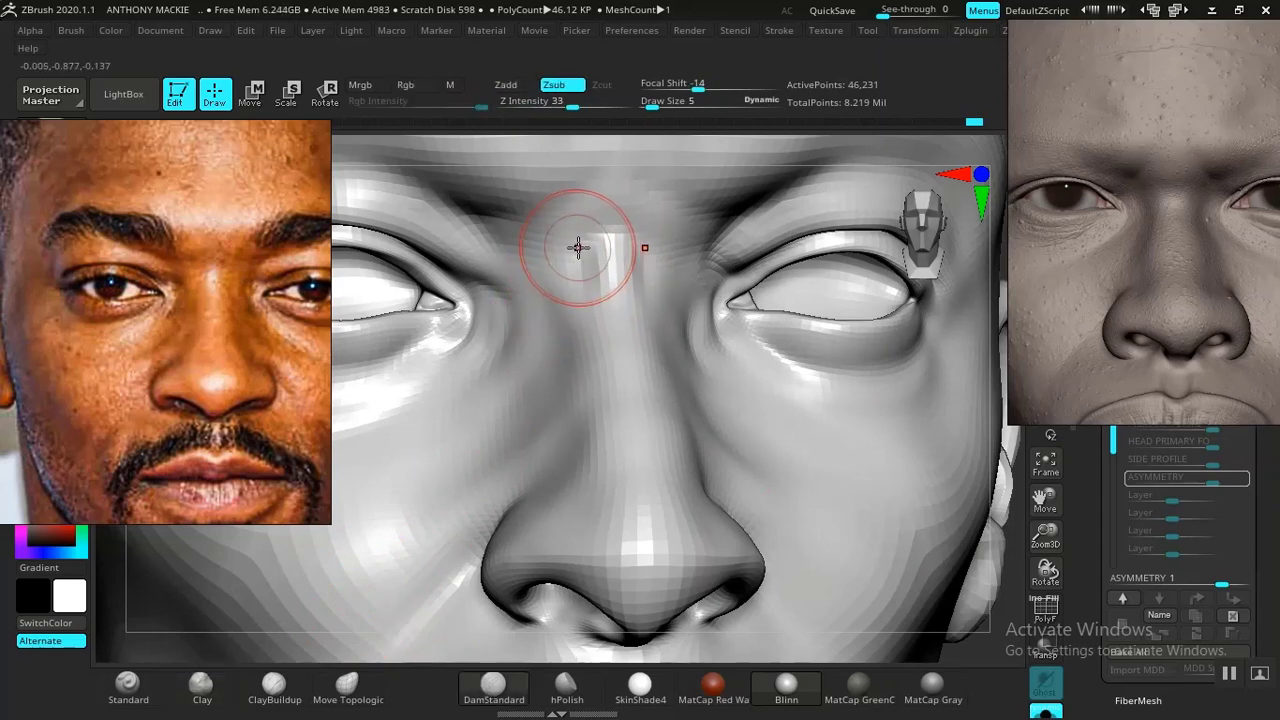
left_click_drag(603, 282, 587, 284, "shift")
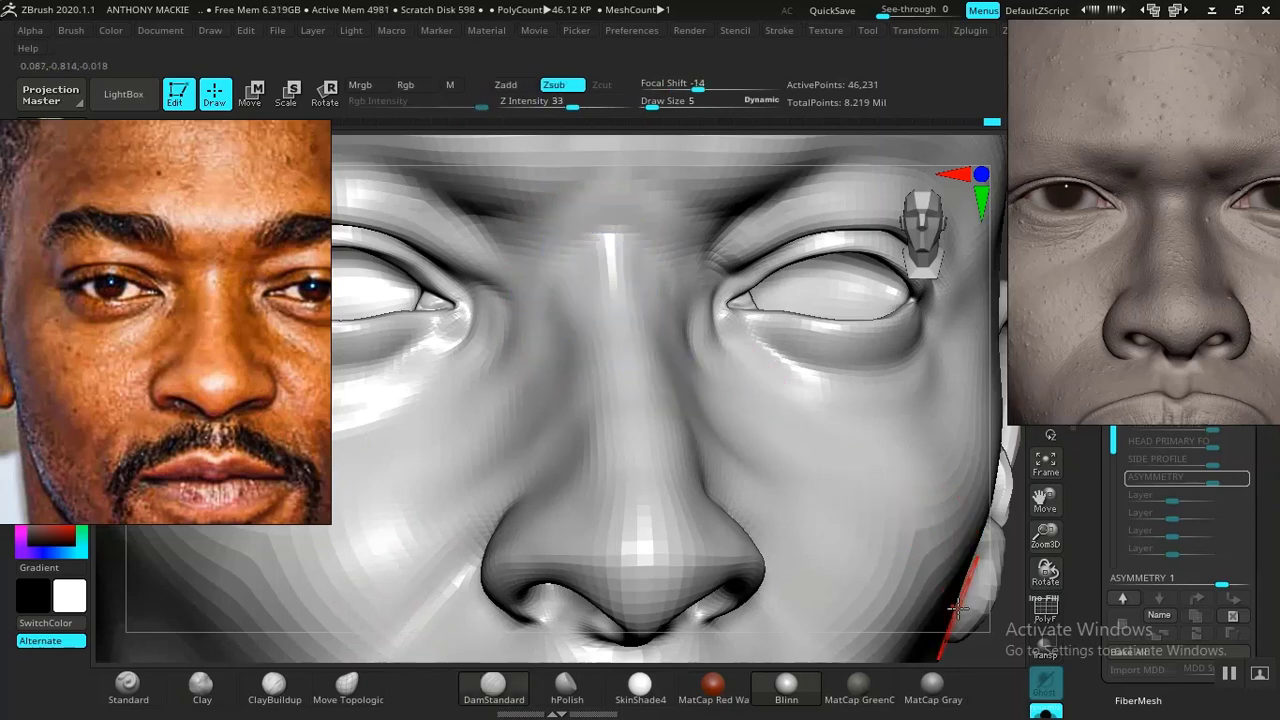
- Add volume along the side of the nose root beside the inner eye with the Standard brush at Z Intensity 9
left_click_drag(960, 640, 1003, 622)
left_click_drag(887, 452, 803, 389, "alt")
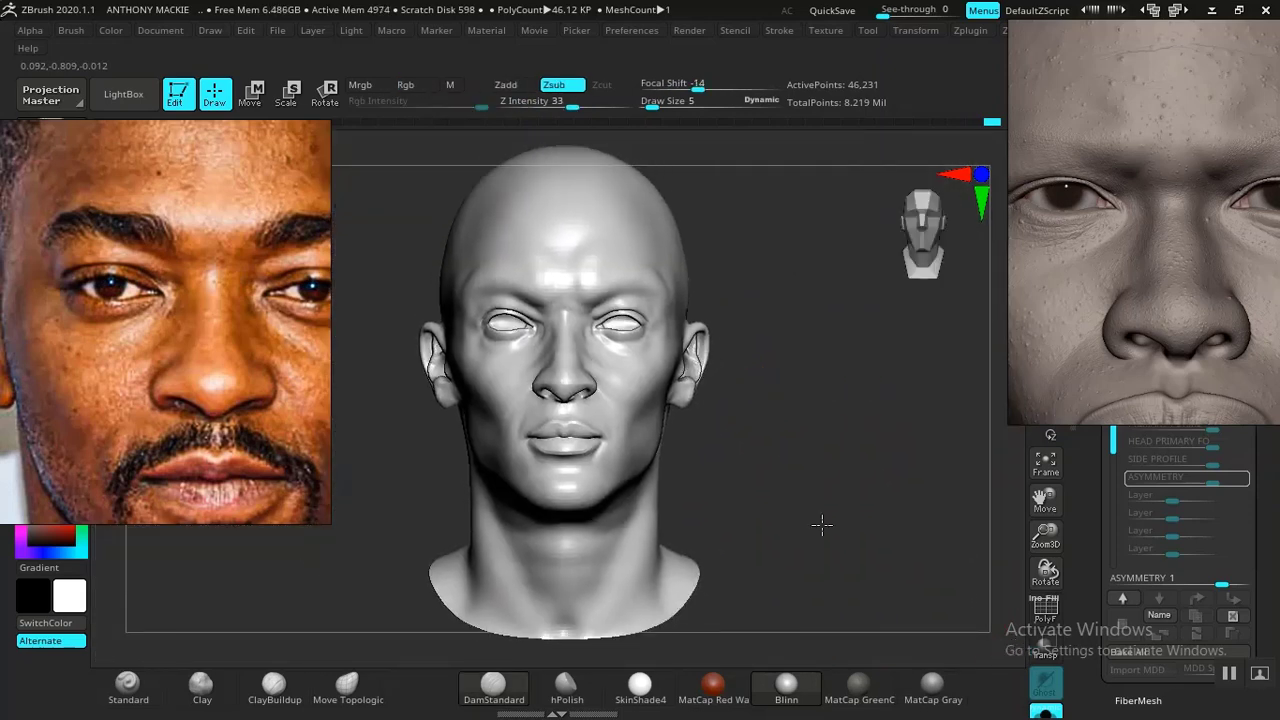
left_click_drag(820, 523, 785, 520, "alt")
left_click_drag(400, 476, 488, 665, "alt")
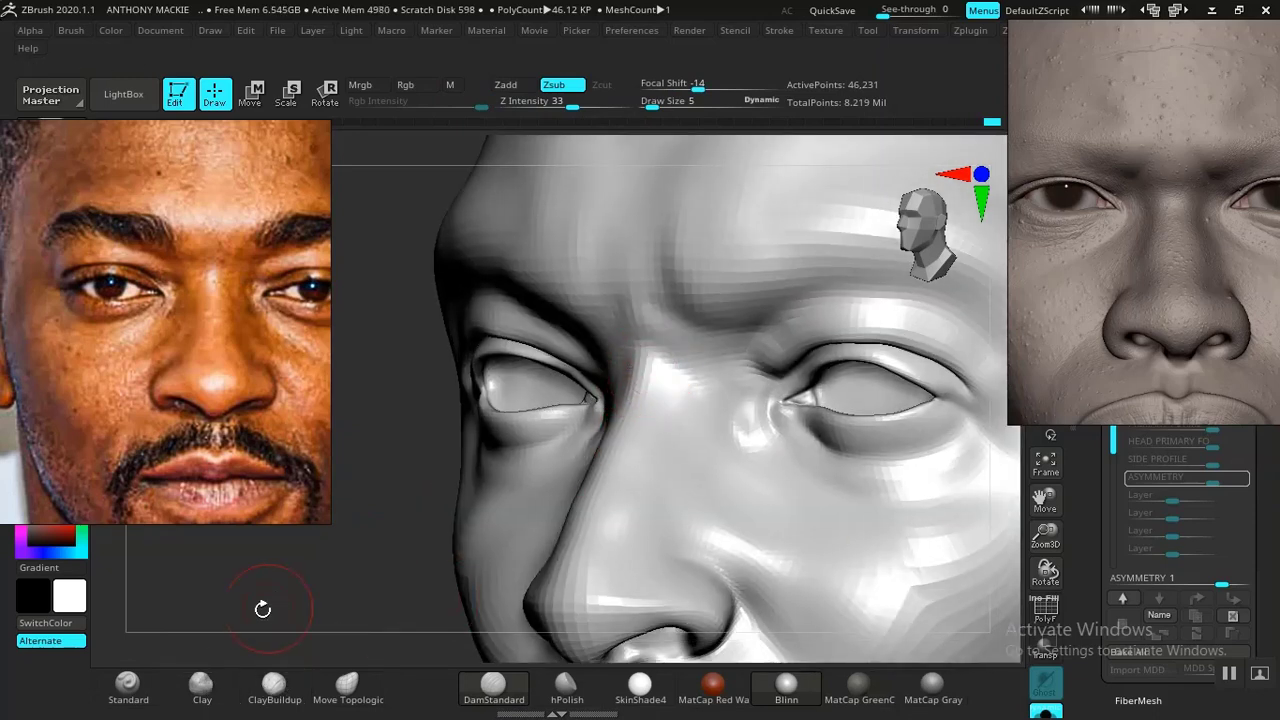
left_click(127, 686)
mouse_move(648, 364)
left_mouse_down()
mouse_move(649, 404)
mouse_move(620, 429)
left_mouse_up()
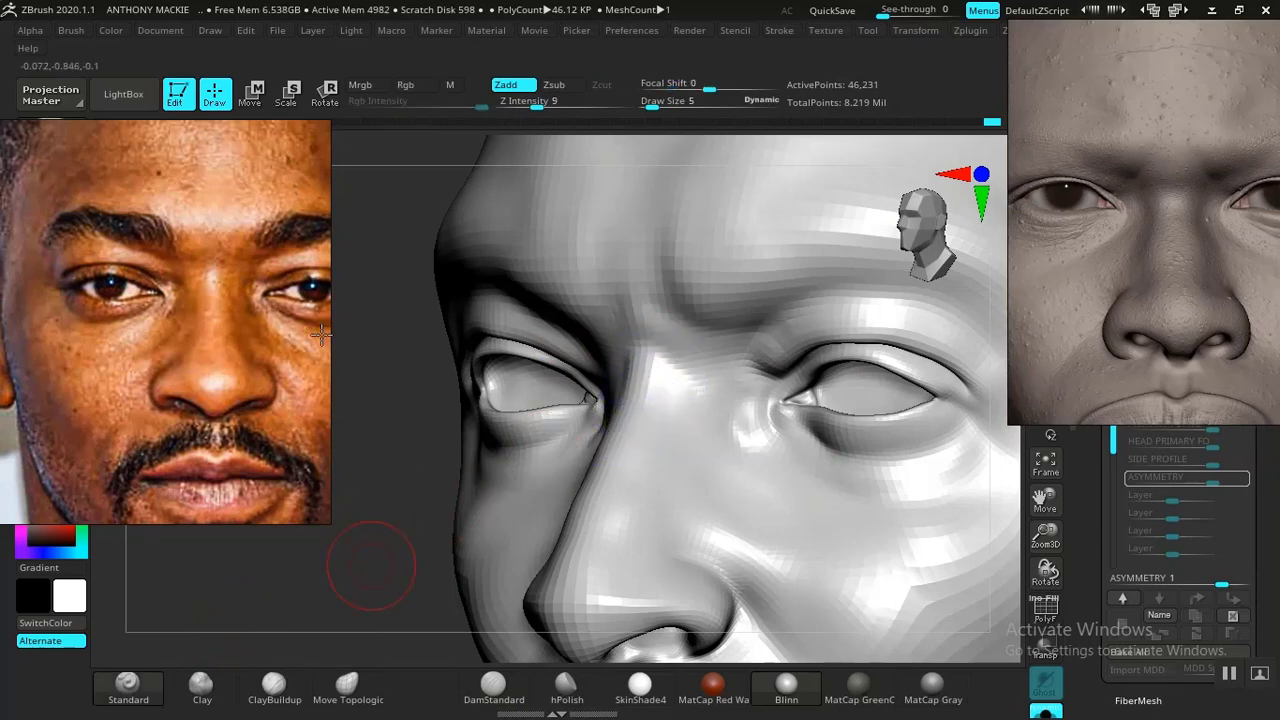
- Compare the whole head with the front reference photo and drop the mesh to a lower subdivision level
left_click_drag(384, 530, 520, 438, "alt")
left_click_drag(866, 466, 824, 482, "alt")
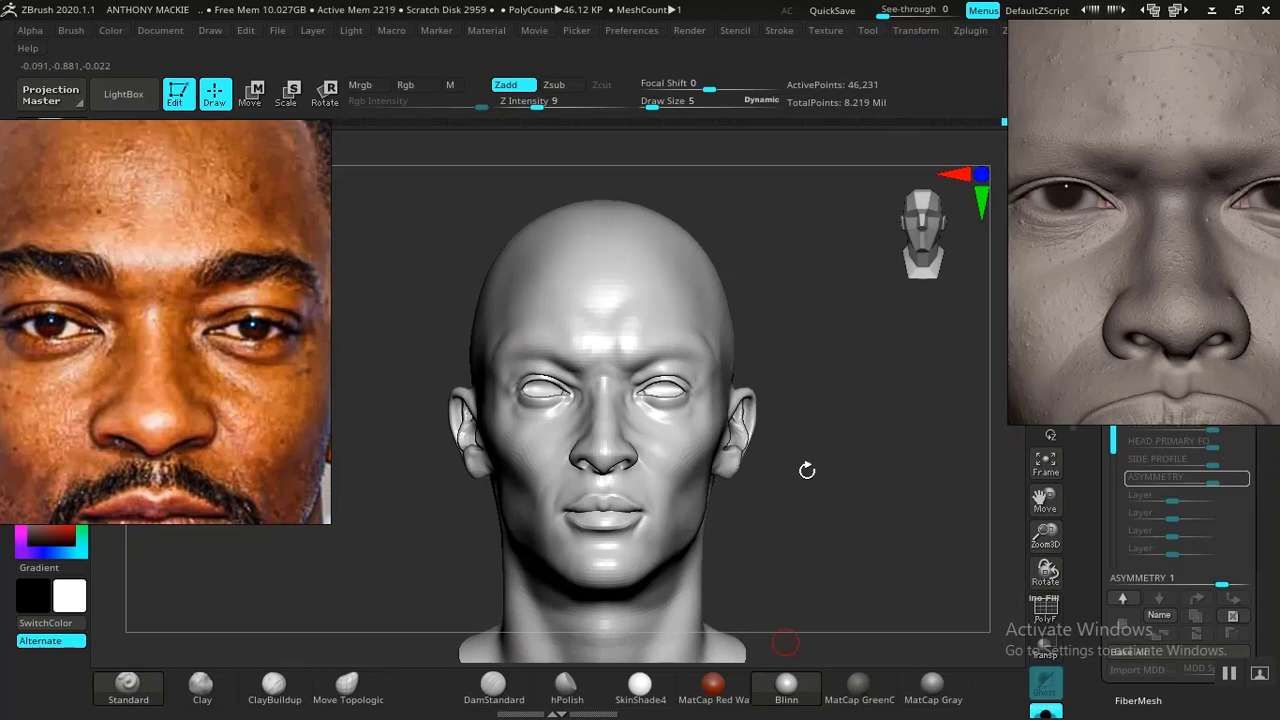
mouse_move(820, 520)
left_mouse_down()
mouse_move(840, 463)
mouse_move(838, 517)
mouse_move(931, 440)
mouse_move(880, 446)
left_mouse_up()
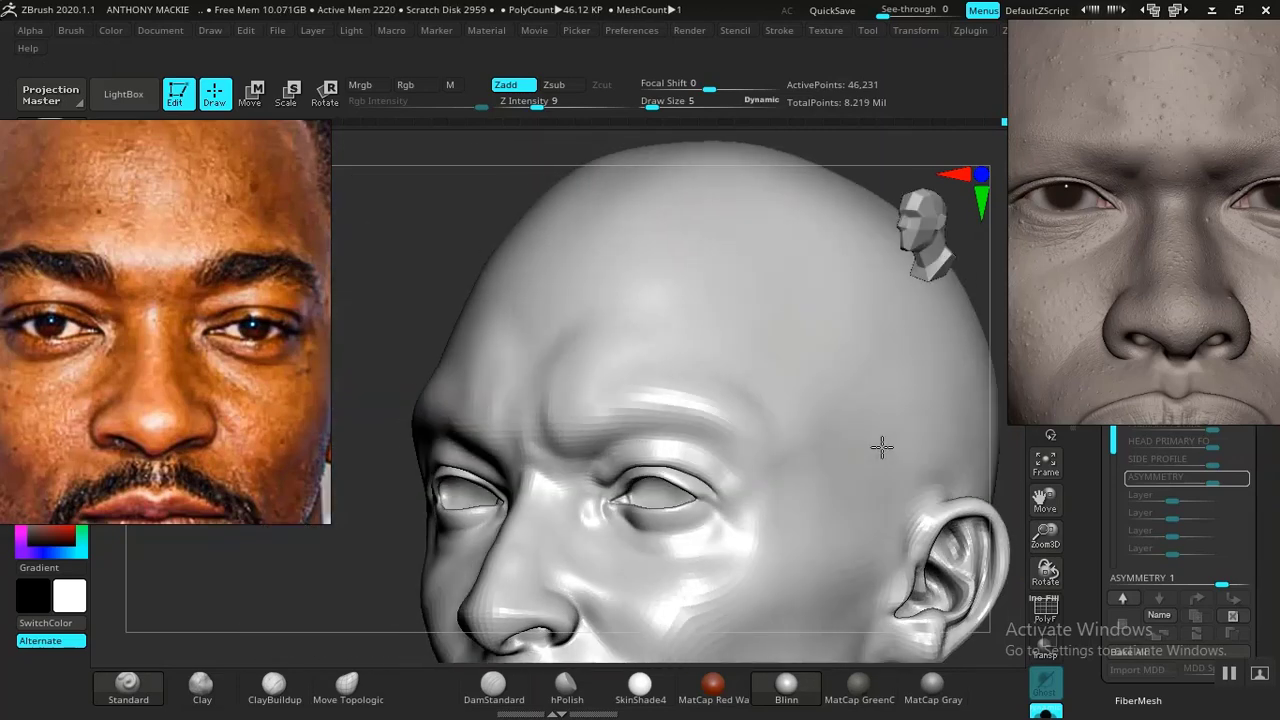
mouse_move(366, 442)
left_mouse_down()
mouse_move(408, 444)
mouse_move(350, 437)
left_mouse_up()
left_click_drag(943, 449, 857, 466)
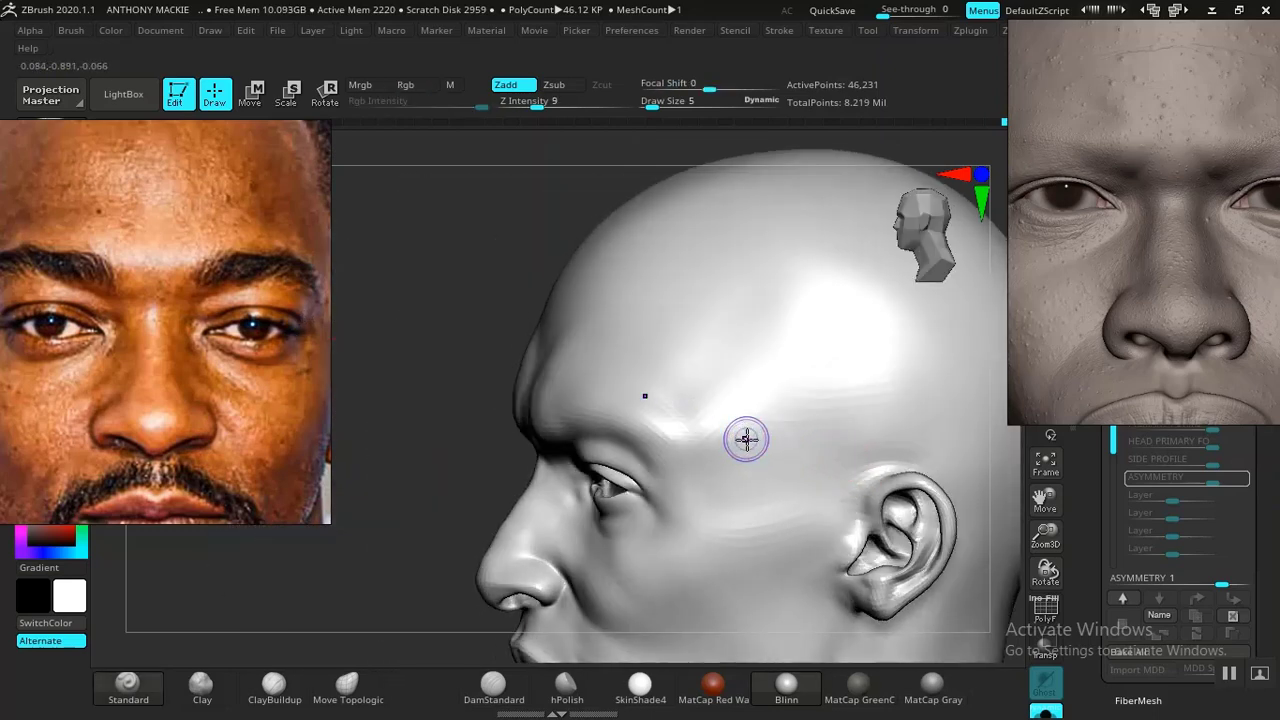
key("ctrl+d")
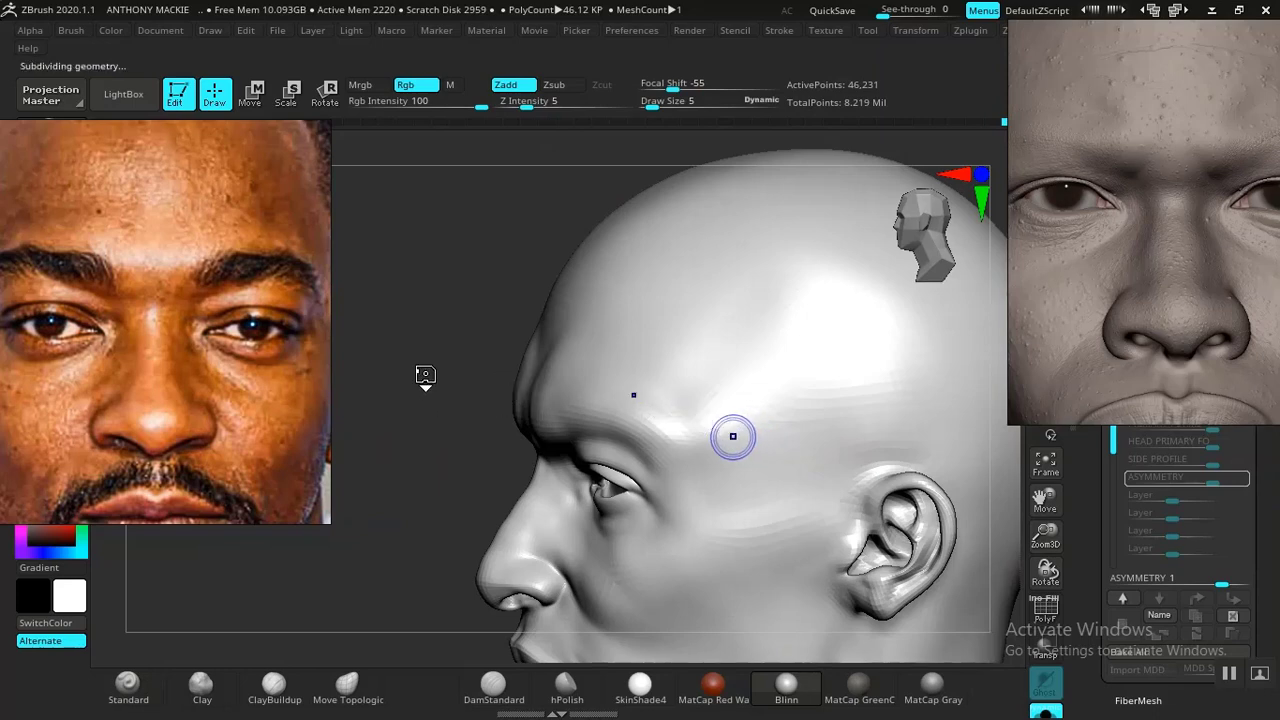
key("shift+d")
left_click_drag(420, 372, 510, 366)
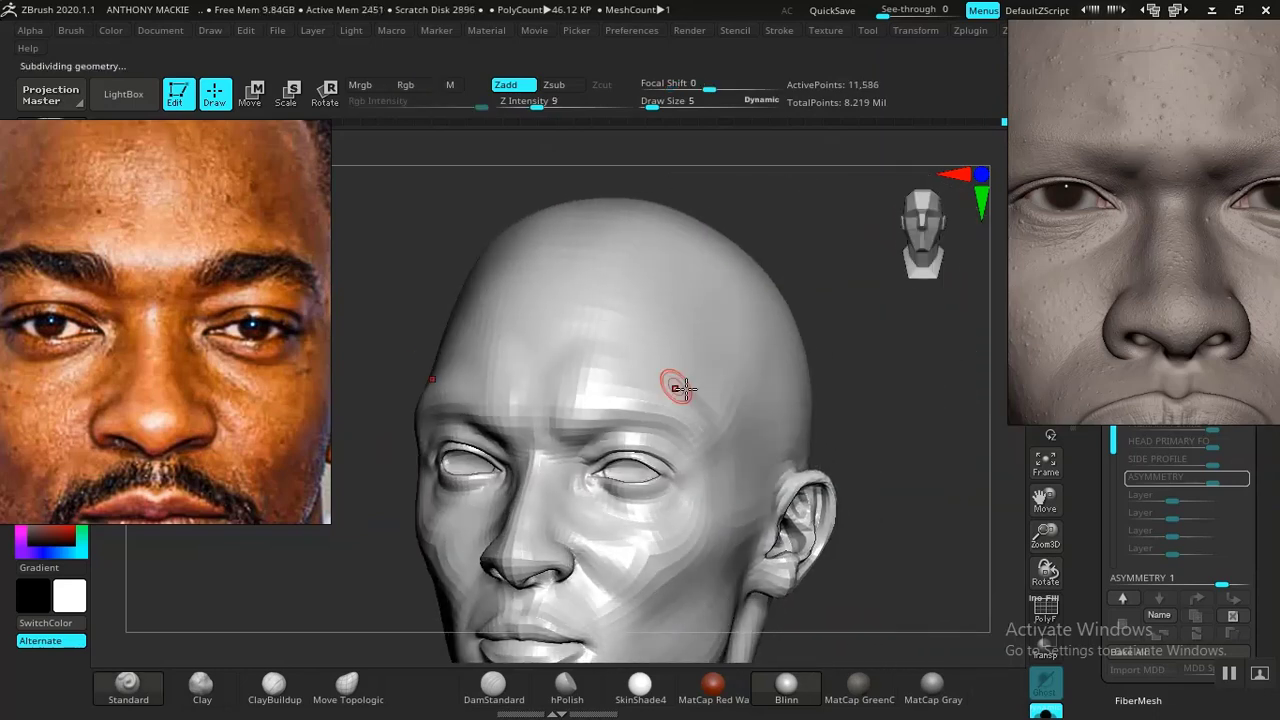
- Shape the temple above the outer brow with the Clay brush at Z Intensity 5 and Draw Size 9, and smooth it
left_click_drag(903, 437, 908, 540, "alt")
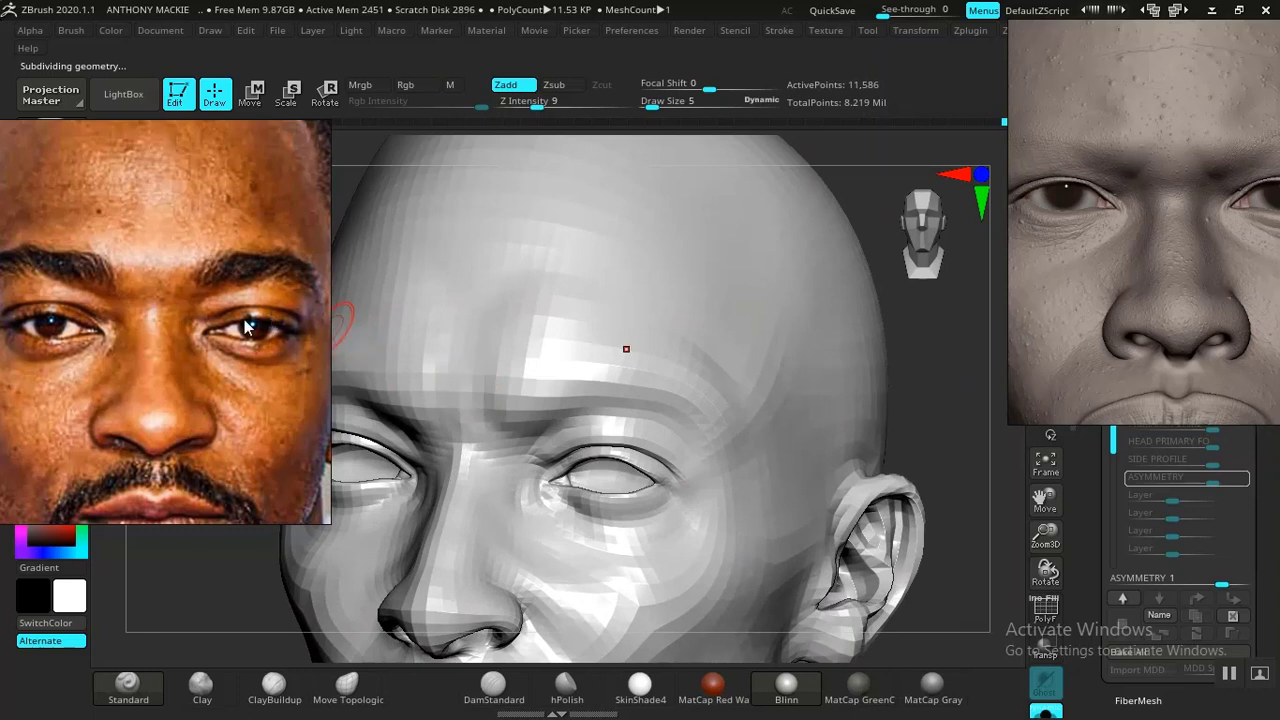
middle_click_drag(245, 322, 203, 324)
mouse_move(936, 416)
left_mouse_down()
mouse_move(791, 406)
mouse_move(725, 384)
mouse_move(714, 396)
left_mouse_up()
key("]")
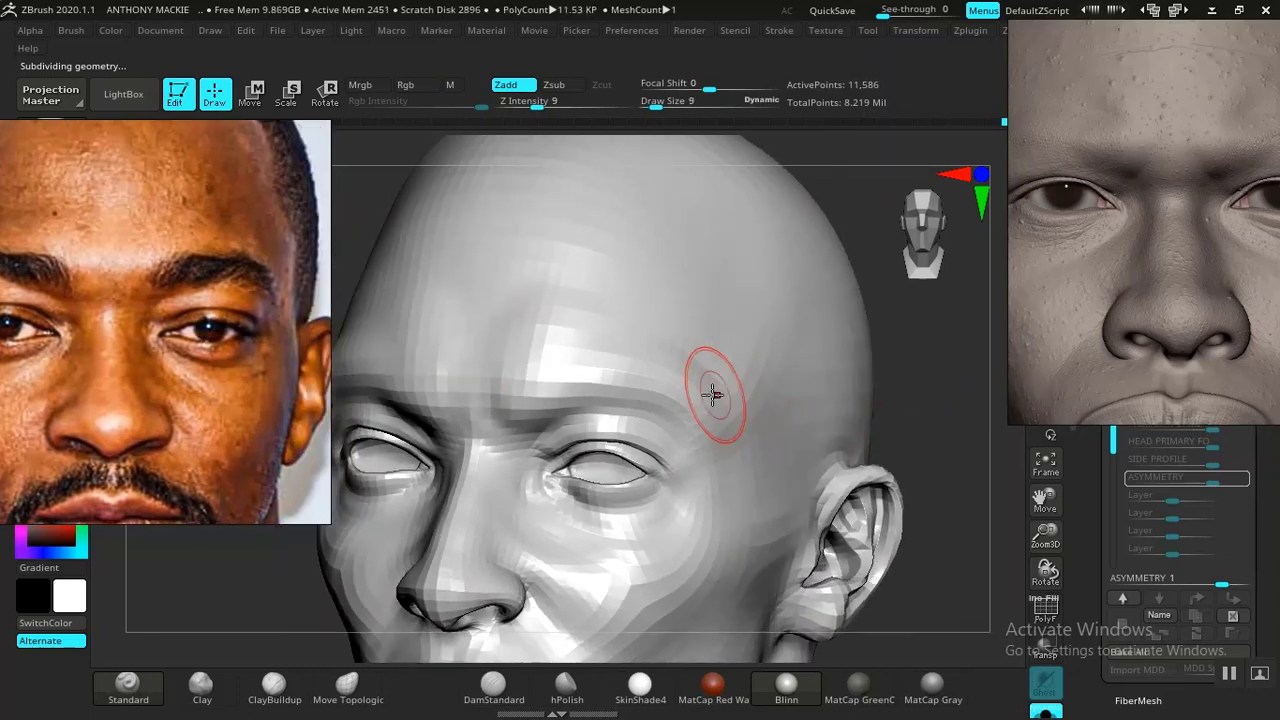
left_click(201, 684)
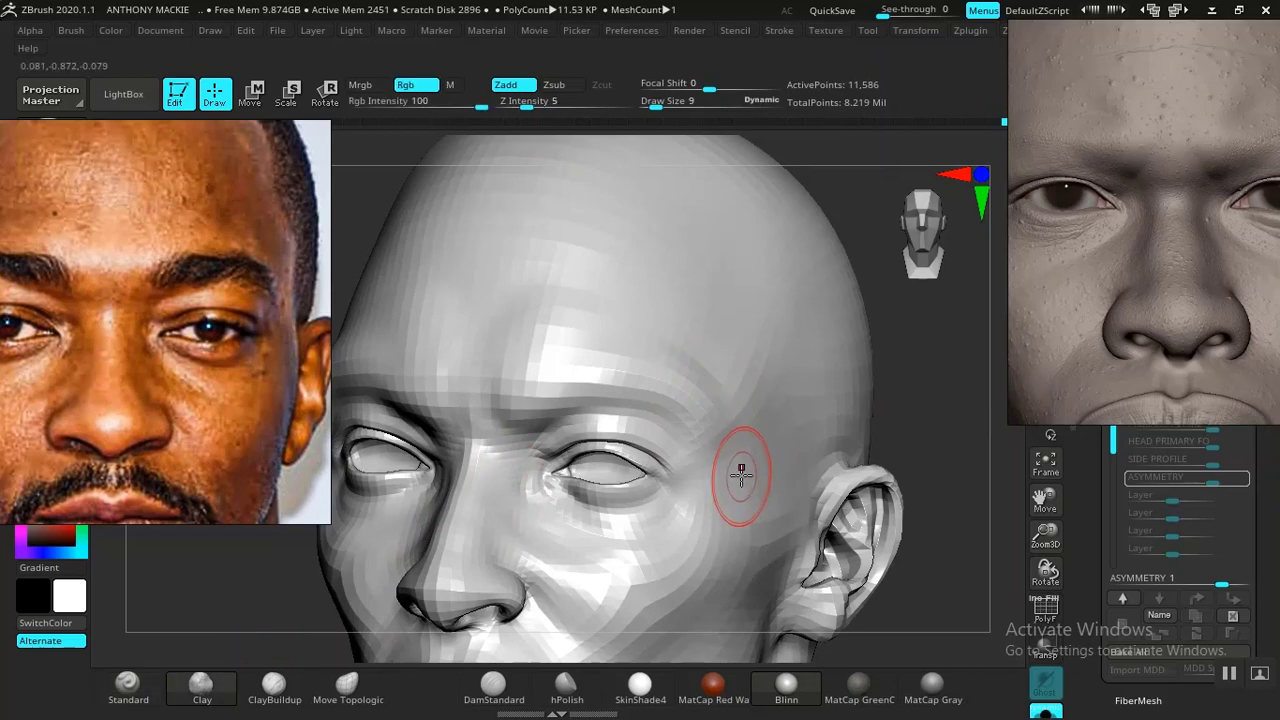
mouse_move(902, 451)
left_mouse_down()
mouse_move(943, 437)
mouse_move(920, 437)
mouse_move(940, 446)
mouse_move(923, 449)
mouse_move(934, 489)
mouse_move(961, 452)
mouse_move(937, 451)
mouse_move(955, 445)
left_mouse_up()
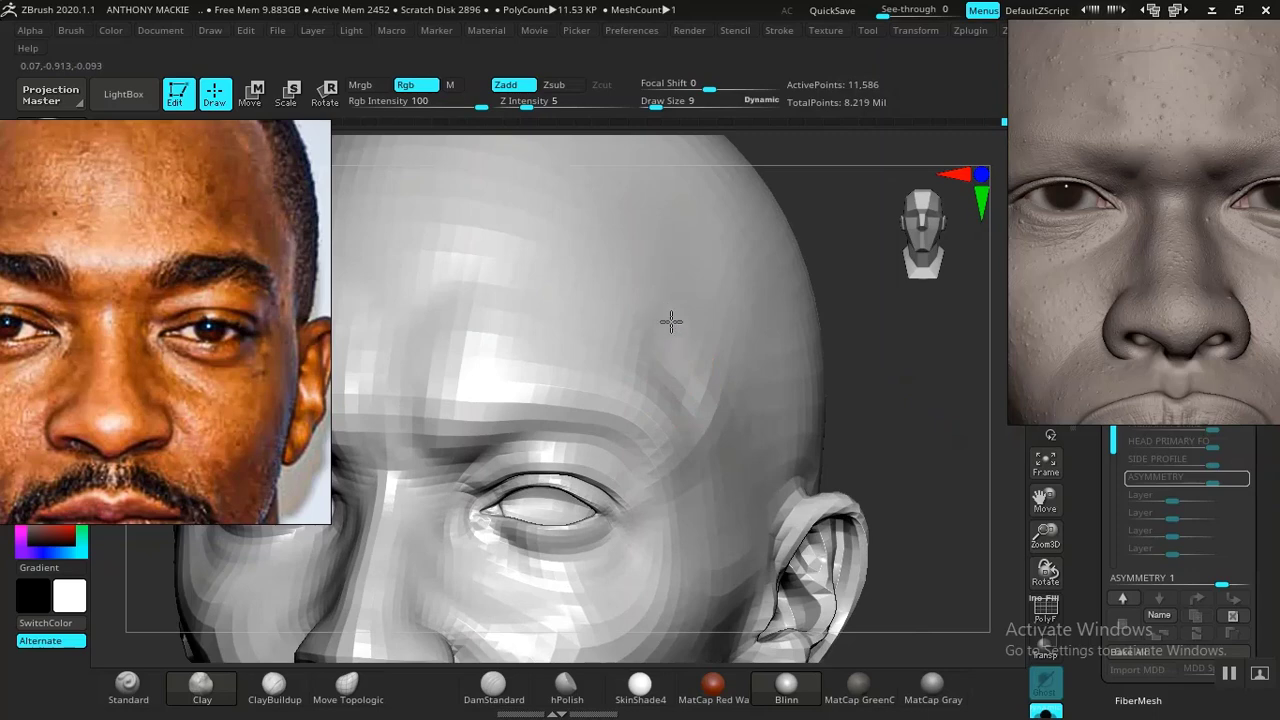
mouse_move(671, 321)
left_mouse_down()
mouse_move(690, 360)
mouse_move(670, 357)
left_mouse_up()
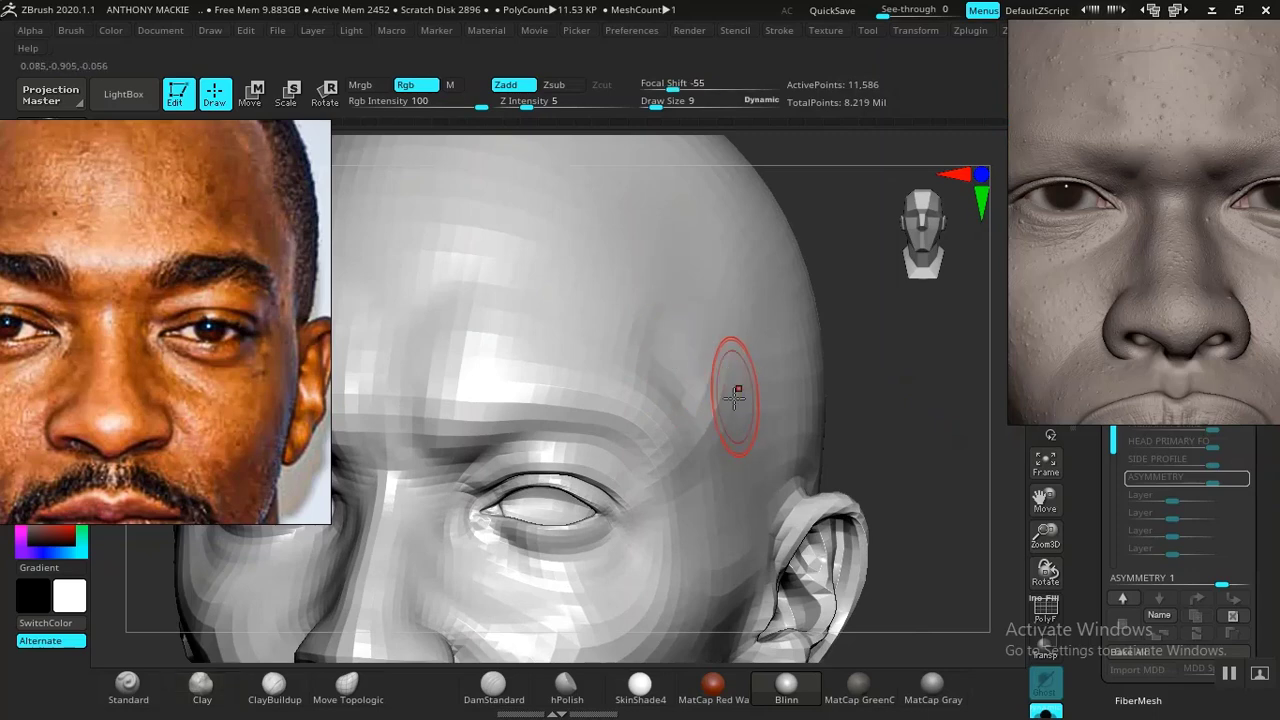
- Refine the side of the temple between the outer brow and the ear with the Clay brush at Draw Size 9
mouse_move(920, 454)
left_mouse_down()
mouse_move(886, 457)
mouse_move(928, 465)
mouse_move(900, 466)
left_mouse_up()
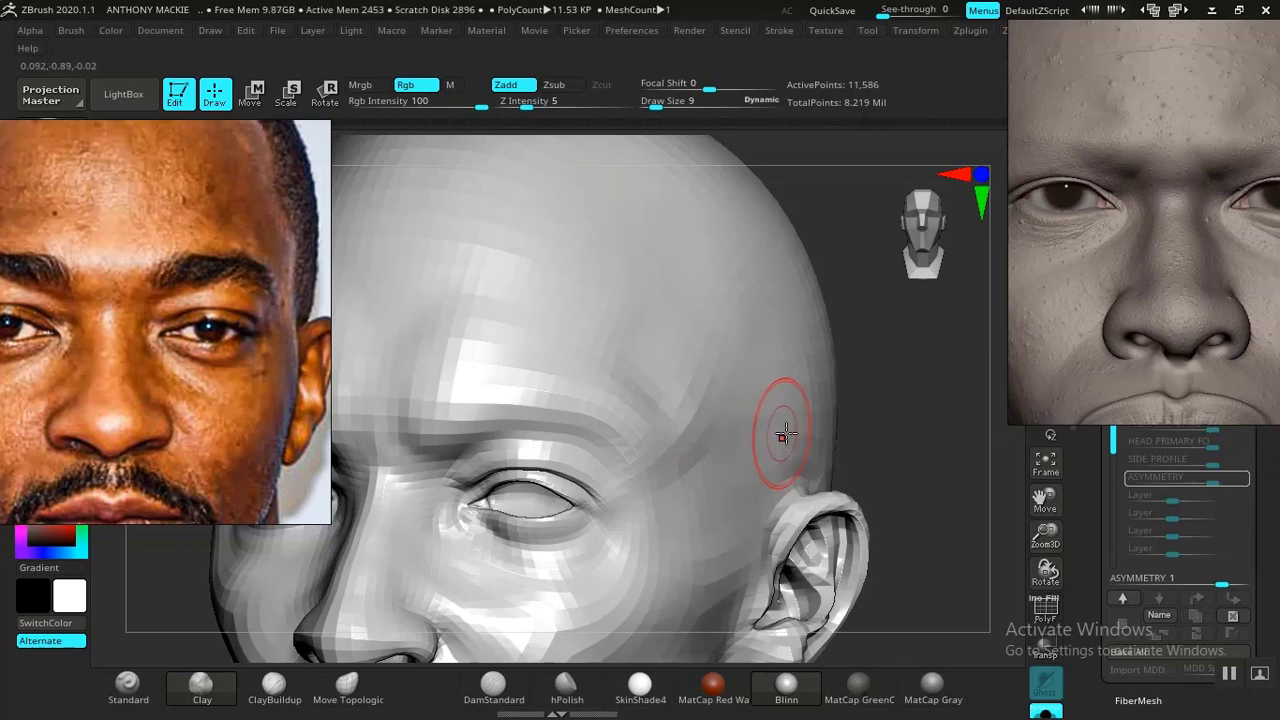
mouse_move(923, 443)
left_mouse_down()
mouse_move(898, 410)
mouse_move(928, 446)
left_mouse_up()
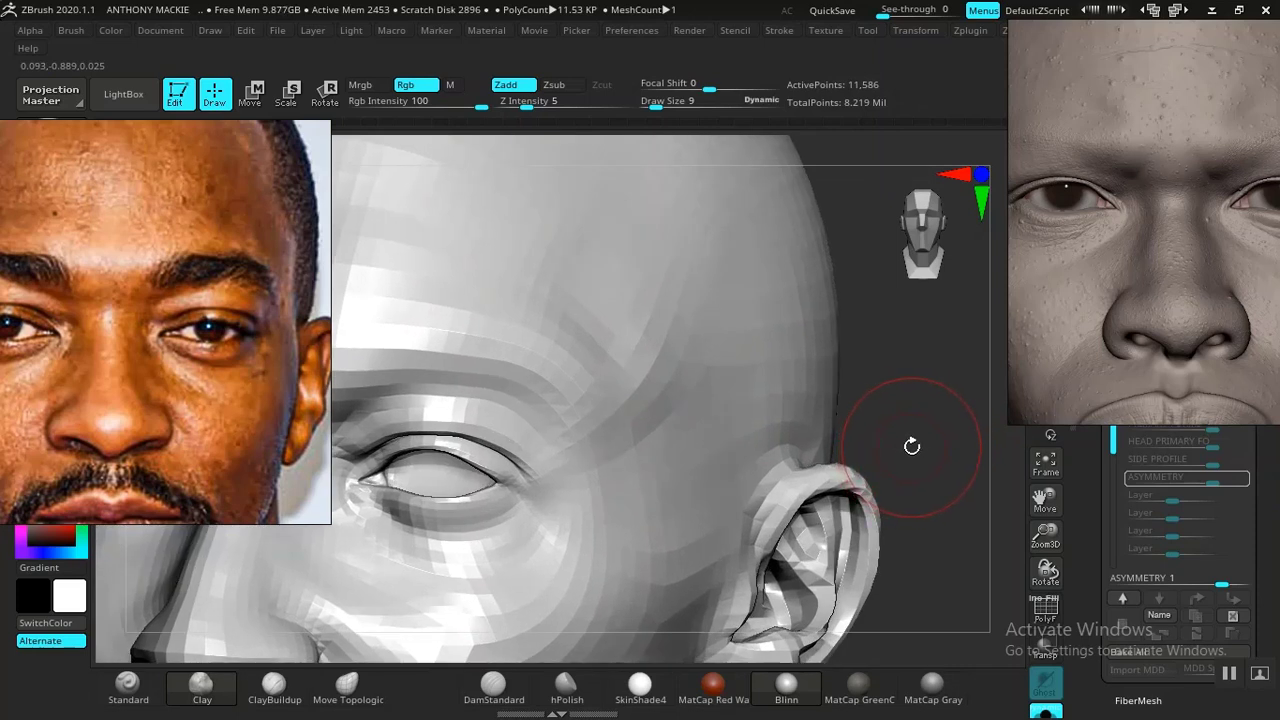
mouse_move(946, 424)
left_mouse_down()
mouse_move(934, 431)
mouse_move(957, 455)
mouse_move(880, 458)
left_mouse_up()
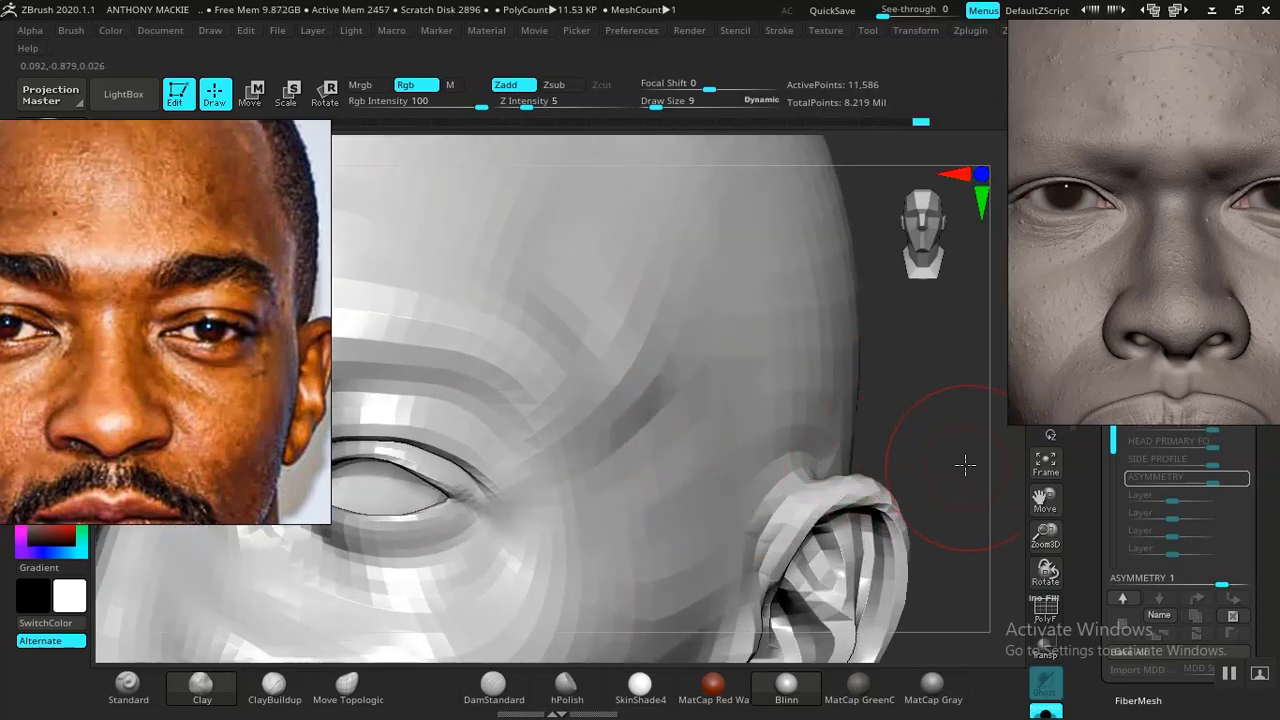
mouse_move(965, 465)
left_mouse_down("alt")
mouse_move(834, 420)
mouse_move(797, 457)
mouse_move(834, 446)
mouse_move(879, 566)
mouse_move(677, 446)
mouse_move(652, 404)
left_mouse_up("alt")
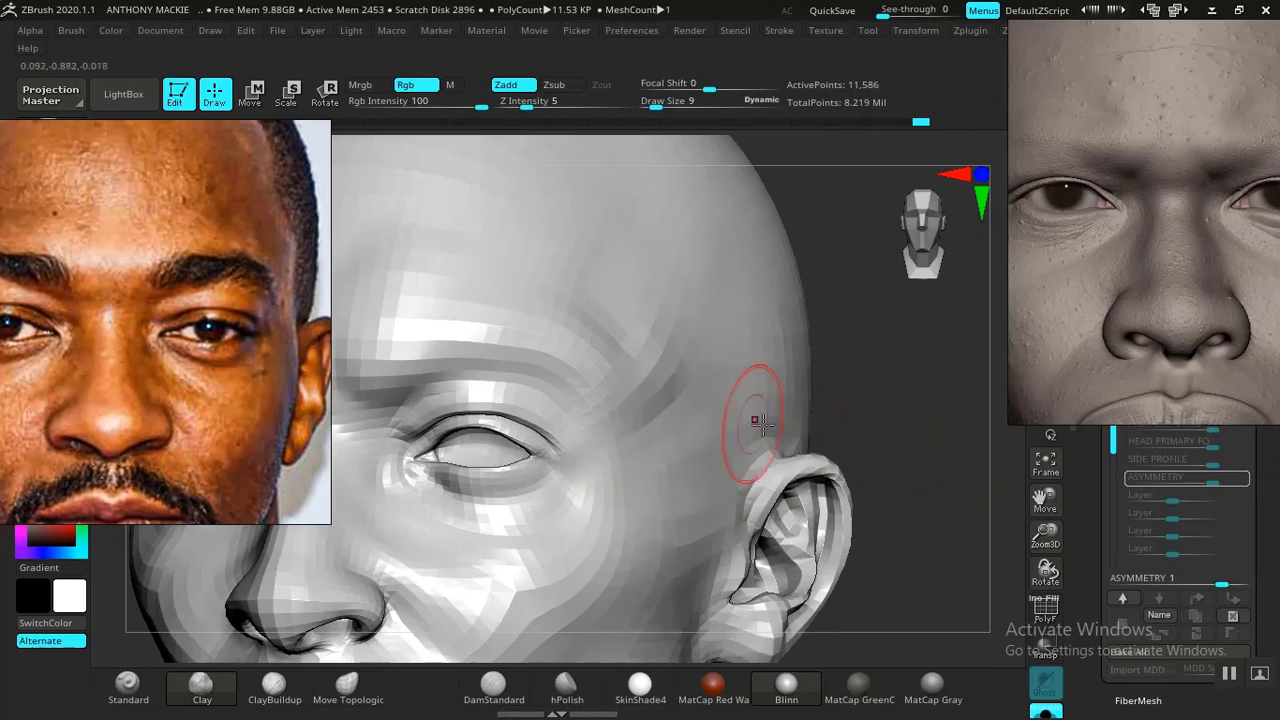
- Smooth the temporal ridge beyond the outer end of the brow
left_click_drag(943, 466, 855, 566, "alt")
left_click_drag(859, 432, 900, 580, "alt")
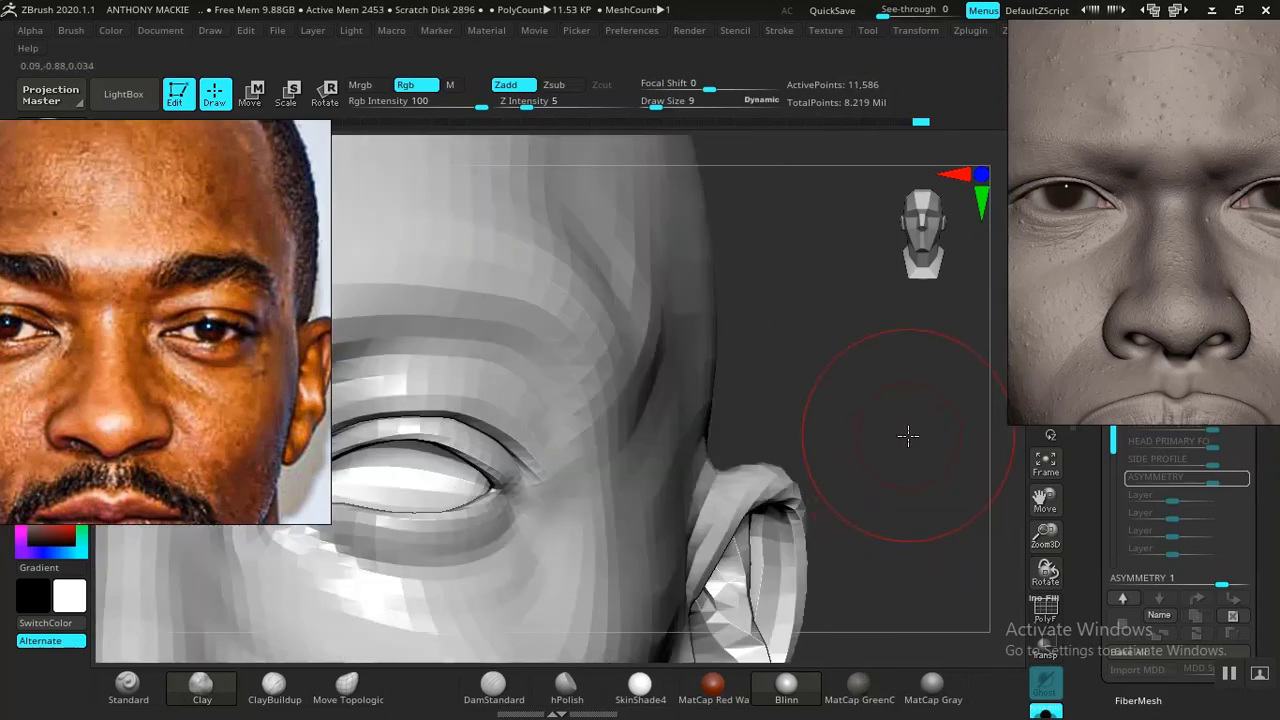
mouse_move(907, 437)
left_mouse_down("alt")
mouse_move(906, 474)
mouse_move(760, 440)
left_mouse_up("alt")
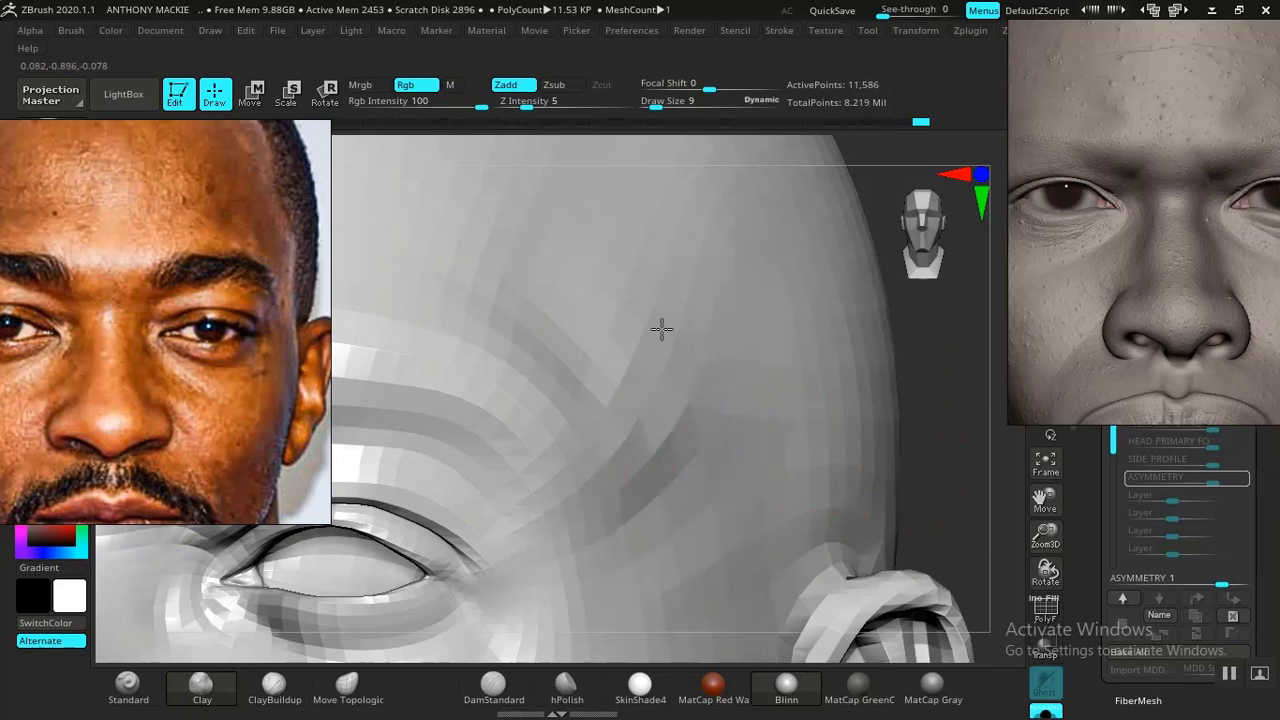
left_click_drag(663, 434, 655, 403, "shift")
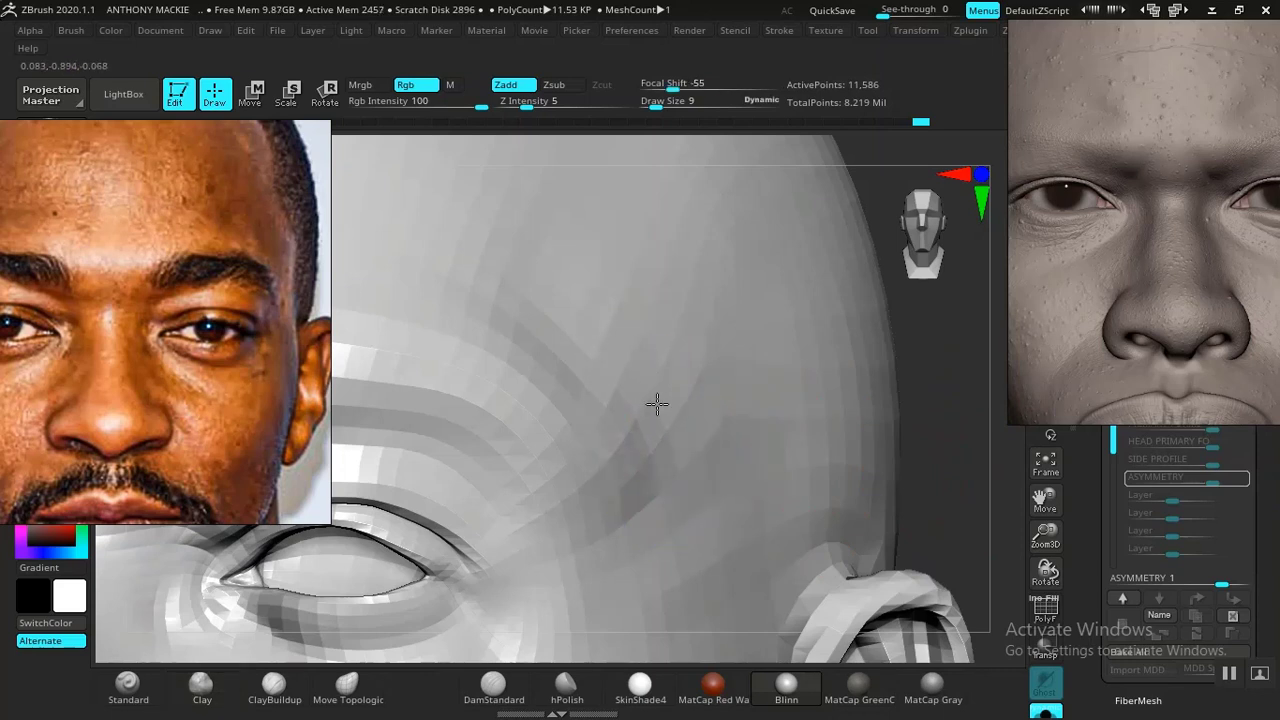
- Shape the temple beside the outer brow with the Clay brush at Draw Size 14 and Z Intensity 5
key("f")
left_click_drag(826, 371, 962, 417)
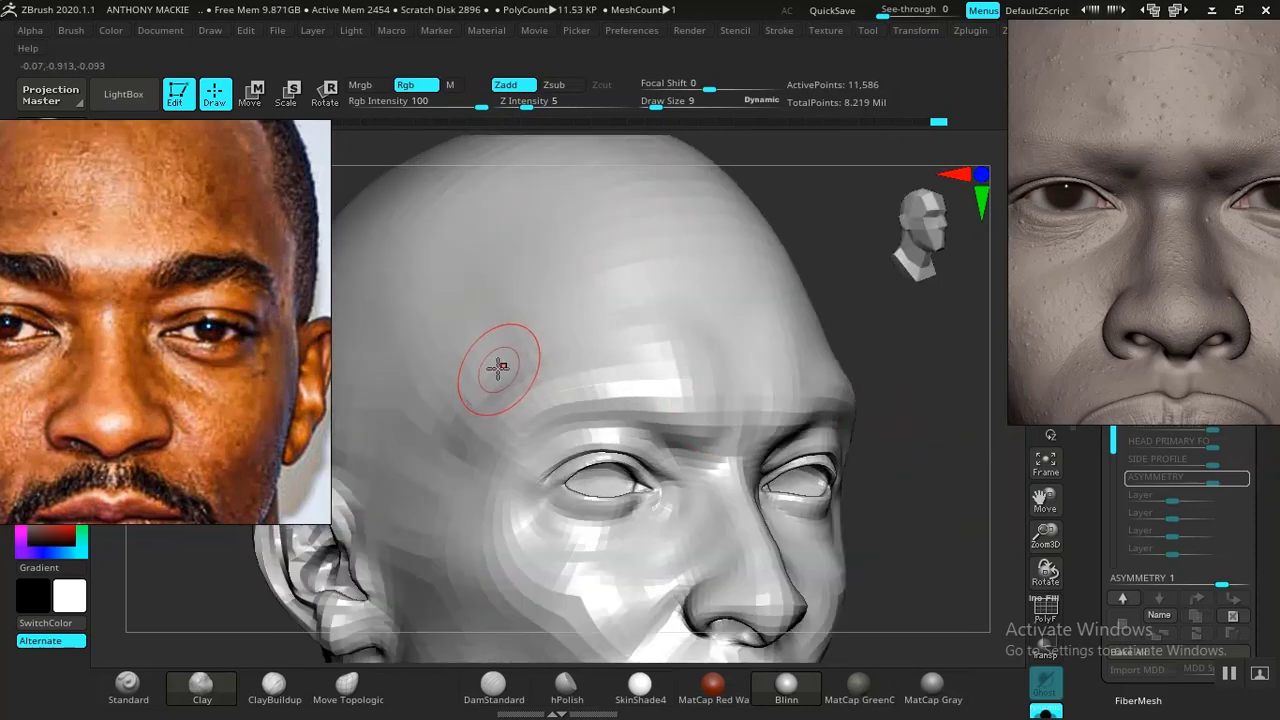
key("bracketright")
key("bracketright")
key("bracketleft")
key("bracketleft")
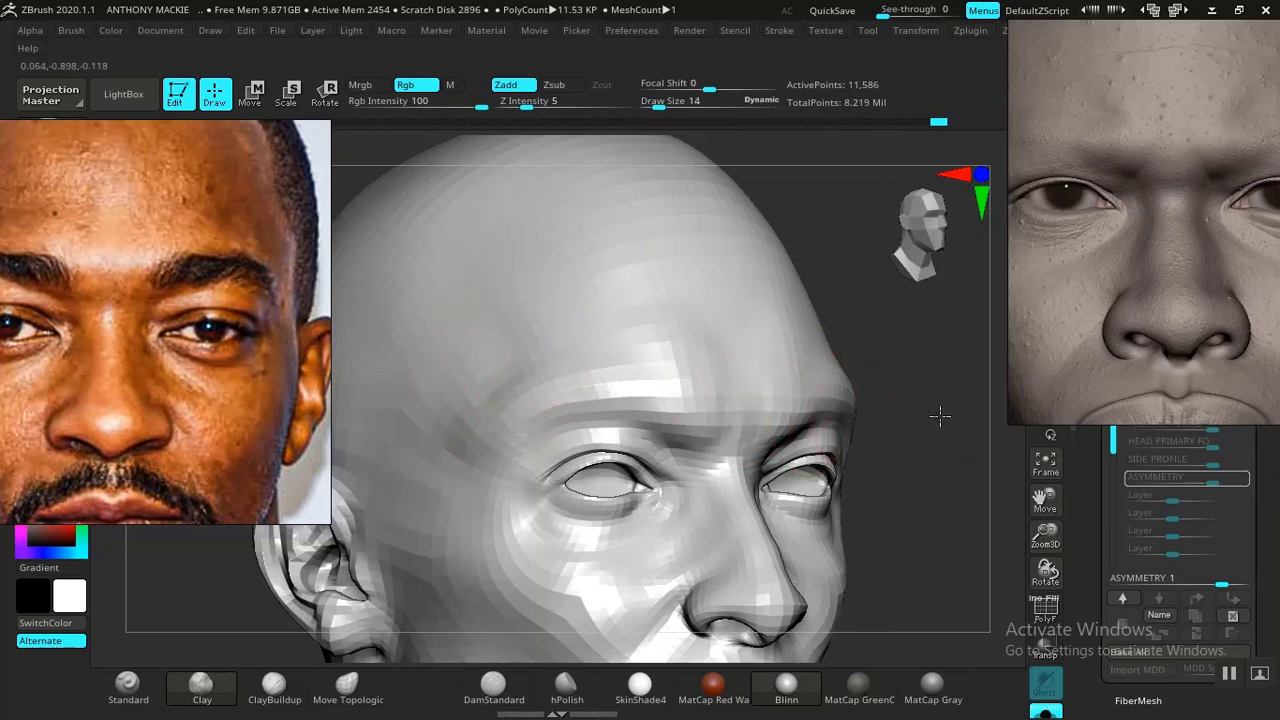
left_click_drag(937, 414, 757, 449)
left_click_drag(965, 368, 868, 390)
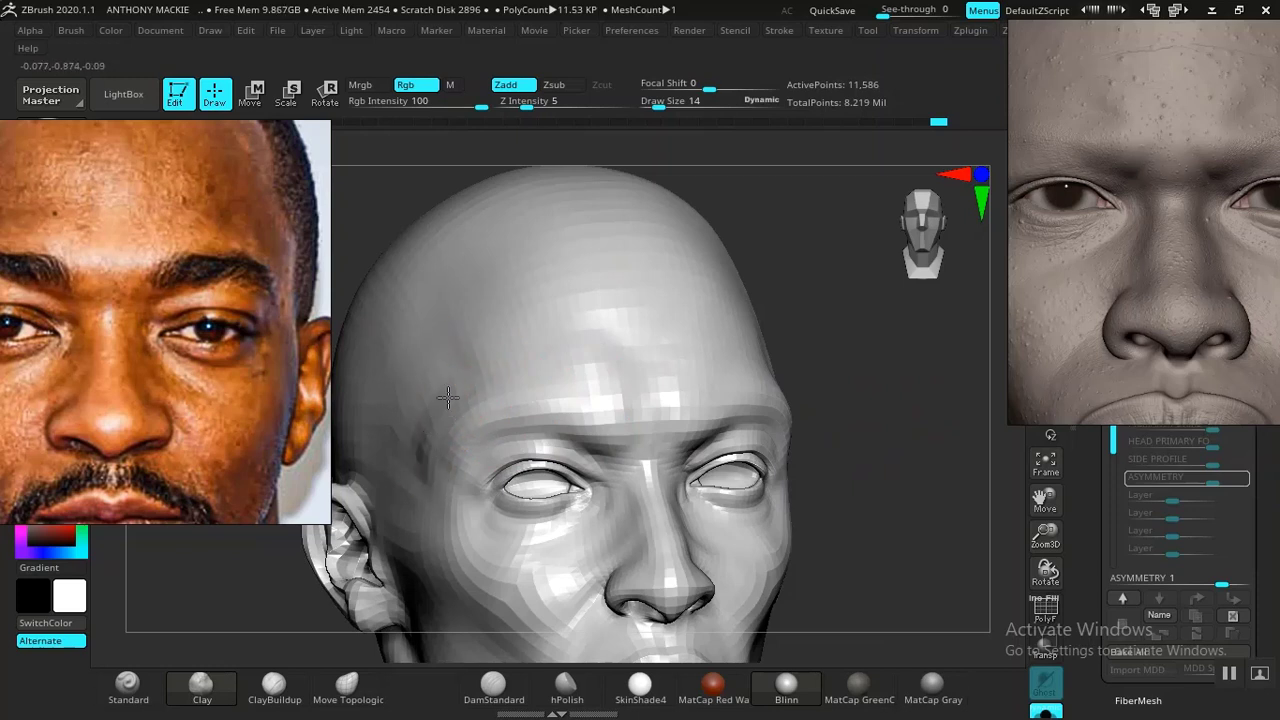
mouse_move(461, 387)
left_mouse_down()
mouse_move(466, 377)
mouse_move(436, 427)
mouse_move(443, 446)
left_mouse_up()
key("shift")
left_click_drag(826, 441, 910, 509, "alt")
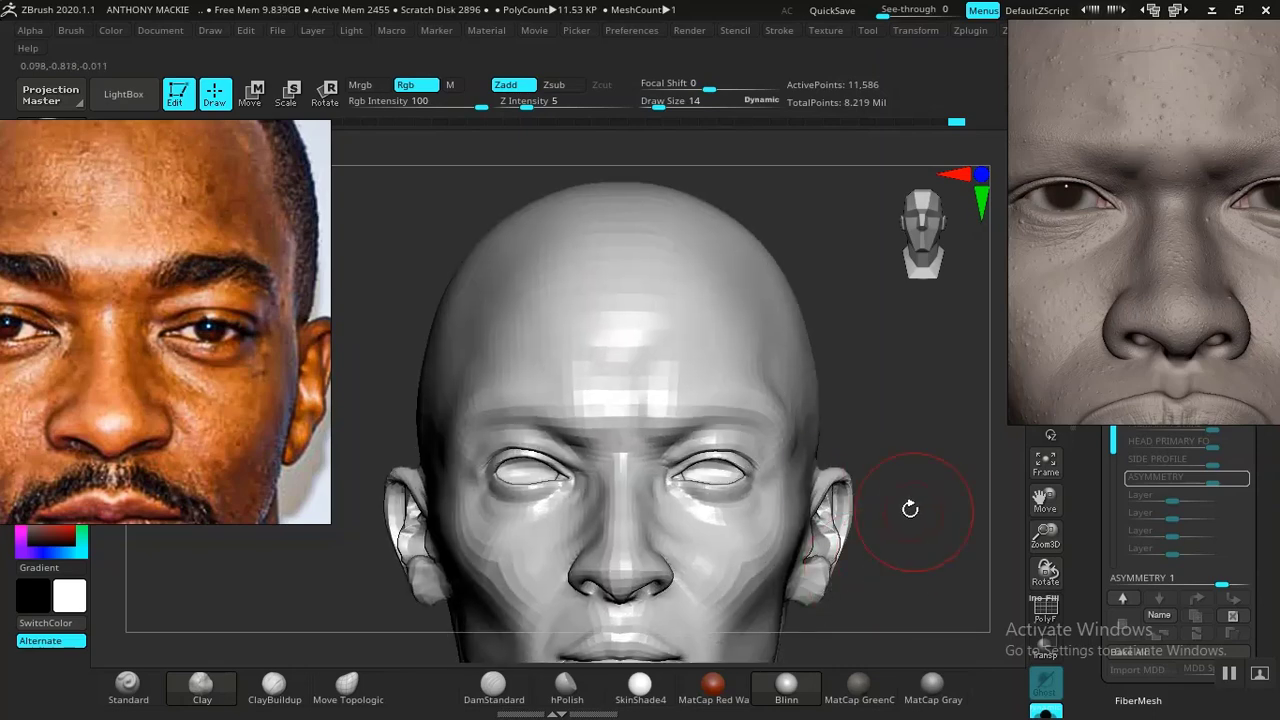
- Smooth the transition from the side of the forehead into the temple above the outer brow end
left_click_drag(947, 459, 652, 474, "alt")
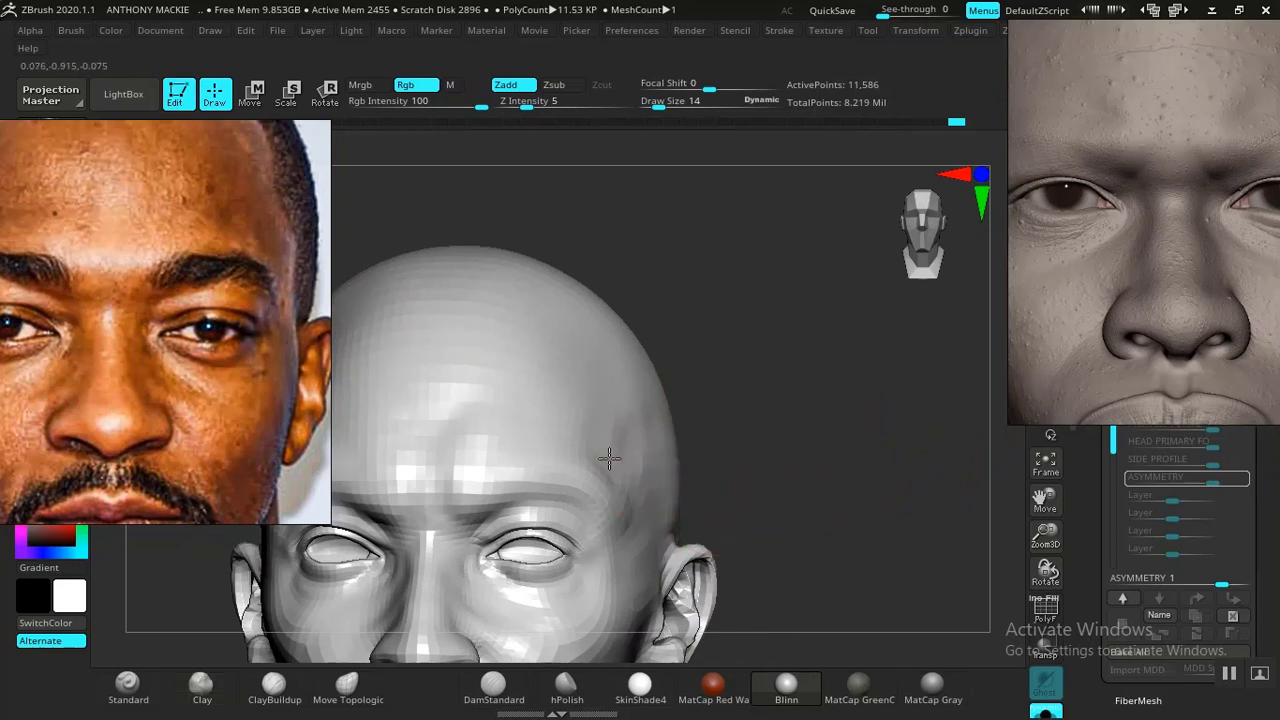
left_click_drag(832, 454, 666, 457, "alt")
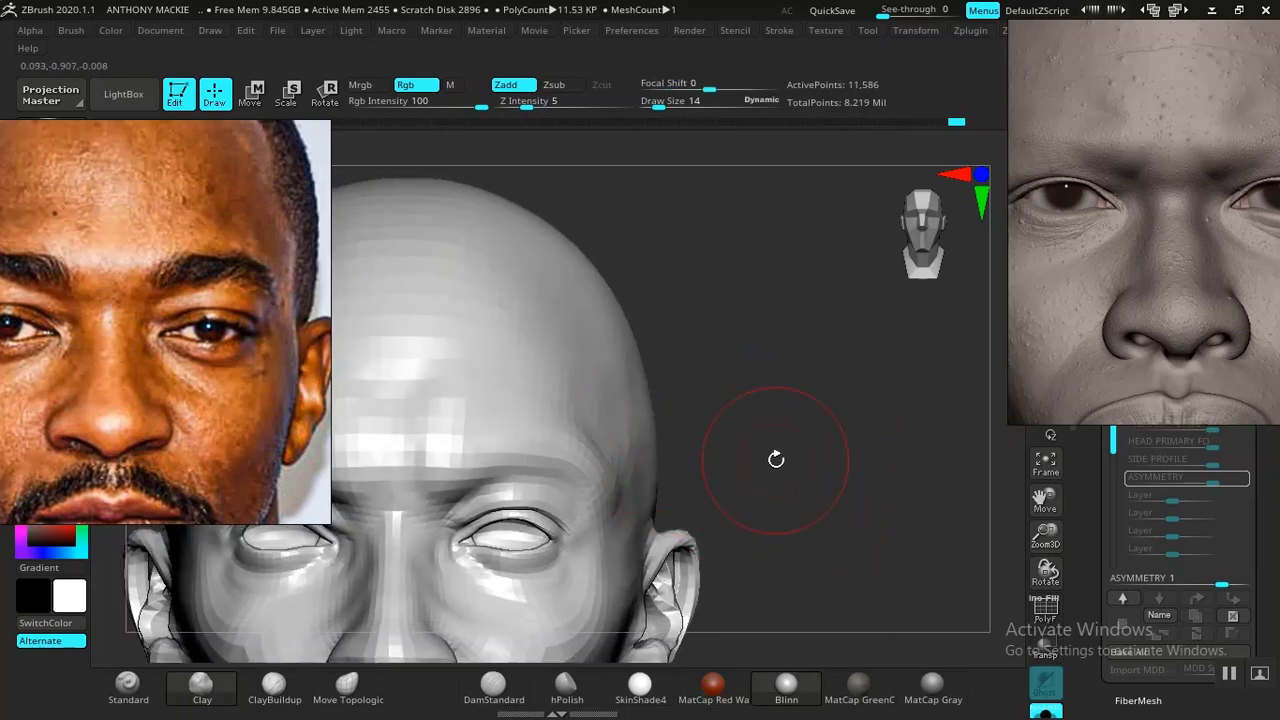
left_click_drag(777, 457, 589, 437)
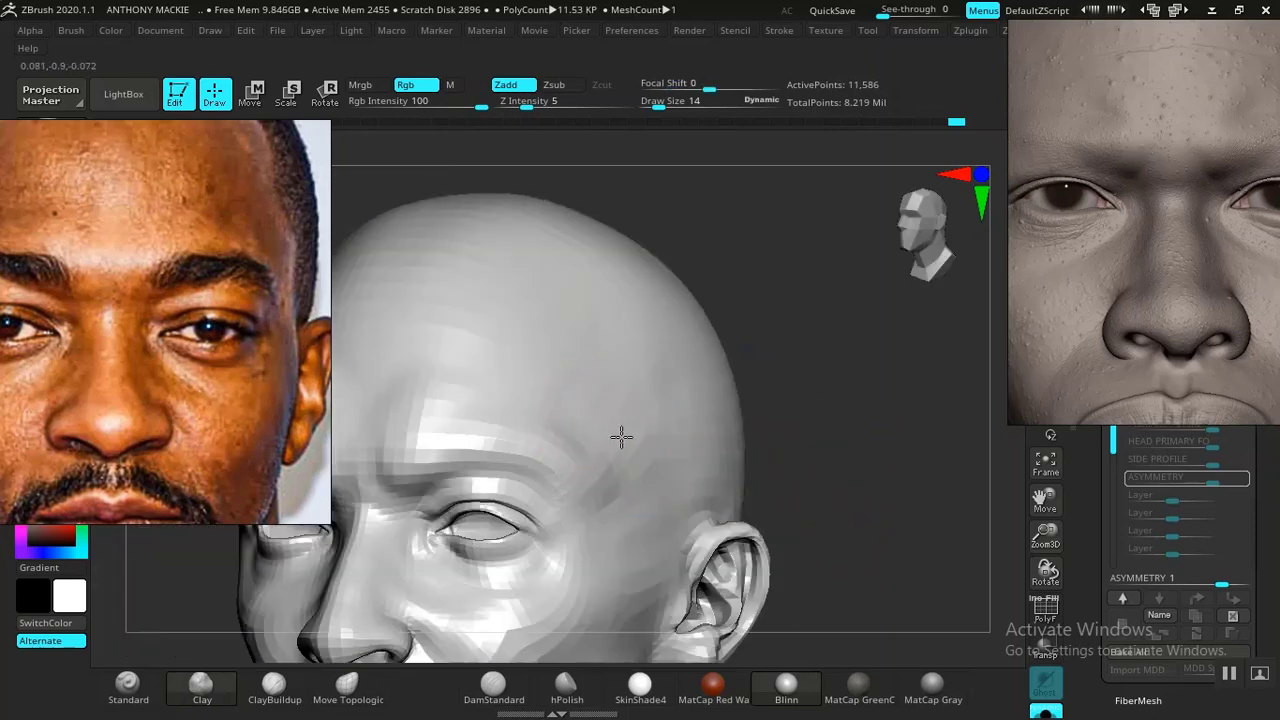
mouse_move(652, 428)
left_mouse_down()
mouse_move(622, 446)
mouse_move(625, 423)
left_mouse_up()
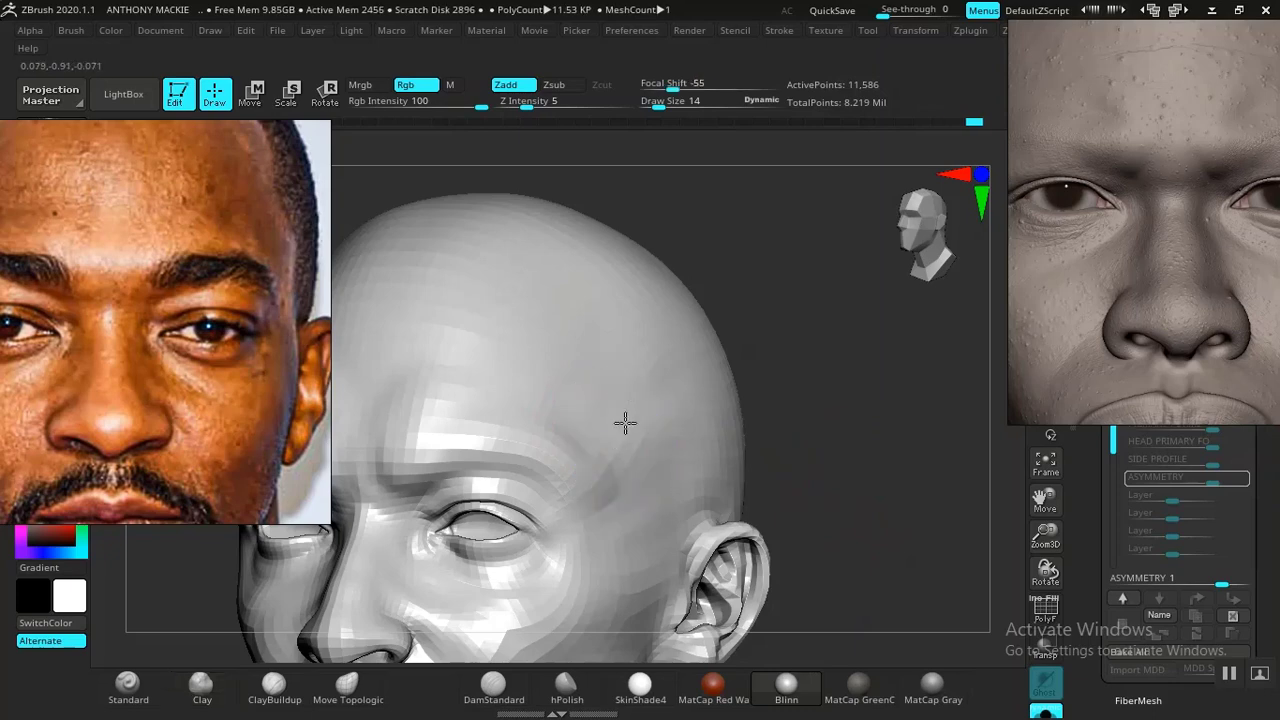
- Smooth the upper side of the forehead above the temple and raise the mesh to a higher subdivision level
left_click_drag(800, 462, 850, 512)
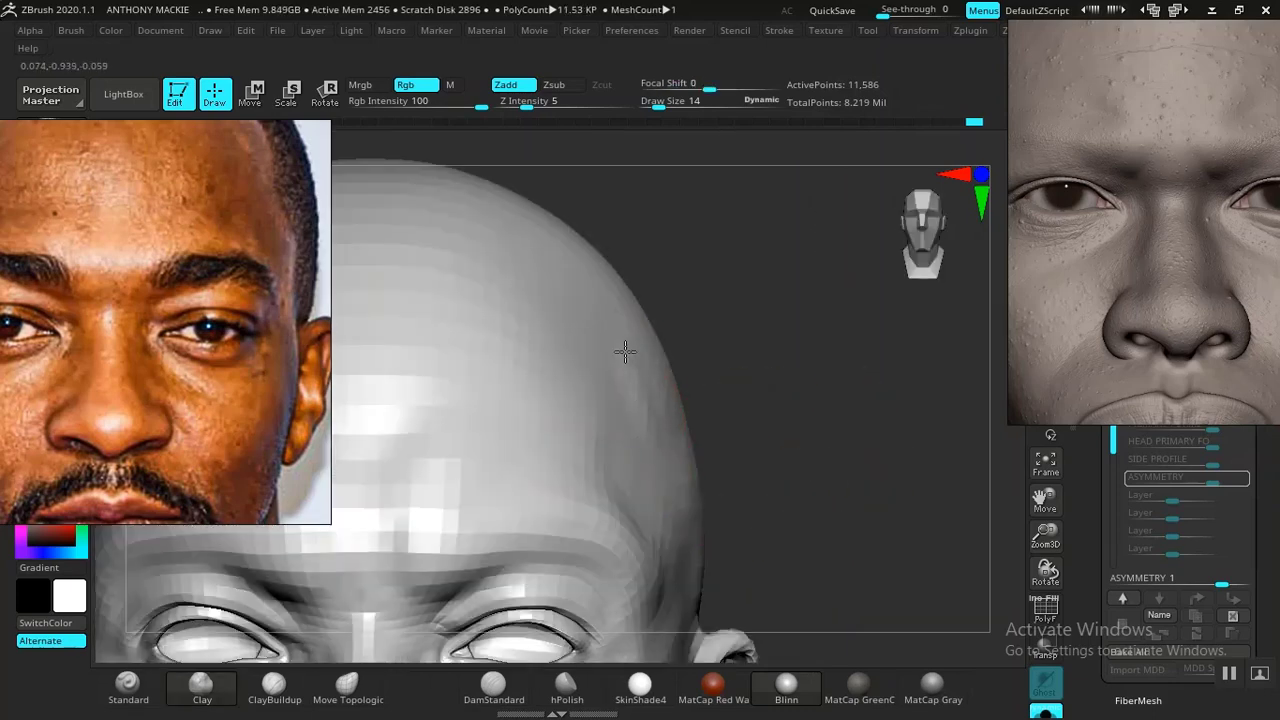
left_click_drag(628, 323, 650, 388, "shift")
left_click_drag(860, 474, 834, 501, "alt")
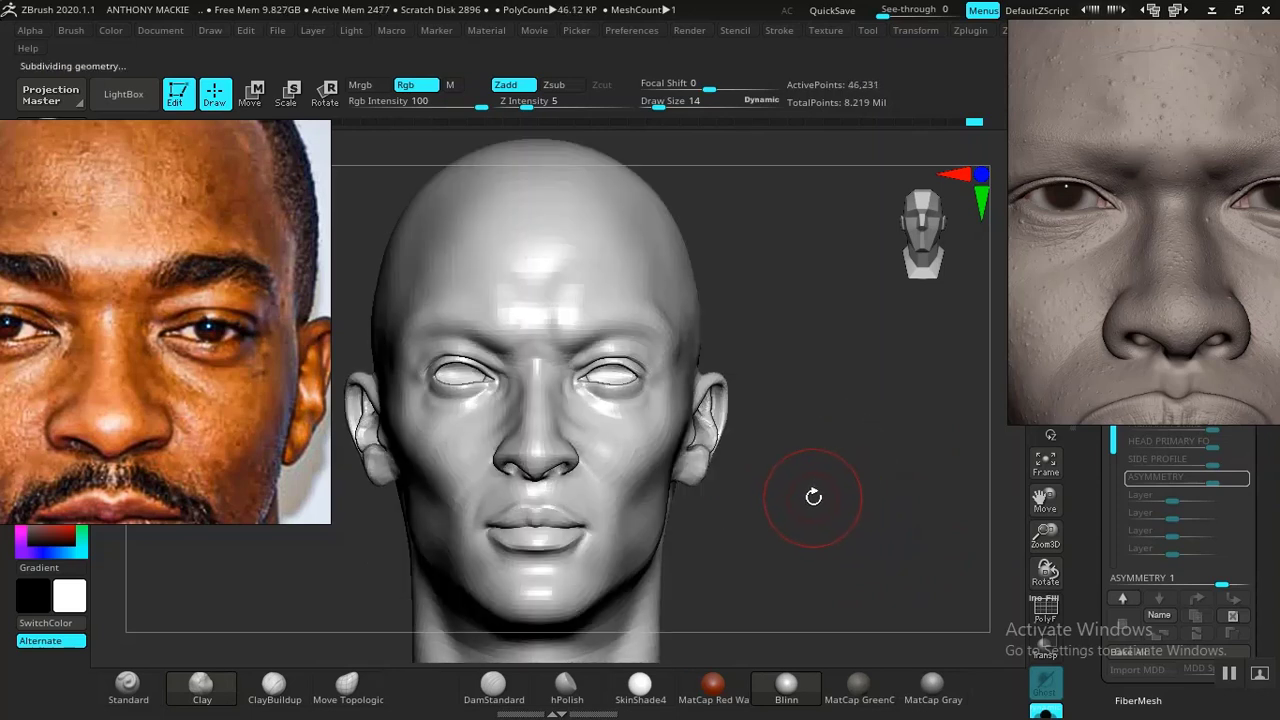
left_click_drag(798, 530, 870, 517, "alt")
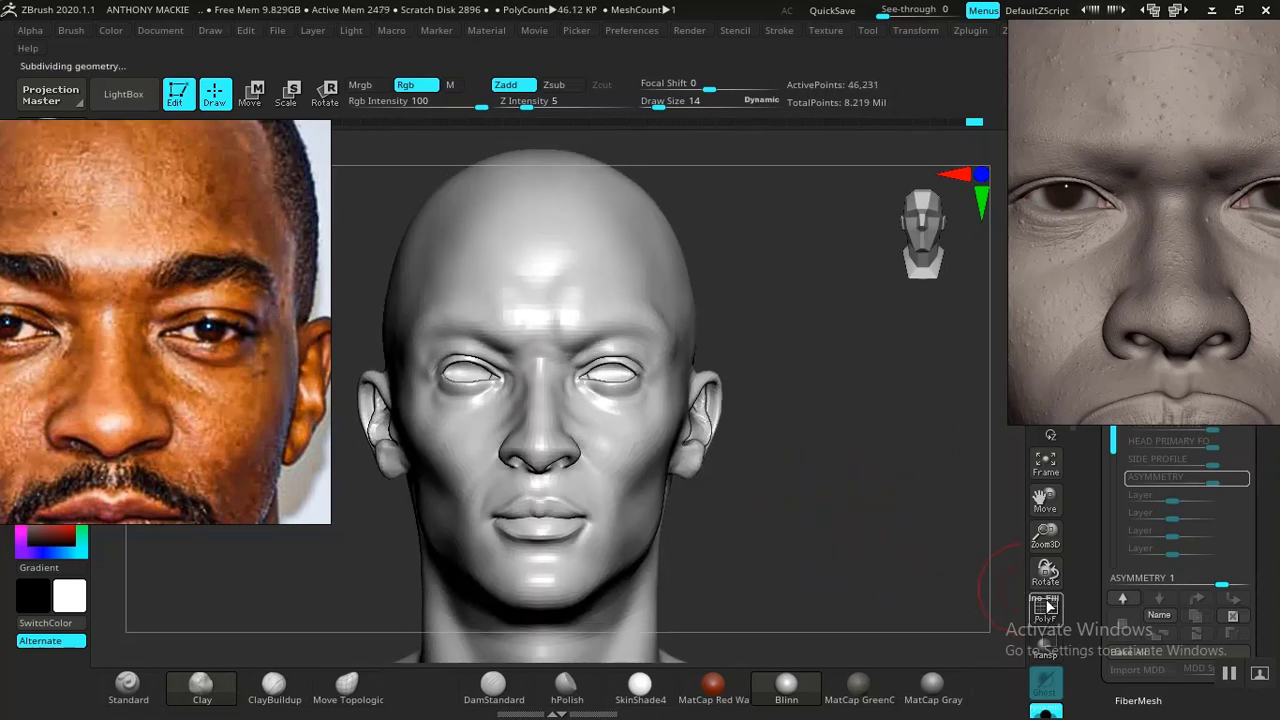